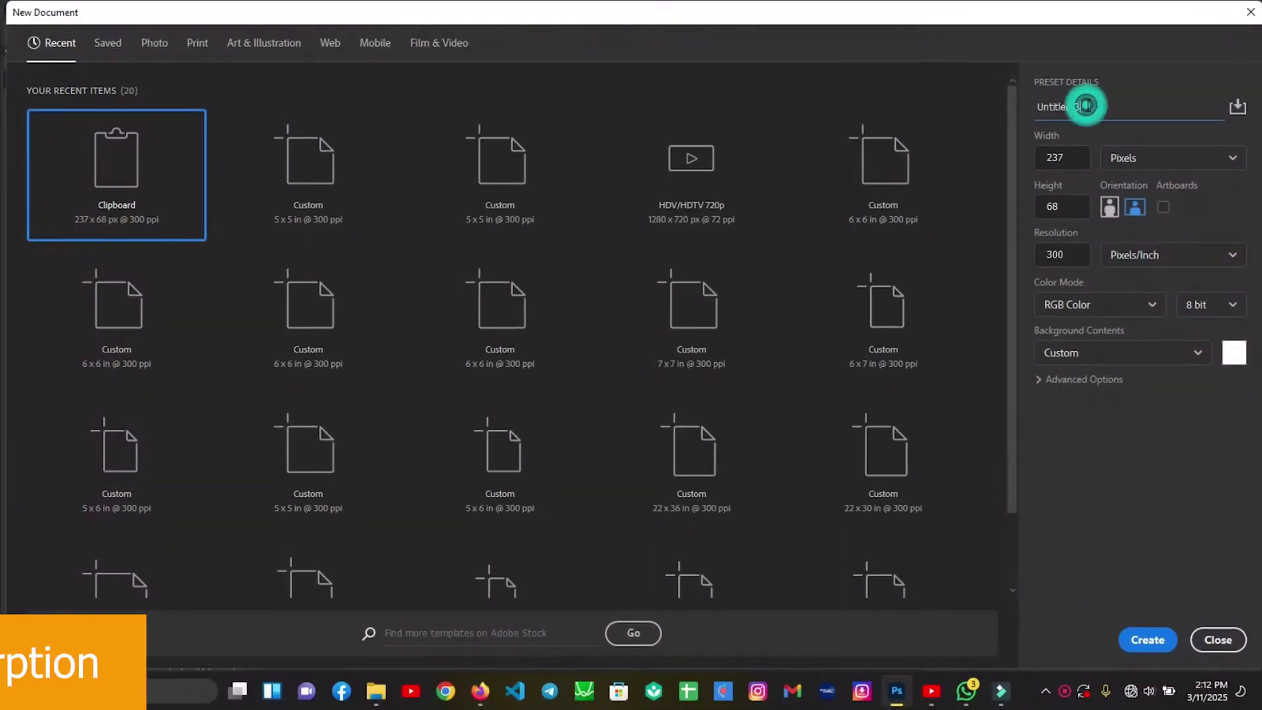
# Step: Create a new 5 × 5 inch document at 300 pixels/inch named "Burger flyer"
pyautogui.doubleClick(1085, 105)
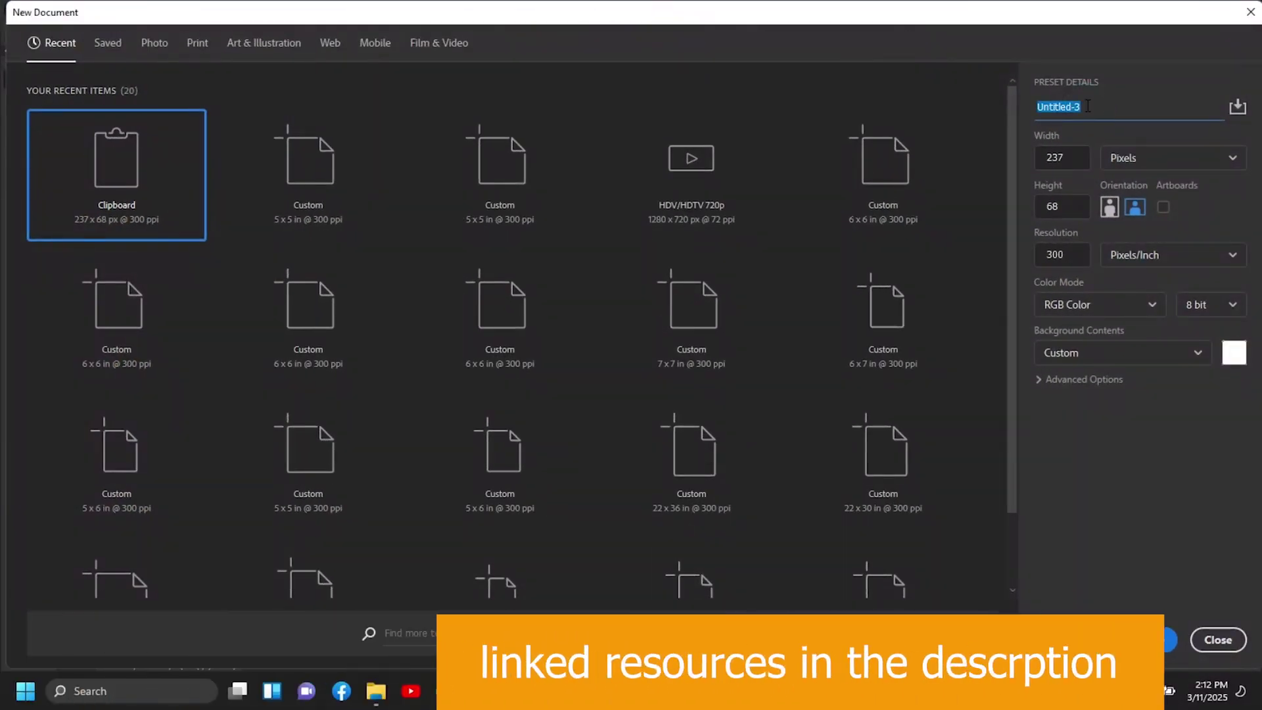
pyautogui.write('Burger flyer')
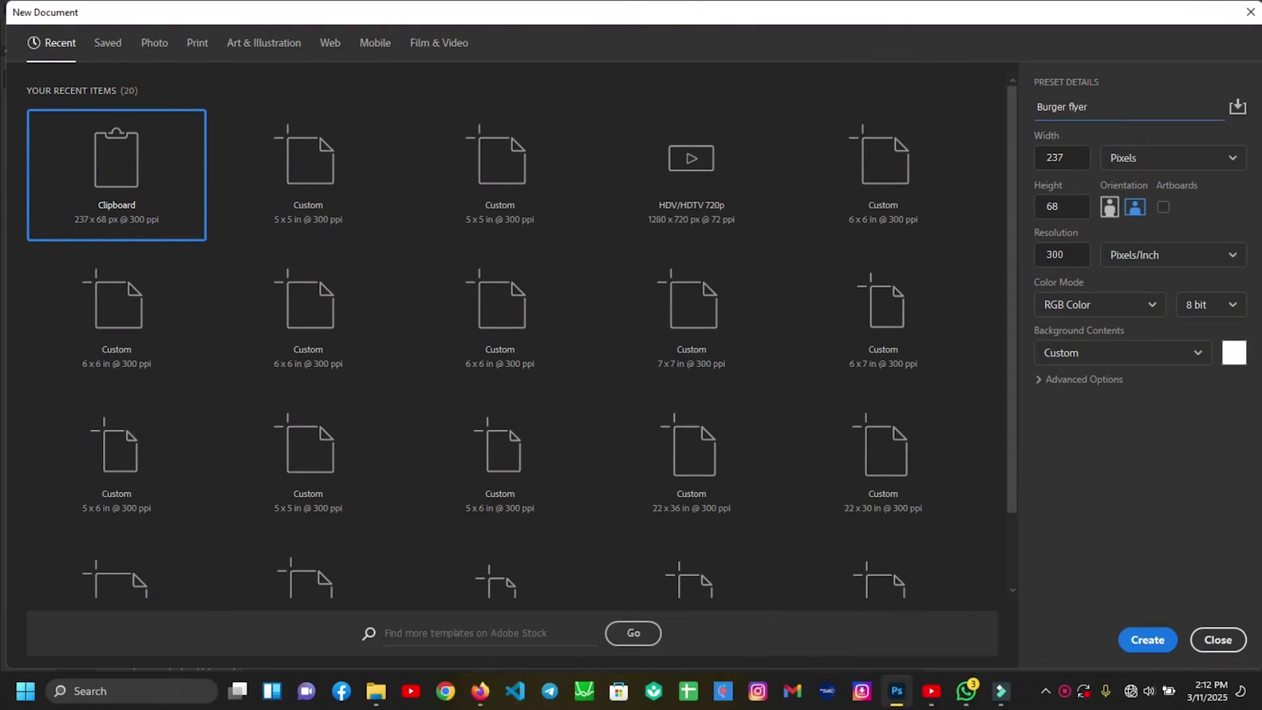
pyautogui.click(511, 193)
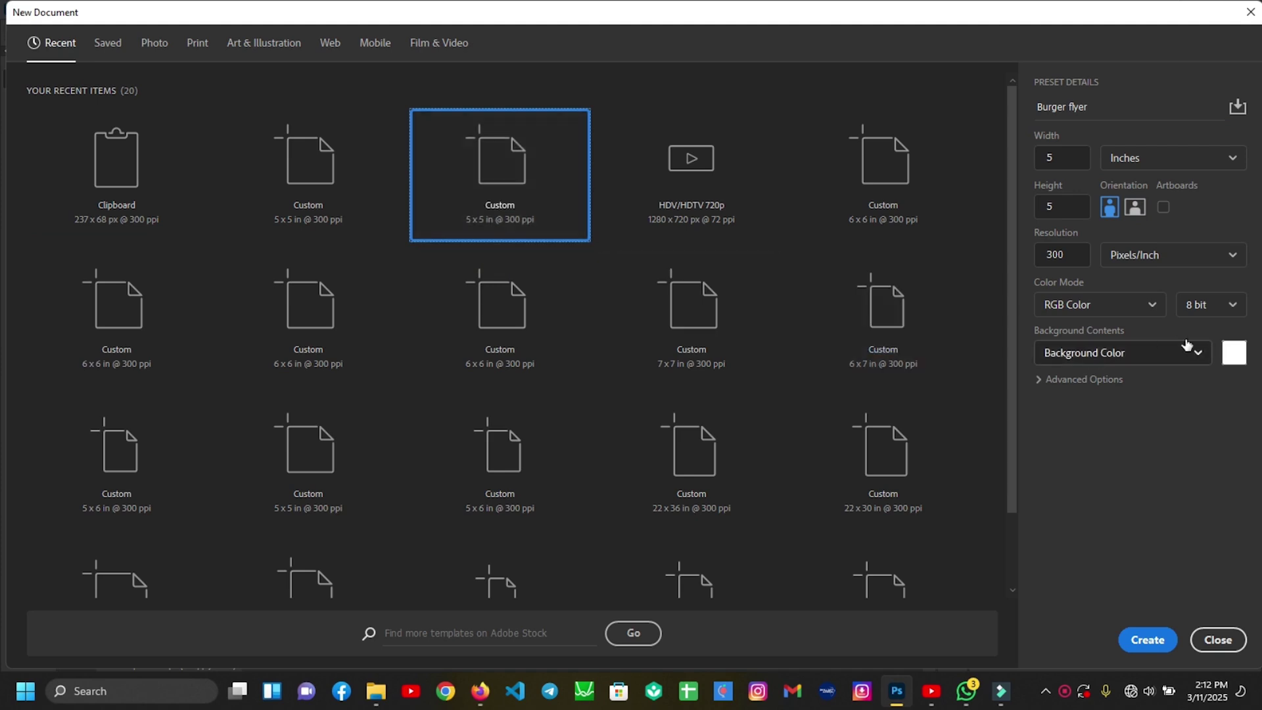
pyautogui.click(1146, 640)
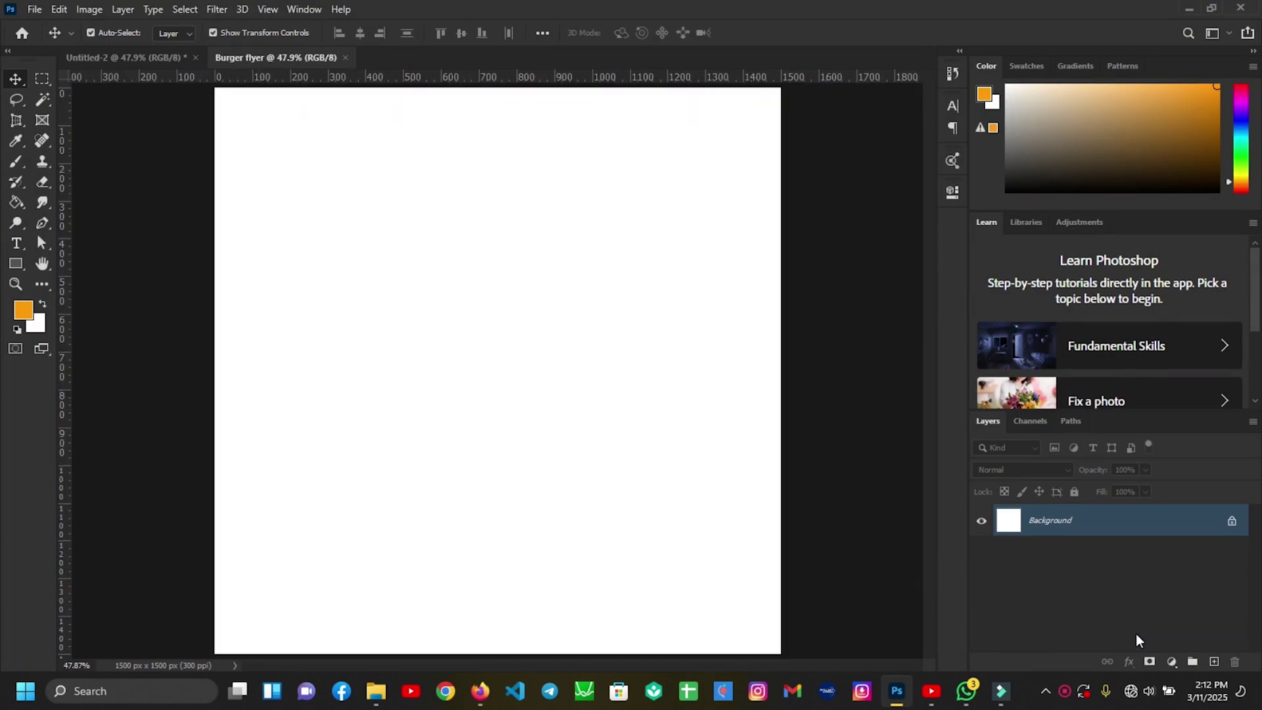
# Step: Add the text "BURGER" in black on the canvas's left half
pyautogui.click(16, 243)
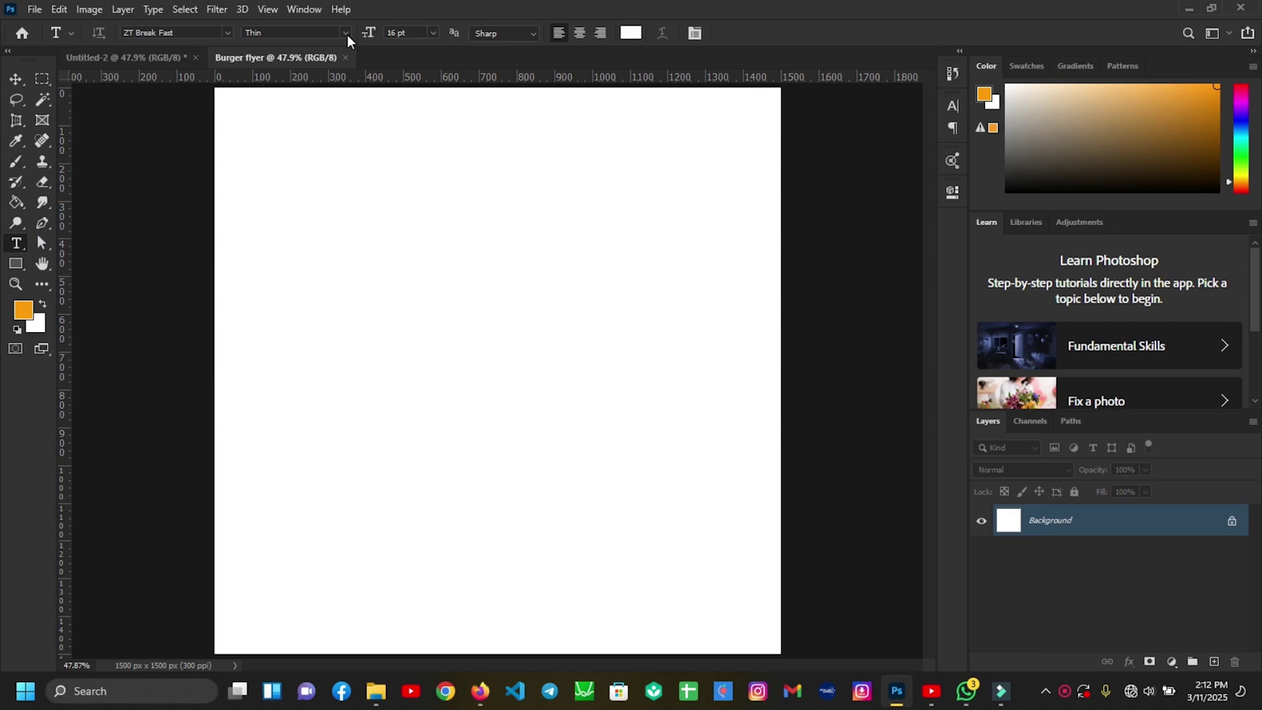
pyautogui.click(631, 34)
pyautogui.moveTo(867, 496); pyautogui.dragTo(862, 562)
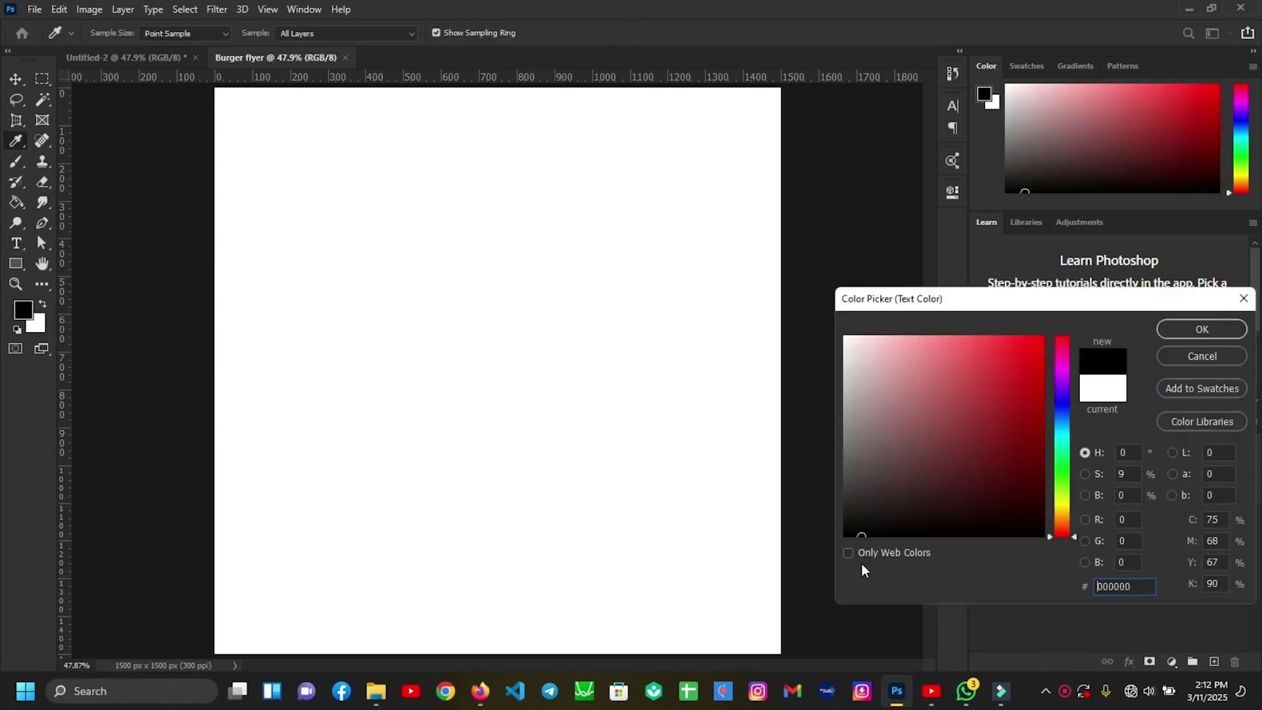
pyautogui.click(1201, 330)
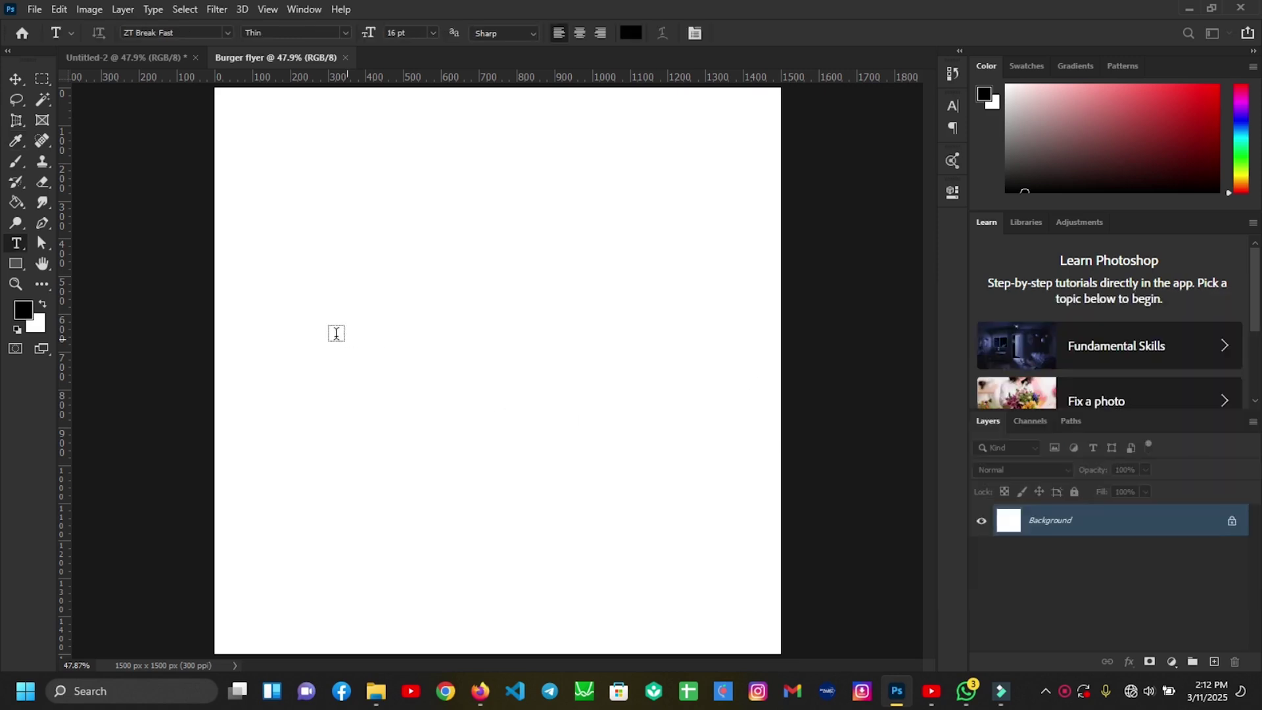
pyautogui.click(289, 314)
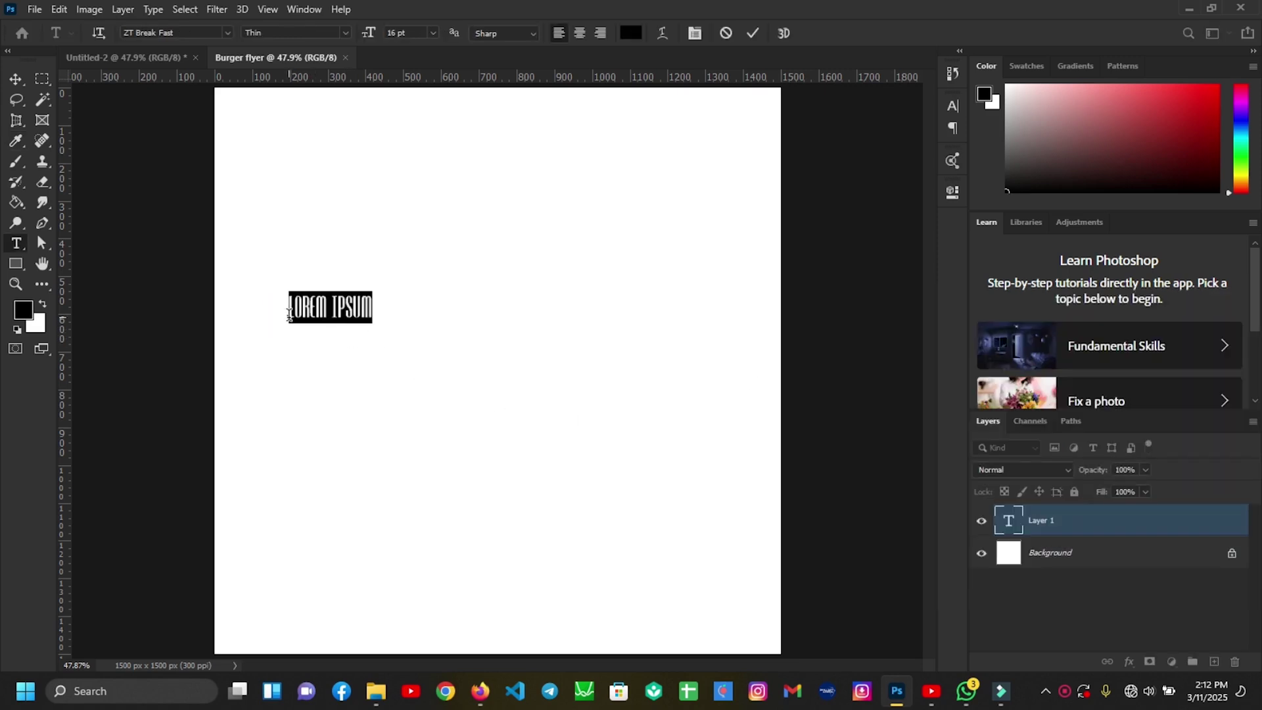
pyautogui.write('BURGER')
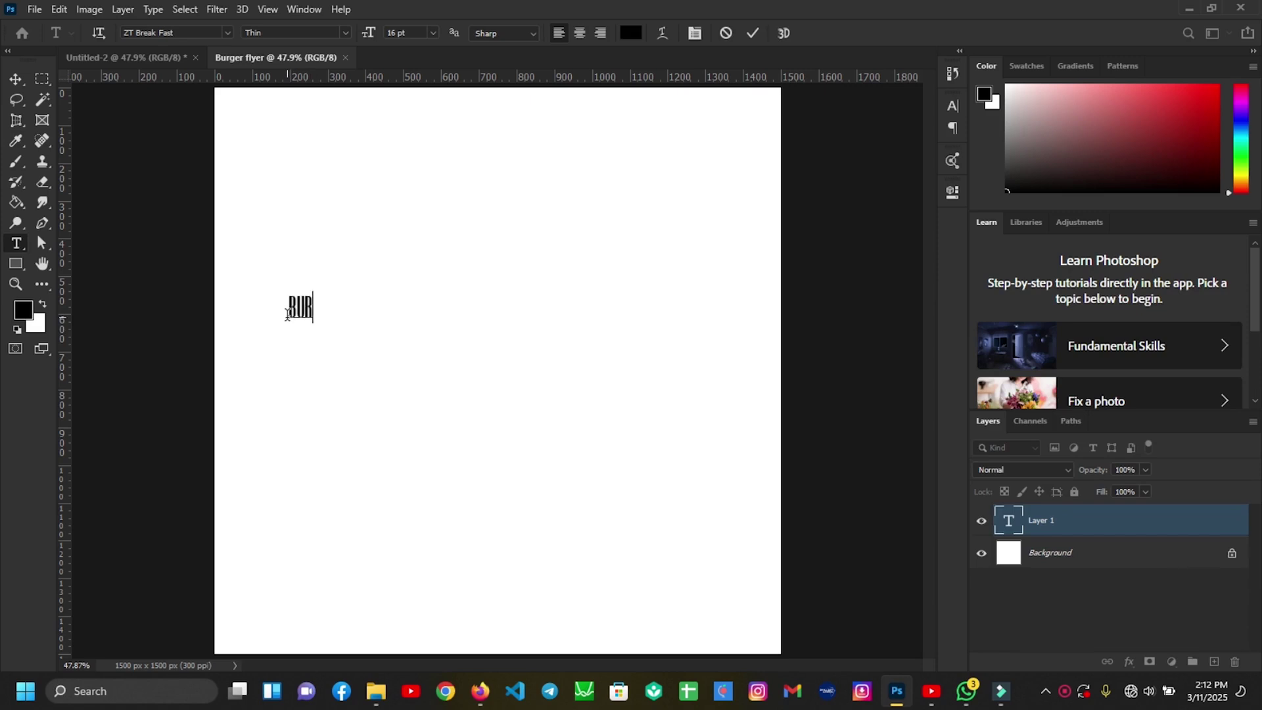
pyautogui.click(752, 33)
# Step: Set the BURGER text size to 236 pt and position it across the middle of the canvas
pyautogui.click(952, 105)
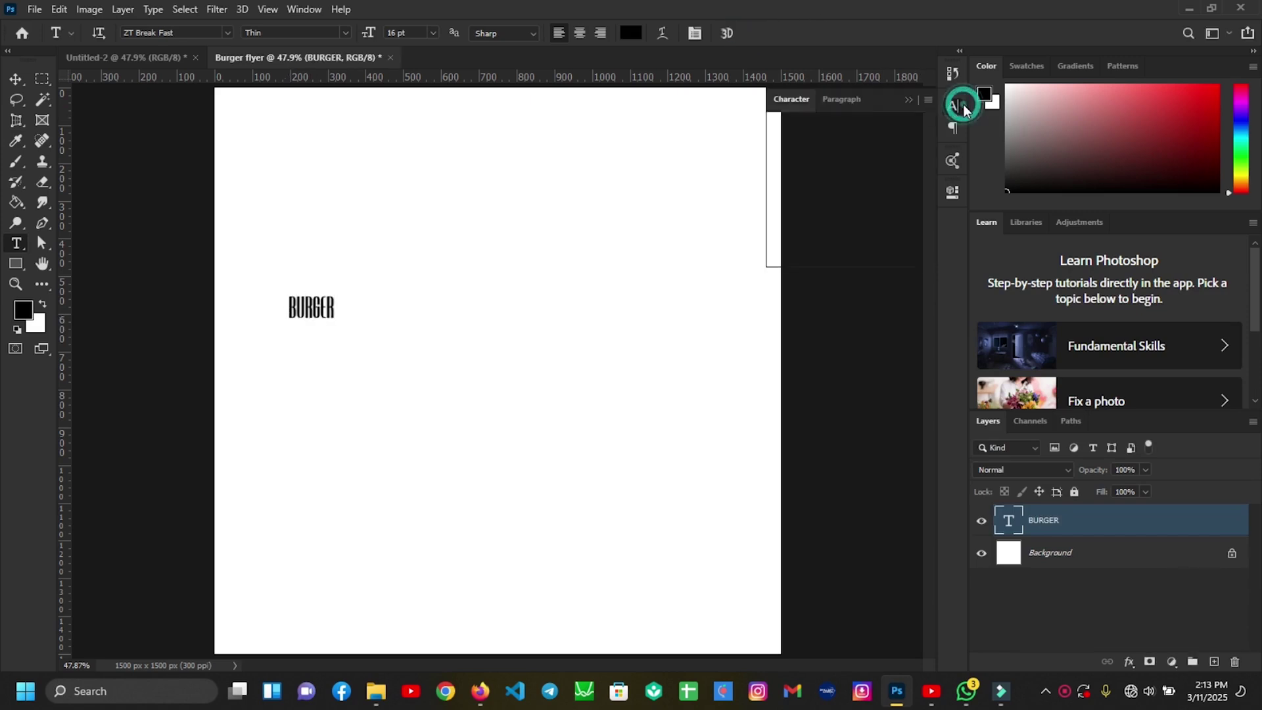
pyautogui.click(794, 147)
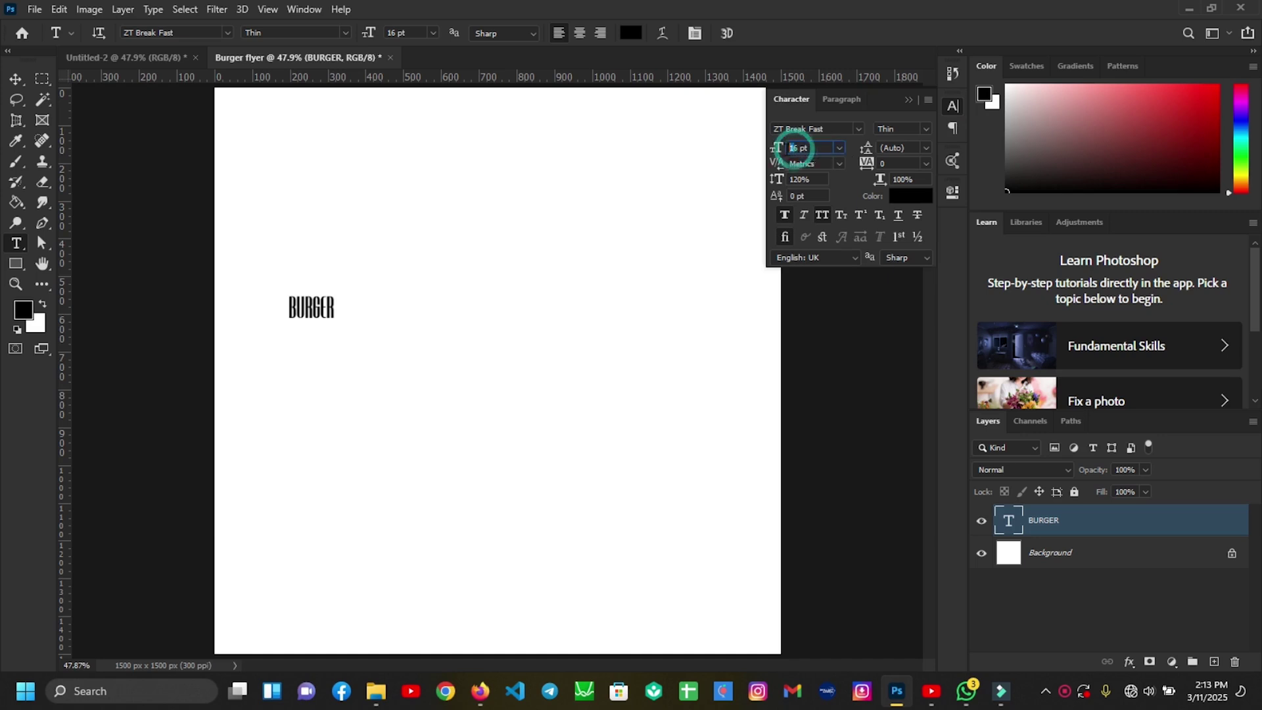
pyautogui.write('23')
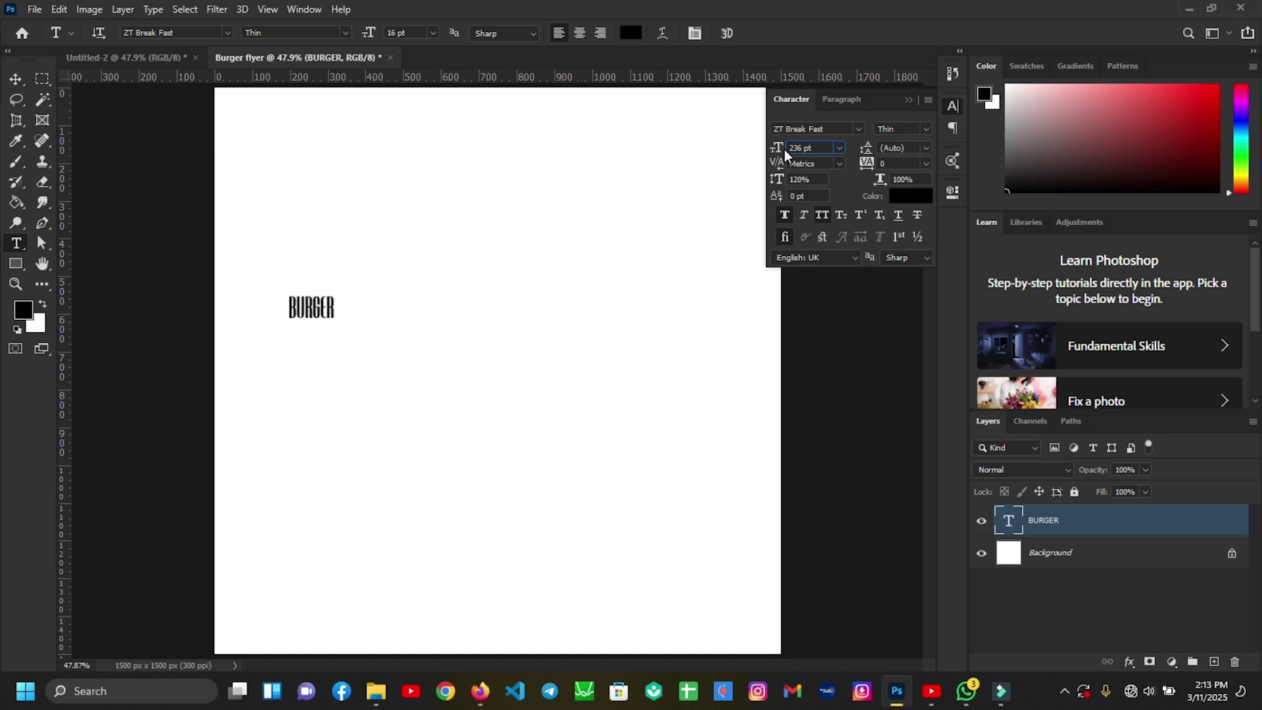
pyautogui.press('Return')
pyautogui.press('v')
pyautogui.moveTo(541, 270); pyautogui.dragTo(403, 444)
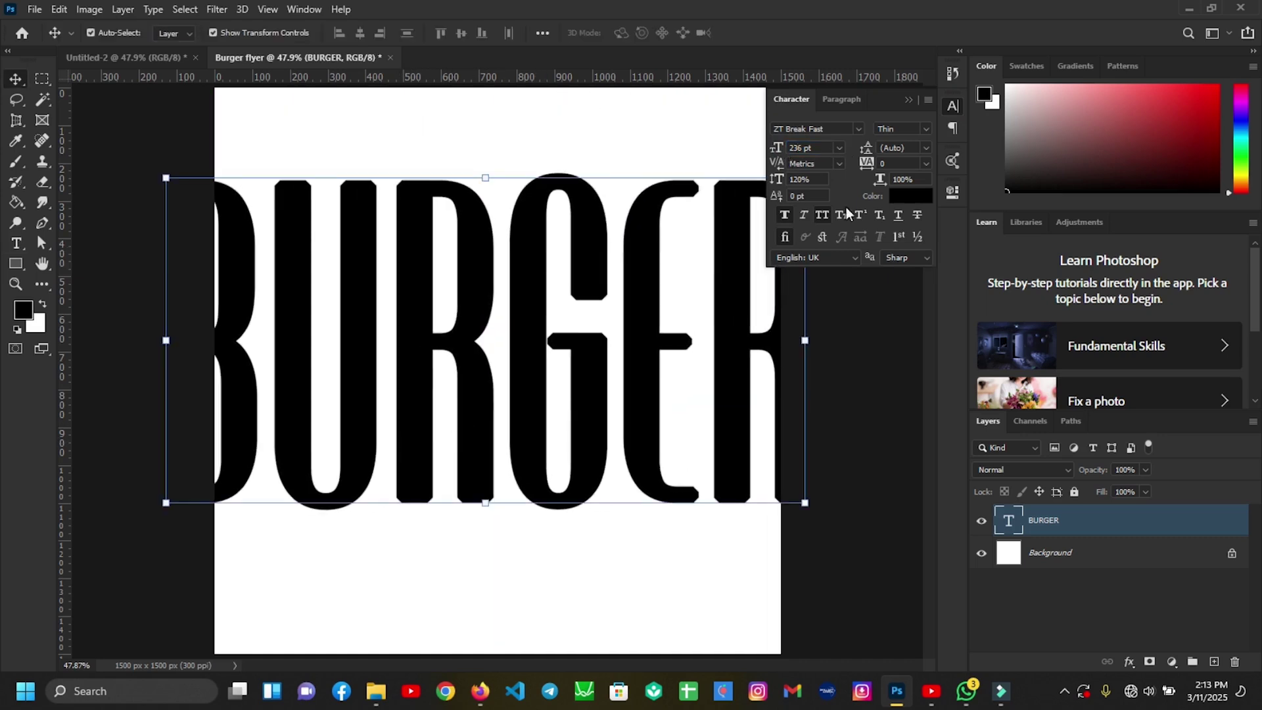
pyautogui.moveTo(743, 350); pyautogui.dragTo(745, 350)
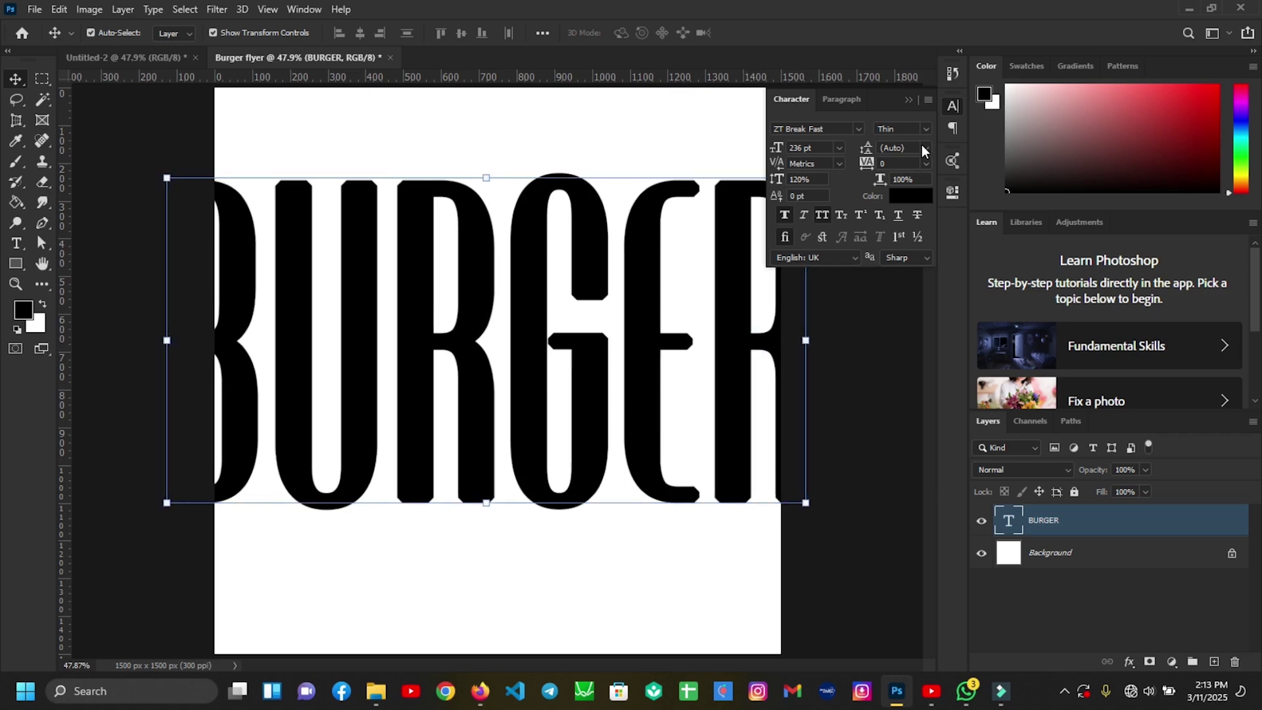
pyautogui.click(909, 97)
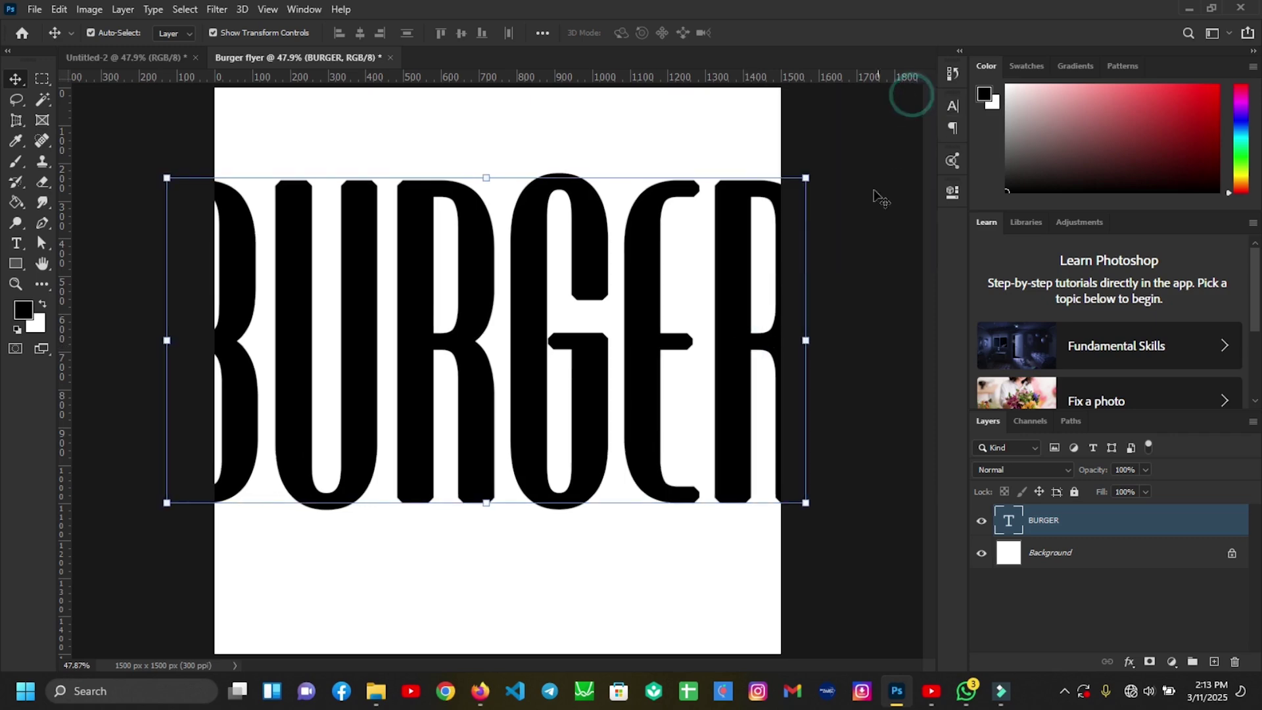
pyautogui.click(880, 331)
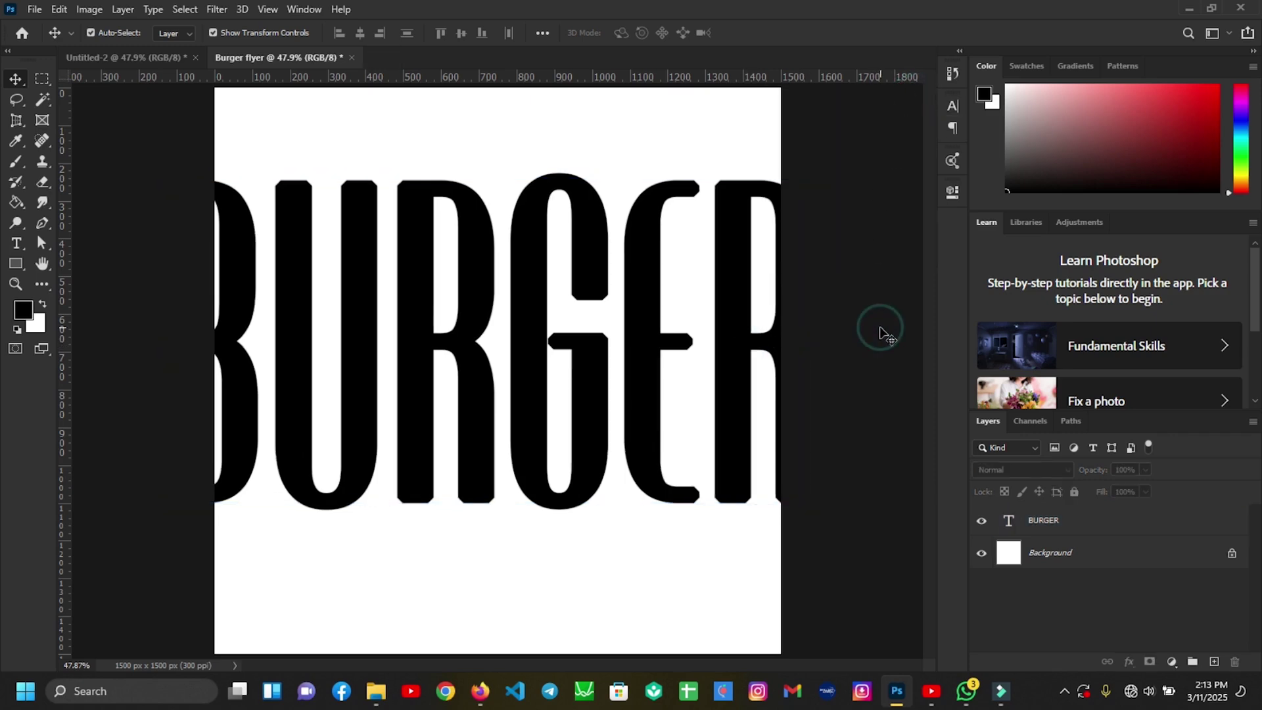
# Step: Apply a linear orange-to-white Gradient Overlay to the BURGER text, using #fc9a03 for the orange stop
pyautogui.click(726, 376)
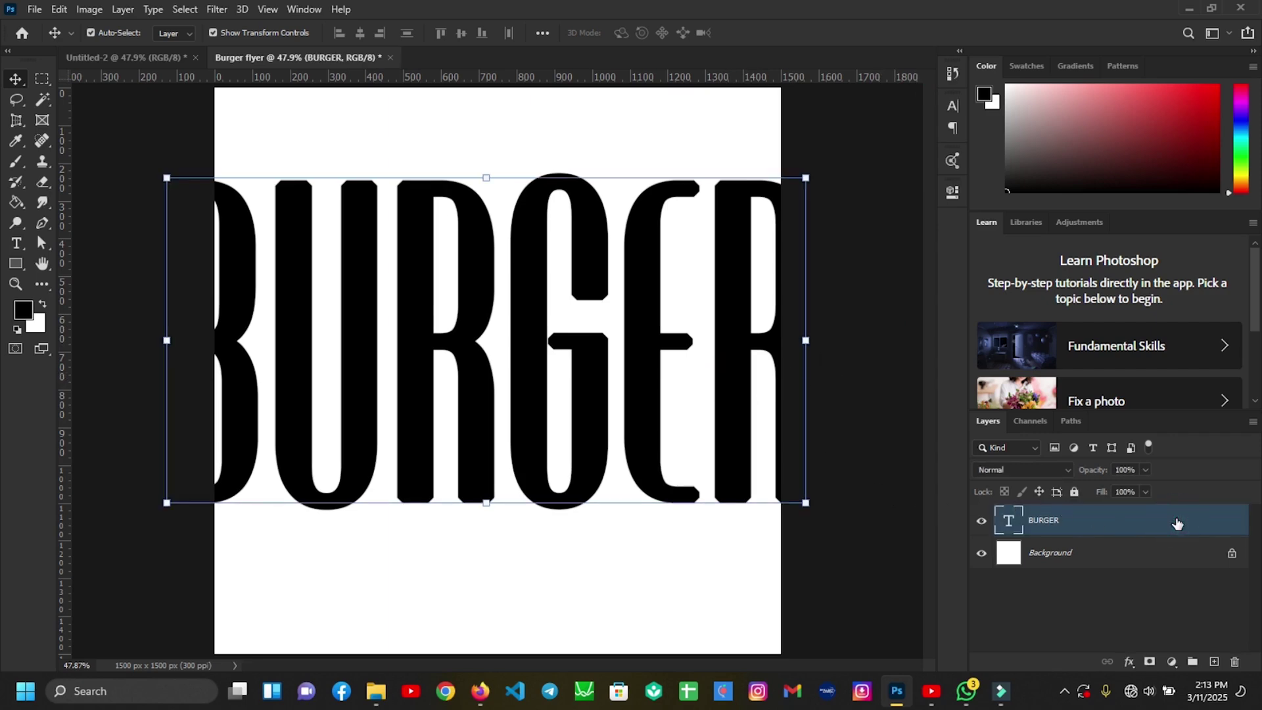
pyautogui.doubleClick(1176, 523)
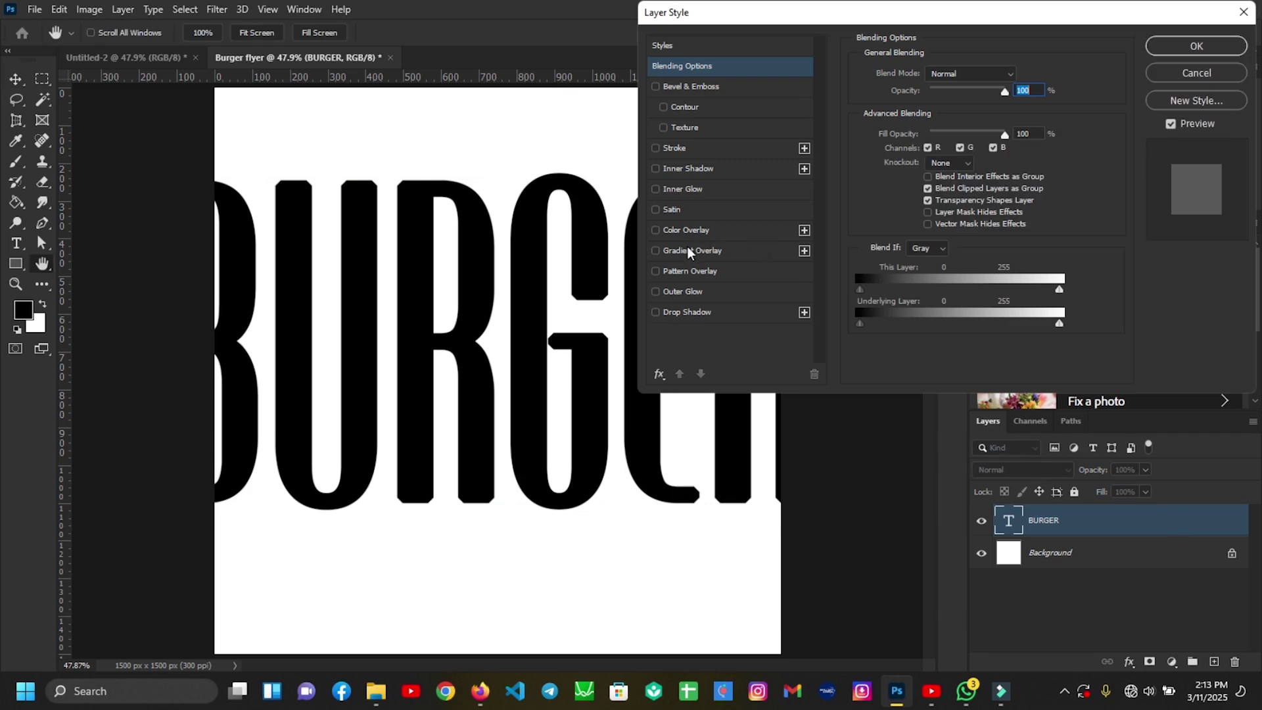
pyautogui.click(688, 253)
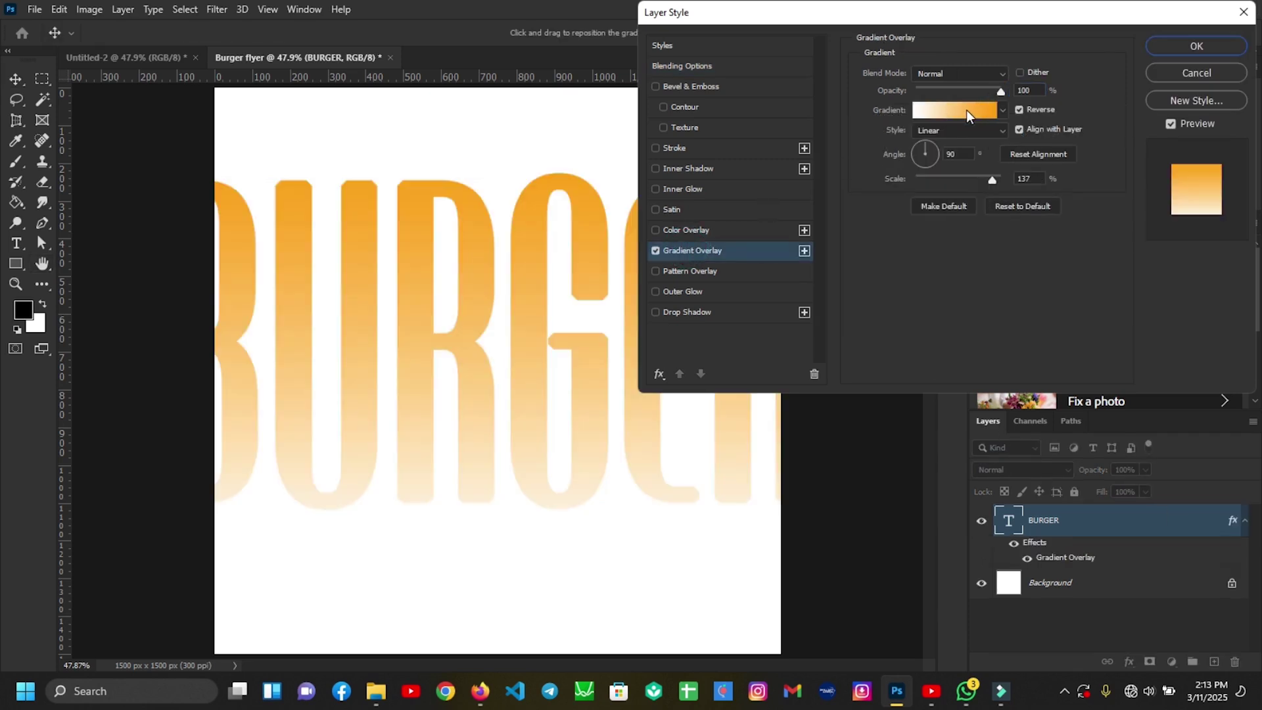
pyautogui.click(966, 109)
pyautogui.click(832, 471)
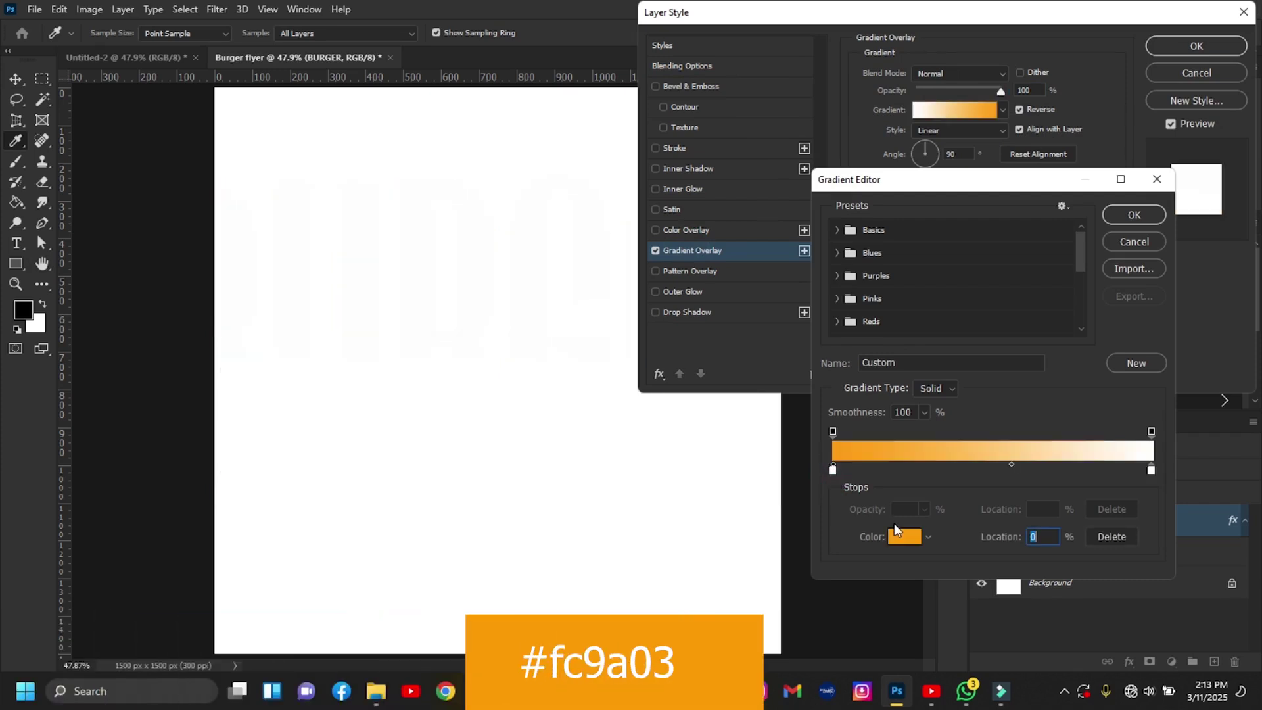
pyautogui.click(901, 536)
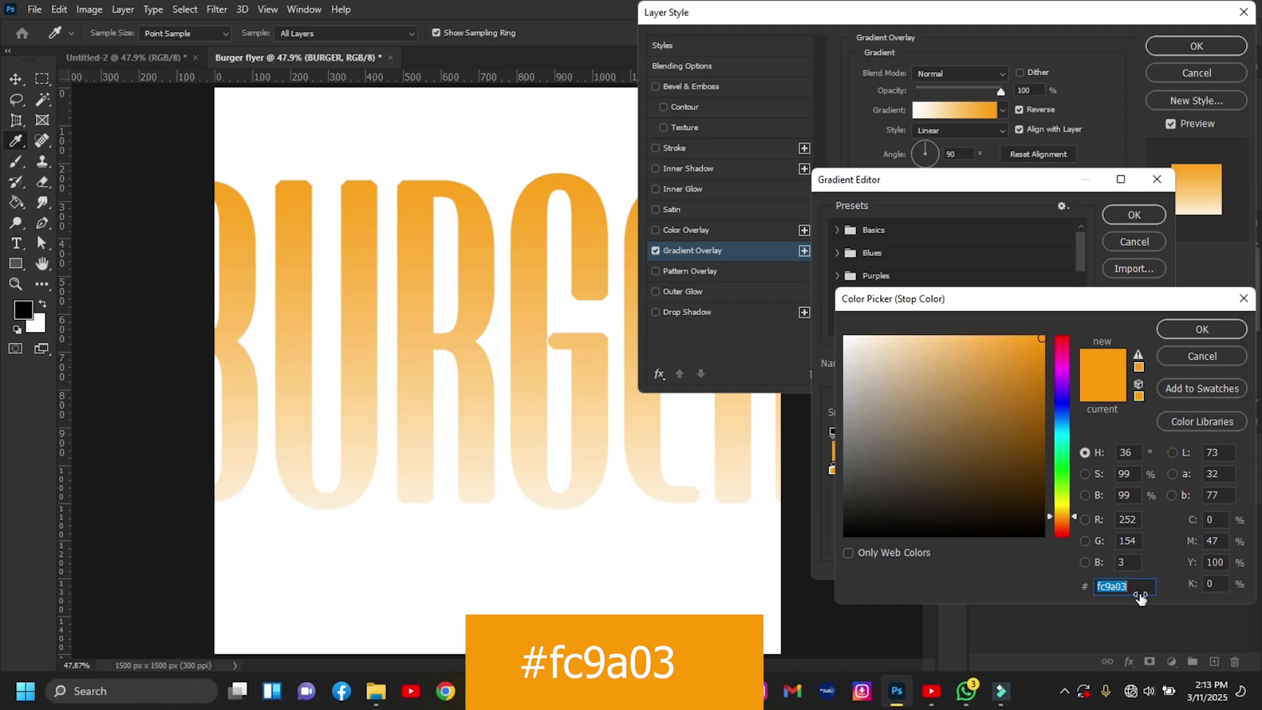
pyautogui.click(1203, 328)
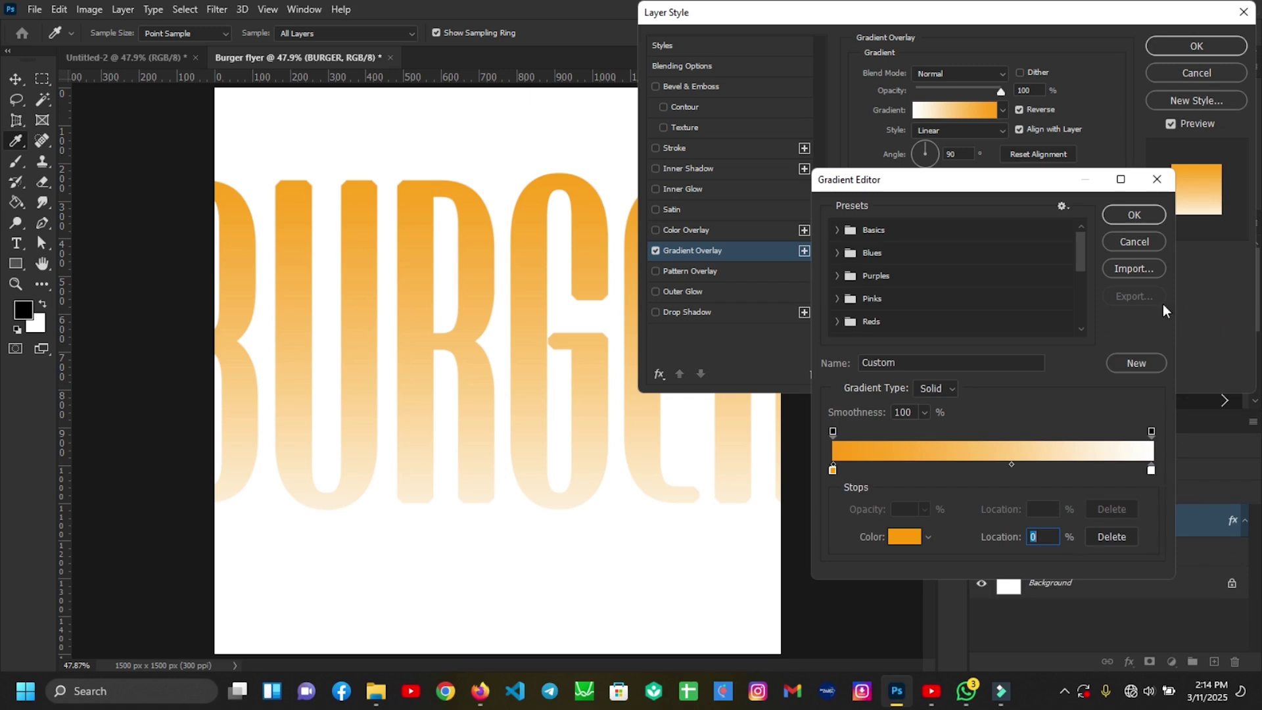
pyautogui.click(1144, 215)
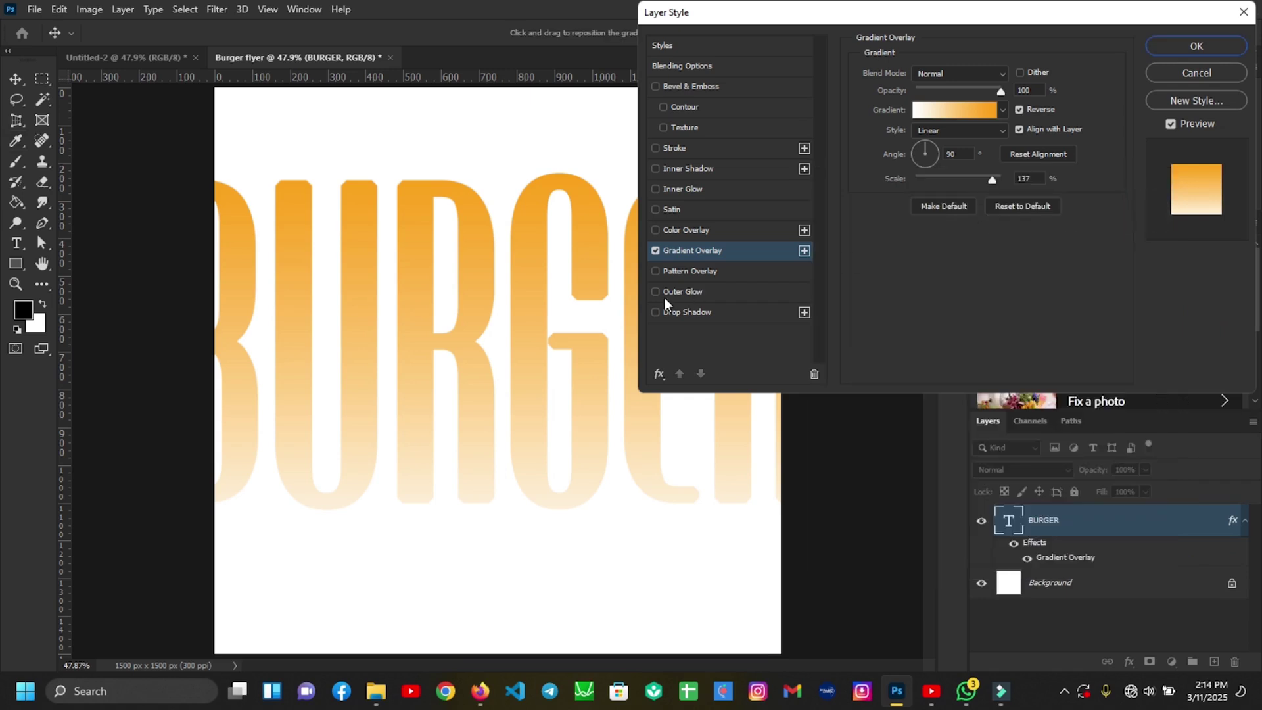
pyautogui.moveTo(536, 314); pyautogui.dragTo(536, 323)
pyautogui.click(1183, 41)
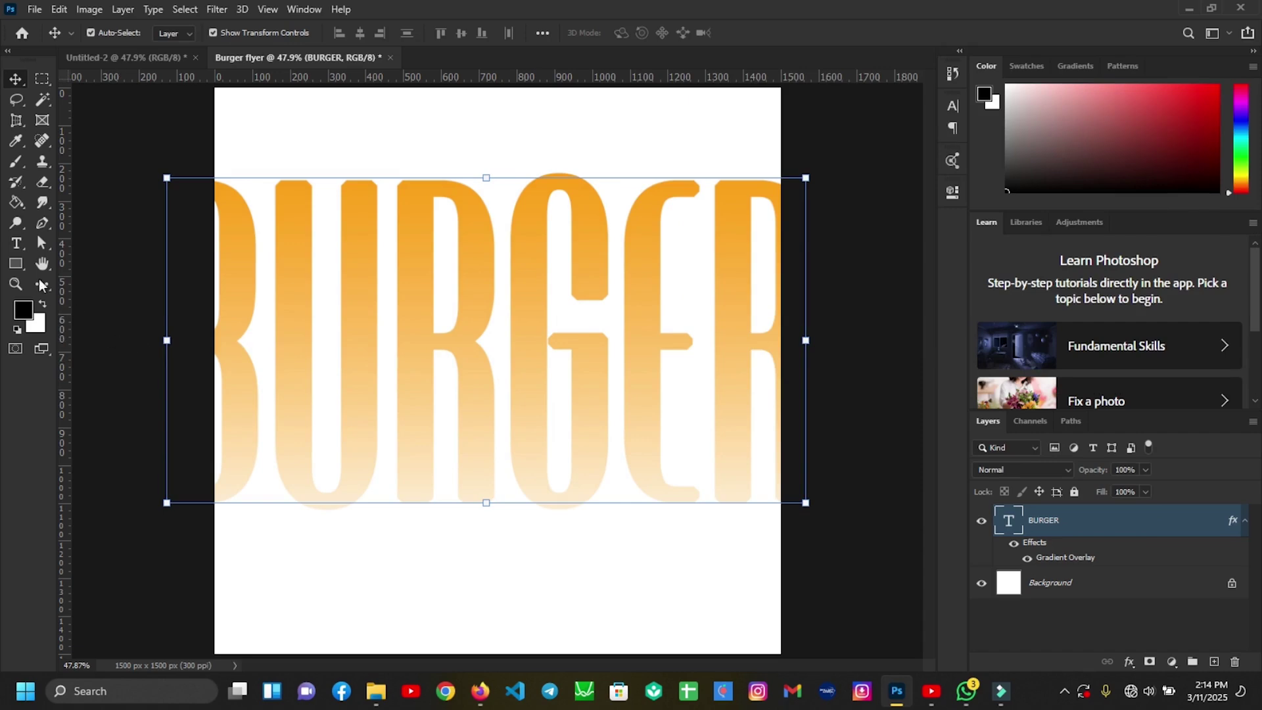
# Step: Draw a black rectangle about 680 × 1090 px over the middle of the text and shift it up past the canvas's top edge
pyautogui.click(22, 263)
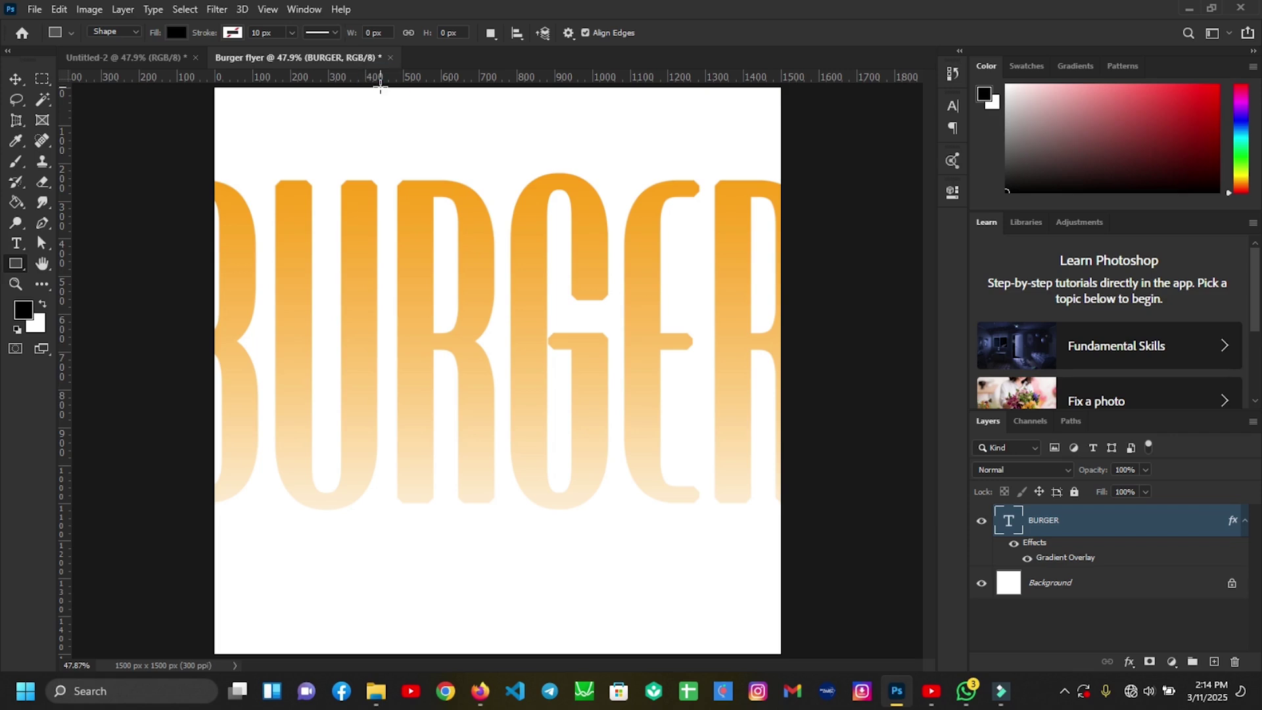
pyautogui.moveTo(370, 88)
pyautogui.mouseDown()
pyautogui.moveTo(544, 254)
pyautogui.moveTo(629, 526)
pyautogui.moveTo(625, 497)
pyautogui.mouseUp()
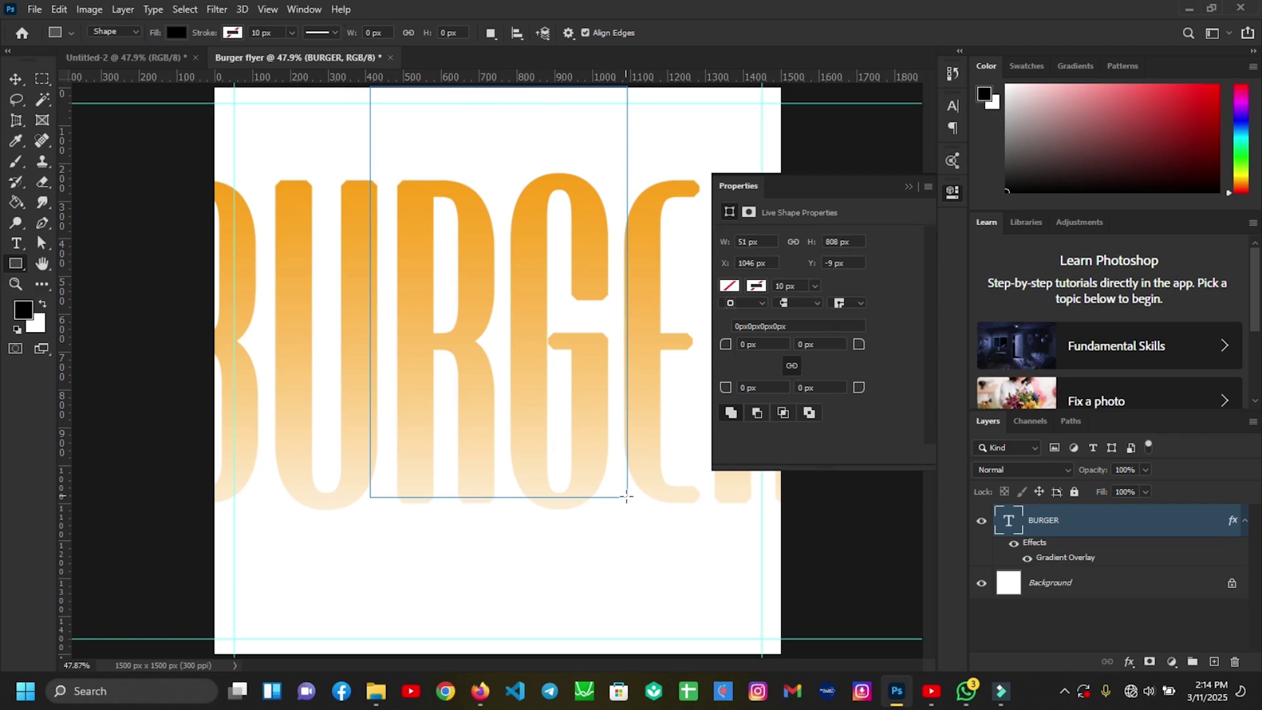
pyautogui.press('v')
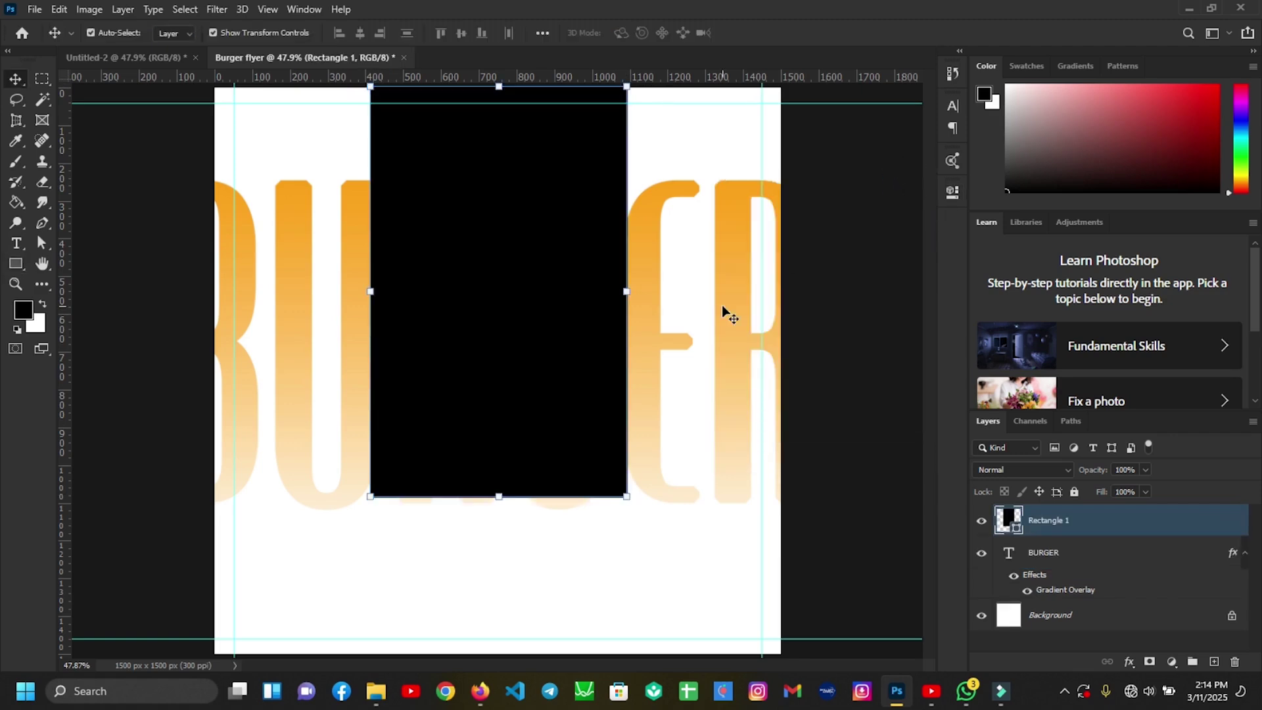
pyautogui.moveTo(563, 338); pyautogui.dragTo(569, 316)
pyautogui.click(851, 358)
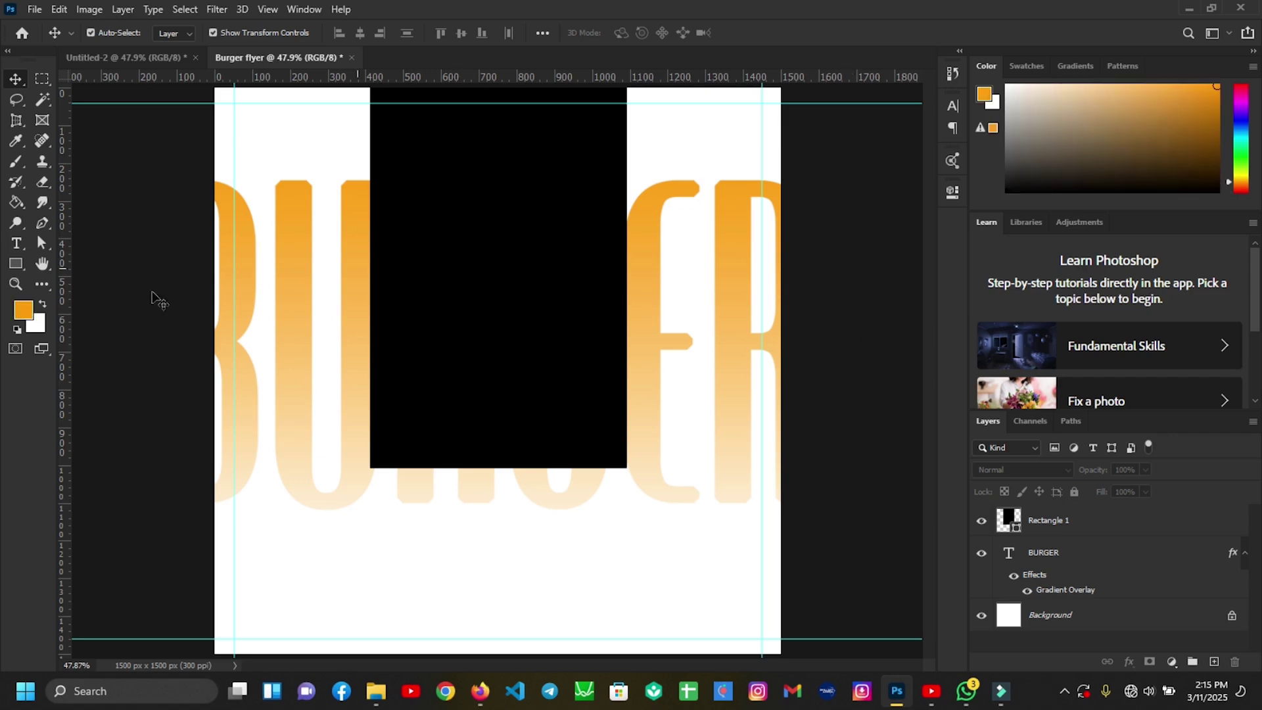
# Step: Duplicate the black rectangle into the lower part of the canvas and recolor the copy orange #fc9a03
pyautogui.click(466, 357)
pyautogui.moveTo(466, 356); pyautogui.dragTo(504, 537)
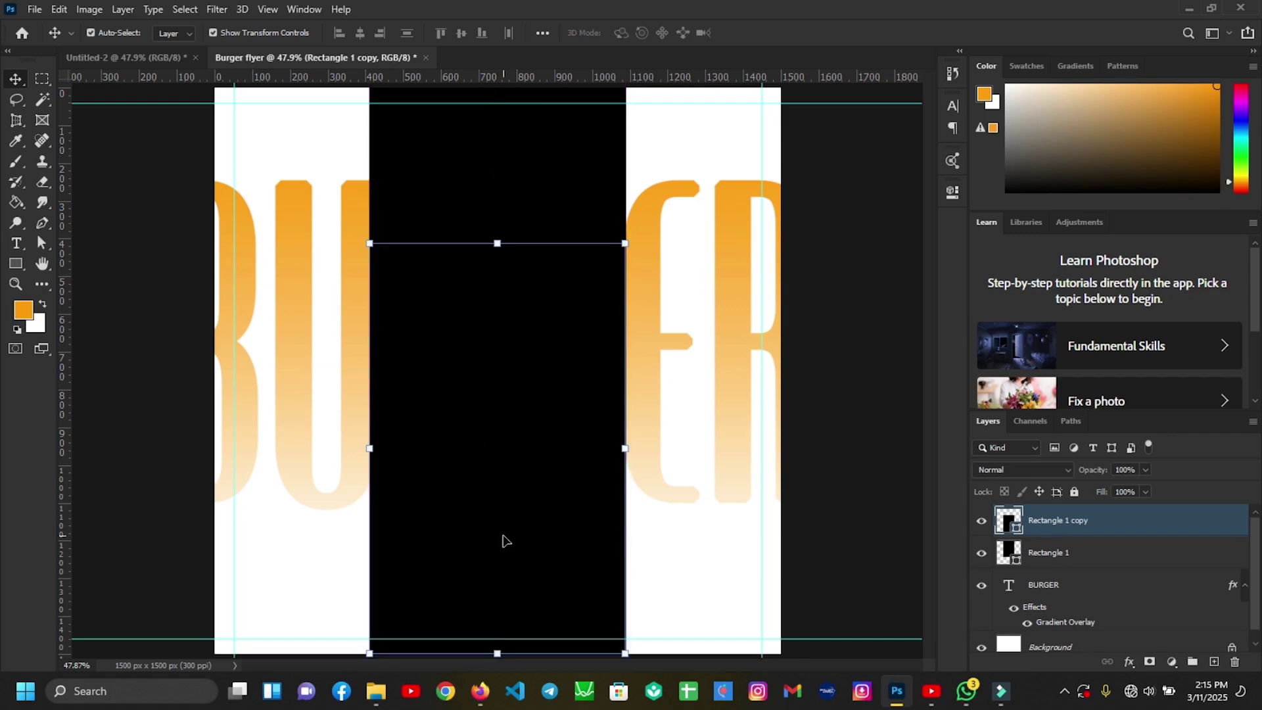
pyautogui.doubleClick(1009, 519)
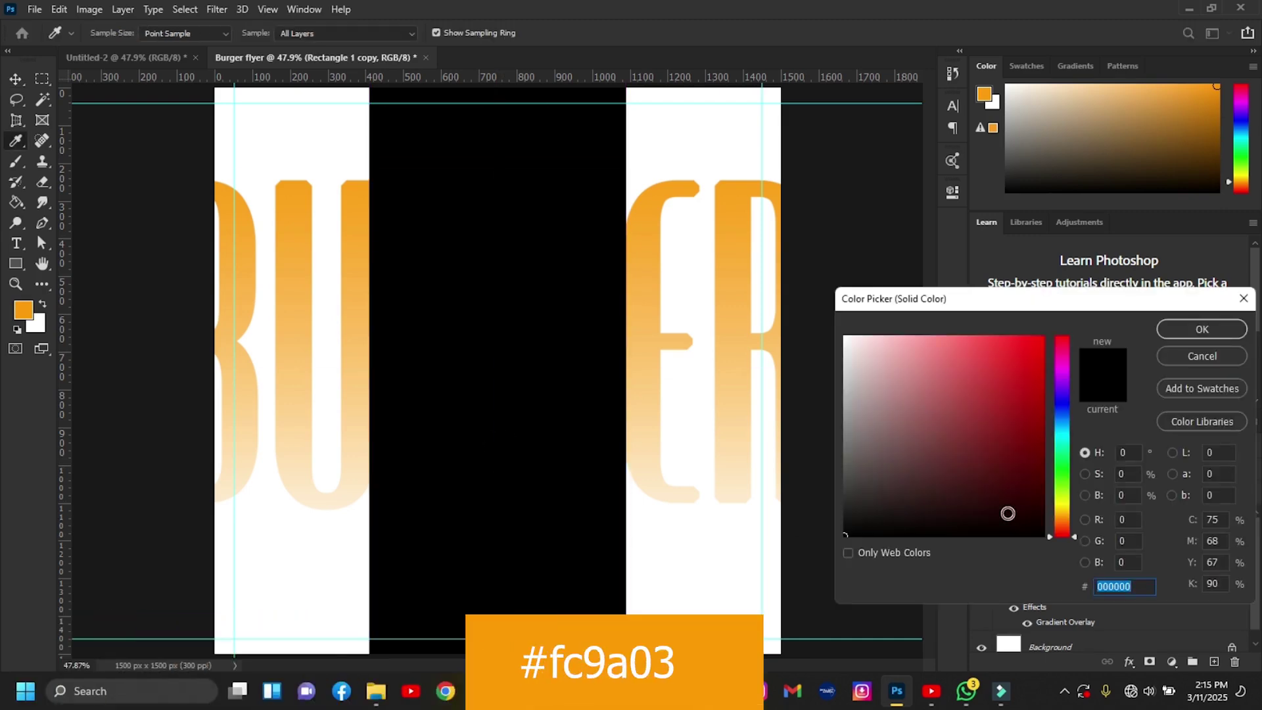
pyautogui.write('fc9a03')
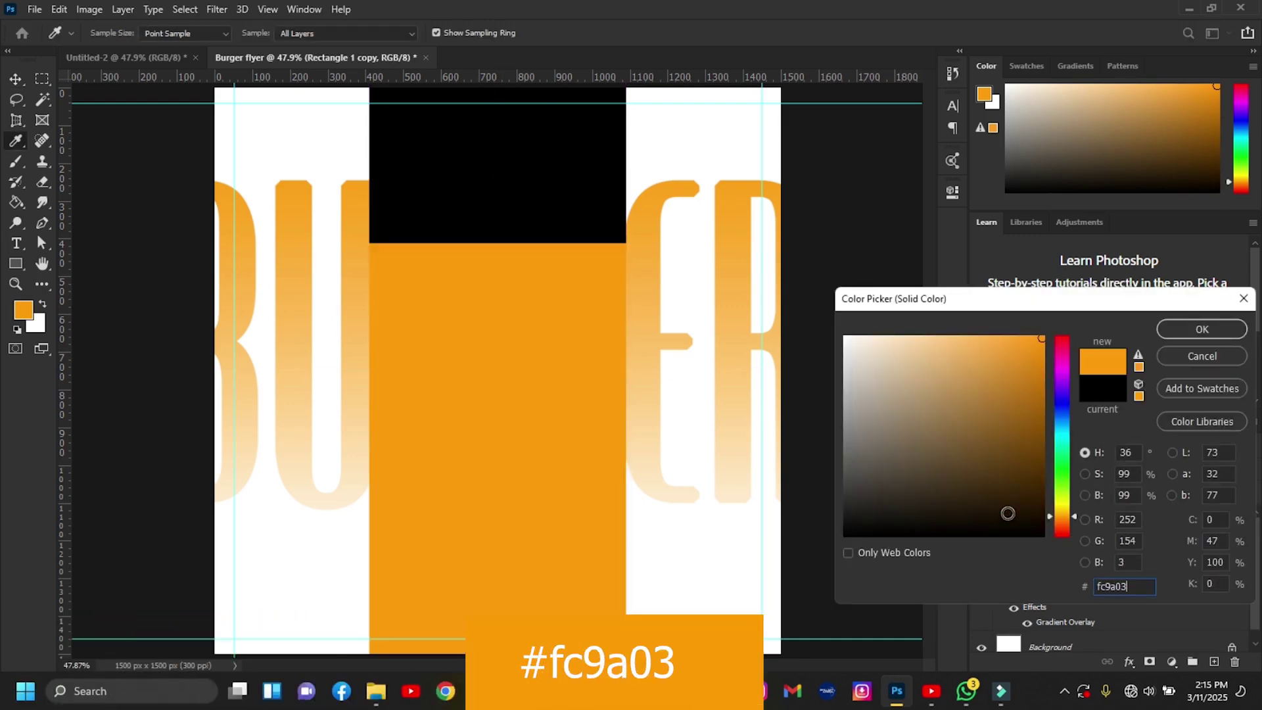
pyautogui.click(1201, 329)
pyautogui.moveTo(521, 406); pyautogui.dragTo(530, 494)
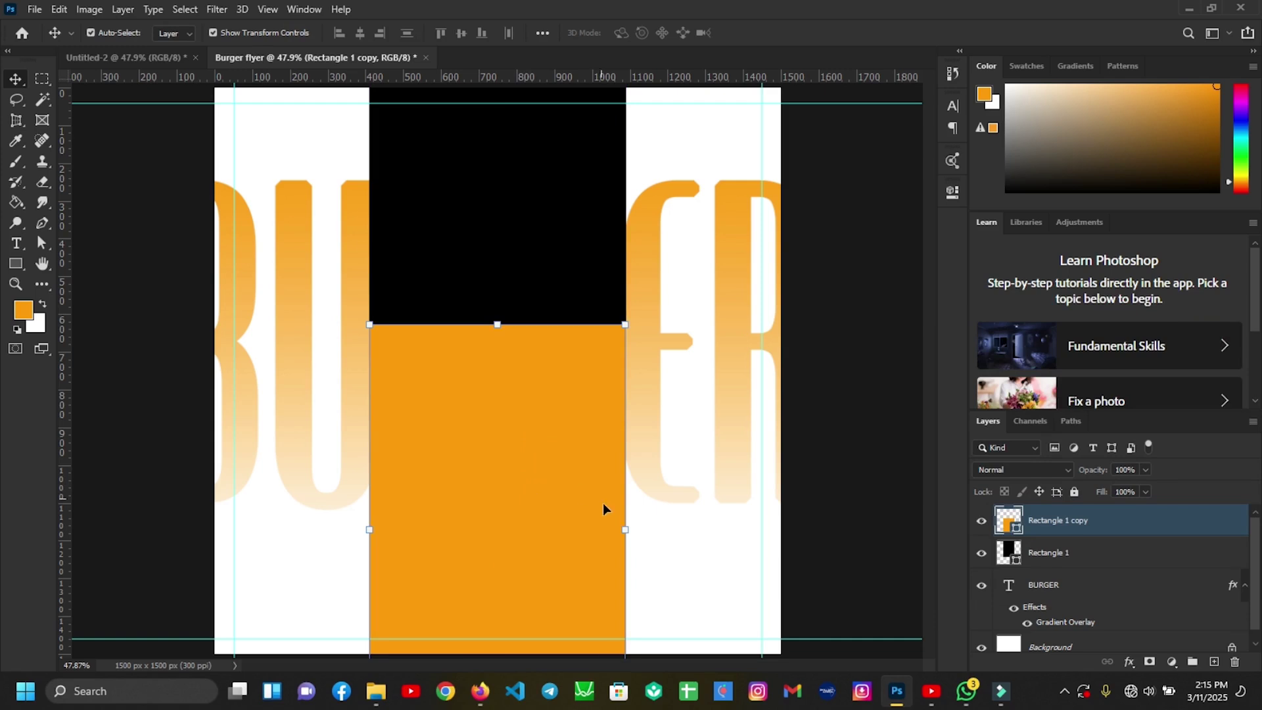
# Step: Distort the lower orange rectangle into a trapezoid by pulling both bottom corners outward well past the canvas's sides
pyautogui.click(624, 528)
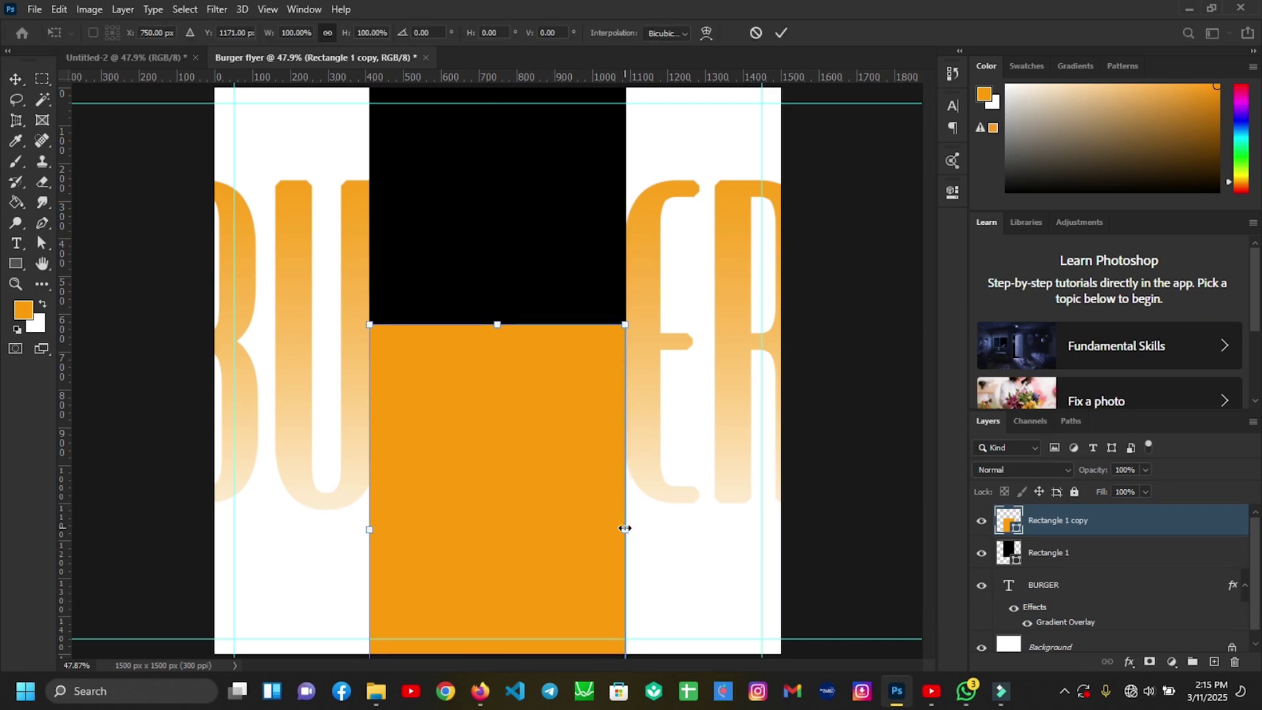
pyautogui.rightClick(624, 528)
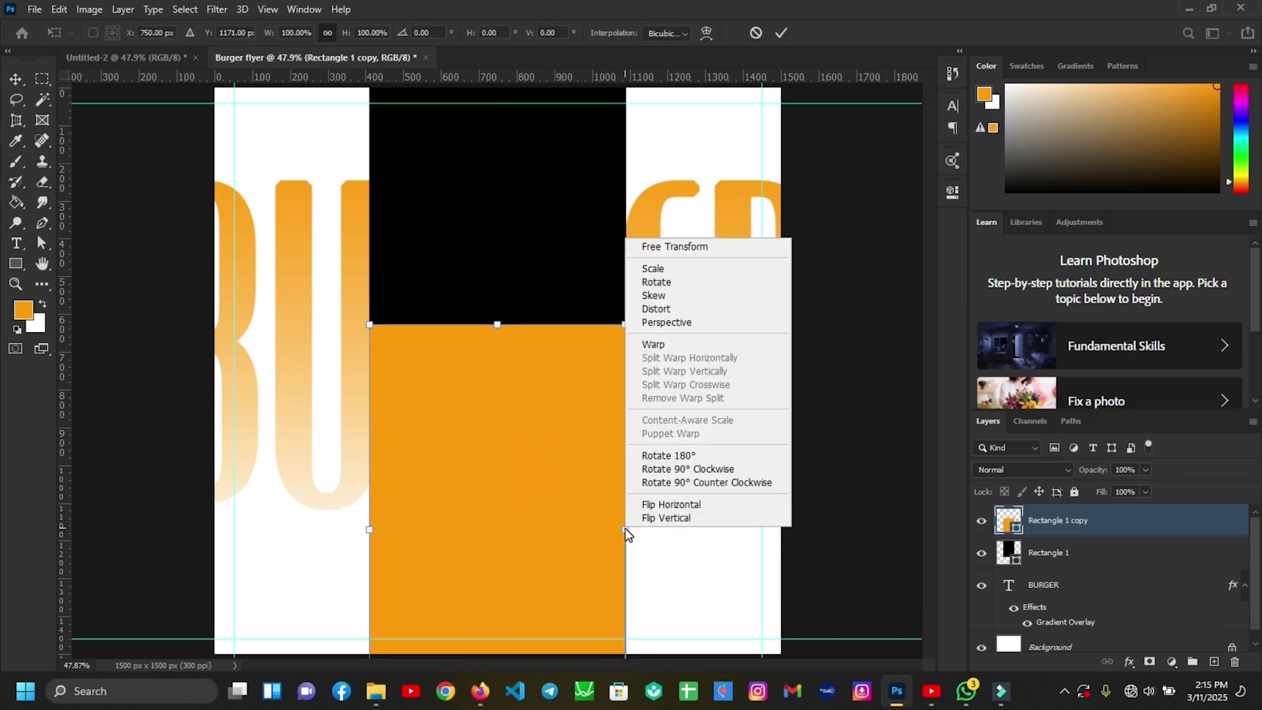
pyautogui.click(657, 309)
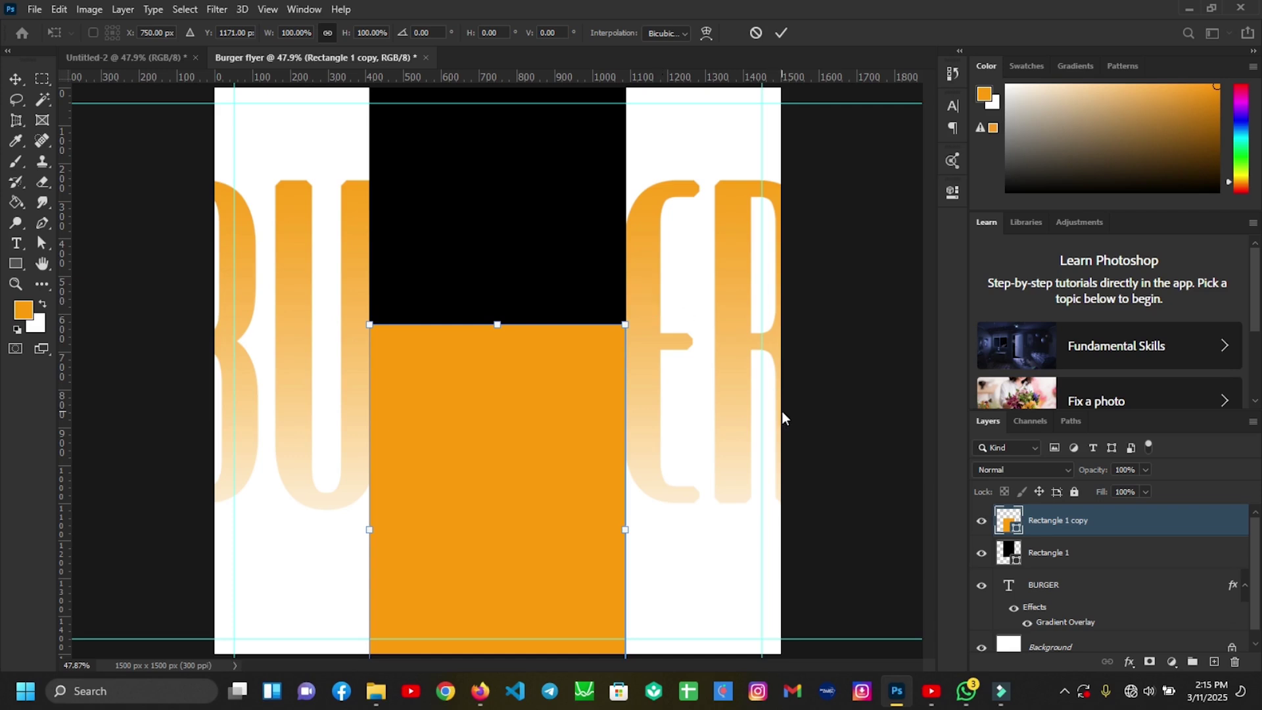
pyautogui.hotkey('ctrl', '+')
pyautogui.hotkey('ctrl', '+')
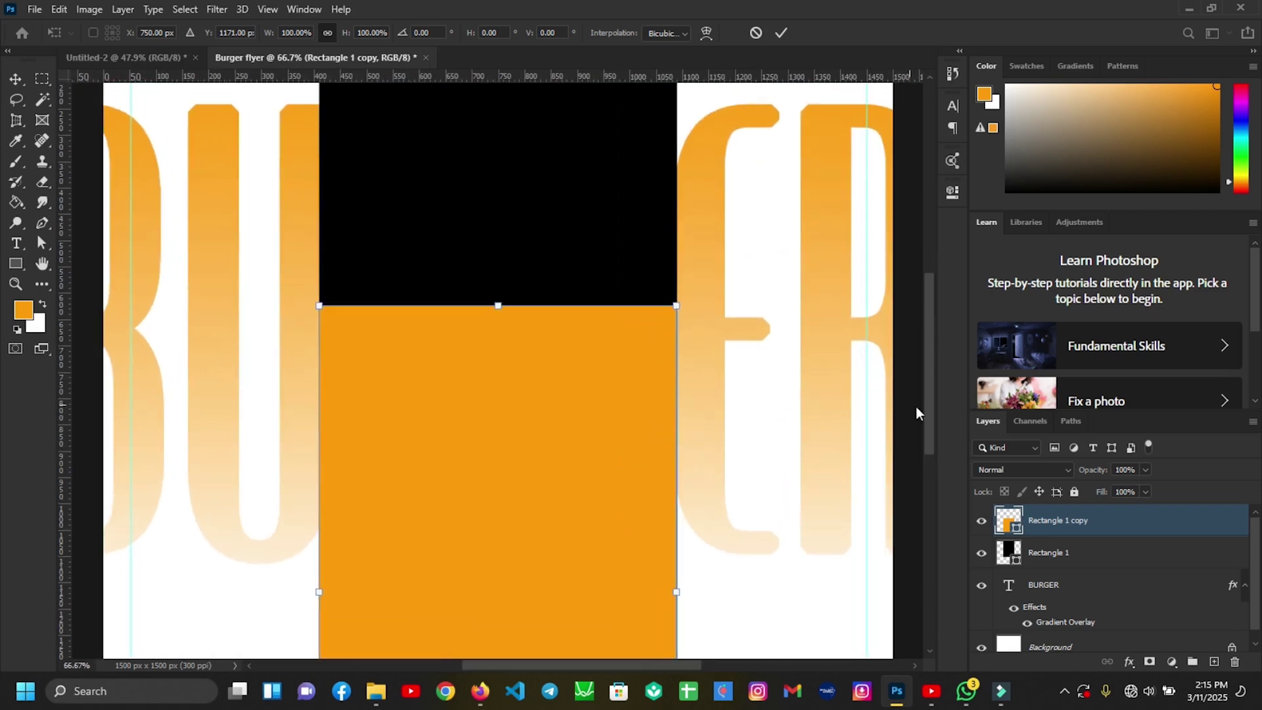
pyautogui.moveTo(933, 435); pyautogui.dragTo(933, 511)
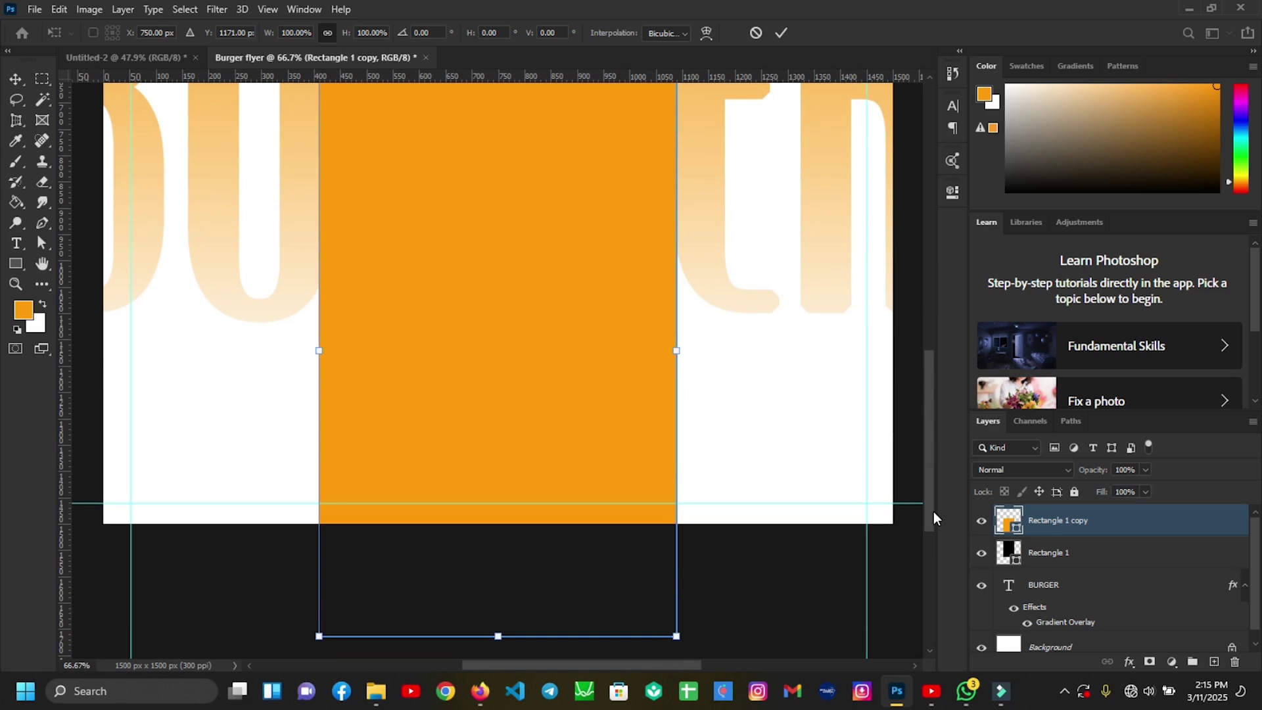
pyautogui.moveTo(677, 636); pyautogui.dragTo(920, 634)
pyautogui.hotkey('ctrl', '-')
pyautogui.hotkey('ctrl', '-')
pyautogui.moveTo(388, 625); pyautogui.dragTo(196, 626)
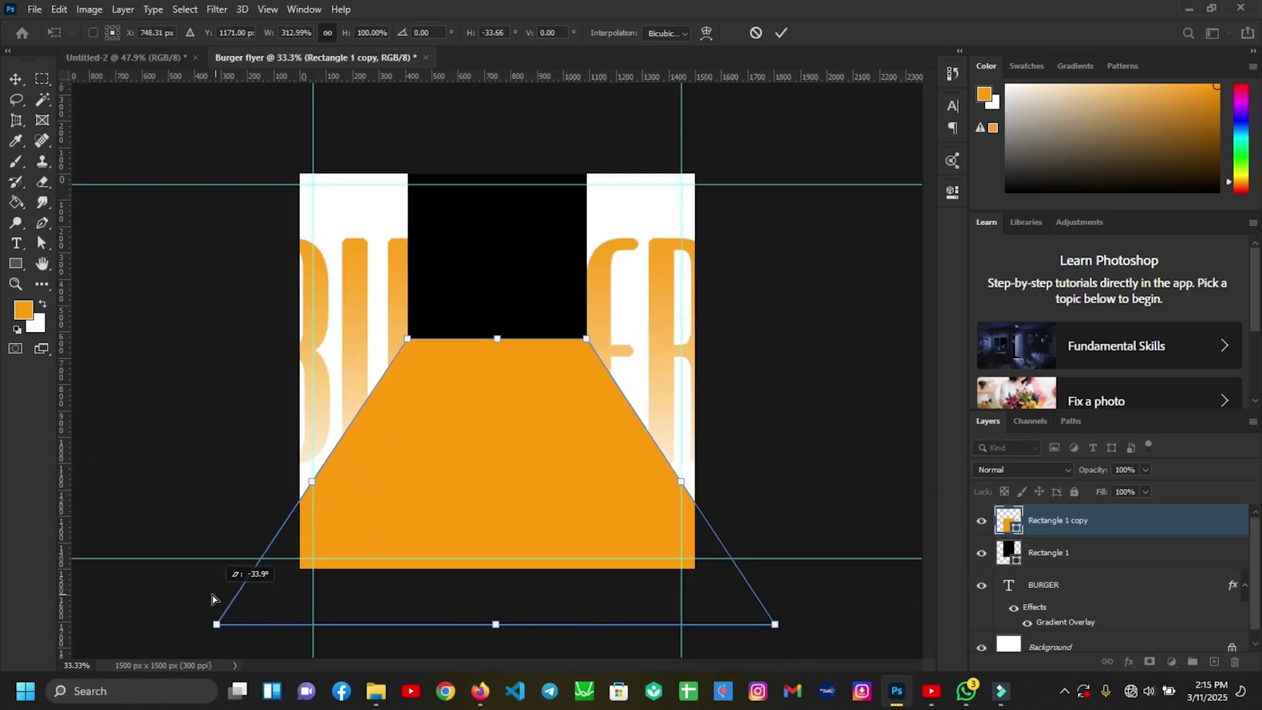
# Step: Add a horizontal guide at about 1278 px and even out the orange trapezoid's bottom corners against it
pyautogui.moveTo(521, 74); pyautogui.dragTo(484, 509)
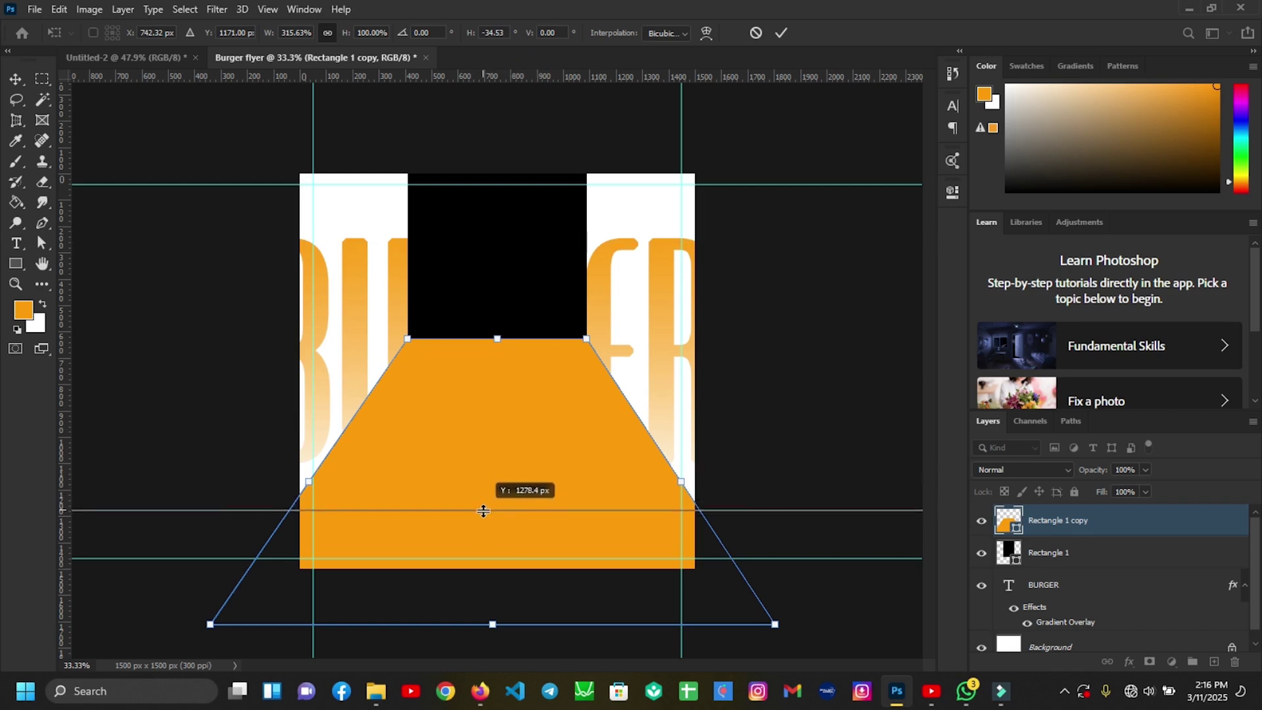
pyautogui.moveTo(210, 624); pyautogui.dragTo(224, 624)
pyautogui.moveTo(774, 626); pyautogui.dragTo(768, 630)
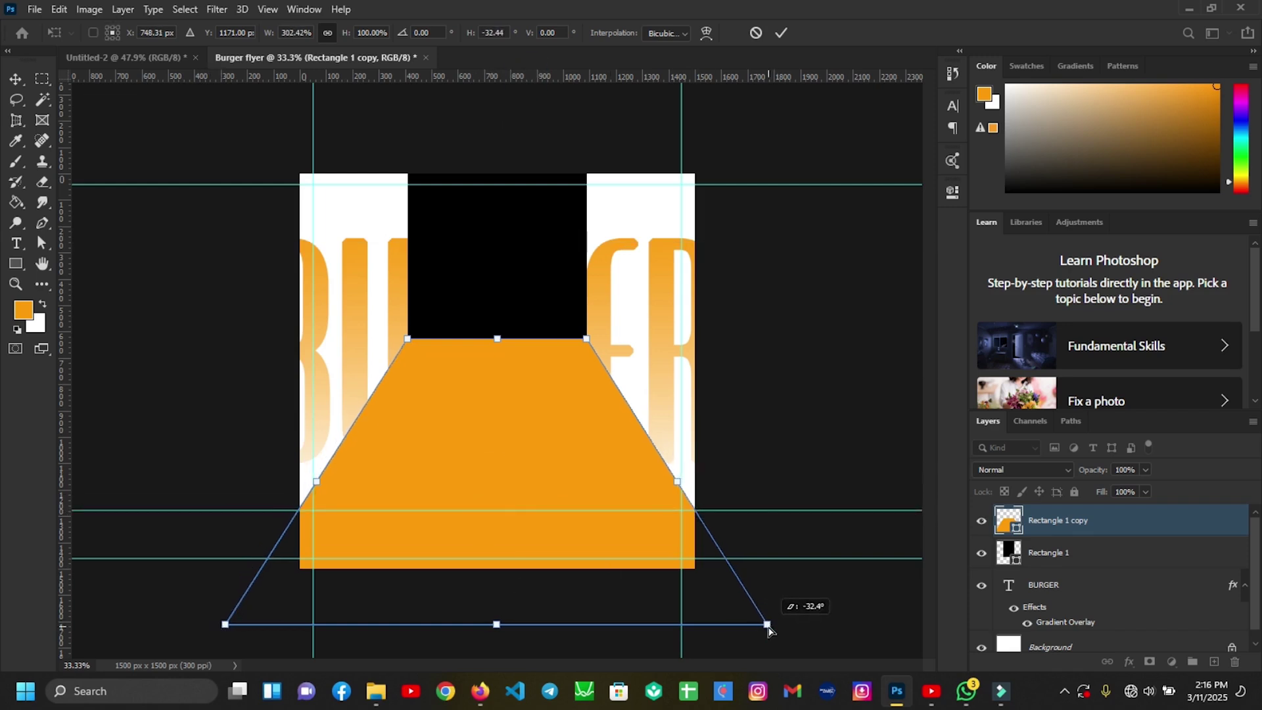
pyautogui.press('Return')
# Step: Move the orange trapezoid down until its top edge sits about 900 px below the canvas's top
pyautogui.scroll(1, 489, 378)
pyautogui.moveTo(519, 413); pyautogui.dragTo(520, 491)
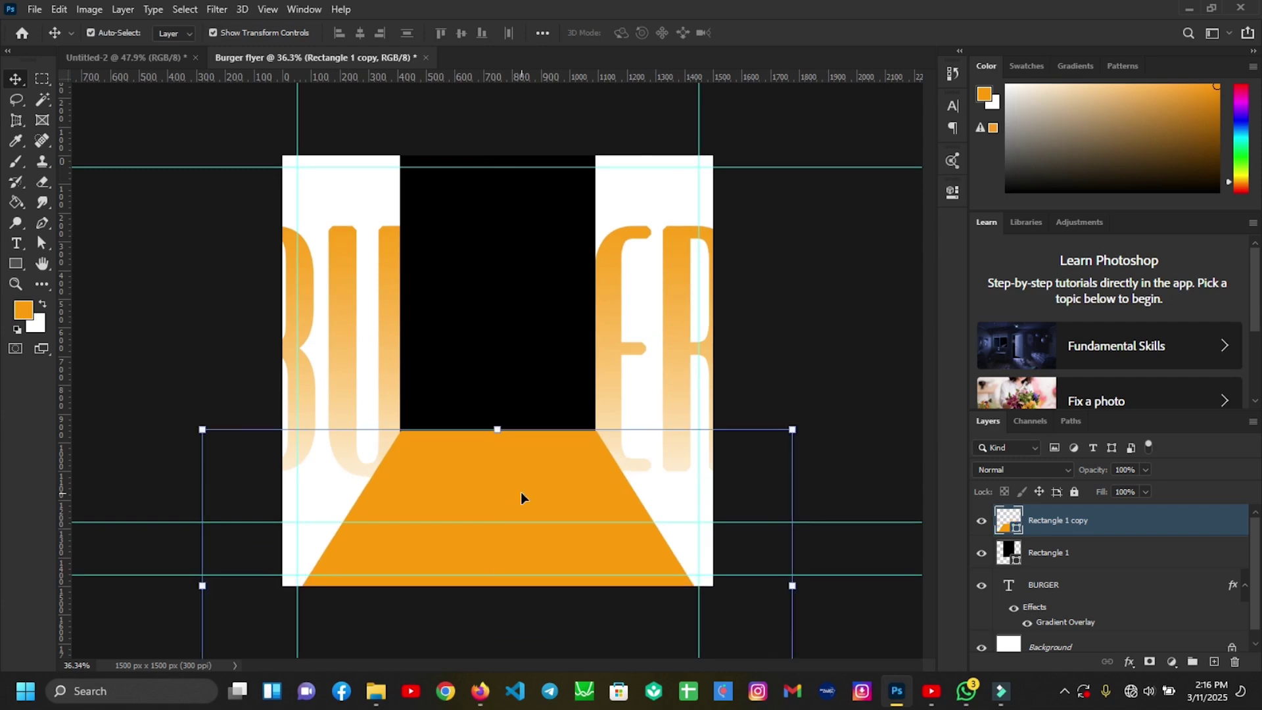
# Step: Distort the orange trapezoid's bottom corners farther outward so its slanted sides cross the canvas's side edges near the bottom
pyautogui.hotkey('ctrl', '+')
pyautogui.moveTo(929, 394); pyautogui.dragTo(927, 495)
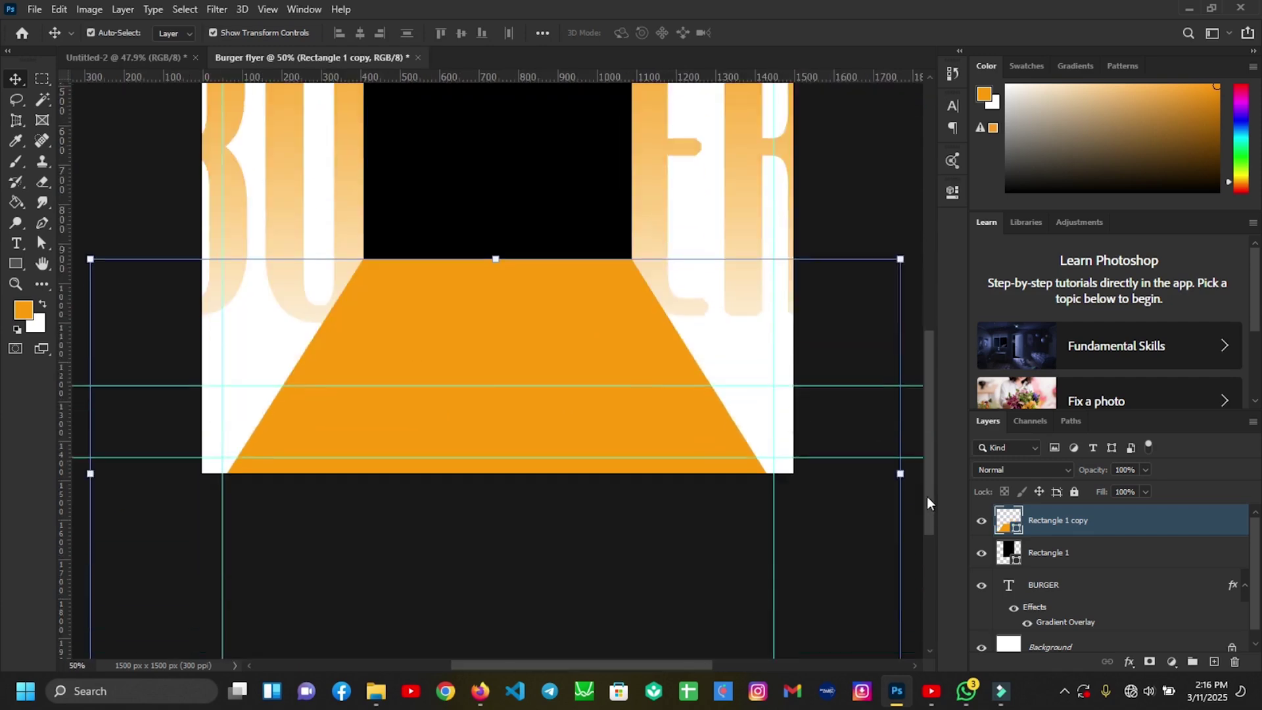
pyautogui.click(900, 377)
pyautogui.click(780, 33)
pyautogui.click(901, 376)
pyautogui.click(59, 9)
pyautogui.moveTo(132, 369)
pyautogui.click(301, 423)
pyautogui.moveTo(900, 589); pyautogui.dragTo(930, 579)
pyautogui.moveTo(481, 663); pyautogui.dragTo(429, 664)
pyautogui.moveTo(212, 589); pyautogui.dragTo(113, 588)
pyautogui.moveTo(555, 665); pyautogui.dragTo(628, 665)
pyautogui.moveTo(852, 590); pyautogui.dragTo(870, 589)
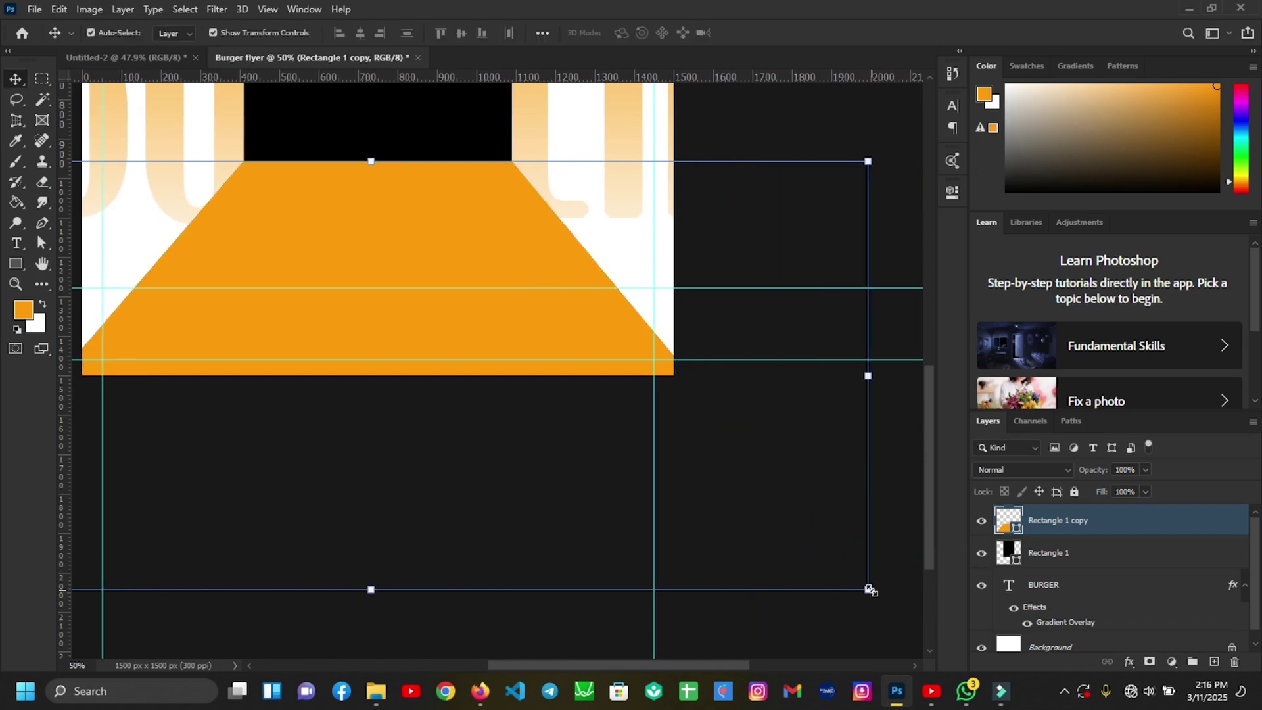
pyautogui.press('Return')
# Step: Recolor the black central rectangle orange and shift it and the trapezoid vertically until the two shapes join without a gap
pyautogui.hotkey('ctrl', '-')
pyautogui.hotkey('ctrl', '+')
pyautogui.hotkey('ctrl', '+')
pyautogui.hotkey('ctrl', '-')
pyautogui.hotkey('ctrl', '-')
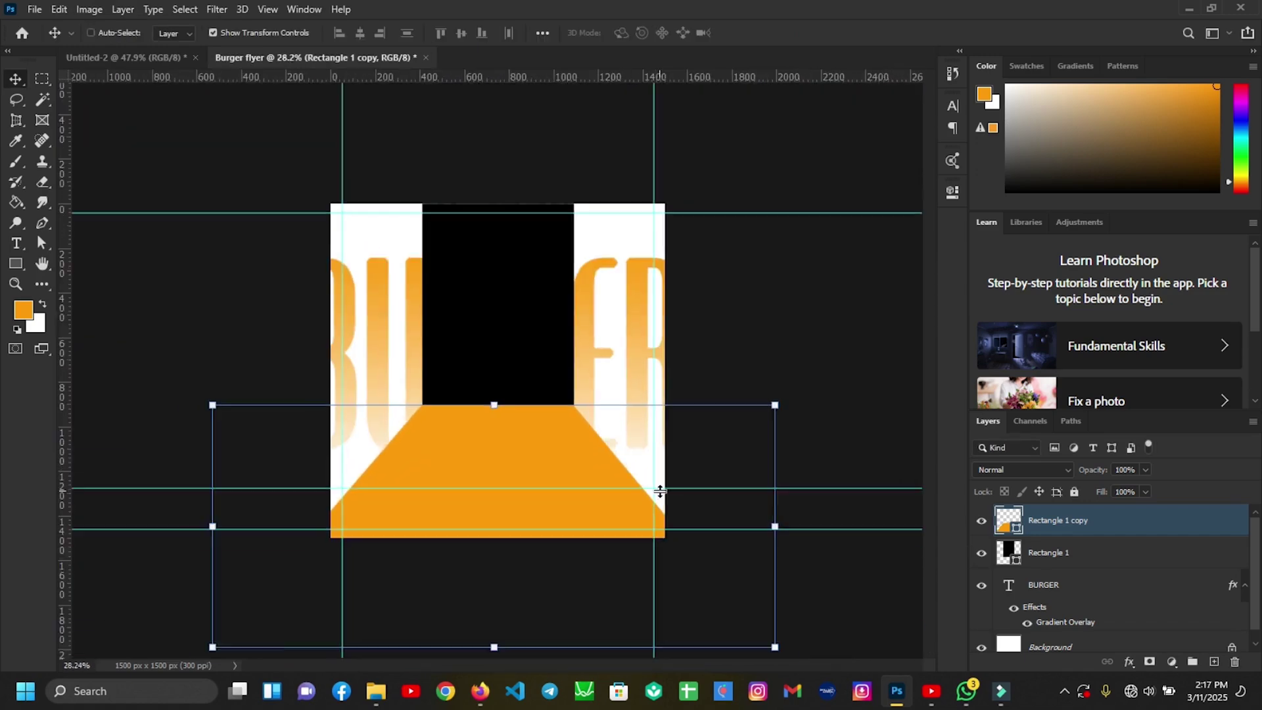
pyautogui.hotkey('ctrl', '0')
pyautogui.doubleClick(1006, 551)
pyautogui.press('Escape')
pyautogui.moveTo(546, 282); pyautogui.dragTo(546, 322)
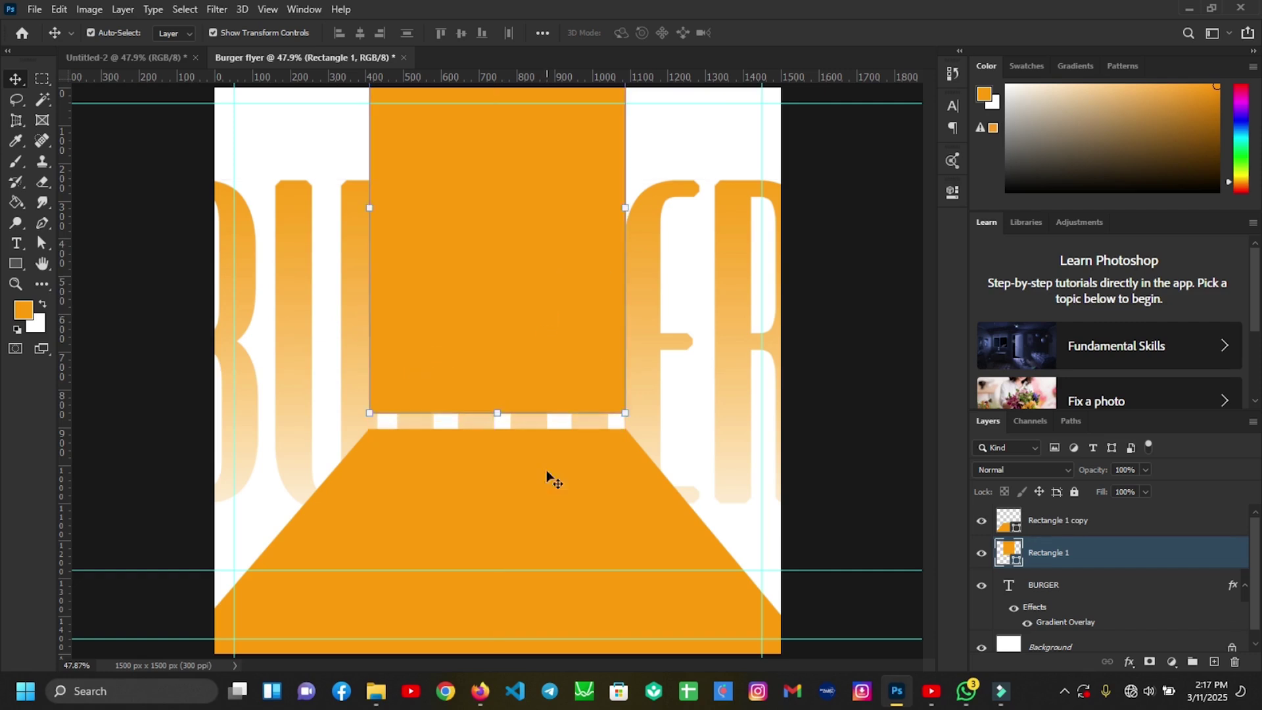
pyautogui.moveTo(549, 479); pyautogui.dragTo(552, 486)
pyautogui.click(881, 282)
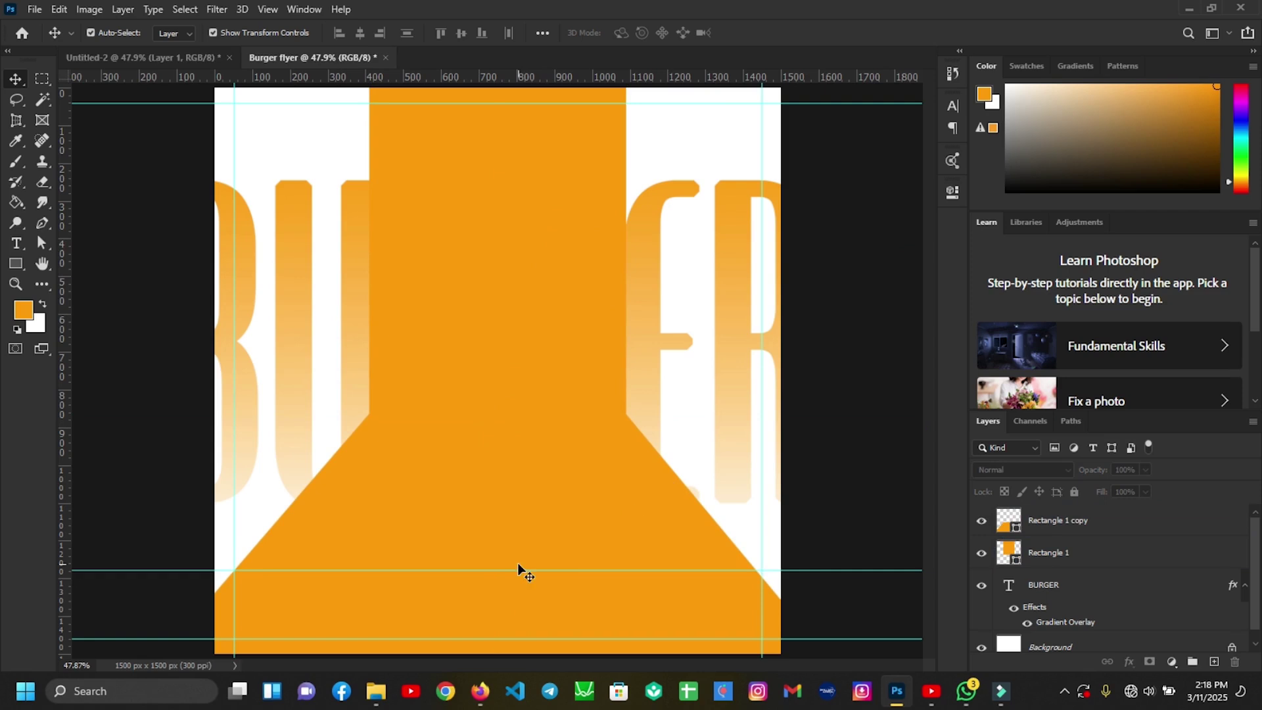
# Step: Place the stacked chicken burger image named 4 from the burger folder onto the flyer canvas
pyautogui.moveTo(375, 690)
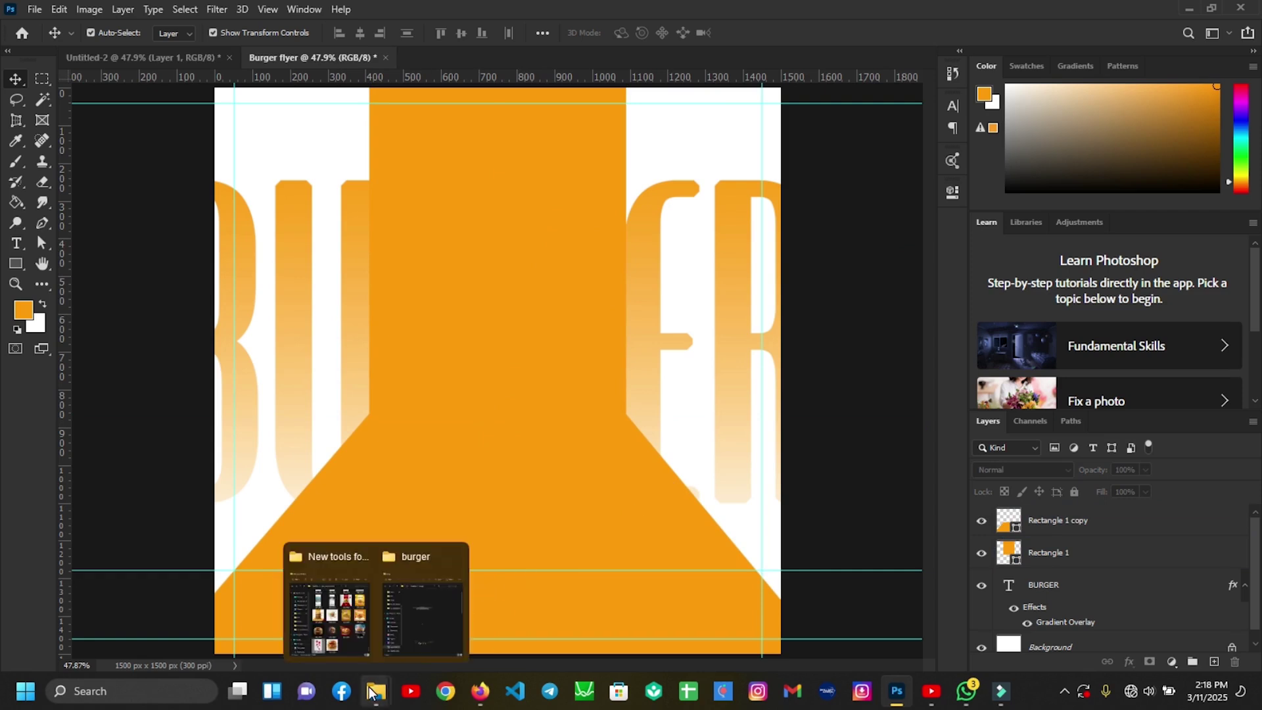
pyautogui.click(437, 623)
pyautogui.click(485, 109)
pyautogui.click(467, 174)
pyautogui.moveTo(505, 227); pyautogui.dragTo(597, 324)
pyautogui.press('Return')
pyautogui.scroll(-1, 603, 327)
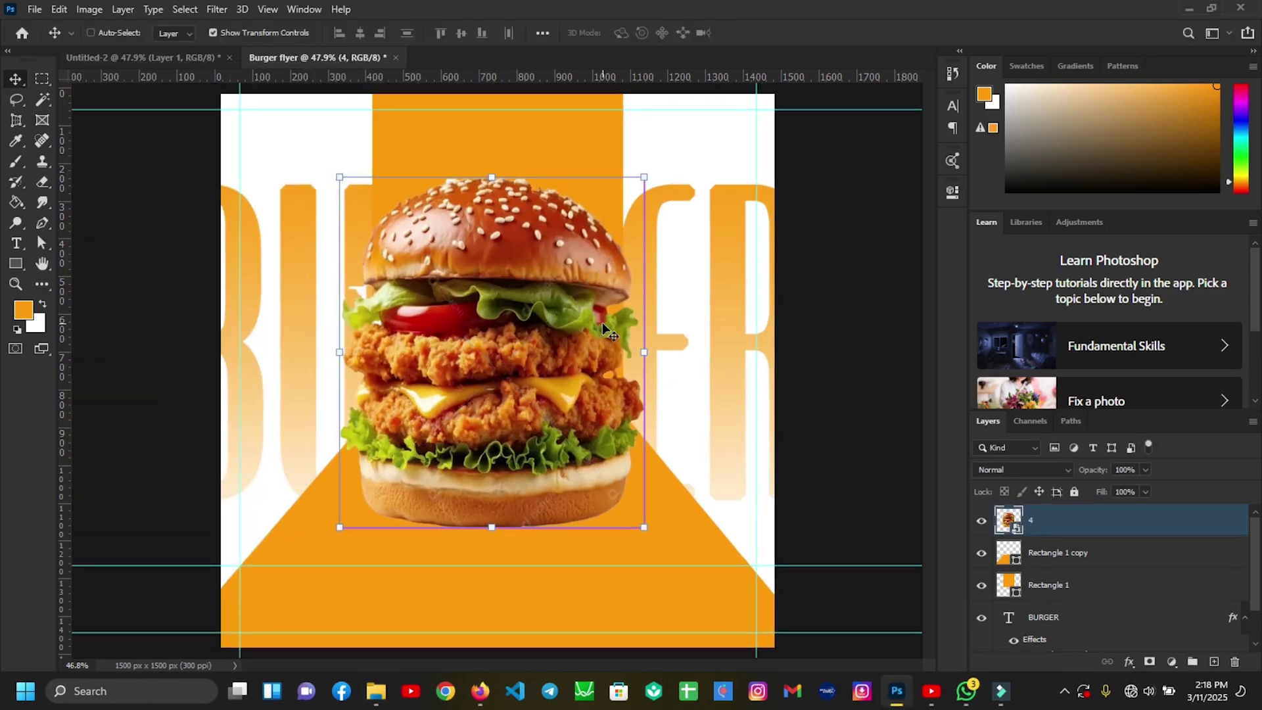
# Step: Scale the burger image down to about 1248 × 1308 px overall and center it where the two orange shapes meet
pyautogui.moveTo(511, 353); pyautogui.dragTo(511, 445)
pyautogui.hotkey('ctrl', 't')
pyautogui.moveTo(773, 446); pyautogui.dragTo(747, 437)
pyautogui.press('Return')
pyautogui.moveTo(522, 427); pyautogui.dragTo(519, 388)
pyautogui.hotkey('ctrl', 't')
pyautogui.moveTo(495, 156); pyautogui.dragTo(498, 187)
pyautogui.moveTo(741, 427); pyautogui.dragTo(727, 414)
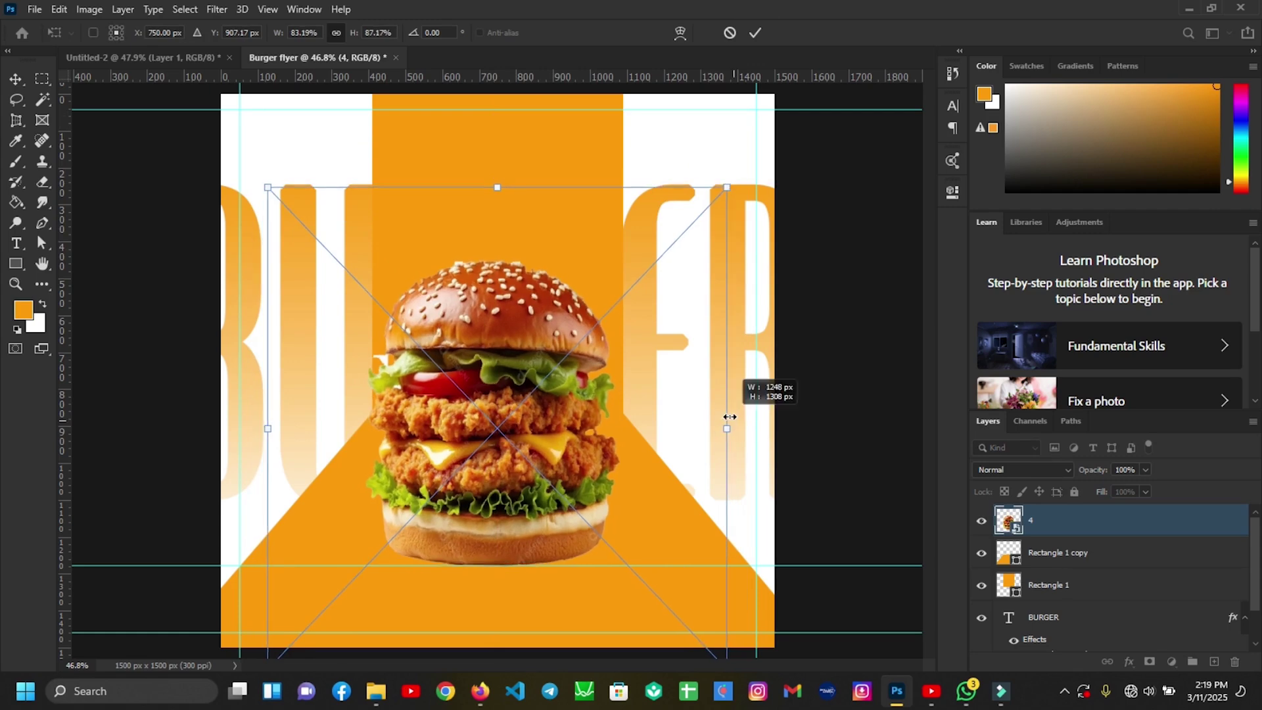
pyautogui.press('Return')
pyautogui.moveTo(534, 449); pyautogui.dragTo(539, 436)
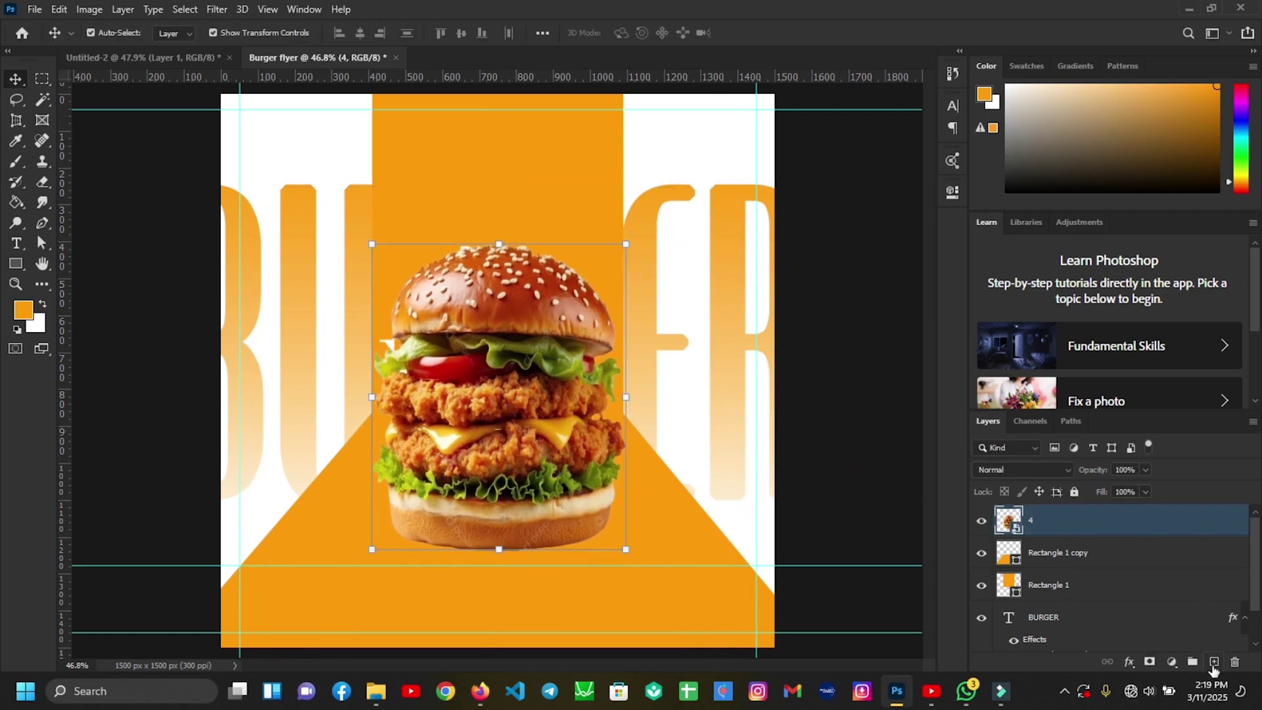
# Step: Add a new layer beneath the burger layer and paint a soft black shadow under the bun with a 700 px brush
pyautogui.click(1213, 663)
pyautogui.press('b')
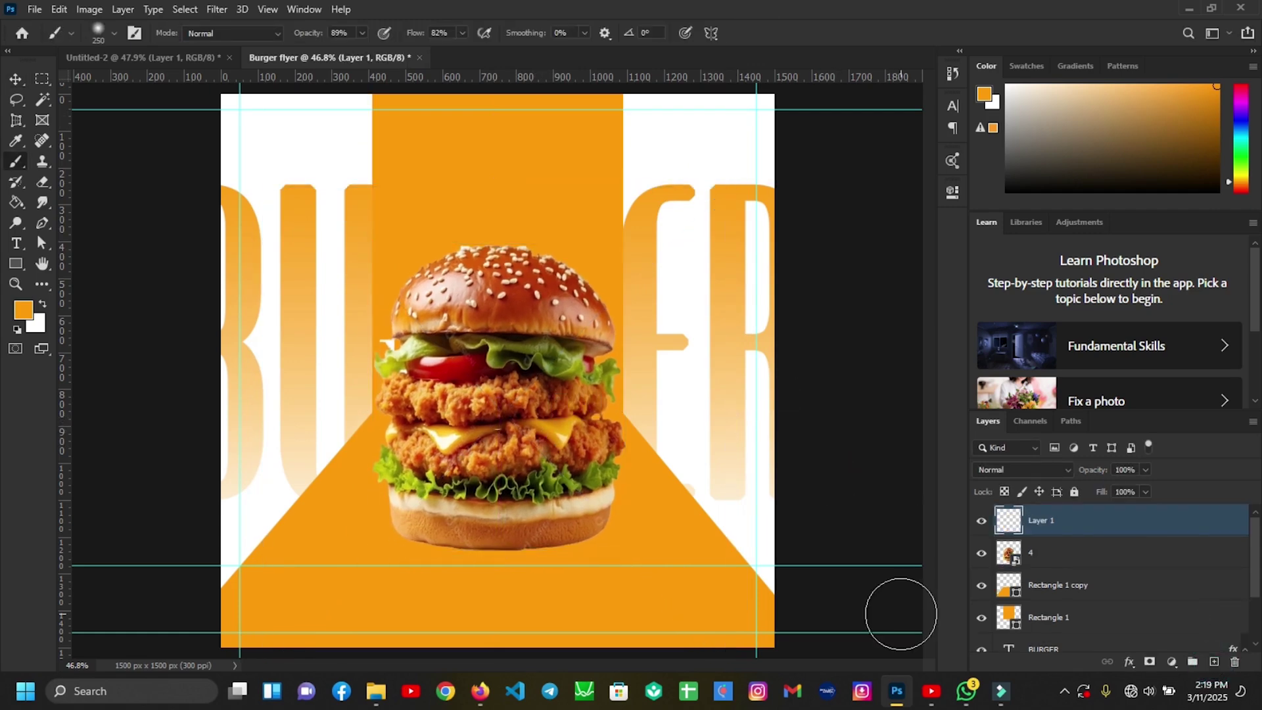
pyautogui.click(24, 311)
pyautogui.moveTo(866, 511); pyautogui.dragTo(805, 547)
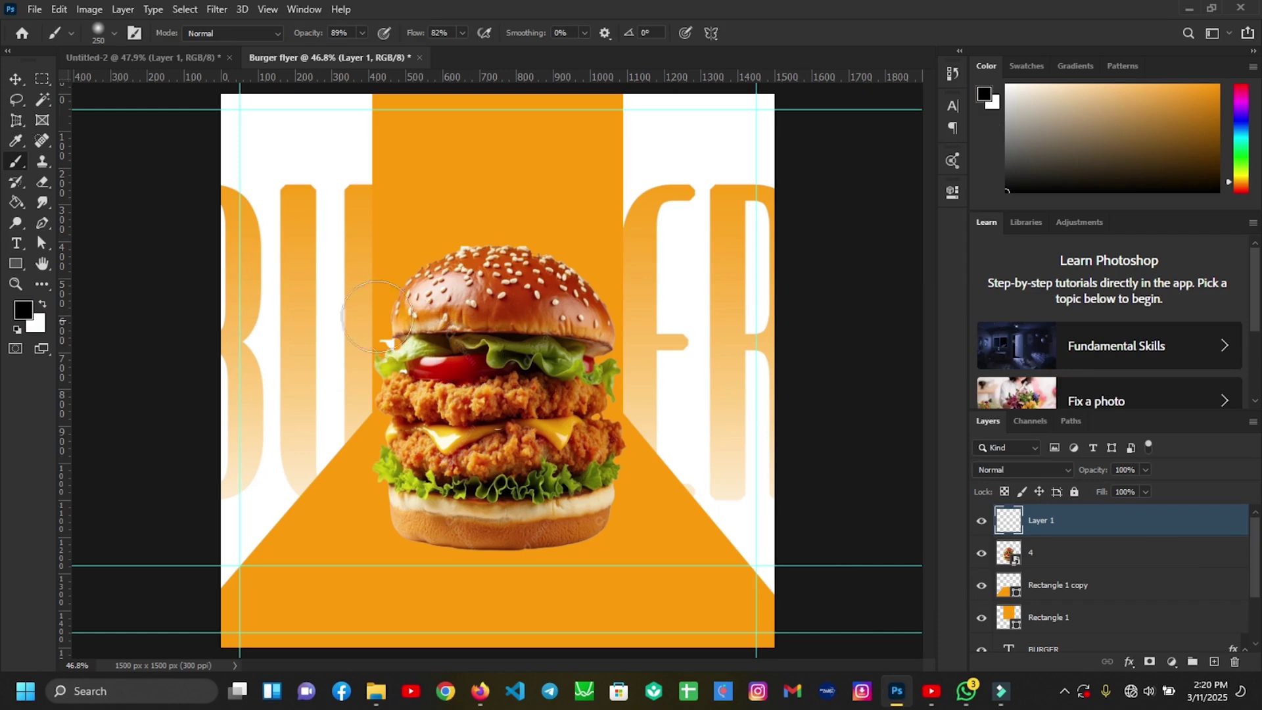
pyautogui.press(']')
pyautogui.press(']')
pyautogui.press(']')
pyautogui.press(']')
pyautogui.press(']')
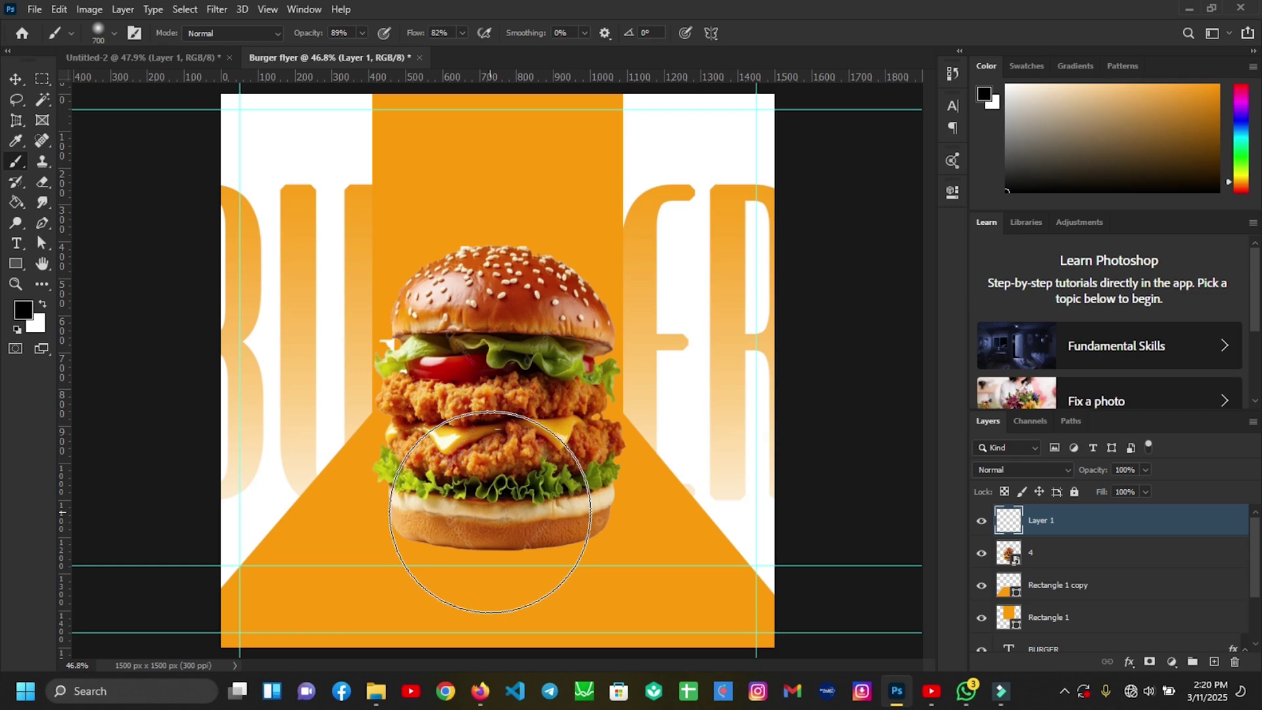
pyautogui.moveTo(1076, 569); pyautogui.dragTo(1072, 519)
pyautogui.click(1053, 554)
pyautogui.moveTo(519, 556); pyautogui.dragTo(506, 554)
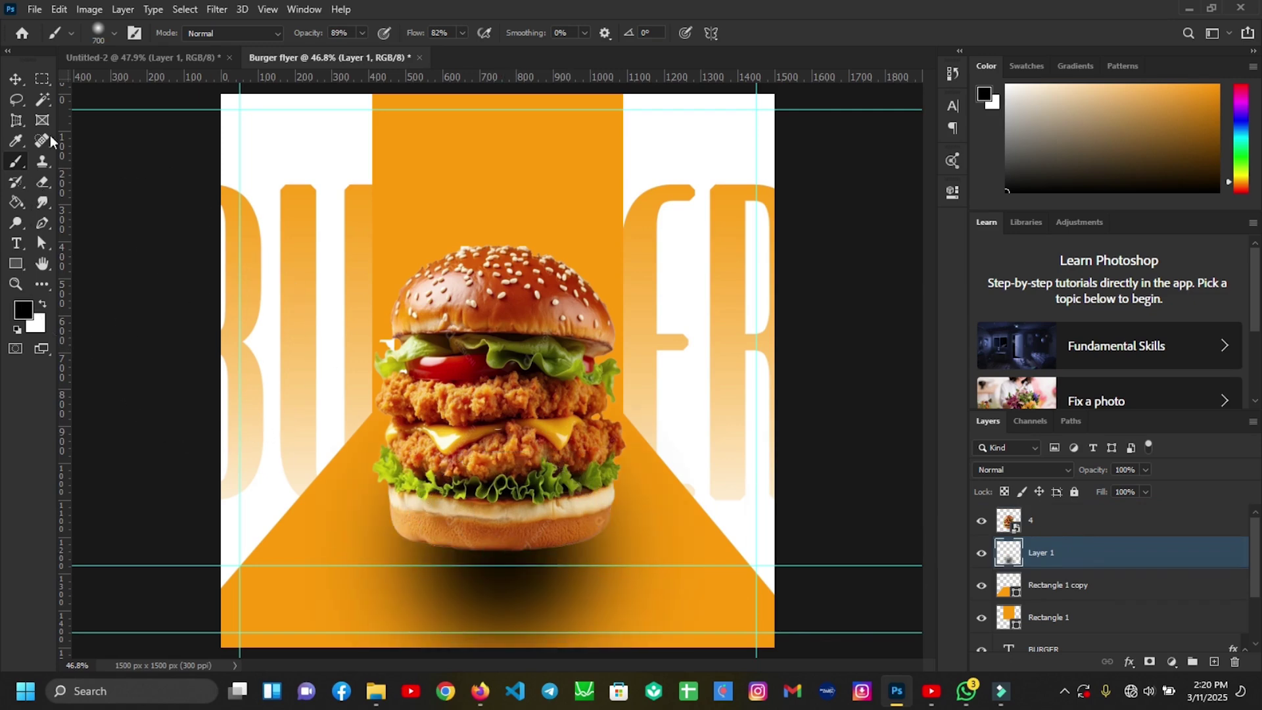
# Step: Squash the shadow to about 47% of its height and reposition it under the burger's bottom bun
pyautogui.click(16, 78)
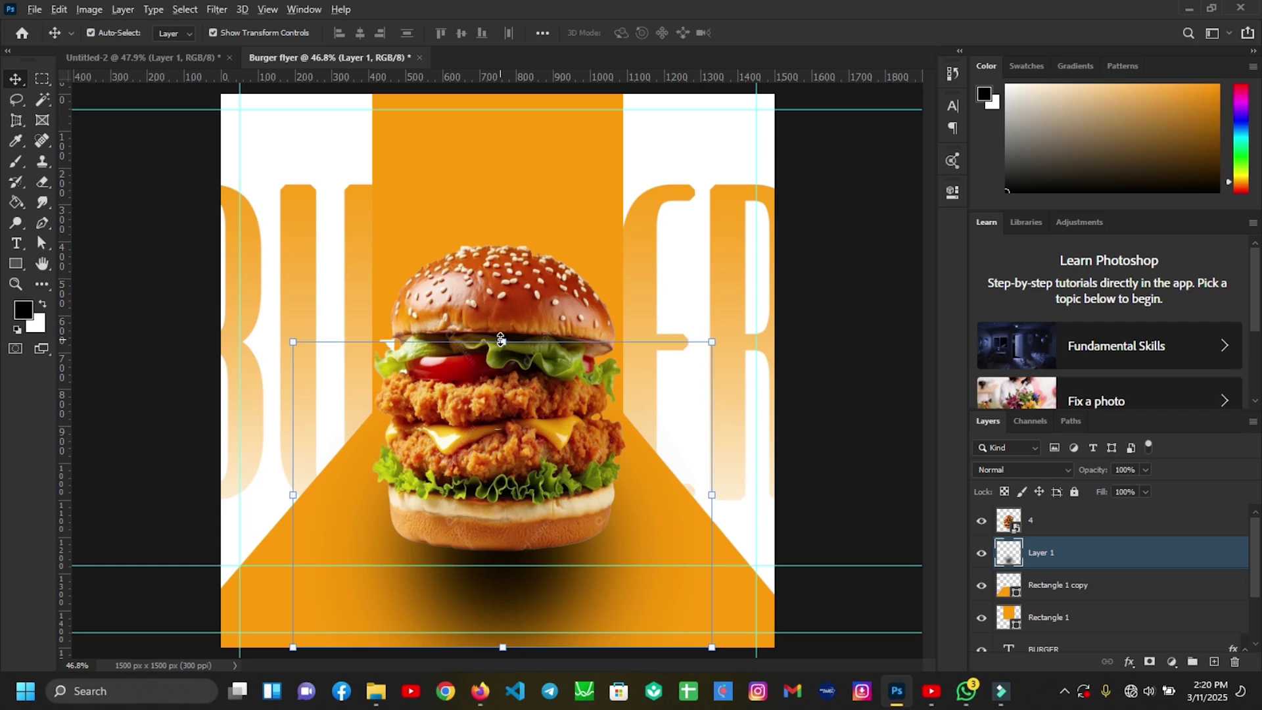
pyautogui.moveTo(502, 340); pyautogui.dragTo(513, 413)
pyautogui.moveTo(508, 555); pyautogui.dragTo(506, 581)
pyautogui.moveTo(702, 516); pyautogui.dragTo(748, 516)
pyautogui.moveTo(290, 515); pyautogui.dragTo(265, 520)
pyautogui.press('Return')
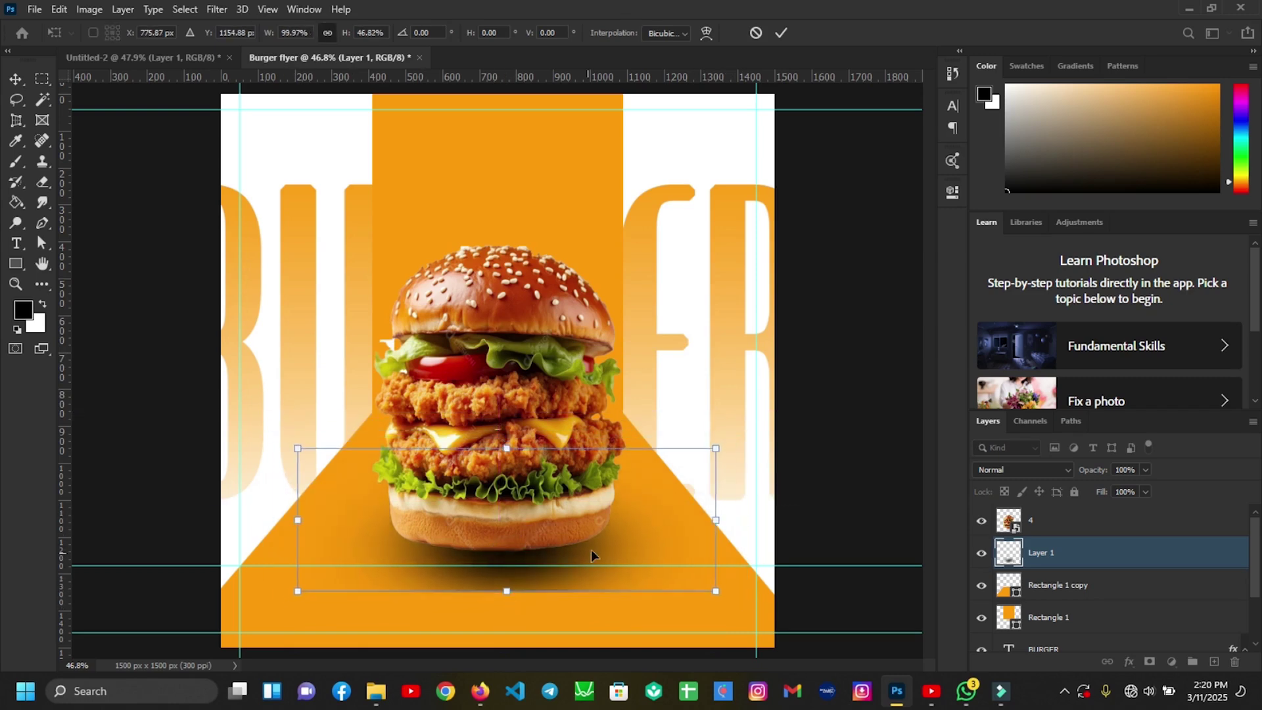
# Step: Flip the shadow layer vertically and move it down beneath the burger
pyautogui.rightClick(718, 522)
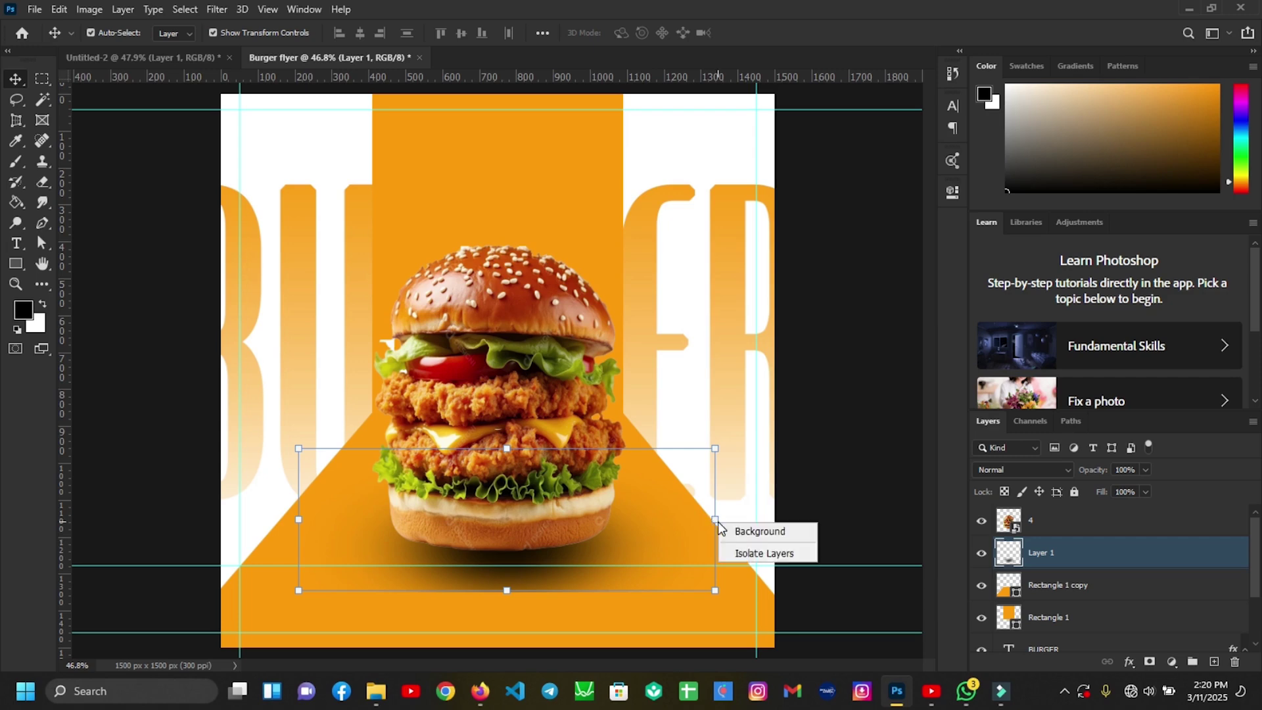
pyautogui.click(709, 515)
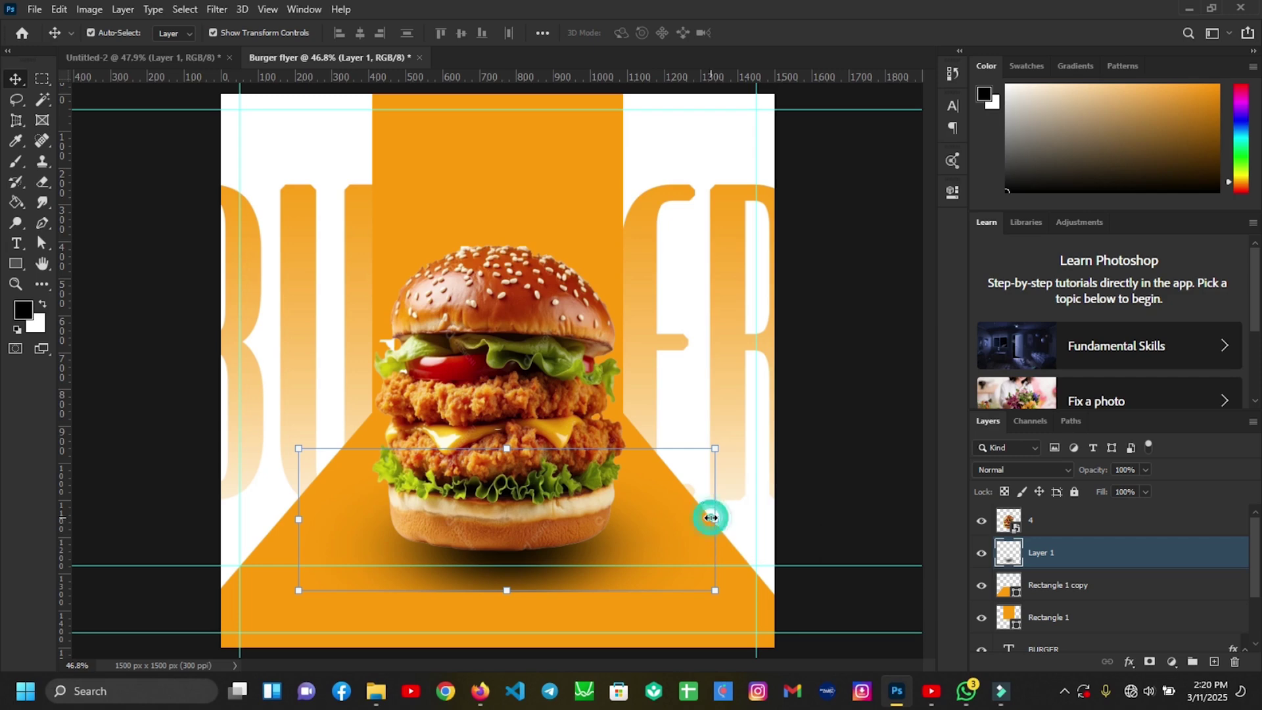
pyautogui.hotkey('ctrl', 't')
pyautogui.rightClick(712, 518)
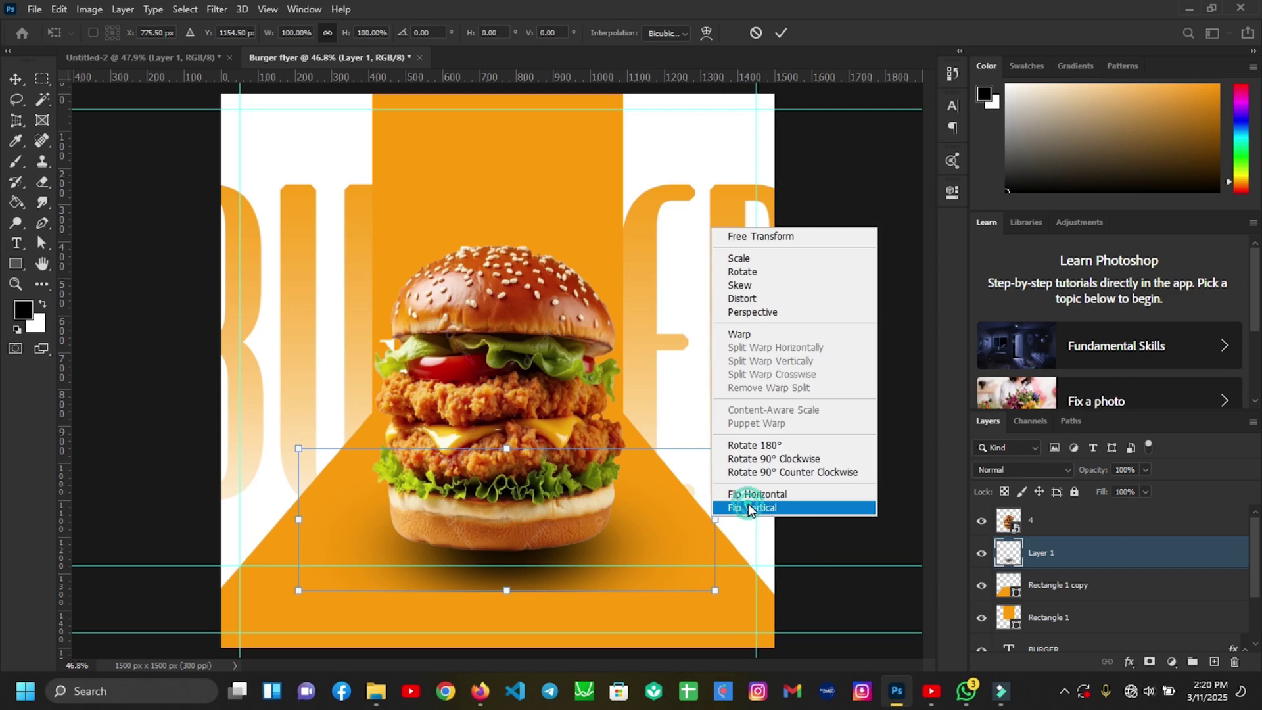
pyautogui.click(733, 509)
pyautogui.press('Return')
pyautogui.moveTo(614, 484); pyautogui.dragTo(614, 529)
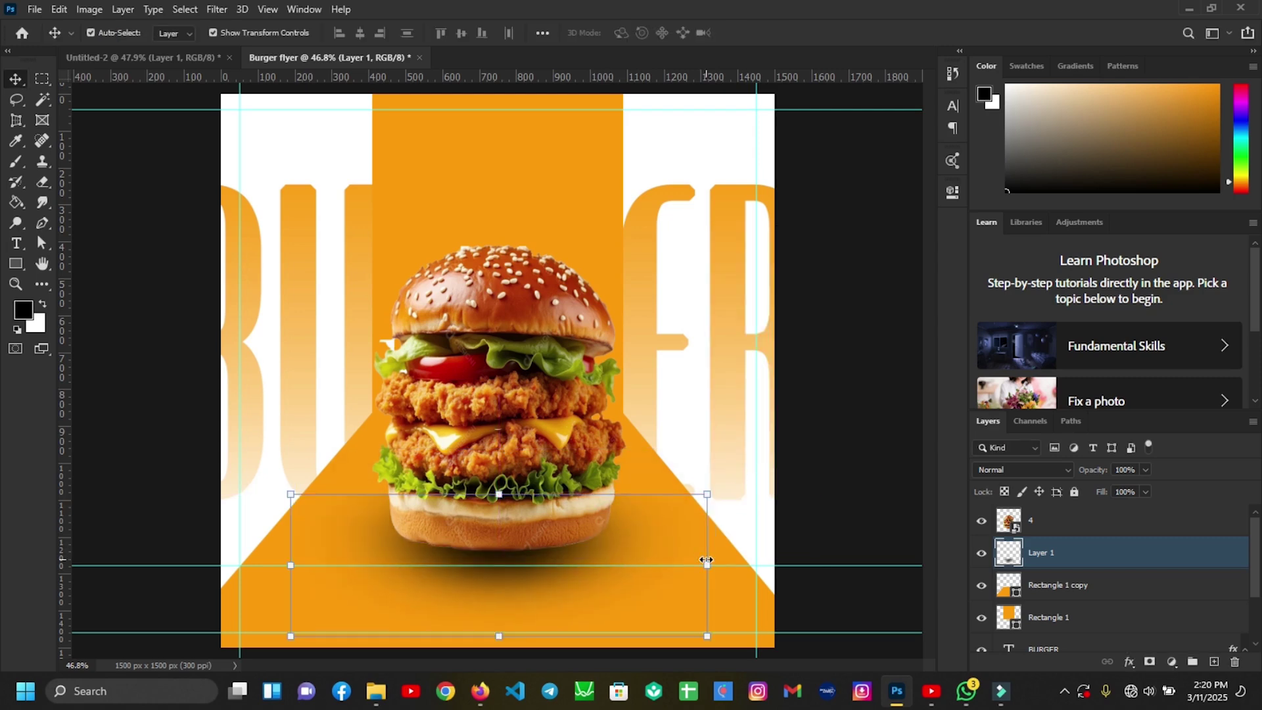
# Step: Stretch the shadow sideways past both canvas edges, flatten it further and nudge it to sit just under the bottom bun
pyautogui.moveTo(713, 566); pyautogui.dragTo(754, 565)
pyautogui.moveTo(298, 565); pyautogui.dragTo(240, 565)
pyautogui.moveTo(497, 636); pyautogui.dragTo(497, 612)
pyautogui.moveTo(614, 525); pyautogui.dragTo(614, 546)
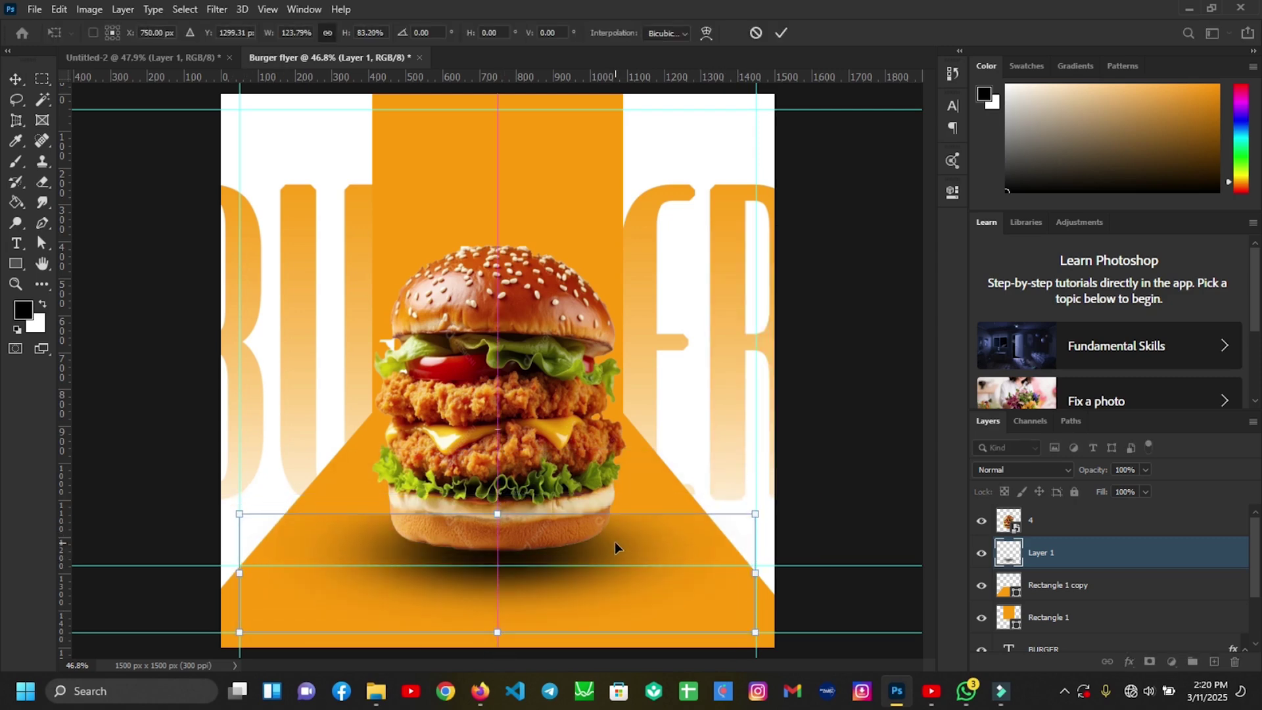
pyautogui.moveTo(754, 572); pyautogui.dragTo(799, 573)
pyautogui.moveTo(240, 572); pyautogui.dragTo(212, 572)
pyautogui.moveTo(508, 633); pyautogui.dragTo(507, 606)
pyautogui.moveTo(614, 526); pyautogui.dragTo(613, 535)
pyautogui.moveTo(506, 522); pyautogui.dragTo(506, 520)
pyautogui.moveTo(799, 567)
pyautogui.mouseDown()
pyautogui.moveTo(812, 564)
pyautogui.moveTo(798, 568)
pyautogui.mouseUp()
pyautogui.press('Return')
# Step: Lower the shadow layer's opacity to 79%
pyautogui.click(613, 529)
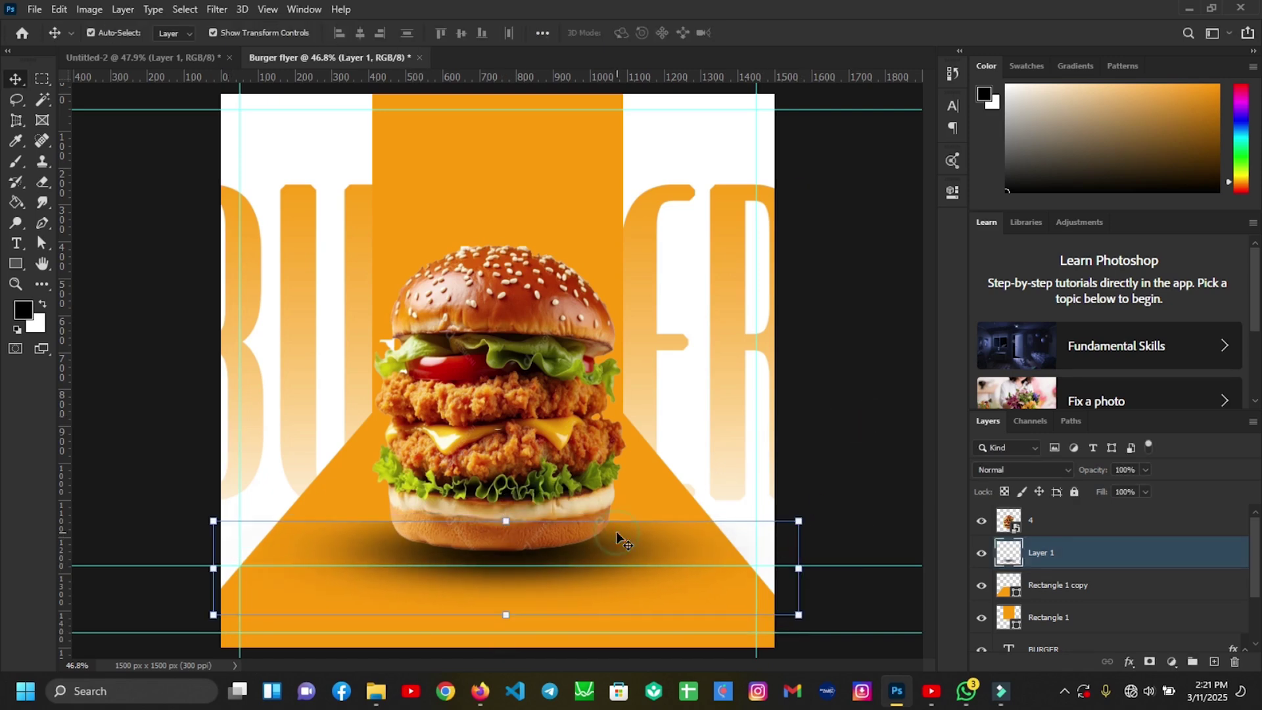
pyautogui.moveTo(1134, 485); pyautogui.dragTo(1130, 485)
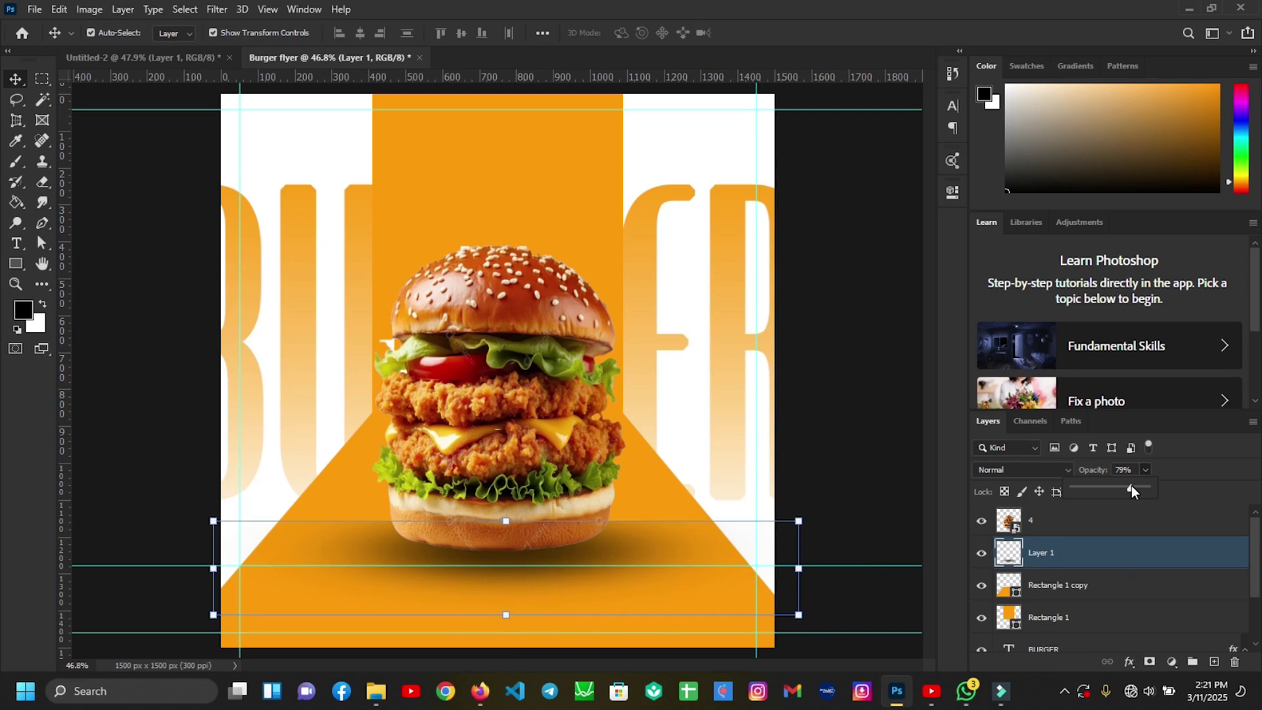
pyautogui.click(884, 435)
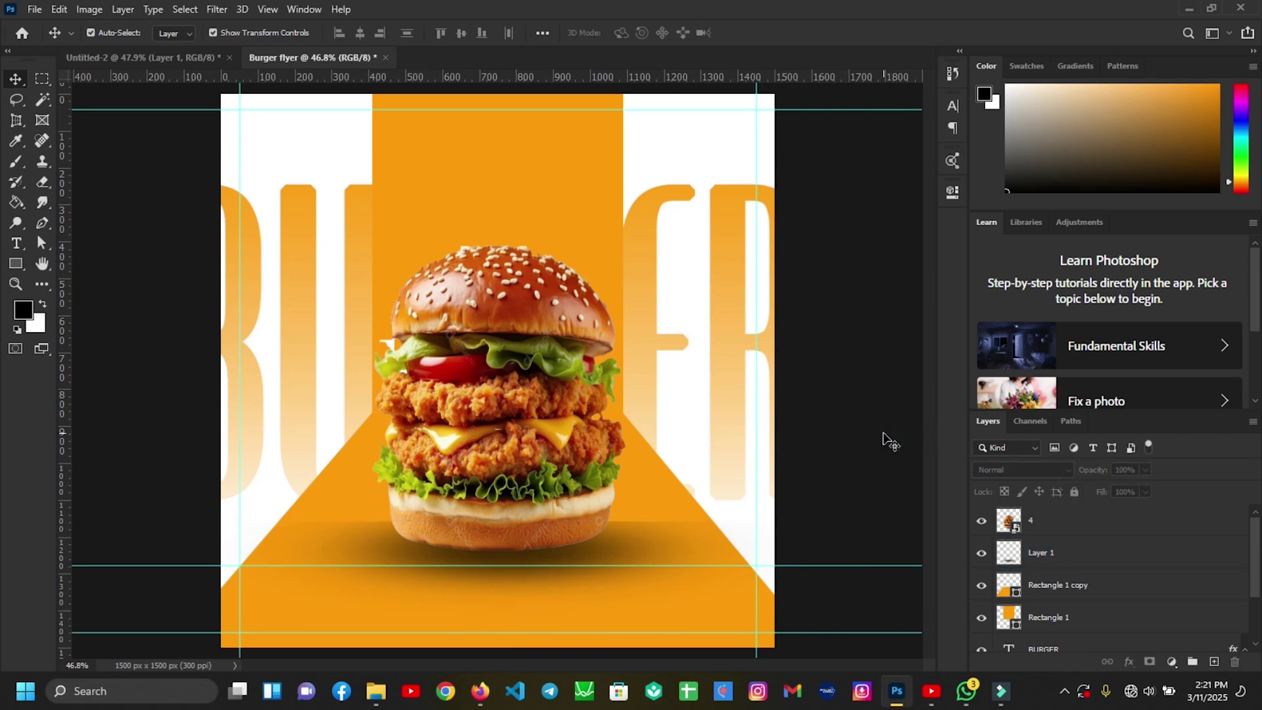
# Step: Add a layer mask to the shadow layer and mask out its hard upper edge in black with a size 175 brush
pyautogui.click(630, 529)
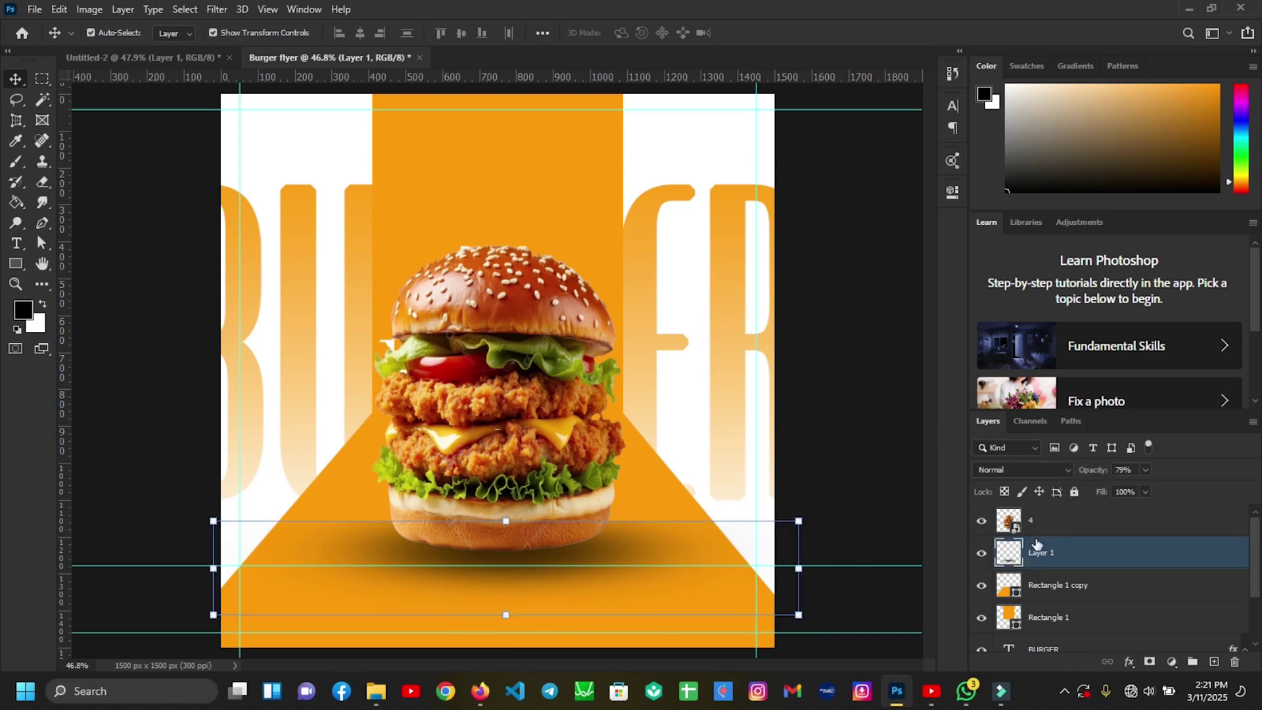
pyautogui.click(1149, 658)
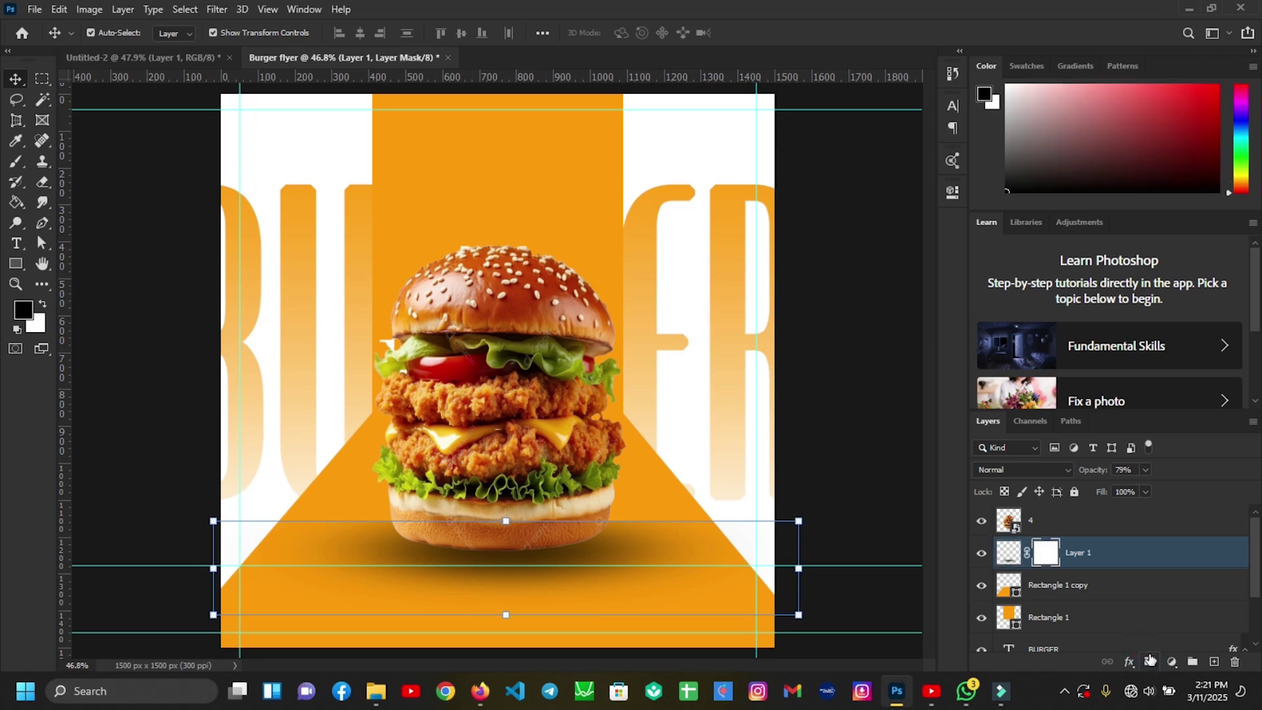
pyautogui.press('b')
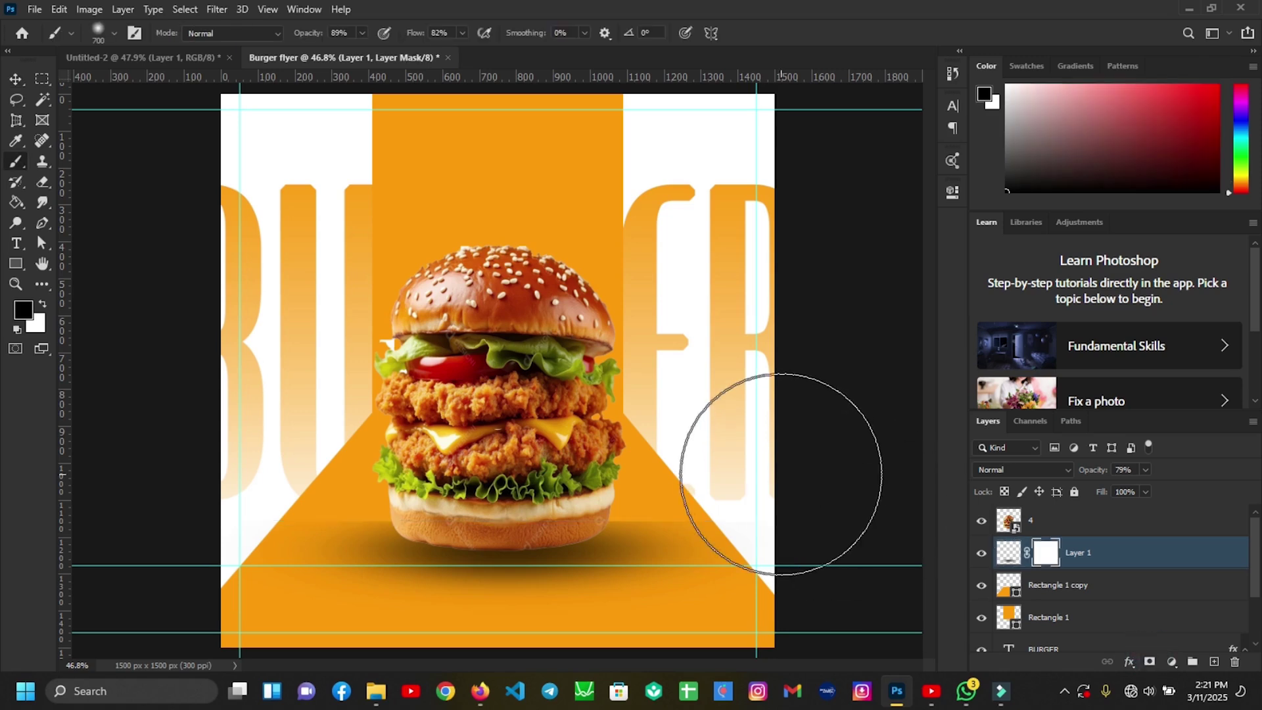
pyautogui.press('[')
pyautogui.press('[')
pyautogui.press('[')
pyautogui.press('[')
pyautogui.press('[')
pyautogui.press('[')
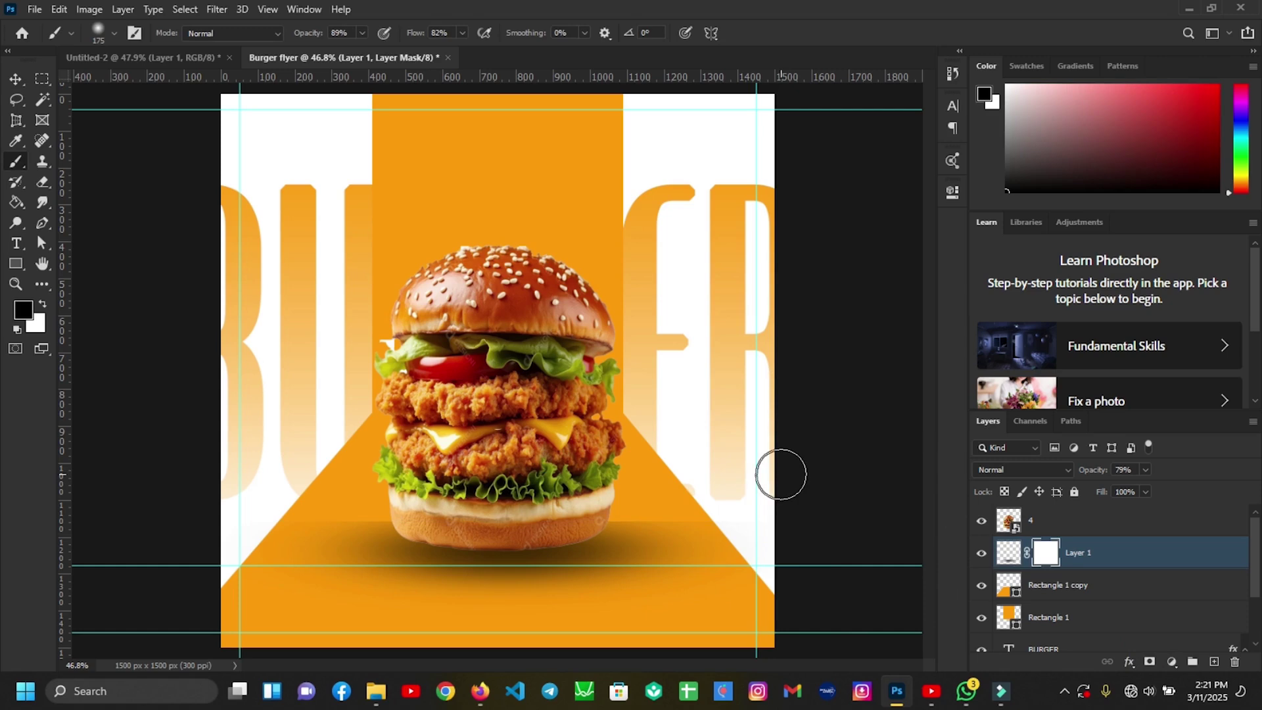
pyautogui.hotkey('ctrl', '+')
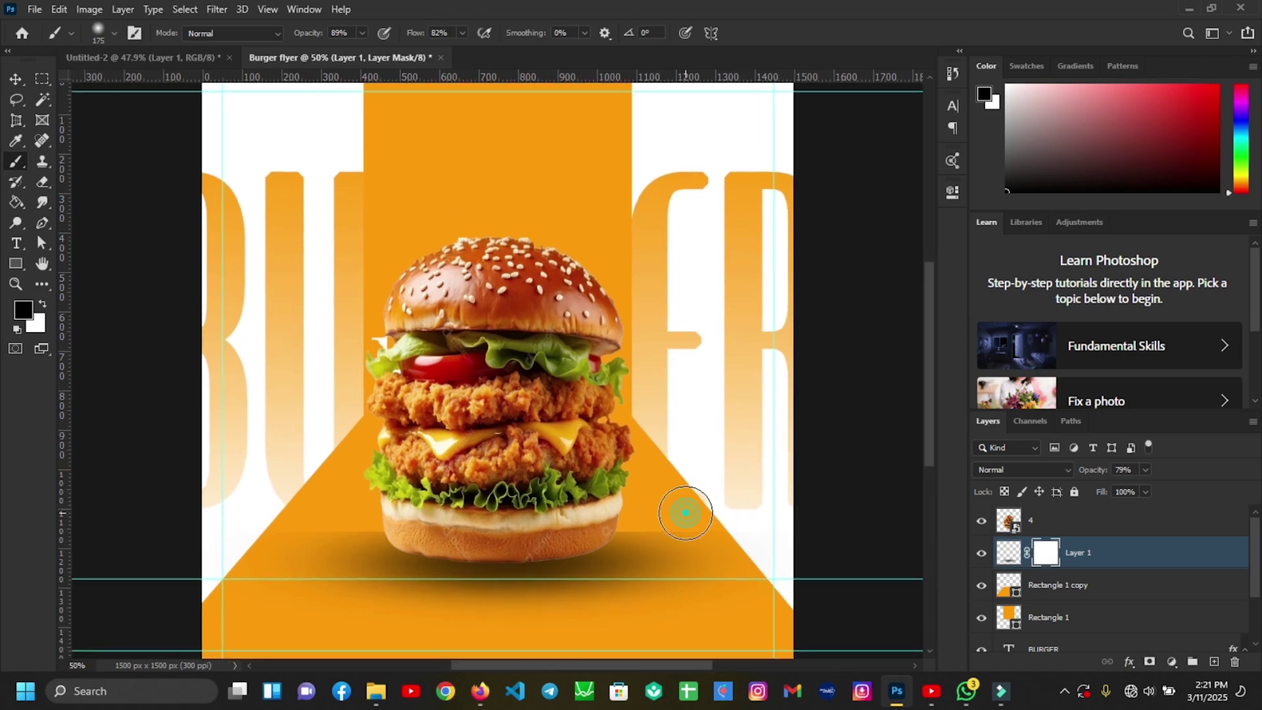
pyautogui.click(653, 509)
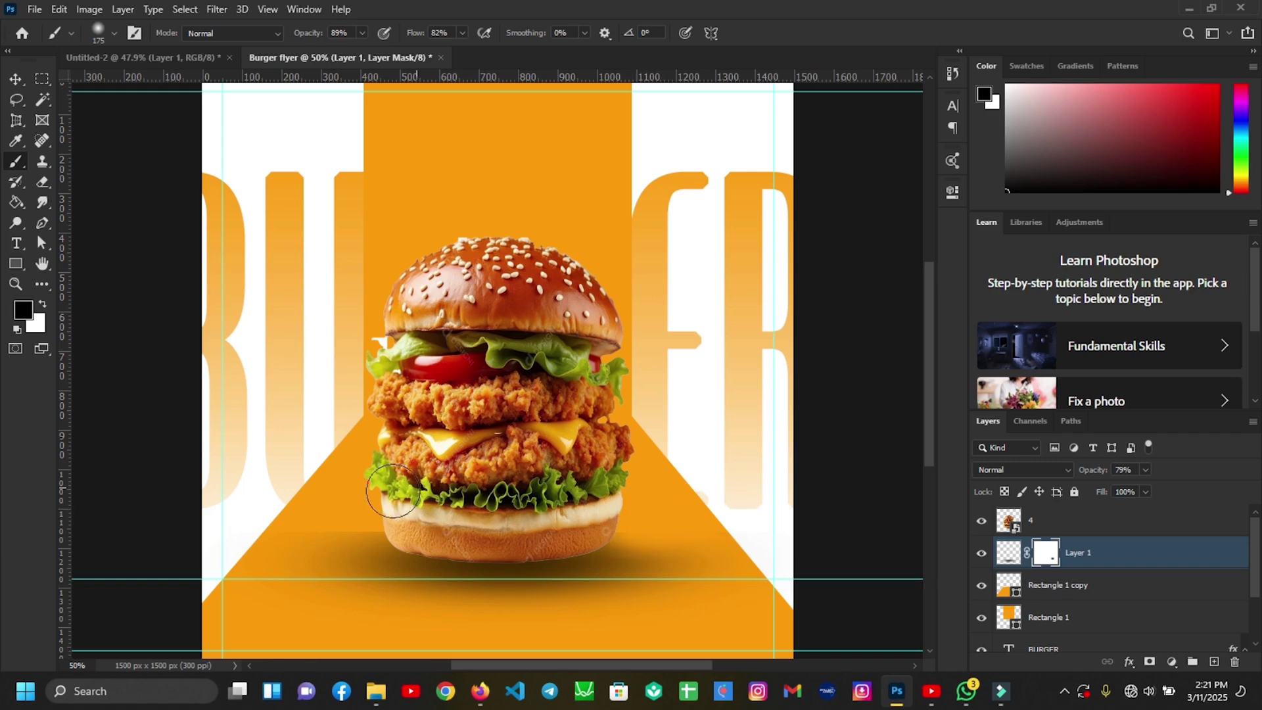
pyautogui.press('v')
pyautogui.click(618, 561)
# Step: Link the burger and shadow layers and scale them together to about 109%
pyautogui.click(1051, 520)
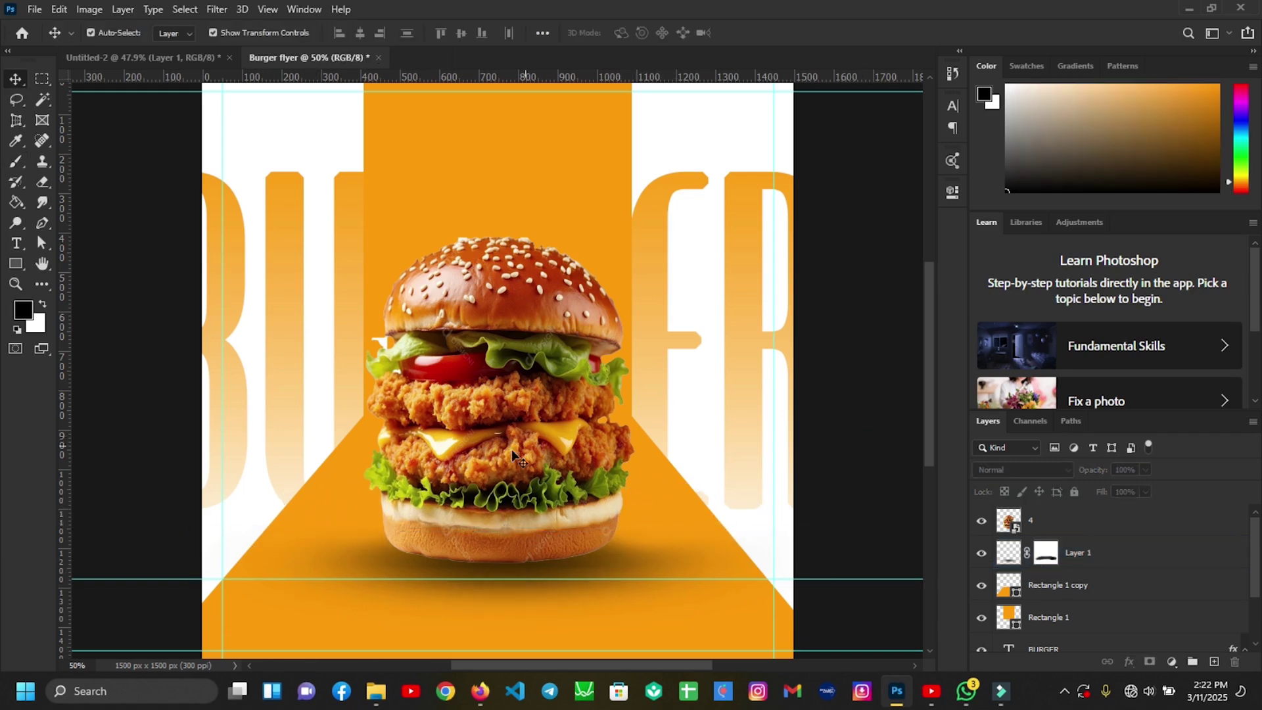
pyautogui.keyDown('shift'); pyautogui.click(1117, 552); pyautogui.keyUp('shift')
pyautogui.click(1107, 661)
pyautogui.moveTo(820, 432); pyautogui.dragTo(842, 434)
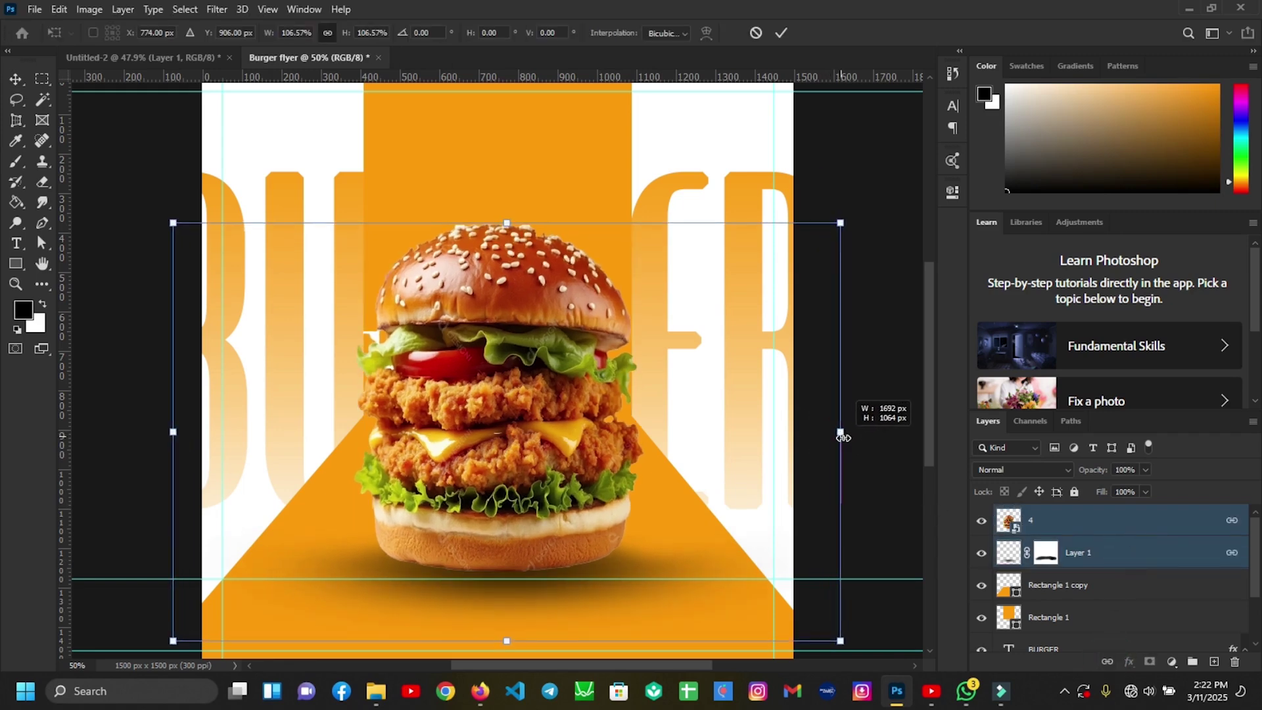
pyautogui.moveTo(848, 439); pyautogui.dragTo(852, 442)
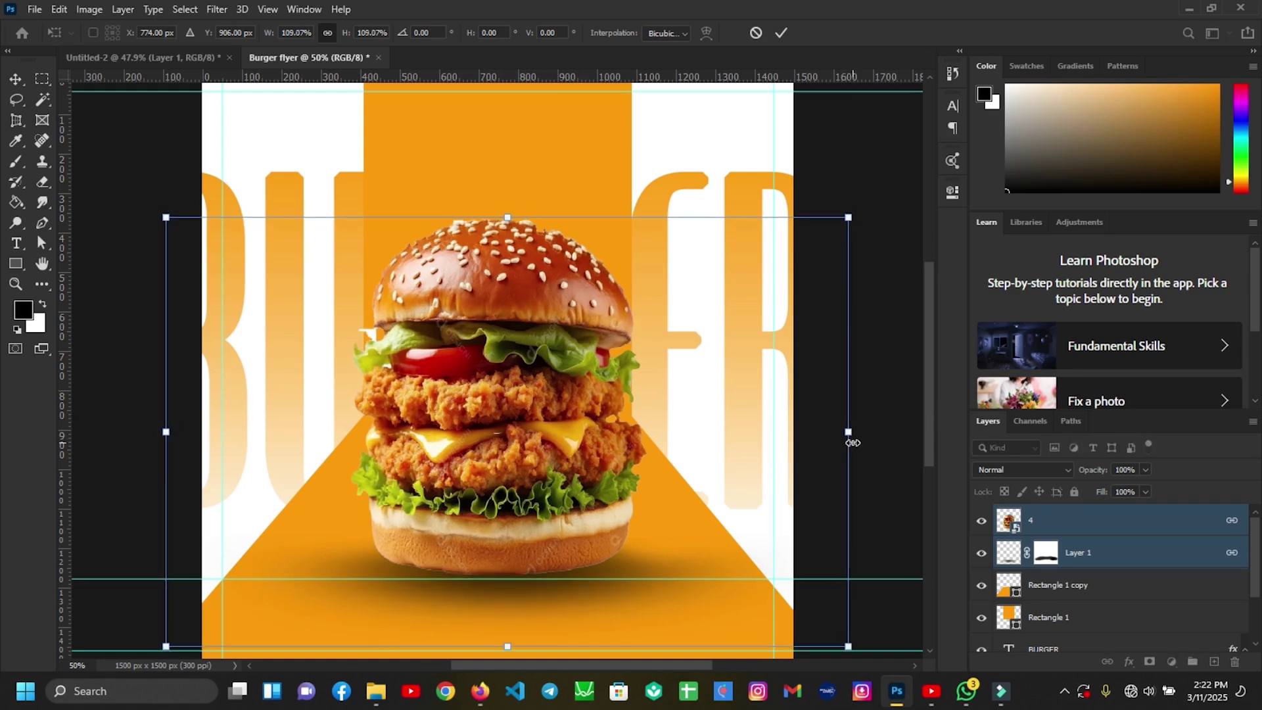
pyautogui.press('Return')
# Step: Duplicate the linked burger and shadow layers and hide the two copies
pyautogui.hotkey('ctrl', 'j')
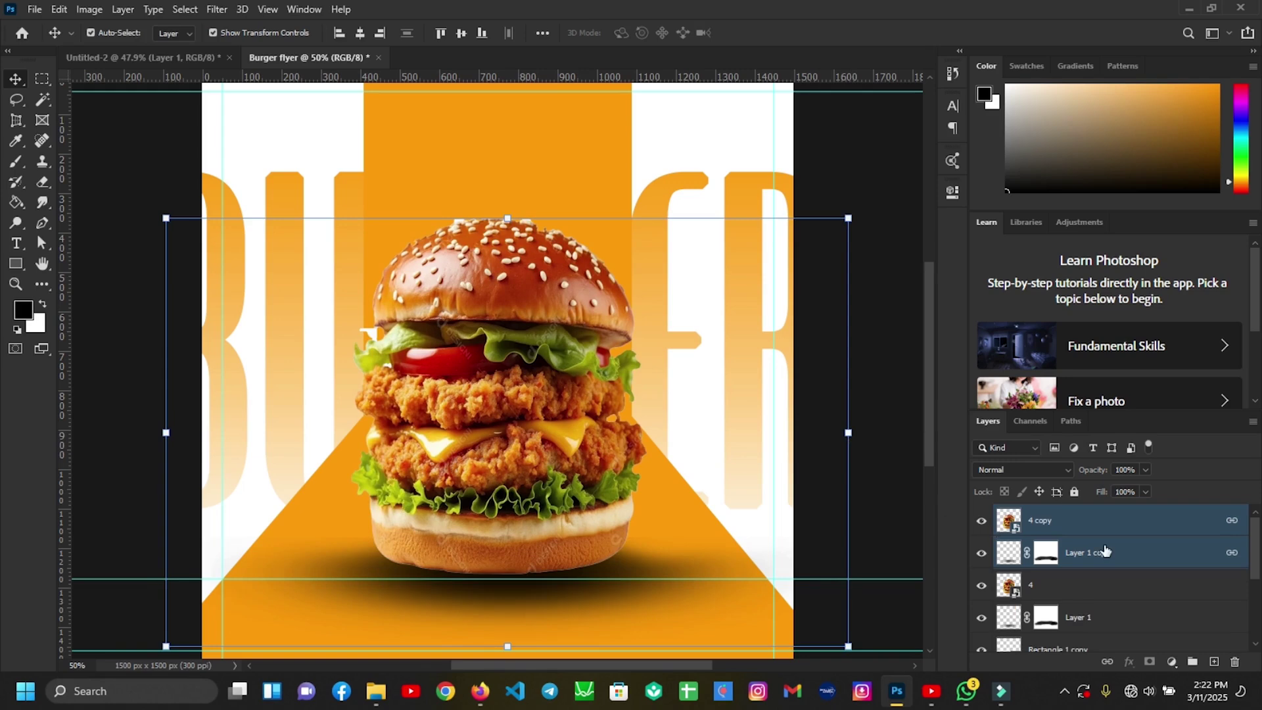
pyautogui.click(1077, 594)
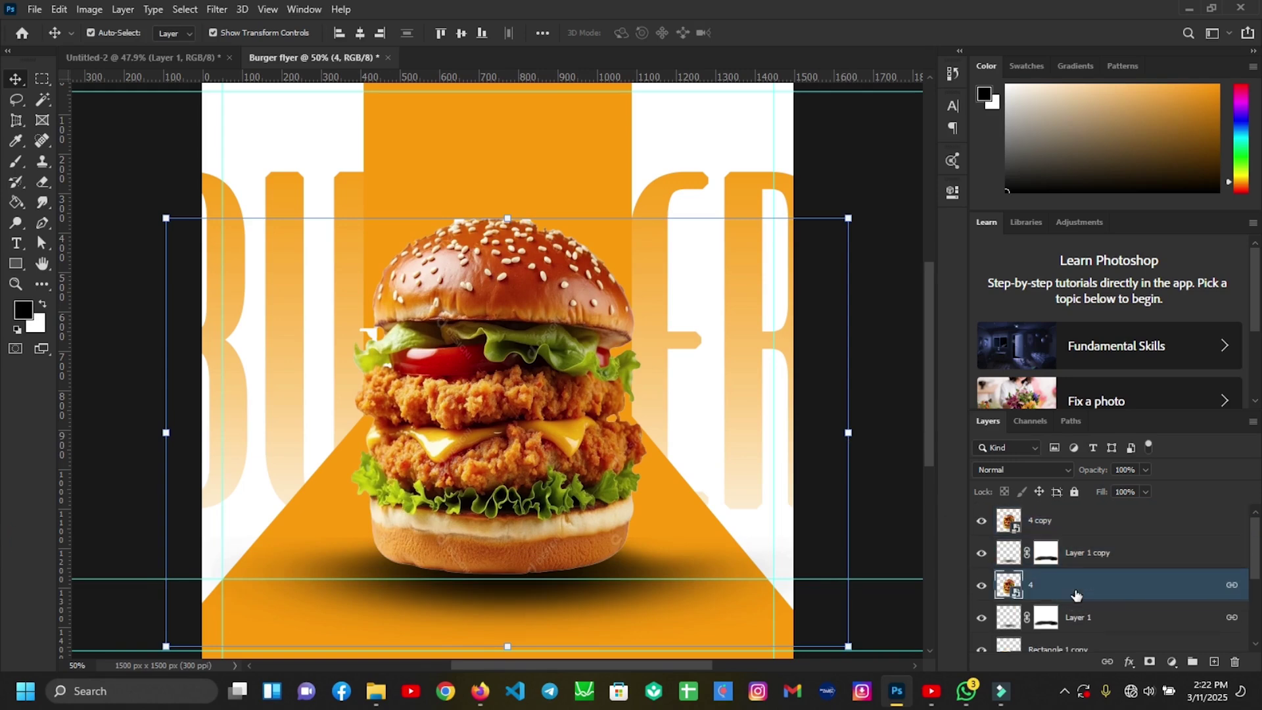
pyautogui.click(1094, 620)
pyautogui.click(982, 521)
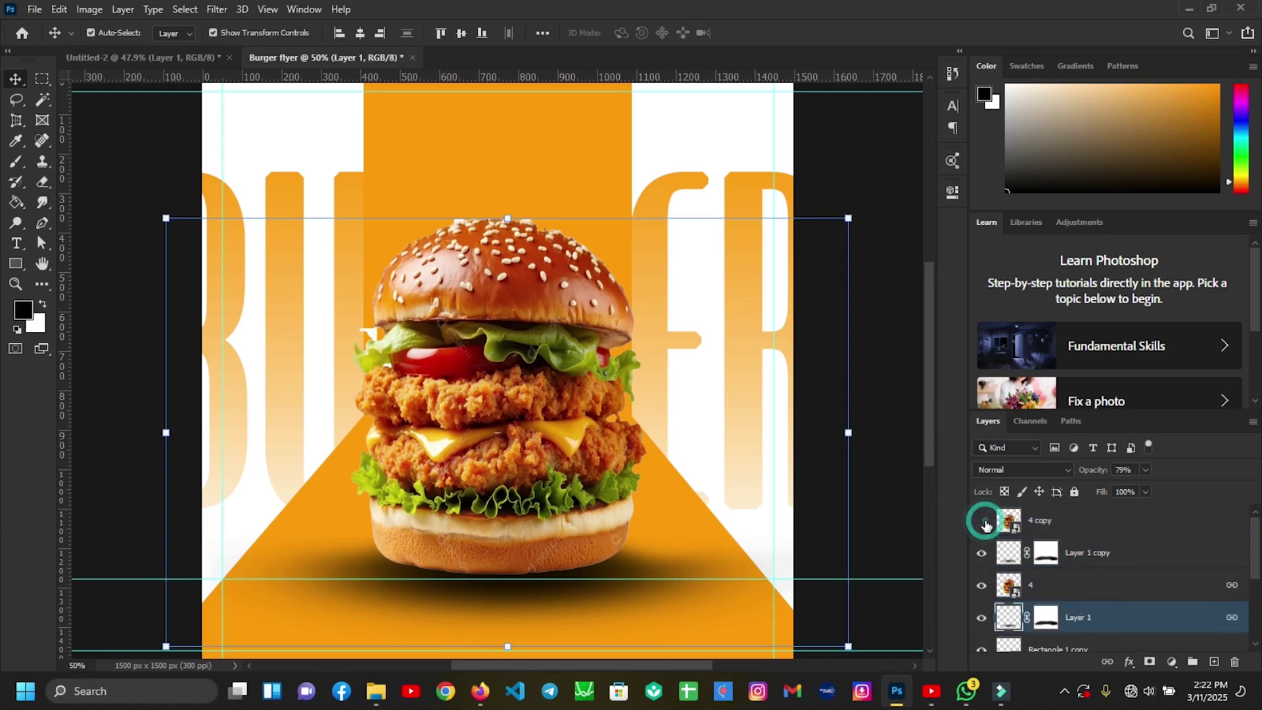
pyautogui.click(982, 553)
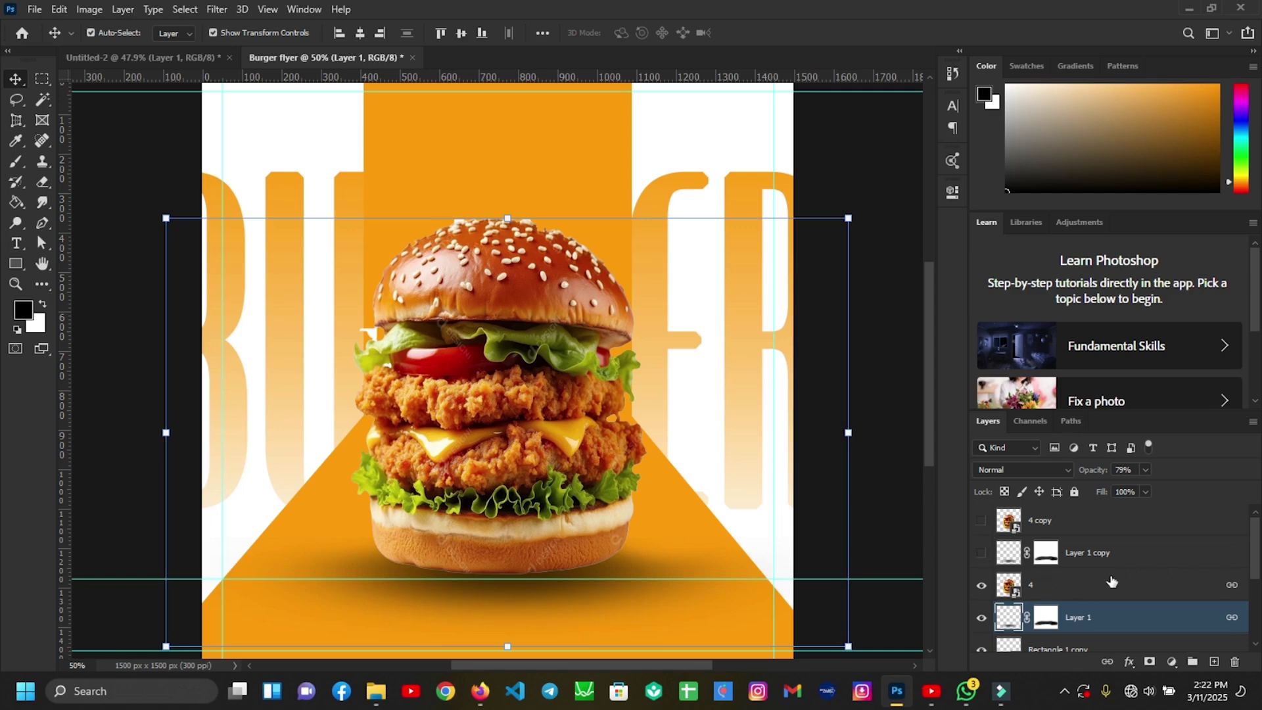
# Step: Shrink the original burger with its shadow and move the pair right and slightly up as a rear burger
pyautogui.keyDown('ctrl'); pyautogui.click(1078, 589); pyautogui.keyUp('ctrl')
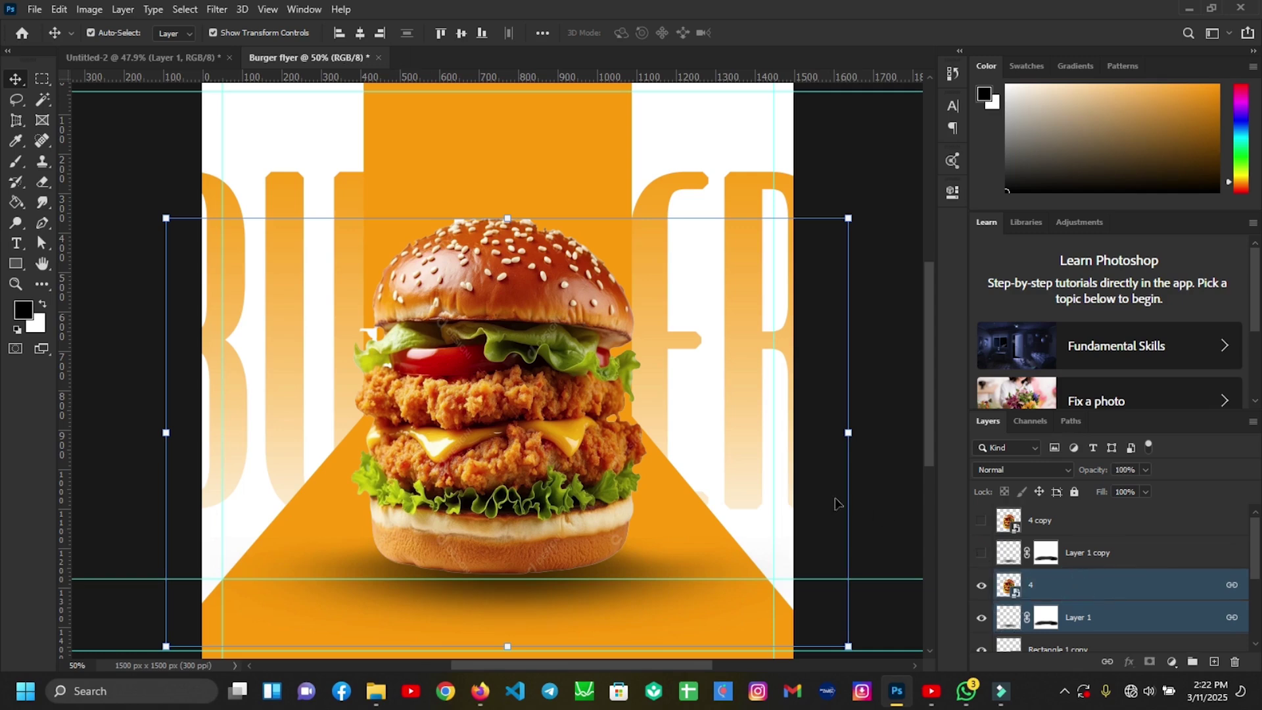
pyautogui.moveTo(849, 432); pyautogui.dragTo(786, 428)
pyautogui.moveTo(555, 424); pyautogui.dragTo(624, 409)
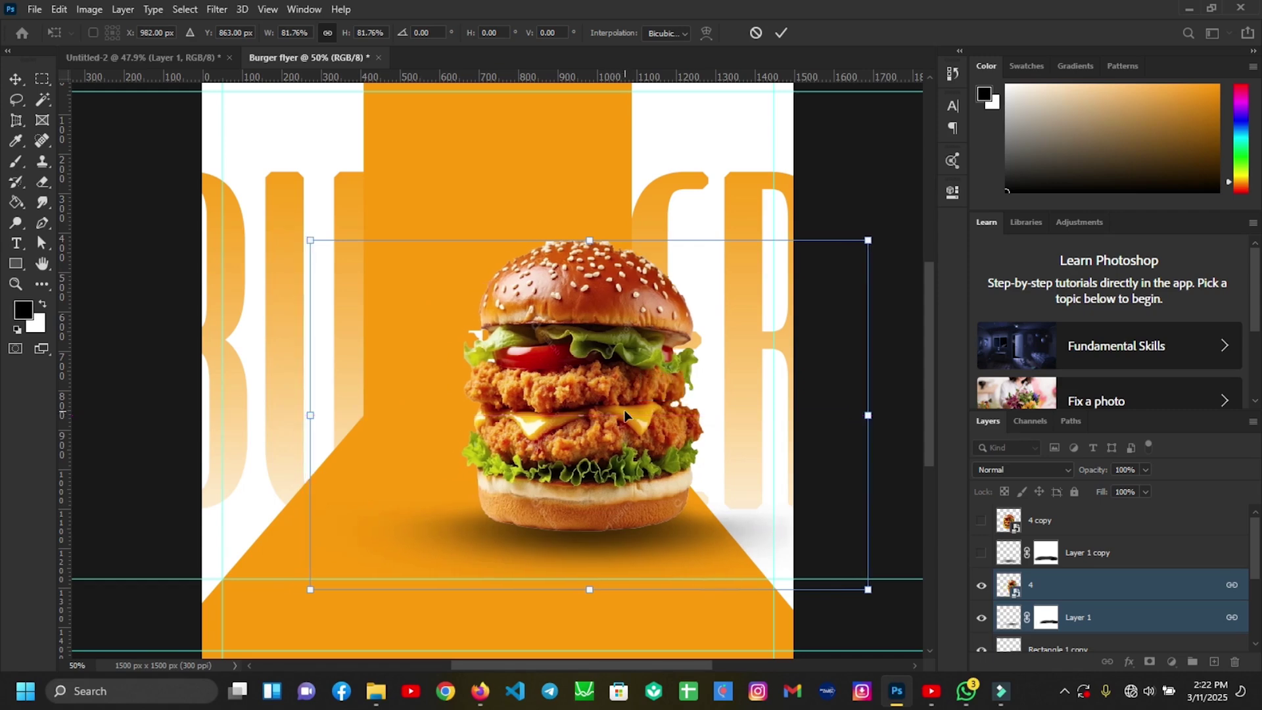
pyautogui.moveTo(868, 415); pyautogui.dragTo(851, 416)
pyautogui.press('Return')
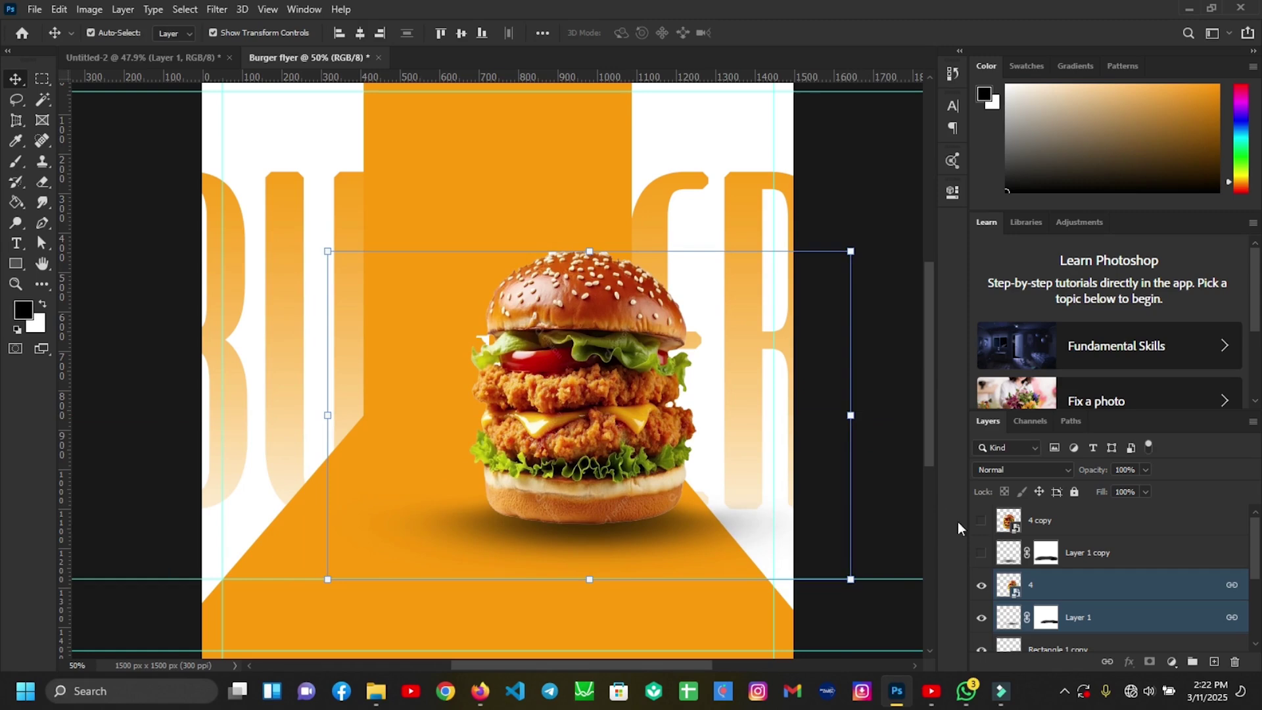
# Step: Show the duplicated burger and shadow again and scale the rear burger with its shadow down slightly more
pyautogui.click(980, 551)
pyautogui.click(981, 520)
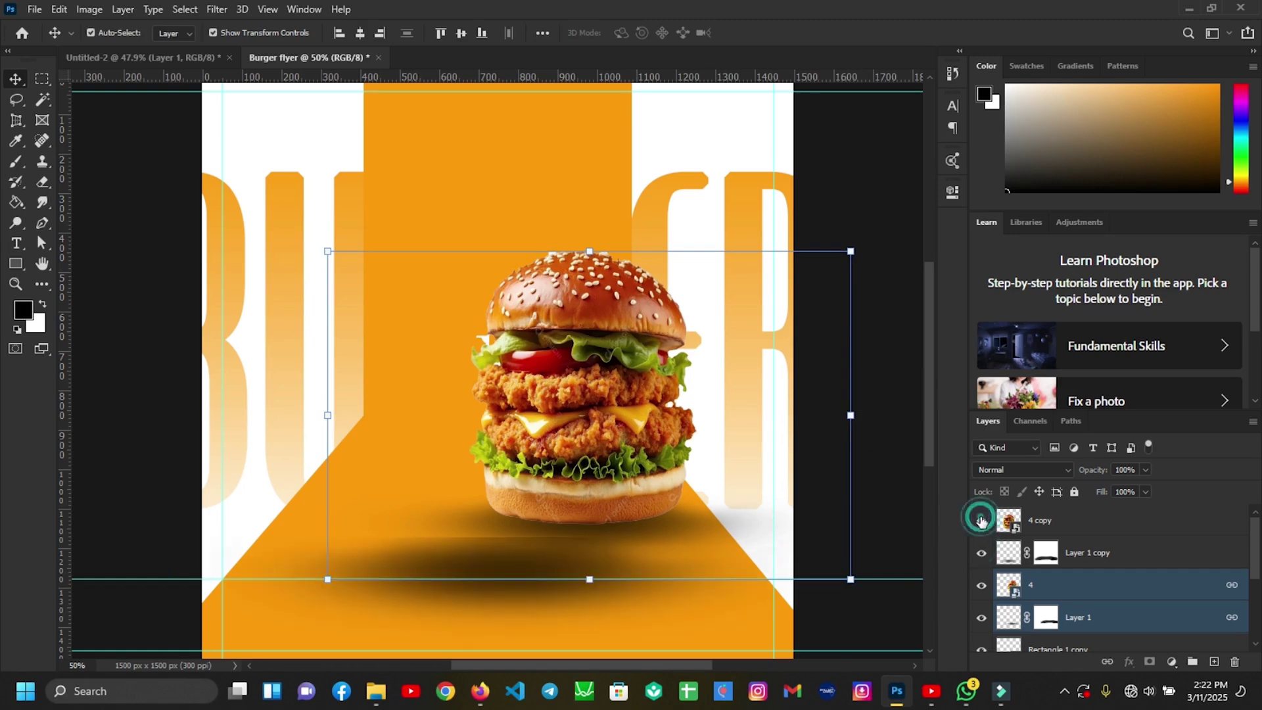
pyautogui.hotkey('ctrl', 't')
pyautogui.press('Return')
pyautogui.click(815, 164)
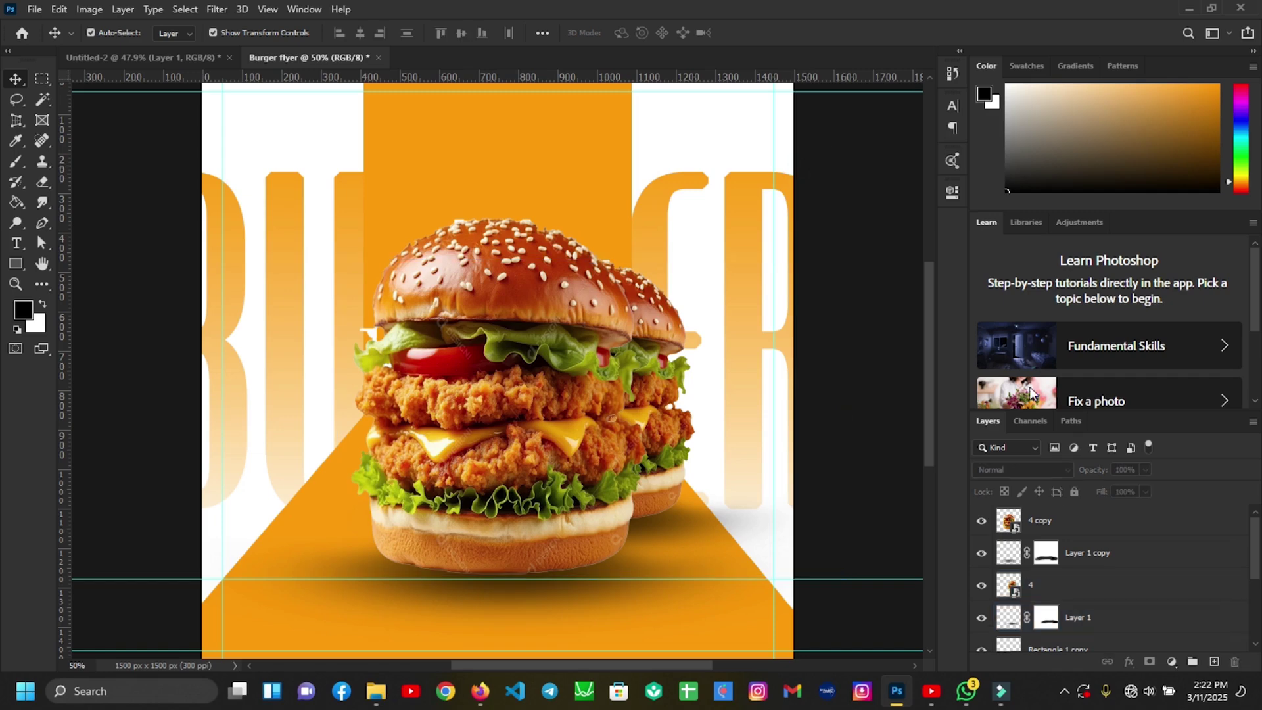
# Step: Apply a Camera Raw filter to the rear burger with Whites +2 and Vibrance +1
pyautogui.click(1088, 585)
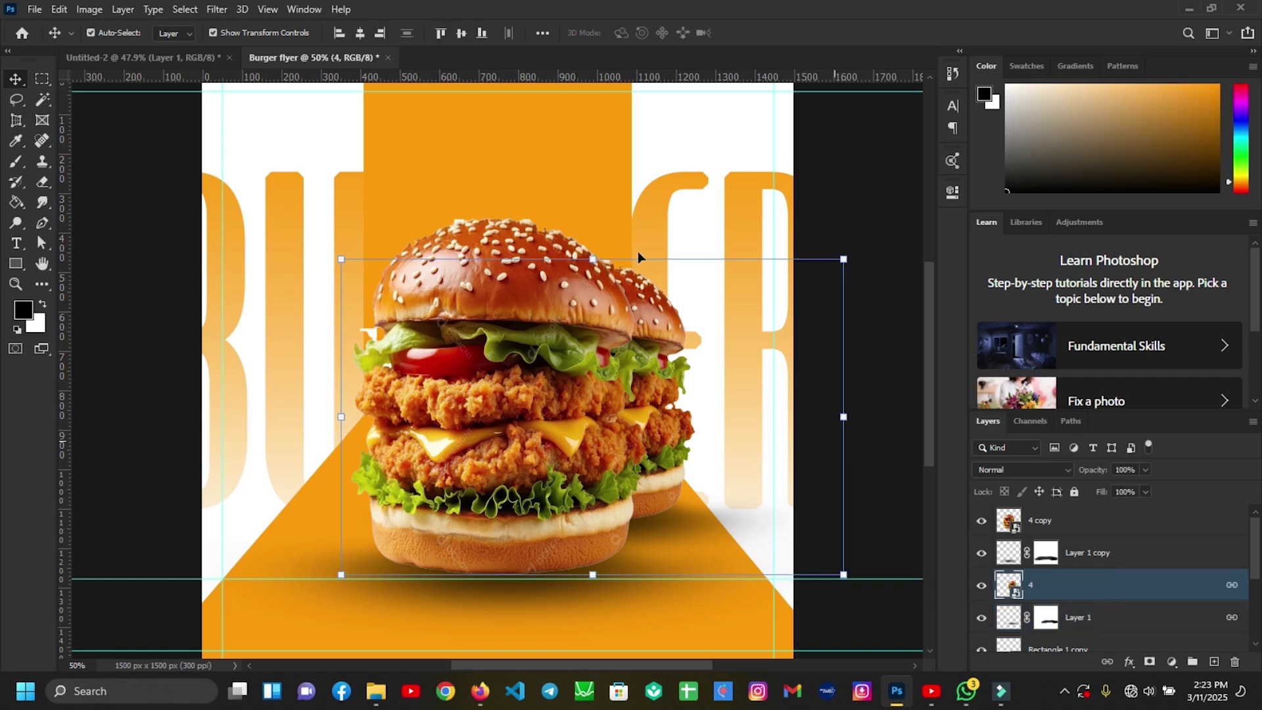
pyautogui.click(217, 10)
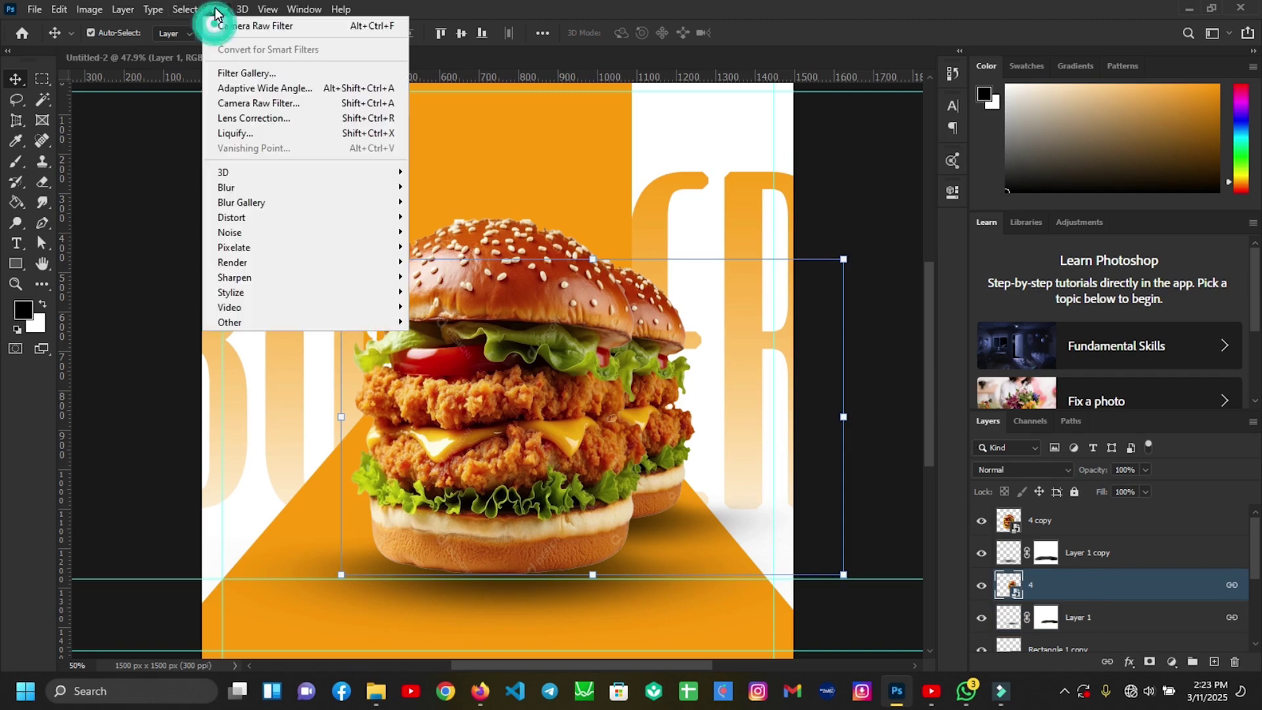
pyautogui.click(247, 106)
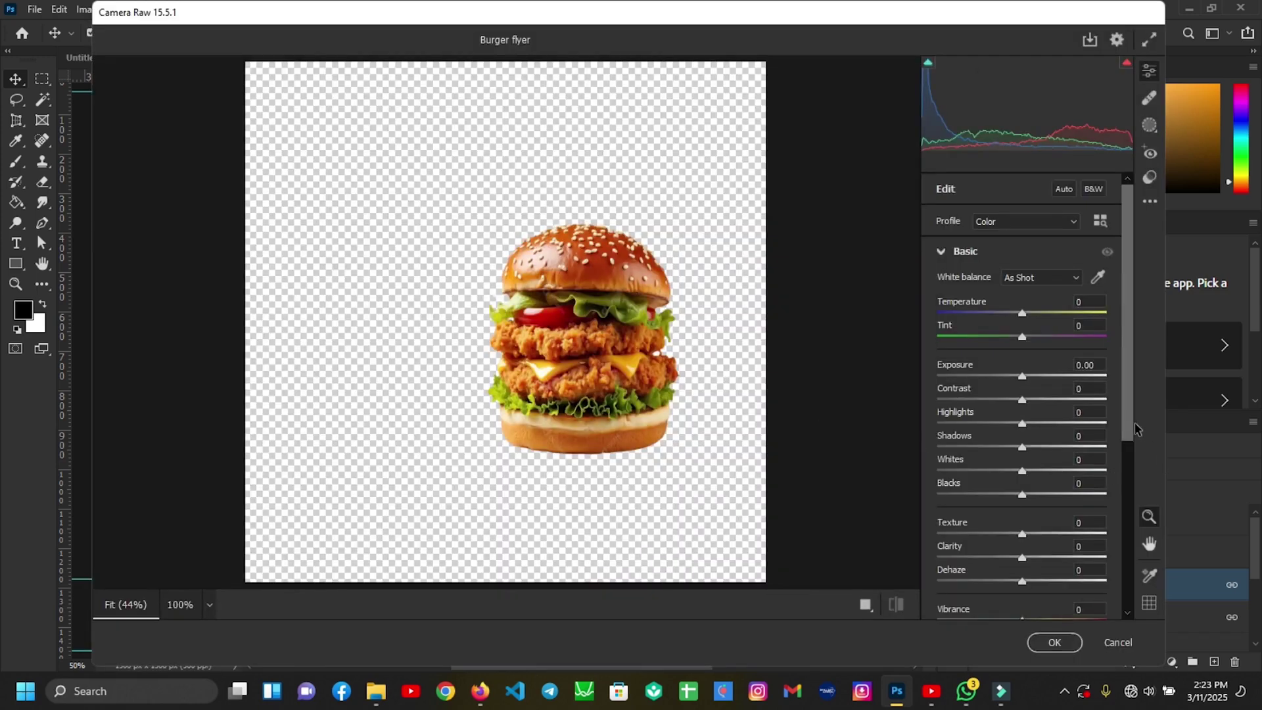
pyautogui.moveTo(1130, 417); pyautogui.dragTo(1130, 455)
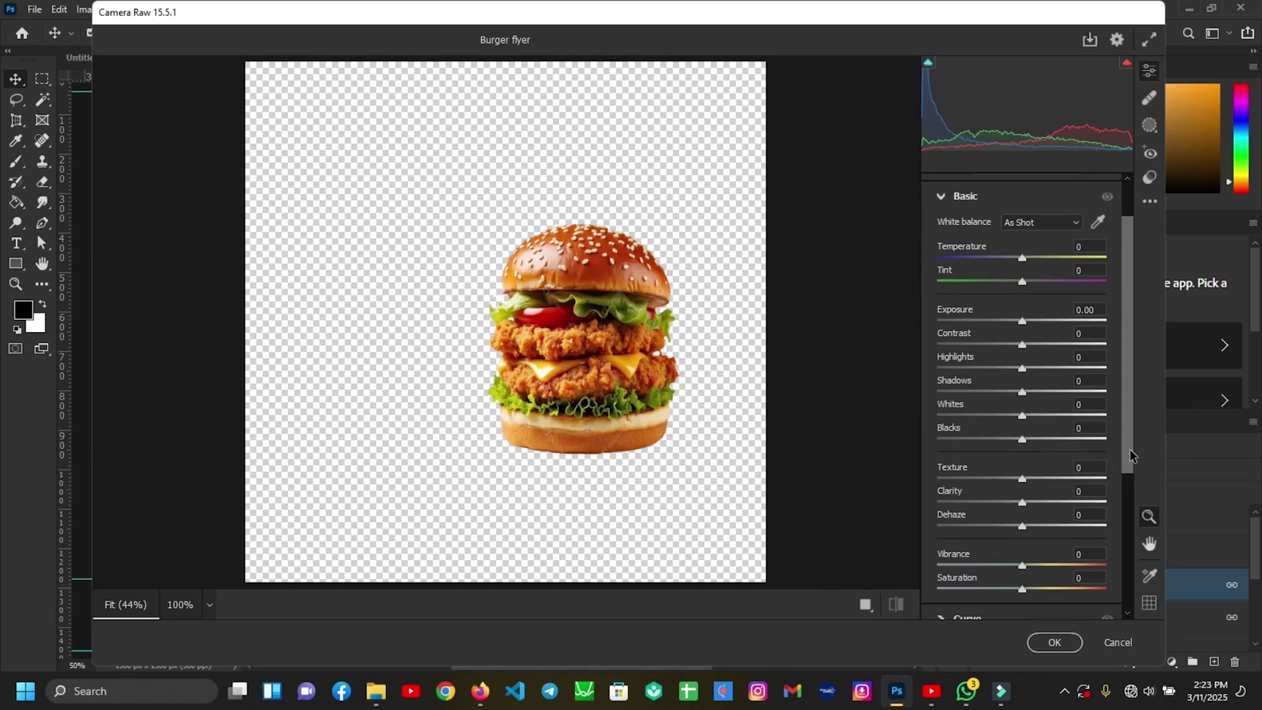
pyautogui.click(1085, 551)
pyautogui.click(1083, 402)
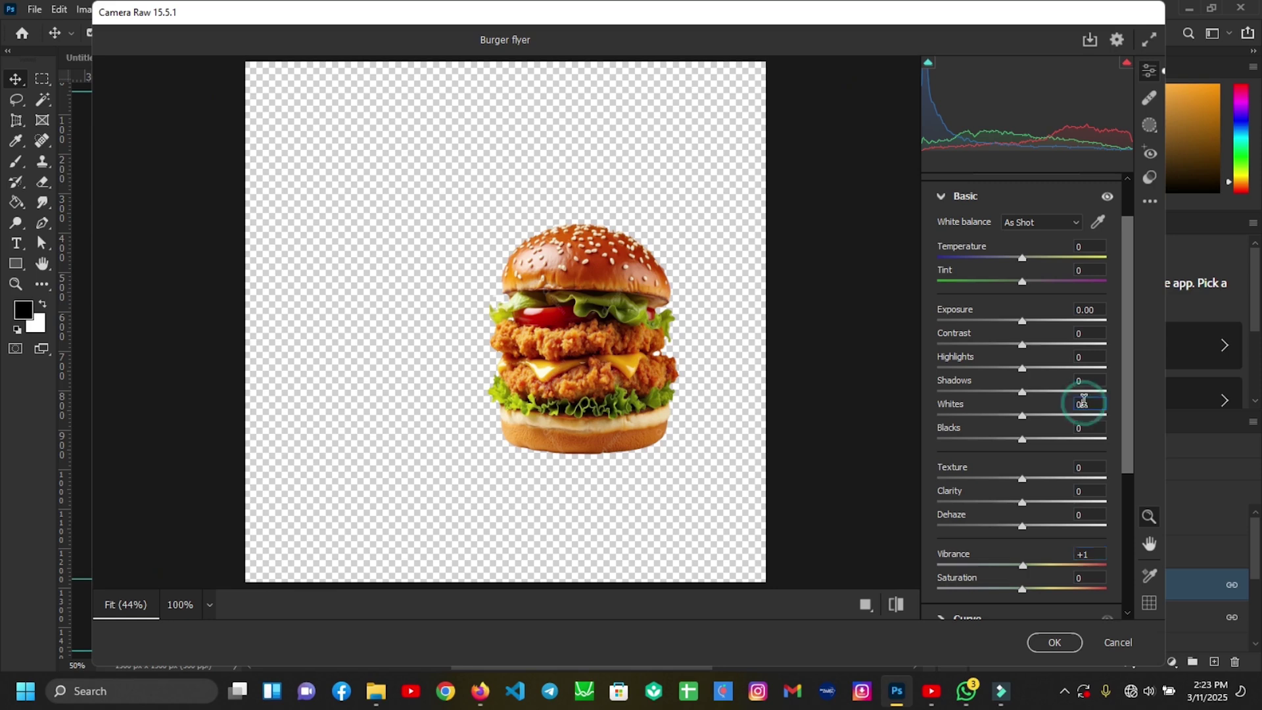
pyautogui.press('Up')
pyautogui.press('Up')
pyautogui.press('Up')
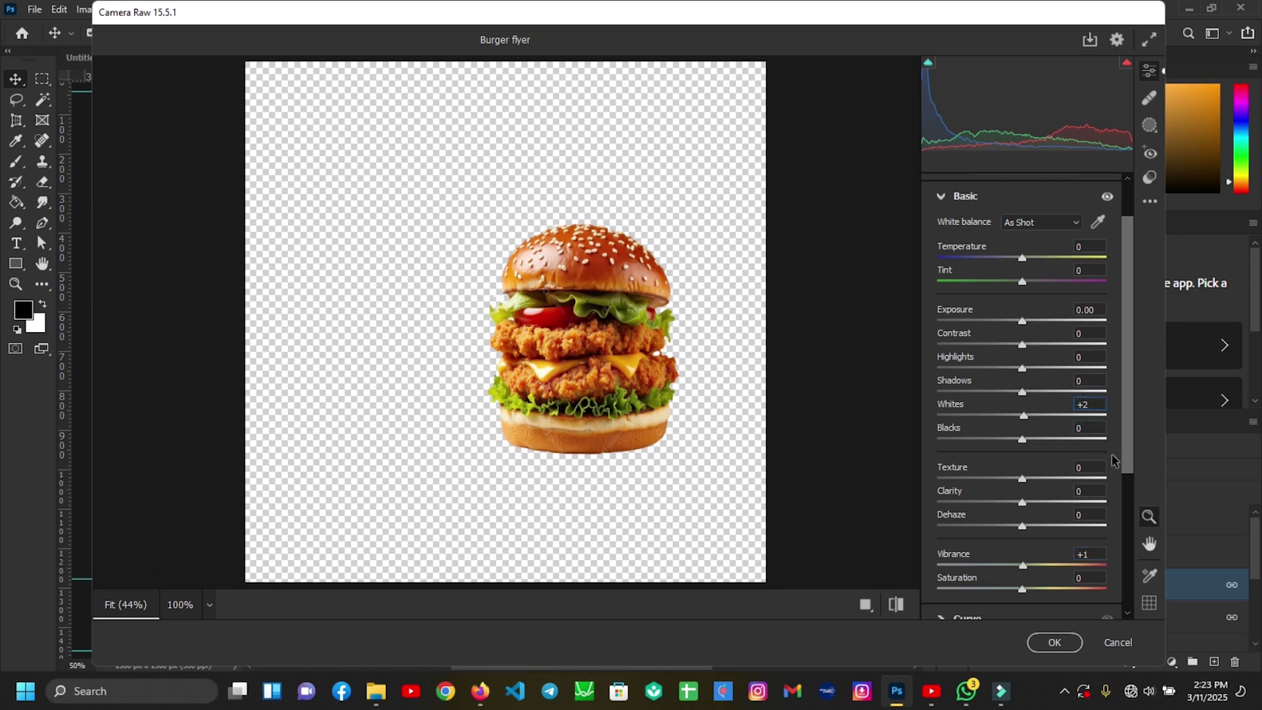
pyautogui.click(1061, 642)
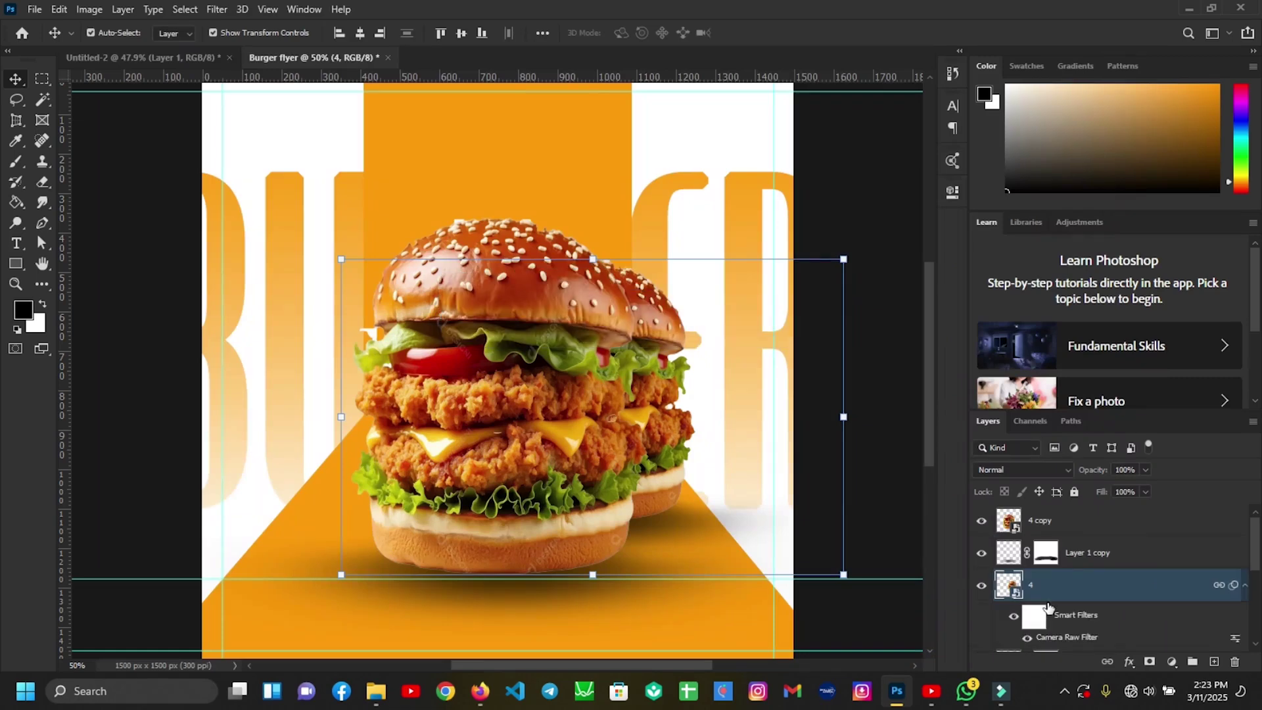
# Step: Copy the rear burger's Camera Raw smart filter onto the front burger layer and collapse its filter list
pyautogui.click(1085, 614)
pyautogui.moveTo(1076, 614); pyautogui.dragTo(1067, 531)
pyautogui.click(1152, 532)
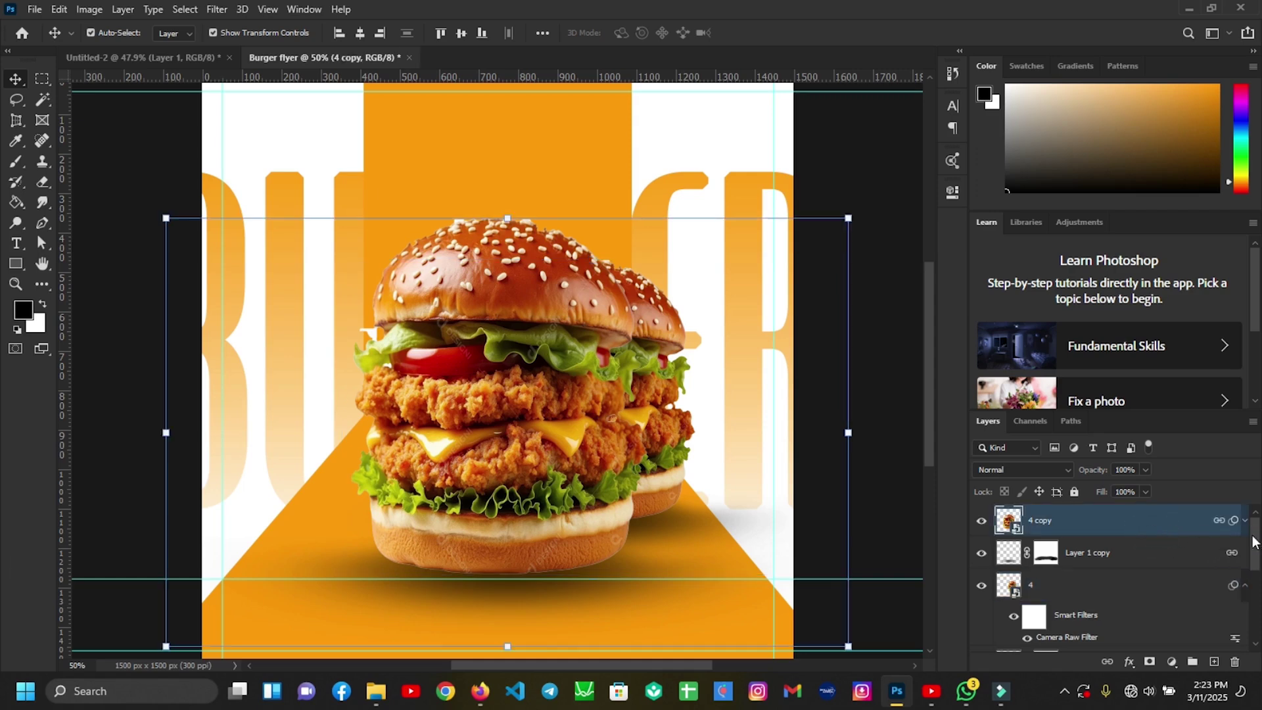
# Step: Apply a Gaussian Blur with a 6.5-pixel radius to the rear burger layer
pyautogui.moveTo(1257, 552); pyautogui.dragTo(1256, 558)
pyautogui.click(1056, 573)
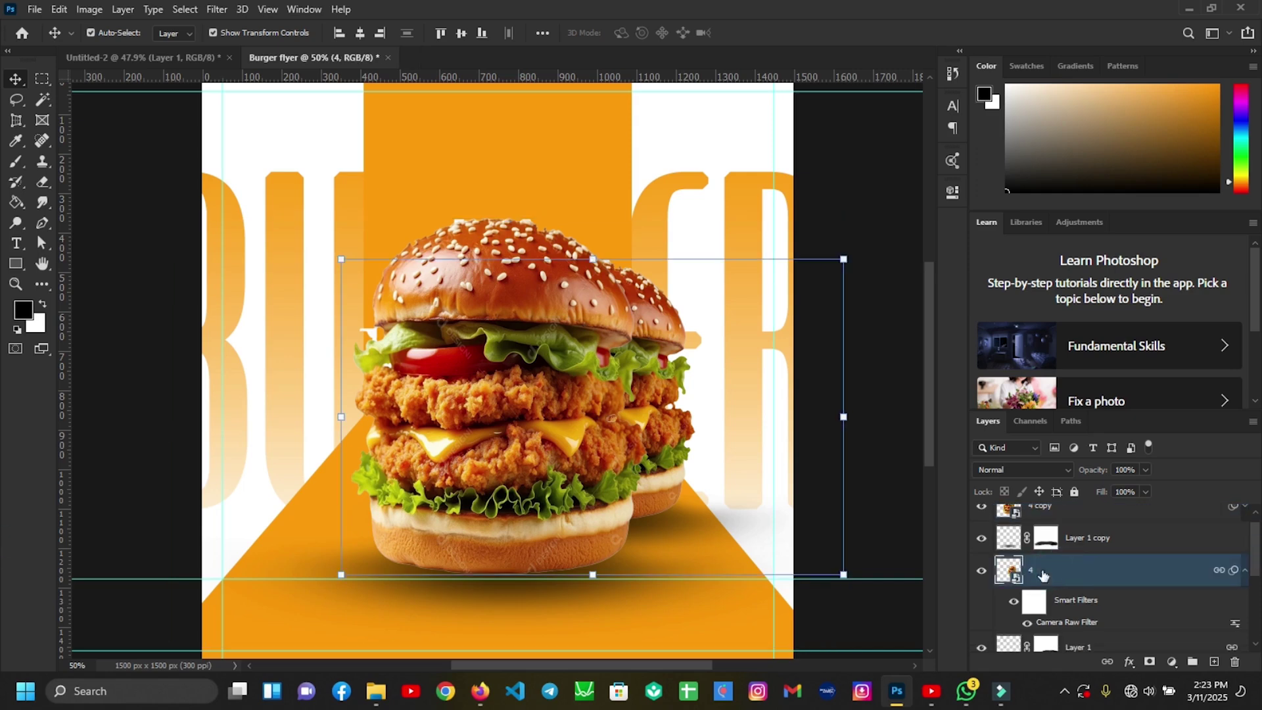
pyautogui.click(216, 9)
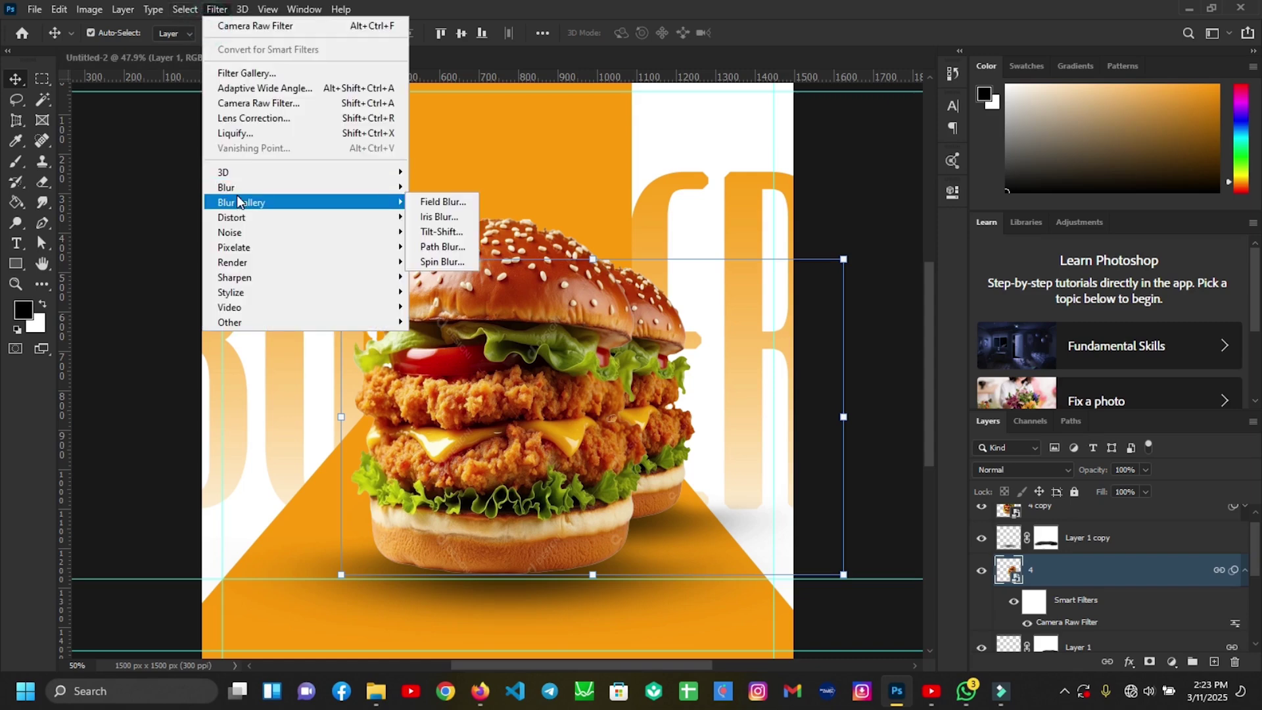
pyautogui.moveTo(249, 191)
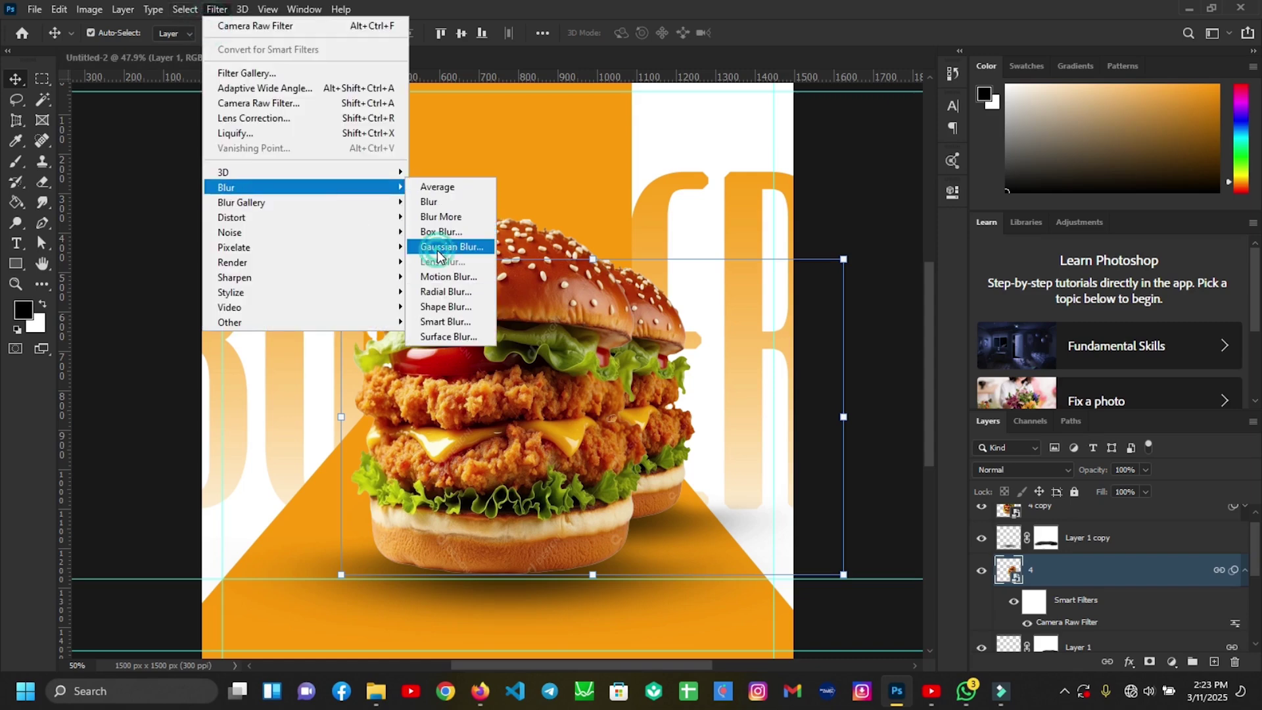
pyautogui.click(436, 249)
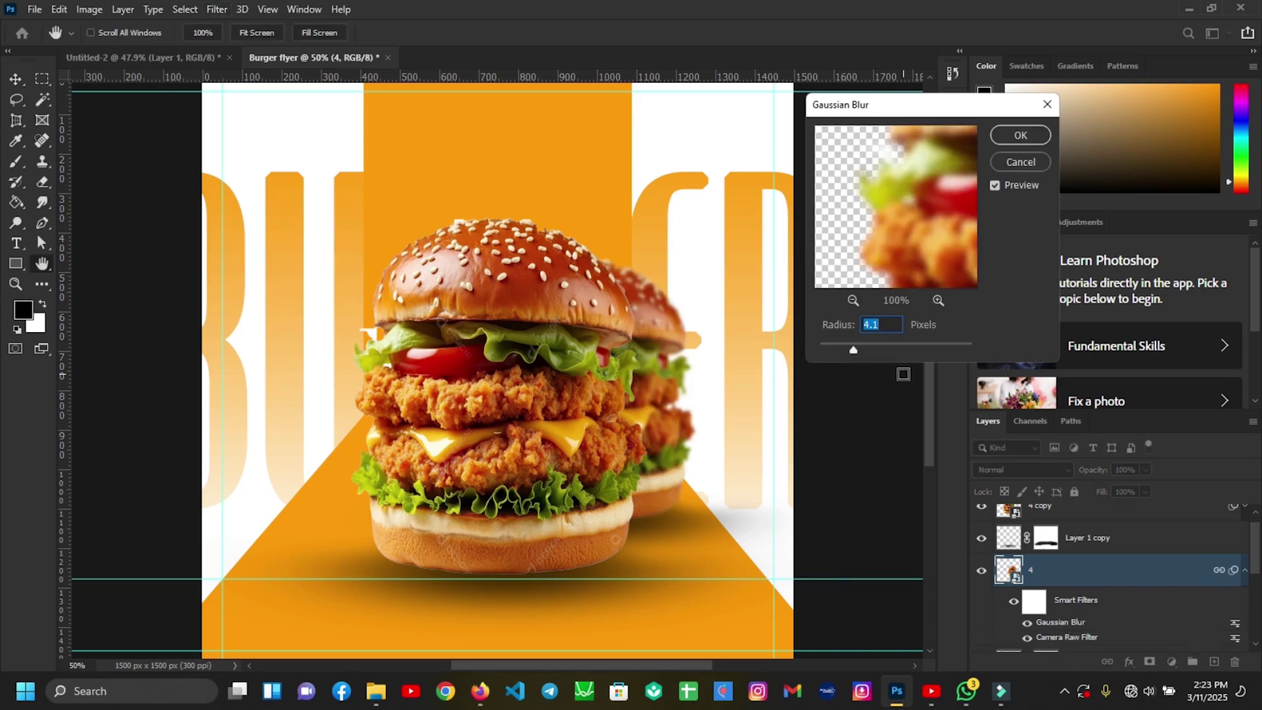
pyautogui.press('Up')
pyautogui.press('Up')
pyautogui.press('Up')
pyautogui.press('Up')
pyautogui.press('Up')
pyautogui.press('Up')
pyautogui.moveTo(870, 350); pyautogui.dragTo(870, 350)
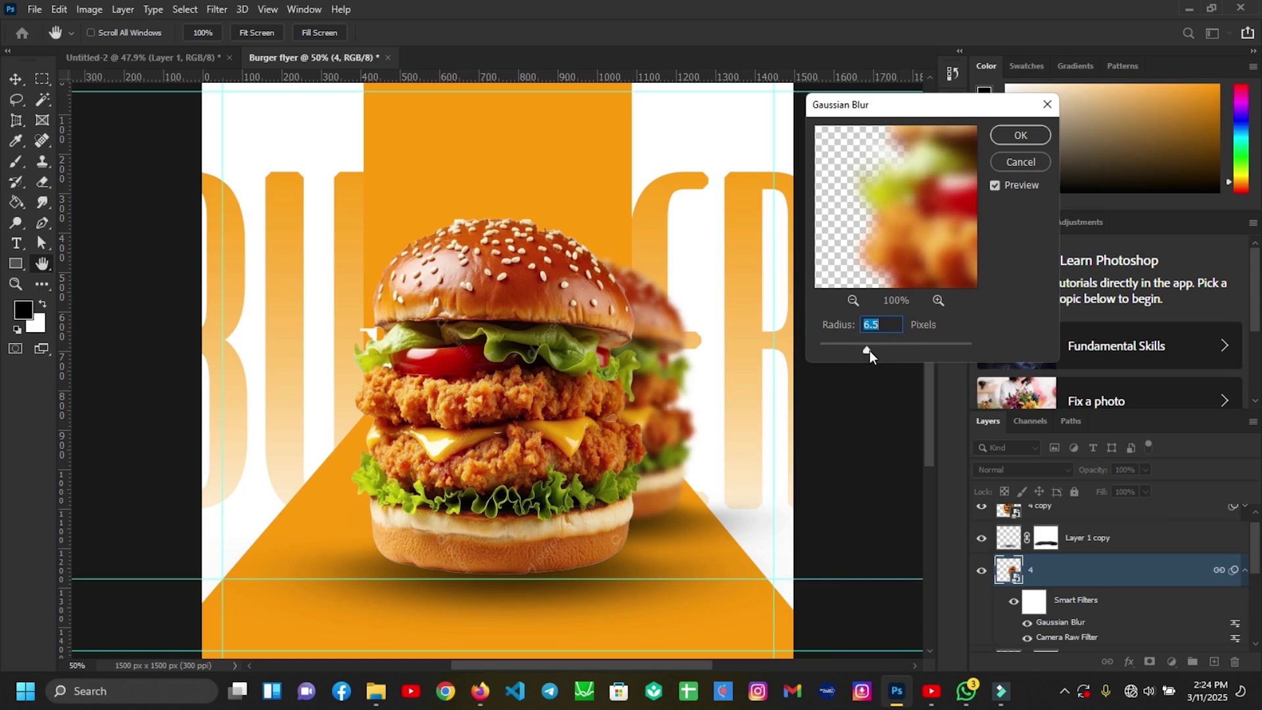
pyautogui.click(1024, 138)
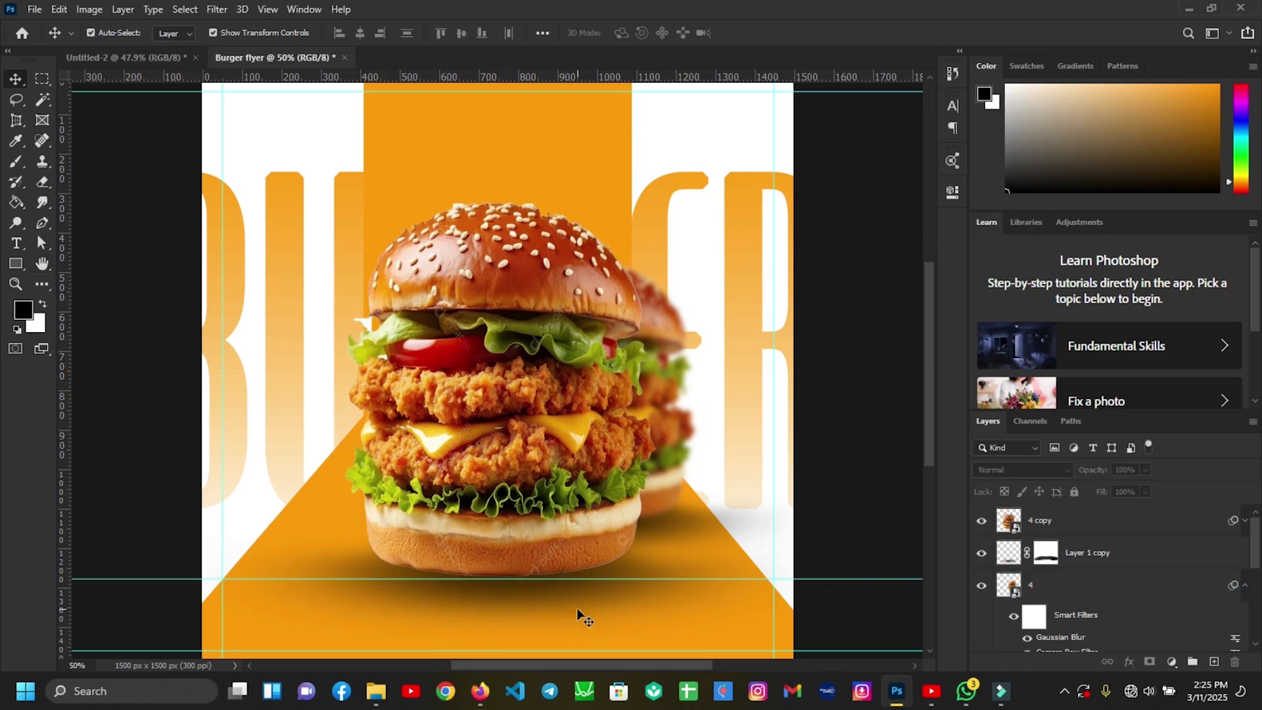
# Step: Place image 2 from the burger folder as the top layer and move its crumbs below the front burger's bottom bun
pyautogui.moveTo(376, 690)
pyautogui.click(430, 628)
pyautogui.click(341, 200)
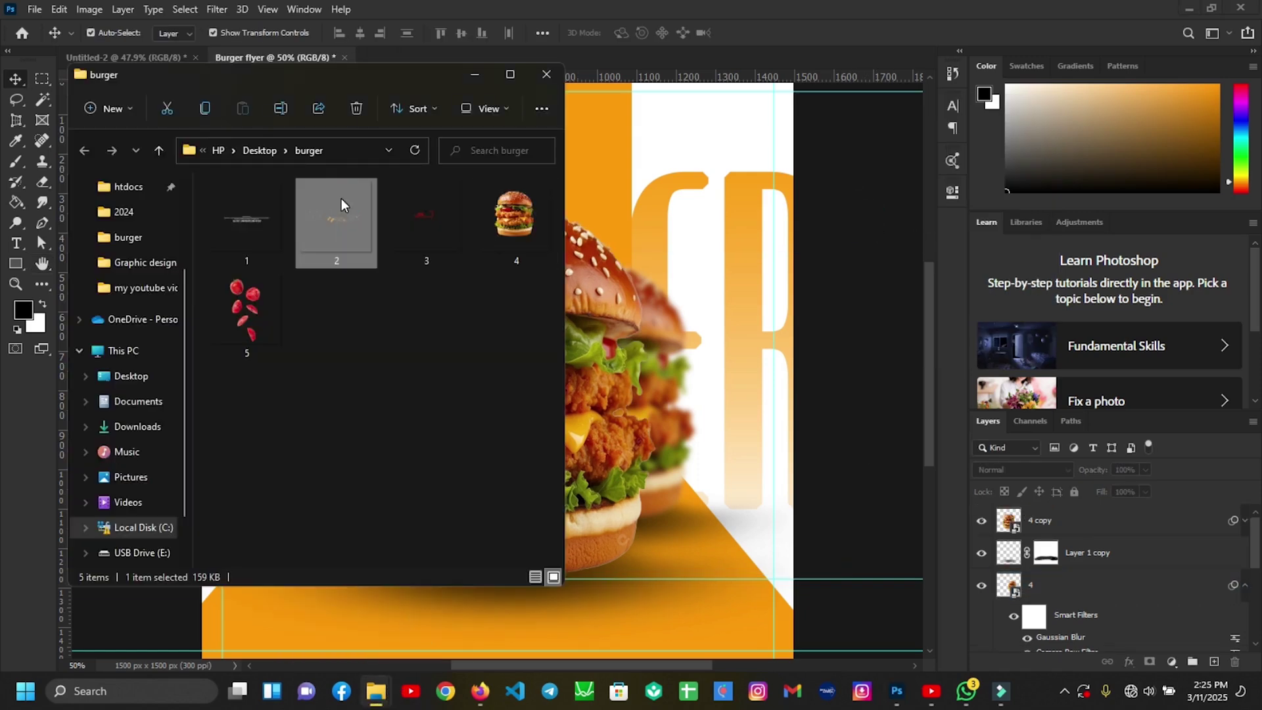
pyautogui.moveTo(340, 215); pyautogui.dragTo(633, 432)
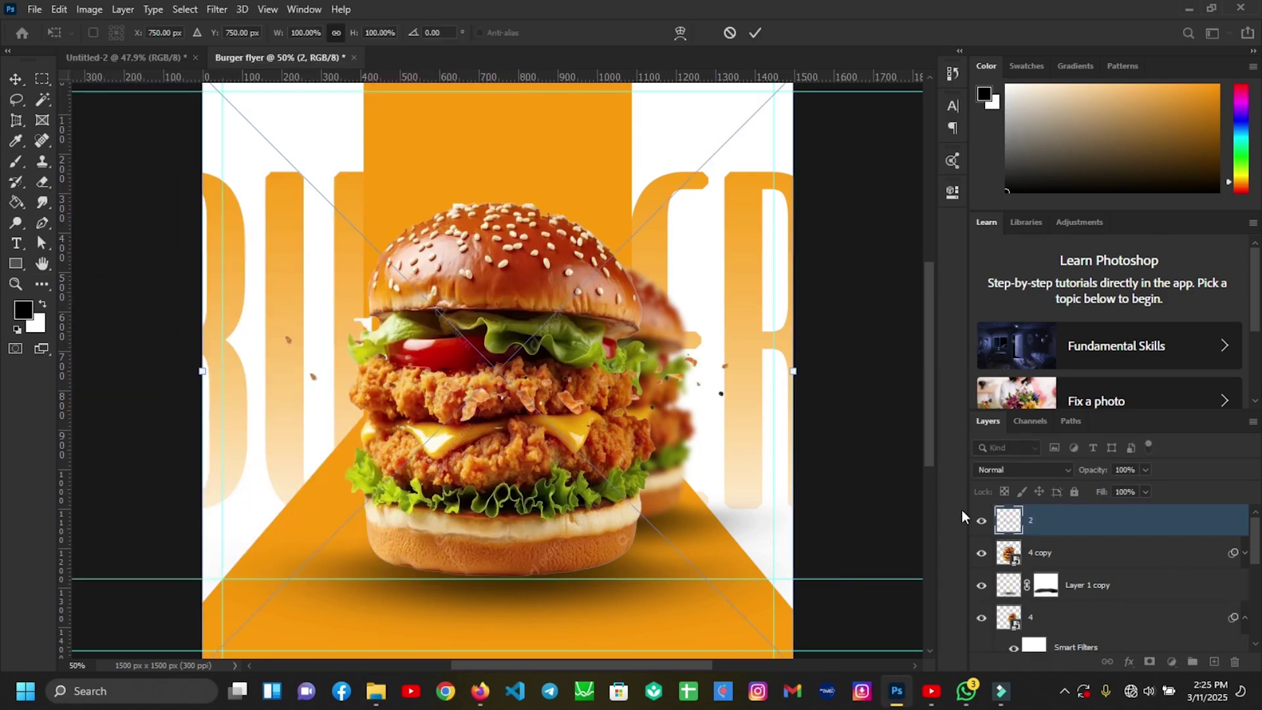
pyautogui.press('Return')
pyautogui.moveTo(520, 404); pyautogui.dragTo(515, 597)
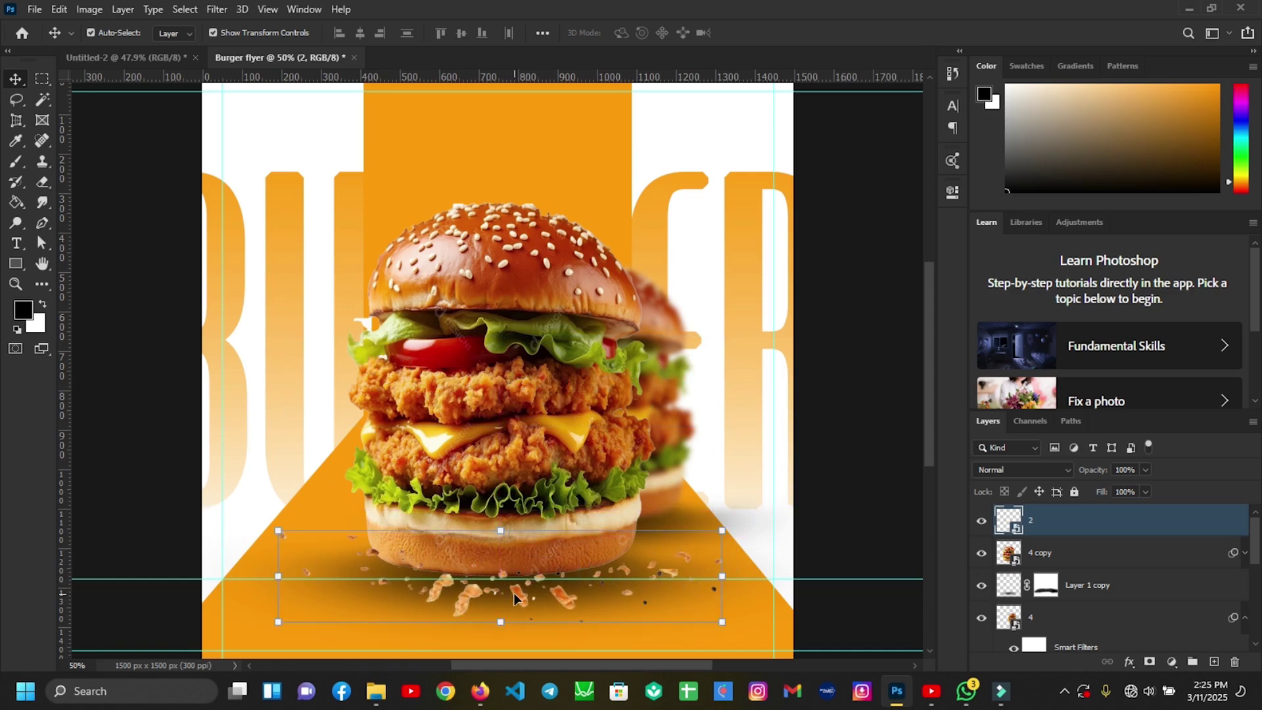
# Step: Nudge the crumbs slightly lower and place image 5 from the burger folder as the top layer at its original size
pyautogui.hotkey('shift', 'Down')
pyautogui.click(848, 460)
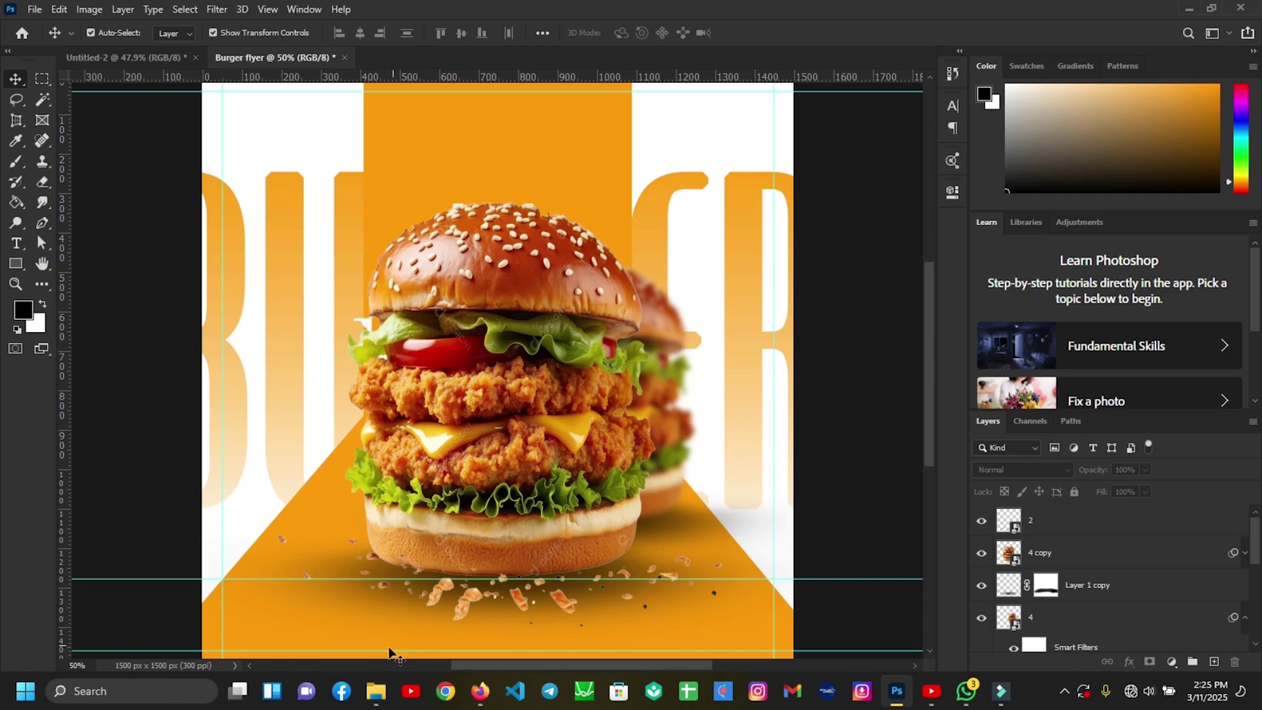
pyautogui.moveTo(376, 690)
pyautogui.click(424, 633)
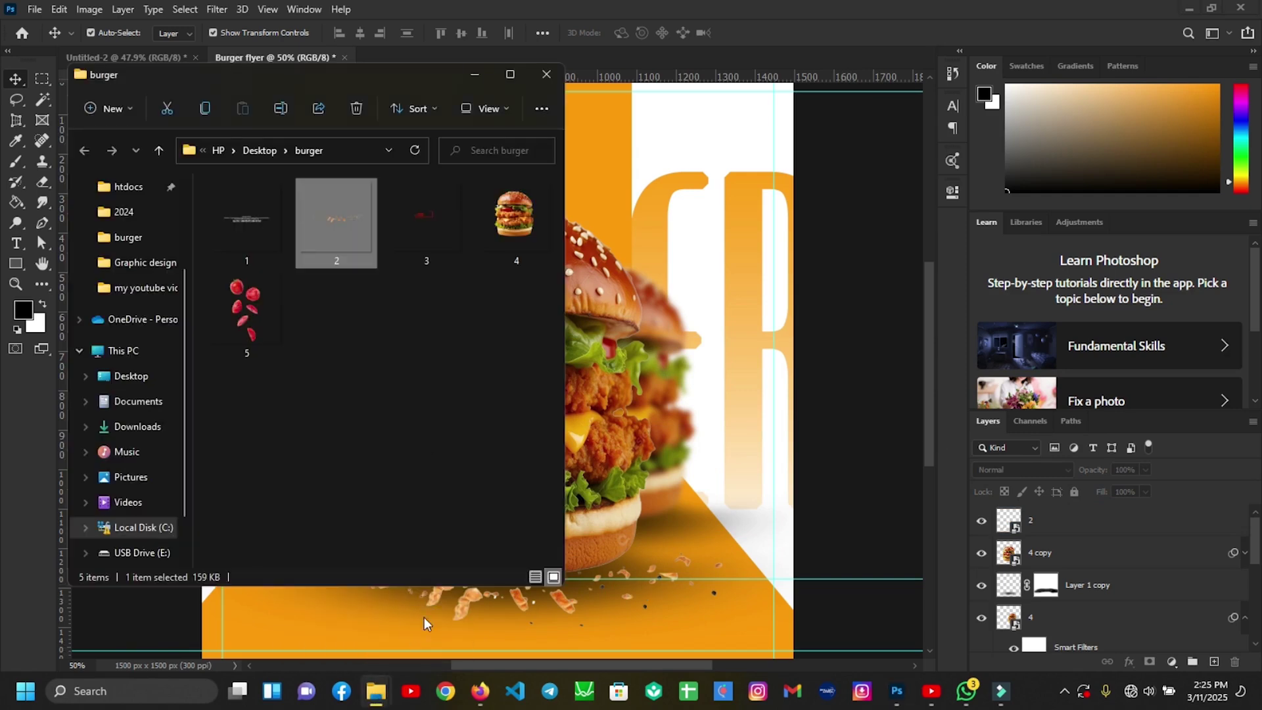
pyautogui.click(243, 316)
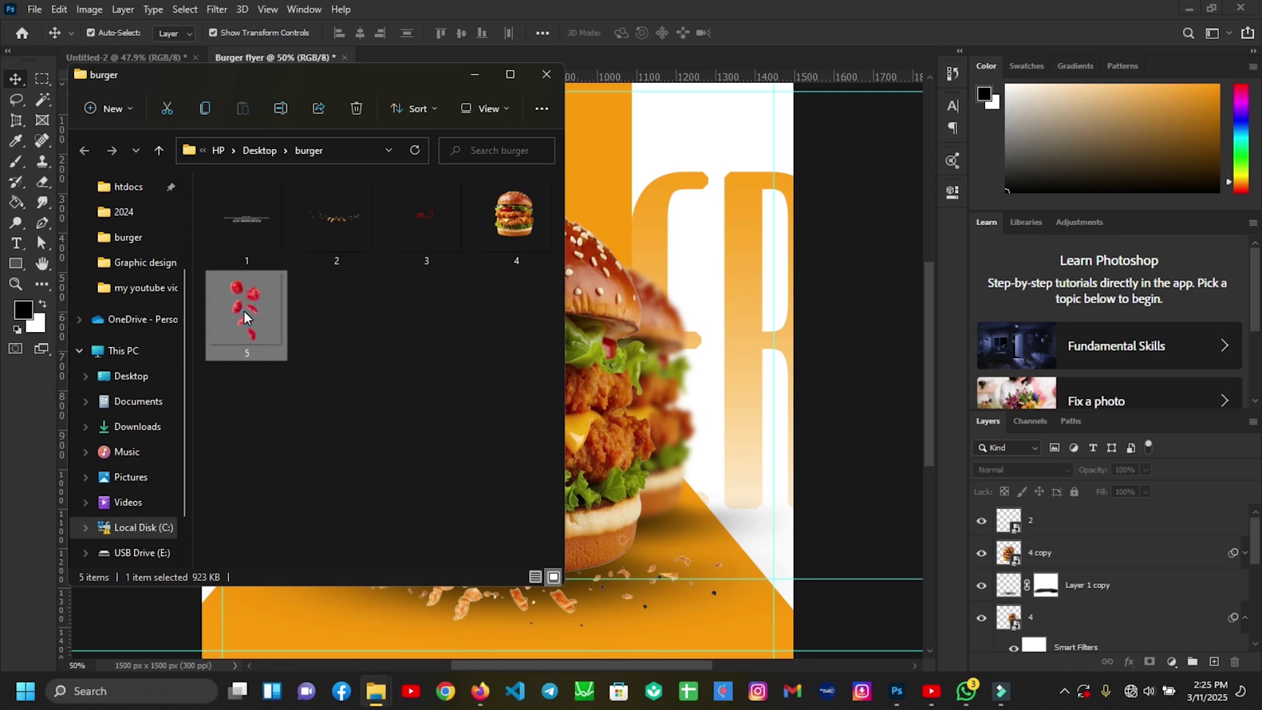
pyautogui.moveTo(251, 310); pyautogui.dragTo(621, 349)
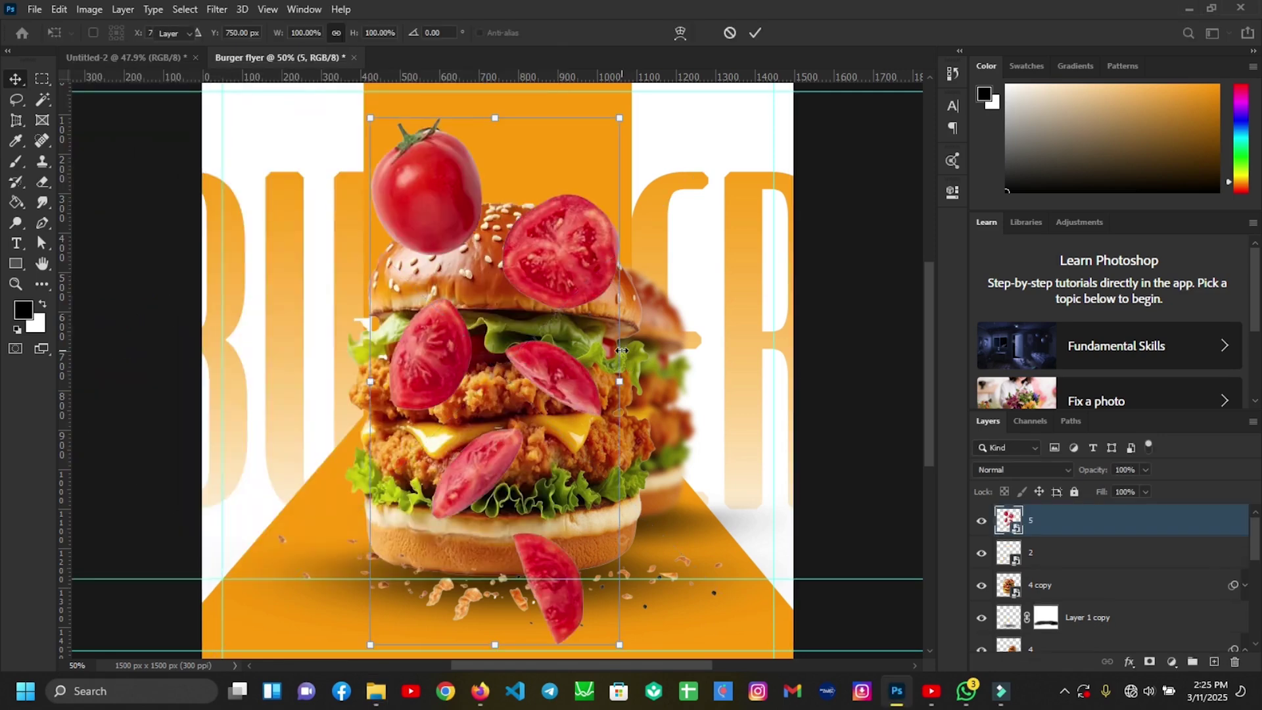
pyautogui.press('Return')
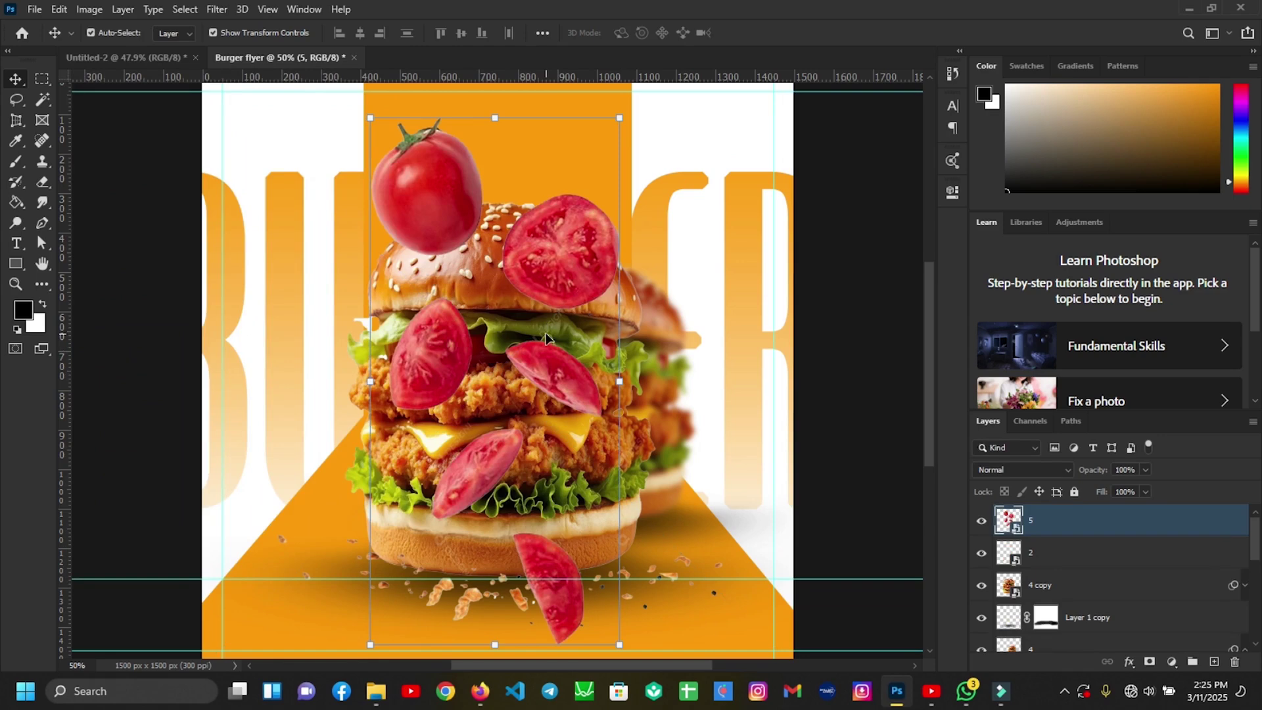
# Step: Select the whole tomato in image 5 with a rectangular marquee and copy it onto its own layer
pyautogui.click(42, 79)
pyautogui.moveTo(355, 112); pyautogui.dragTo(496, 271)
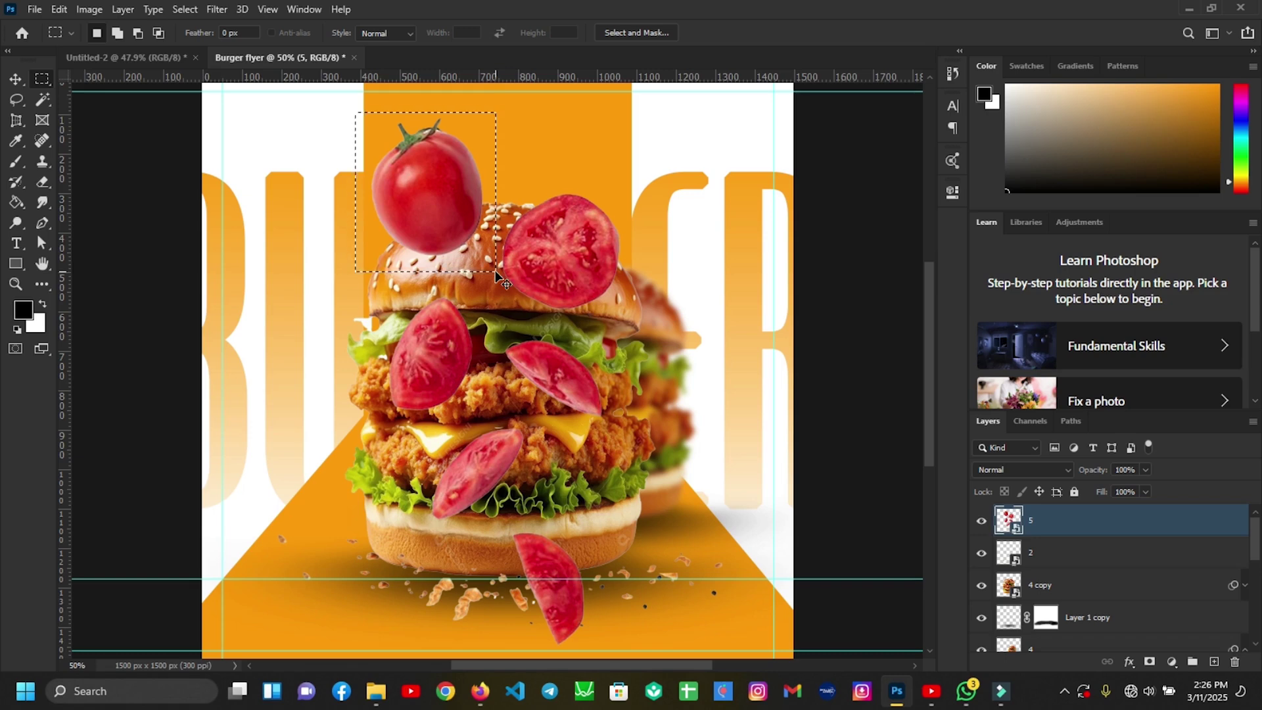
pyautogui.hotkey('ctrl', 'j')
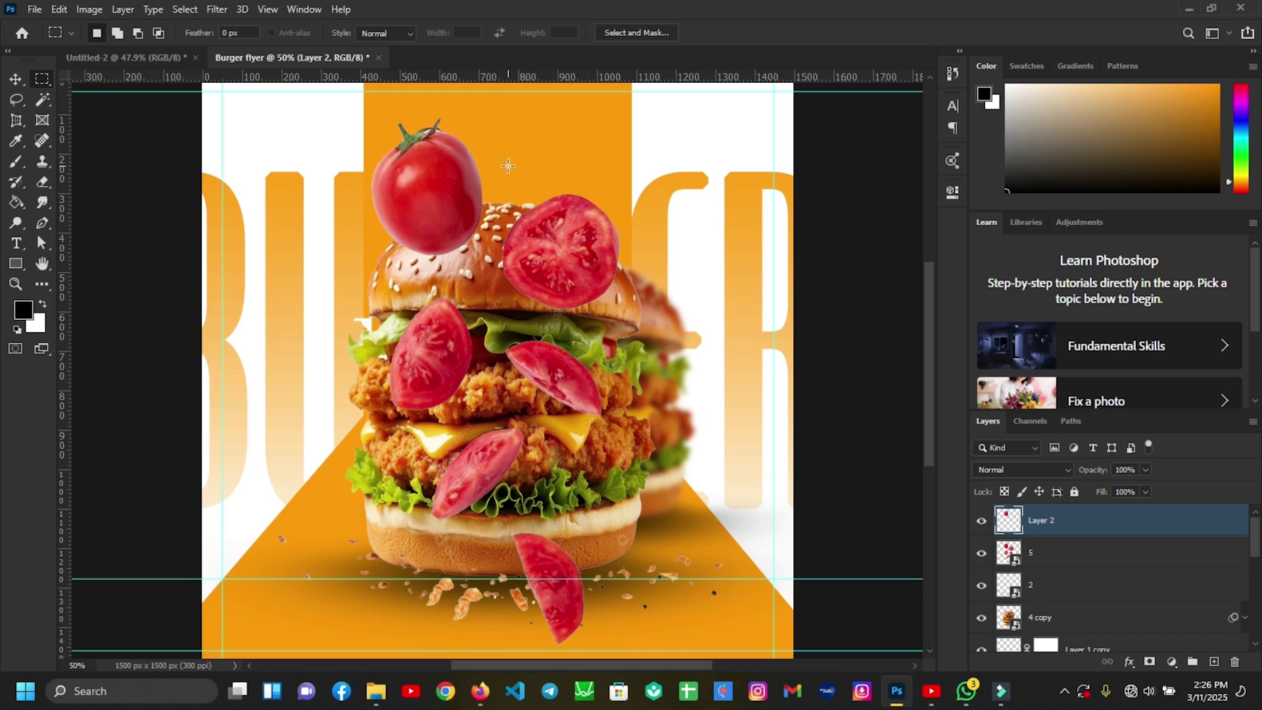
# Step: Select the round tomato slice in image 5 with a rectangular marquee and copy it onto its own layer
pyautogui.moveTo(504, 172); pyautogui.dragTo(619, 284)
pyautogui.click(1101, 566)
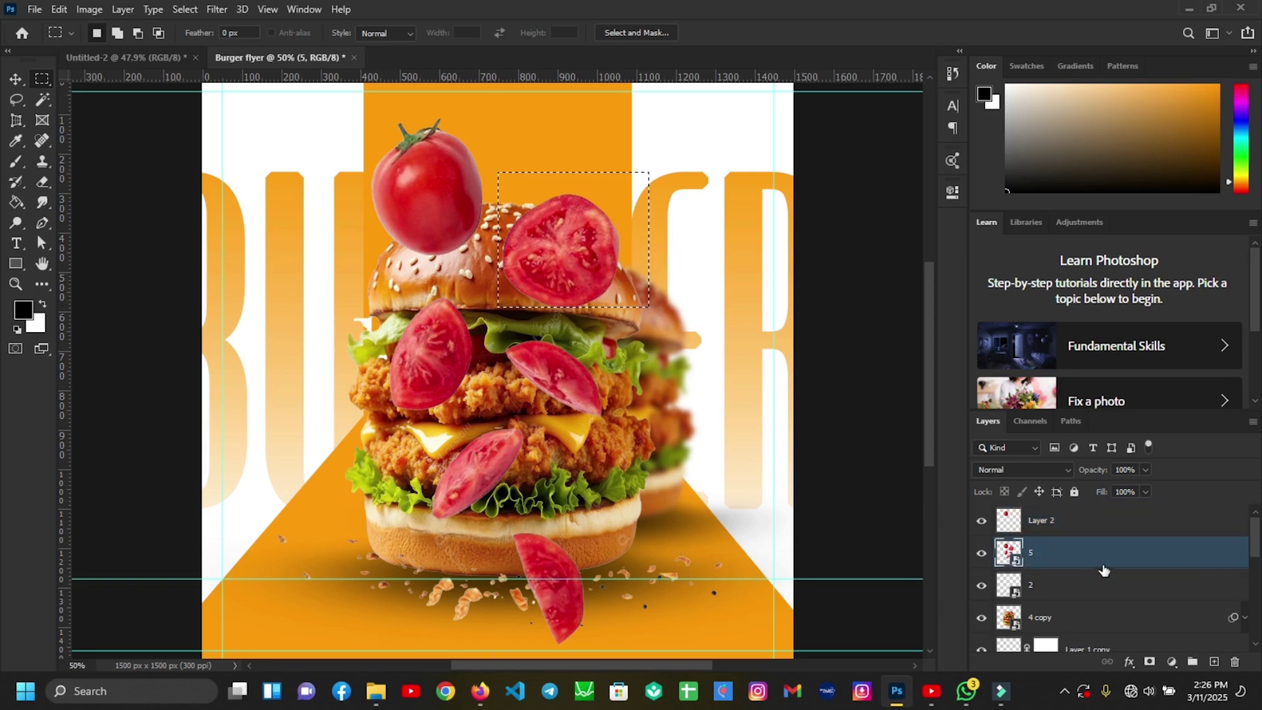
pyautogui.hotkey('ctrl', 'j')
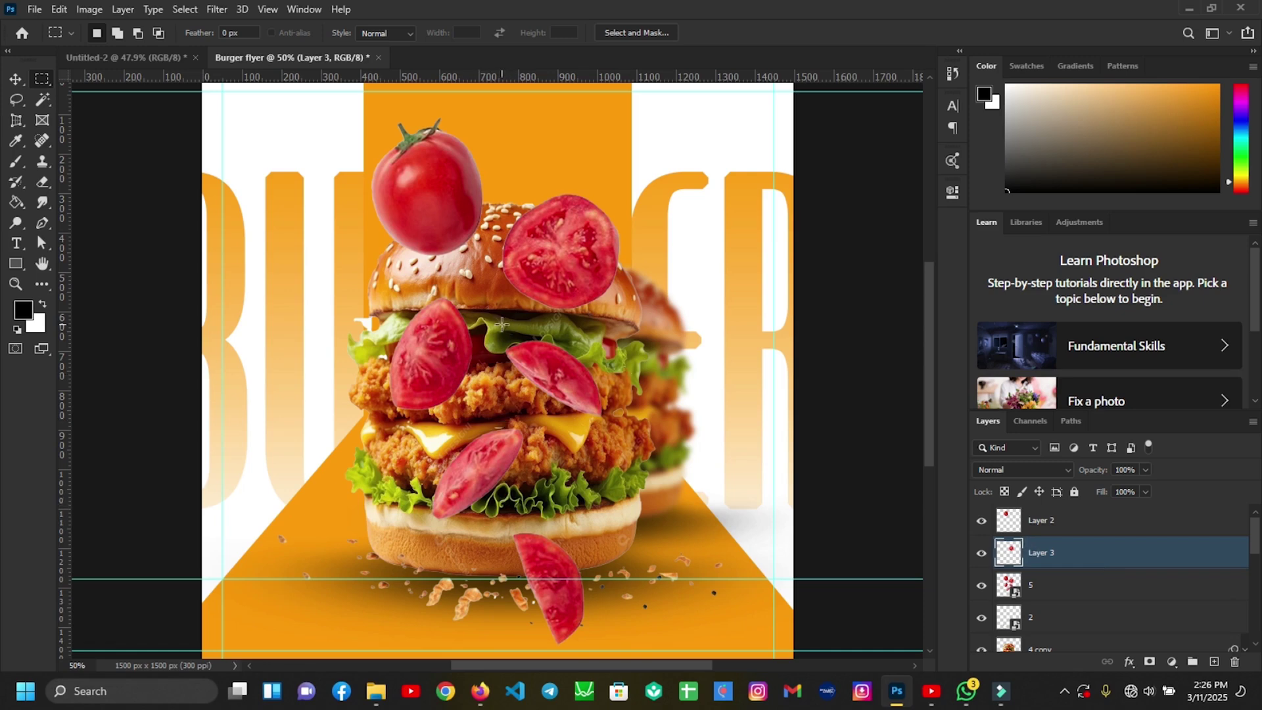
# Step: Copy the tomato wedge below the round slice from image 5 onto its own layer and hide the image 5 layer
pyautogui.moveTo(492, 324); pyautogui.dragTo(651, 426)
pyautogui.click(1088, 596)
pyautogui.hotkey('ctrl', 'j')
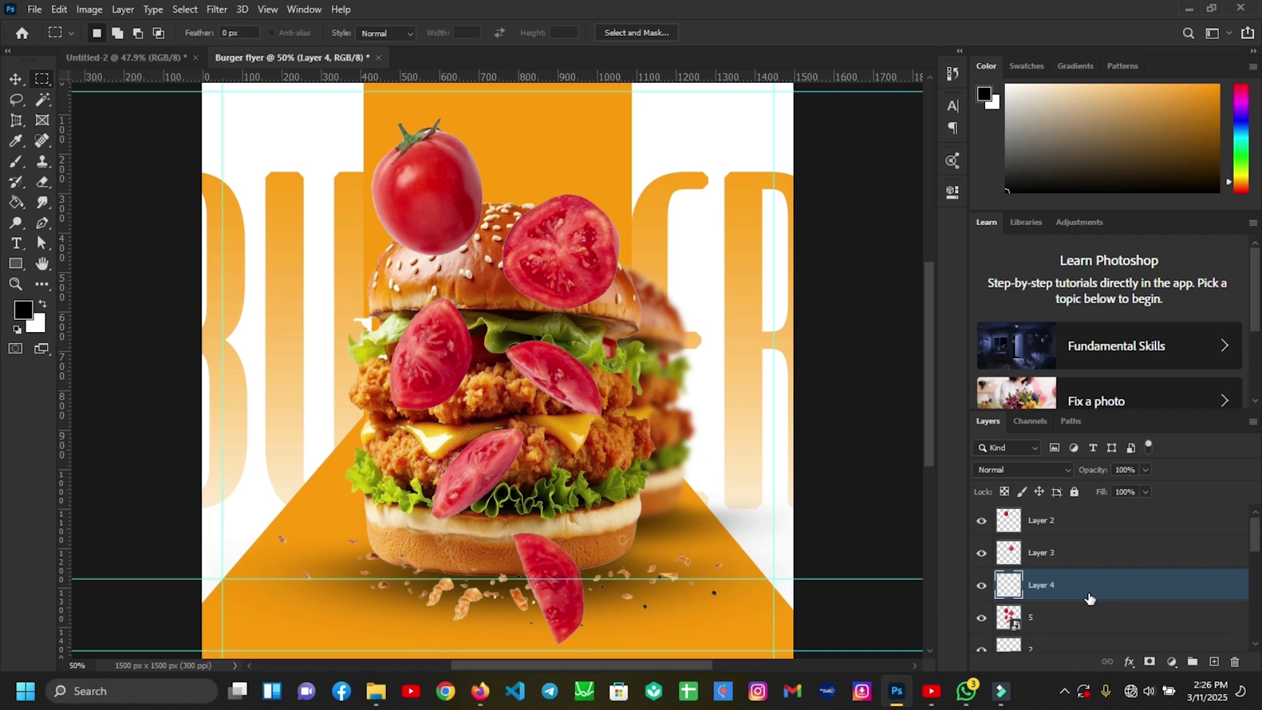
pyautogui.moveTo(1257, 541); pyautogui.dragTo(1257, 552)
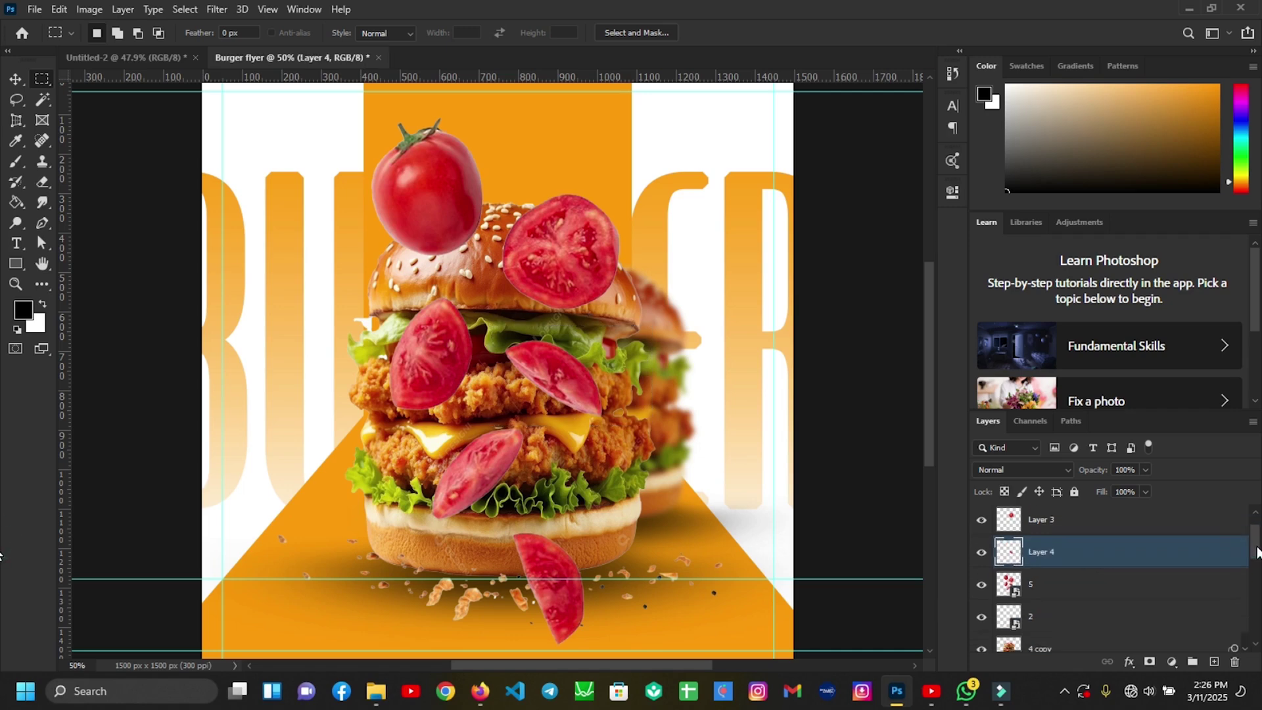
pyautogui.click(980, 584)
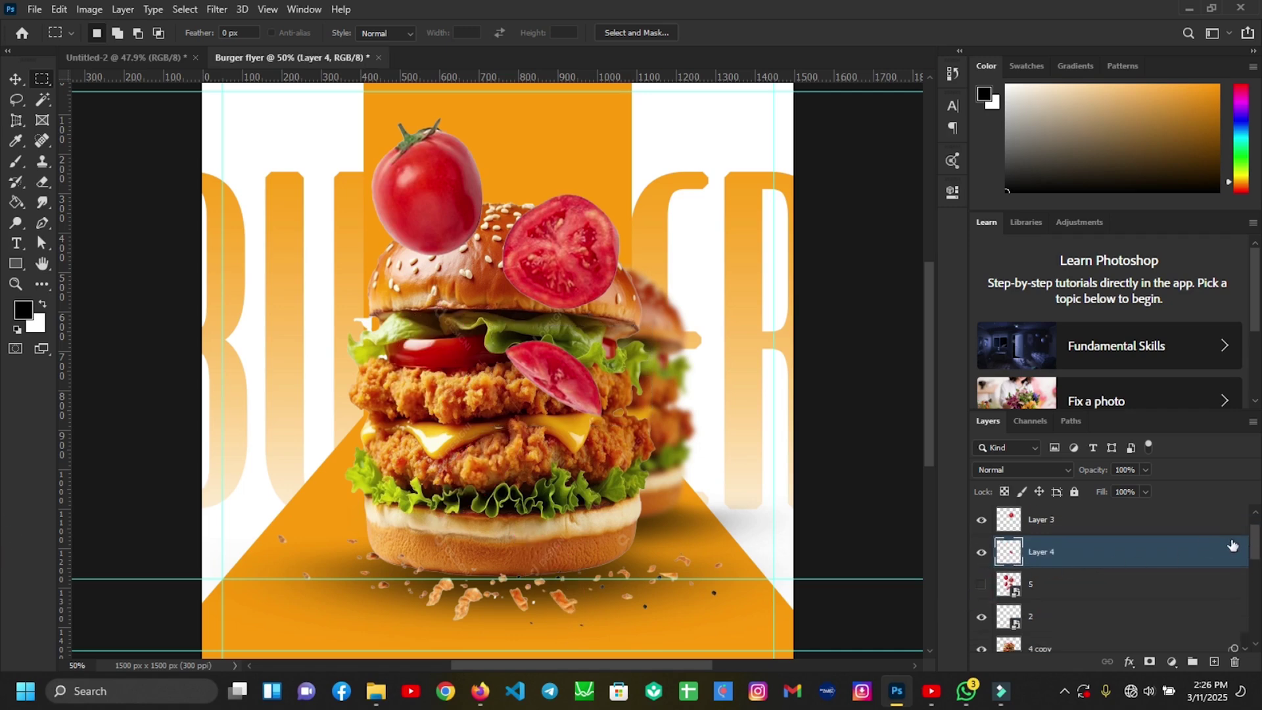
# Step: Move the tomato wedge beside the bottom bun's left edge and flip it horizontally and vertically
pyautogui.press('v')
pyautogui.moveTo(555, 380); pyautogui.dragTo(343, 551)
pyautogui.click(388, 548)
pyautogui.rightClick(388, 548)
pyautogui.click(436, 530)
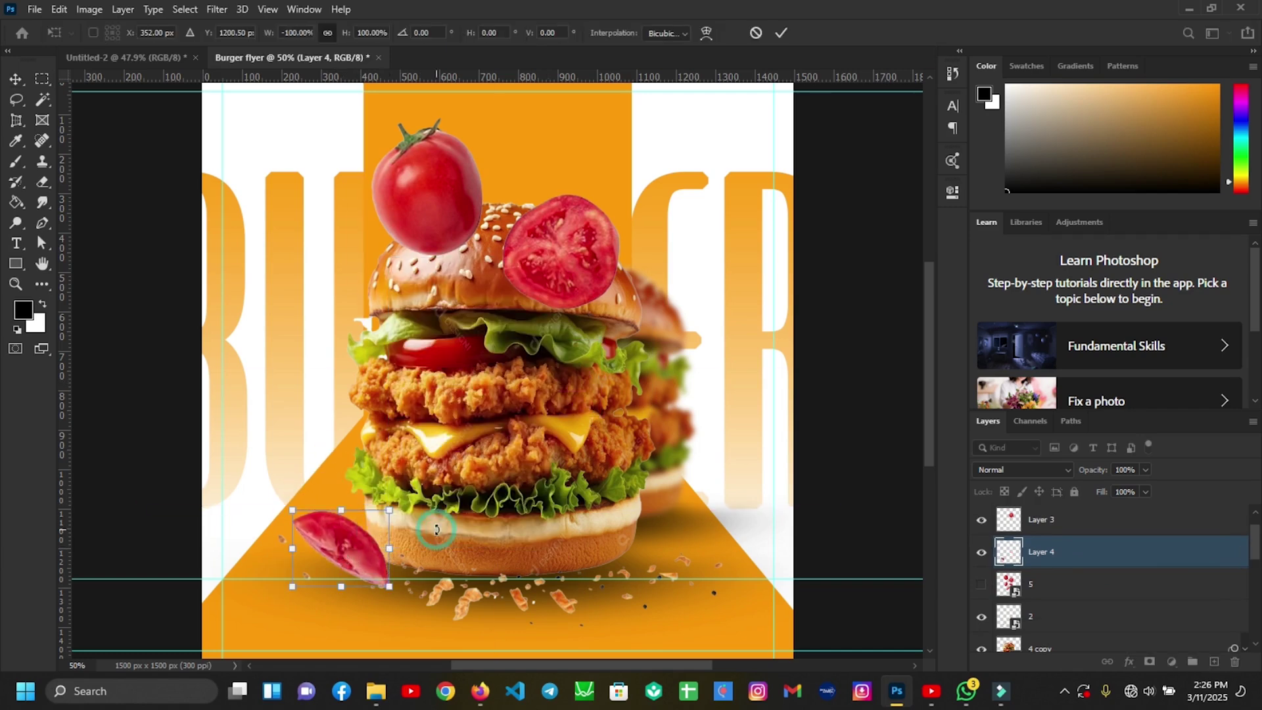
pyautogui.rightClick(390, 550)
pyautogui.click(426, 543)
# Step: Scale the tomato wedge to about 74%, shift it against the bottom bun's left edge and tilt it slightly
pyautogui.moveTo(400, 503); pyautogui.dragTo(409, 534)
pyautogui.doubleClick(333, 550)
pyautogui.moveTo(393, 600); pyautogui.dragTo(421, 590)
pyautogui.press('Return')
pyautogui.moveTo(396, 546); pyautogui.dragTo(368, 545)
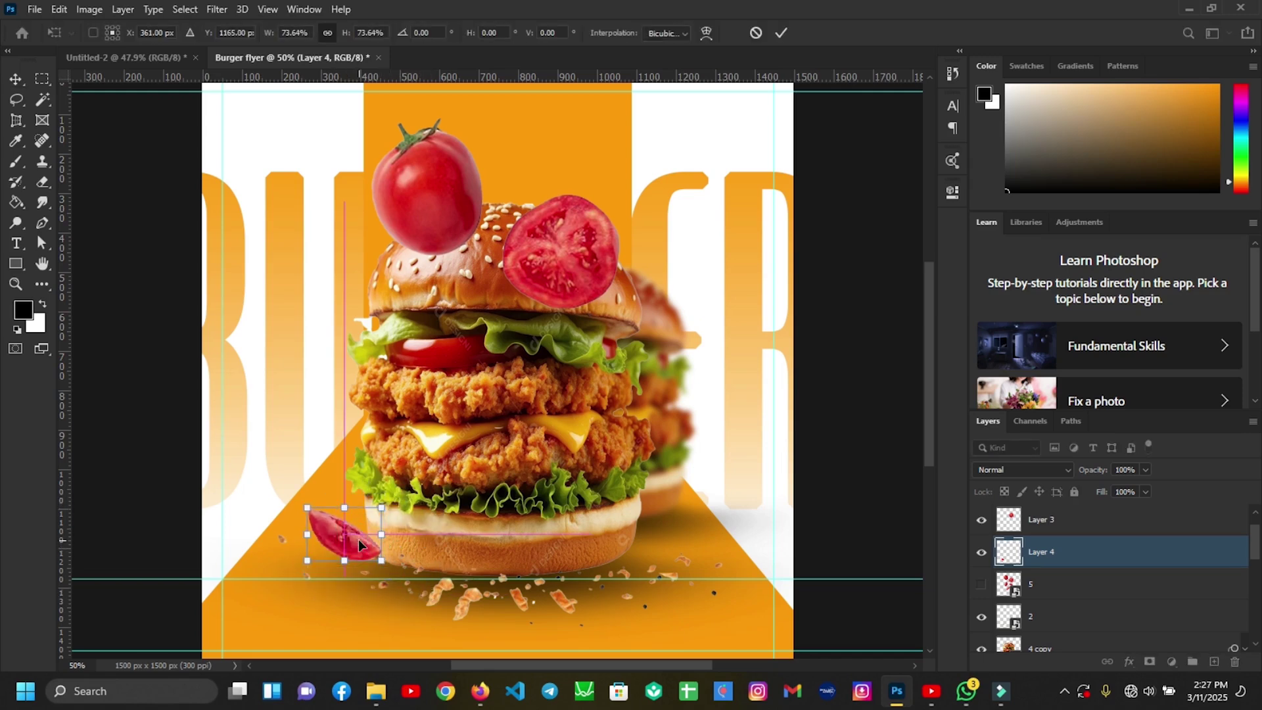
pyautogui.moveTo(395, 496); pyautogui.dragTo(402, 508)
pyautogui.press('Return')
# Step: Place the round tomato slice behind the top bun's upper right, with its layer directly above the rear burger, and scale it down
pyautogui.click(554, 227)
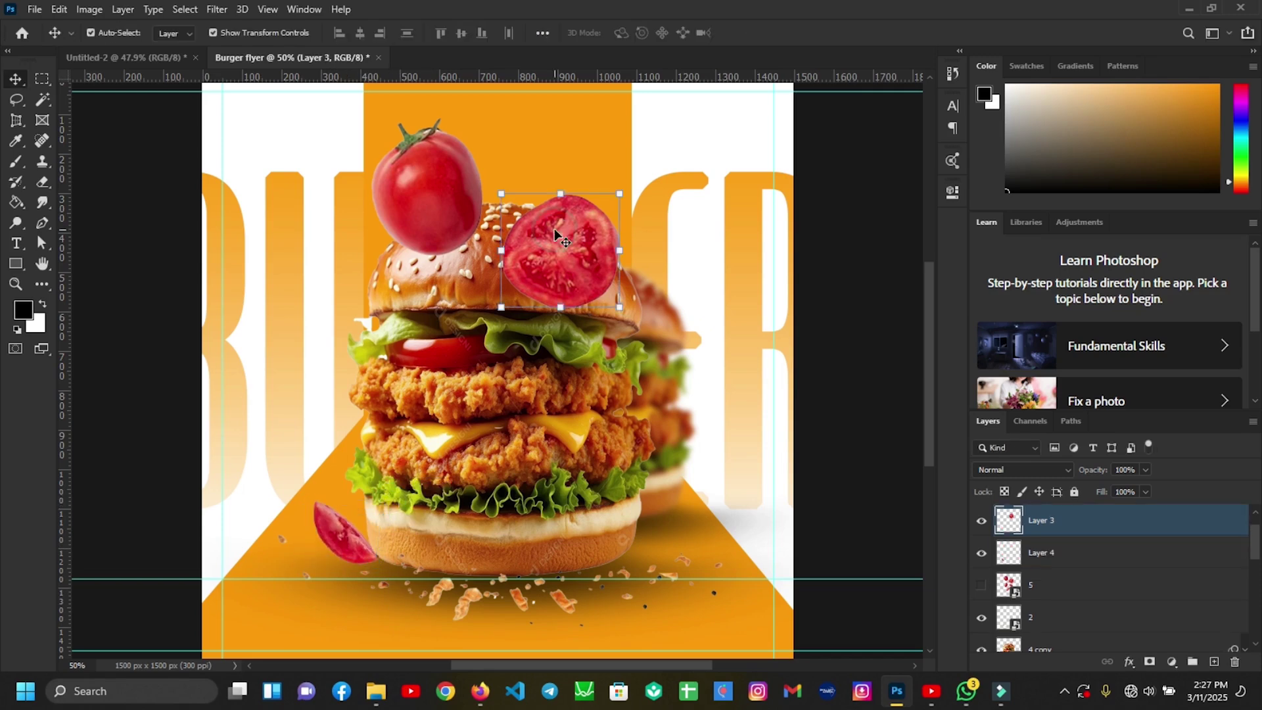
pyautogui.moveTo(586, 282); pyautogui.dragTo(622, 257)
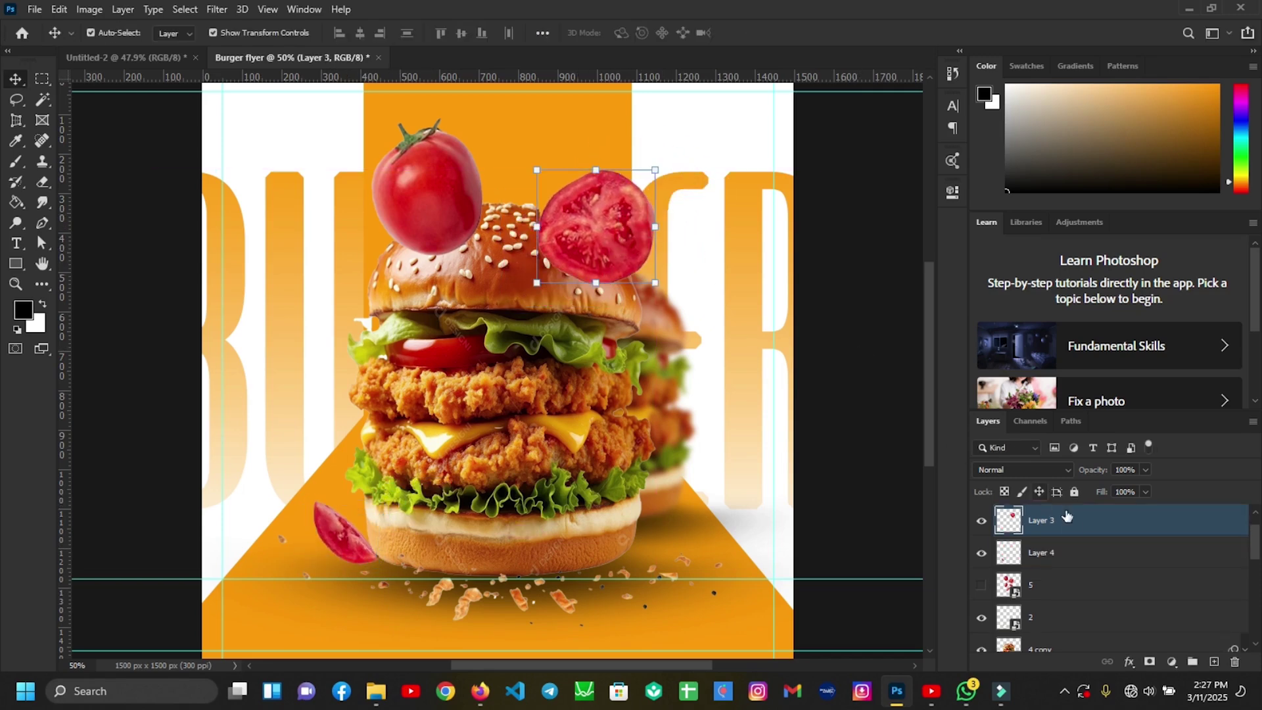
pyautogui.moveTo(1085, 529); pyautogui.dragTo(1074, 553)
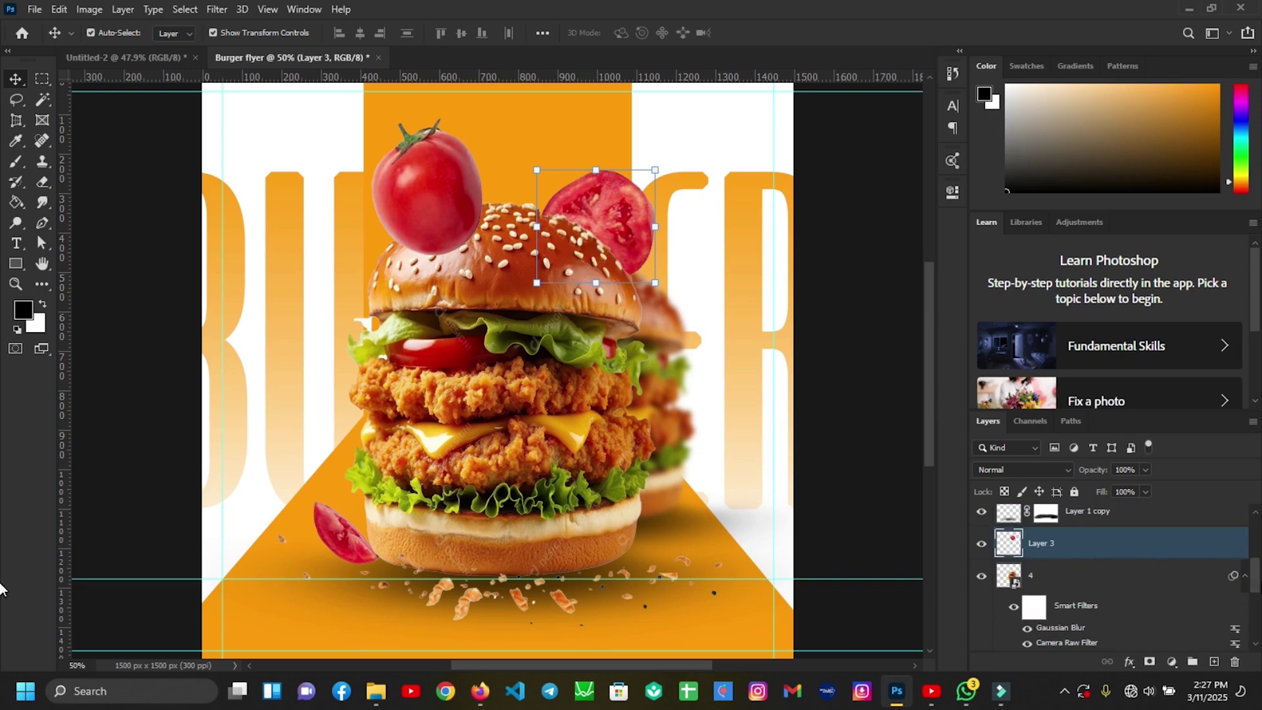
pyautogui.moveTo(658, 171); pyautogui.dragTo(634, 200)
pyautogui.moveTo(608, 248); pyautogui.dragTo(620, 249)
pyautogui.press('Return')
# Step: Move the whole tomato to the flyer's bottom-right corner, partly beyond the edge, and rotate it so the stem points up-left
pyautogui.moveTo(456, 239); pyautogui.dragTo(778, 642)
pyautogui.hotkey('ctrl', 't')
pyautogui.moveTo(832, 554); pyautogui.dragTo(815, 526)
pyautogui.press('Return')
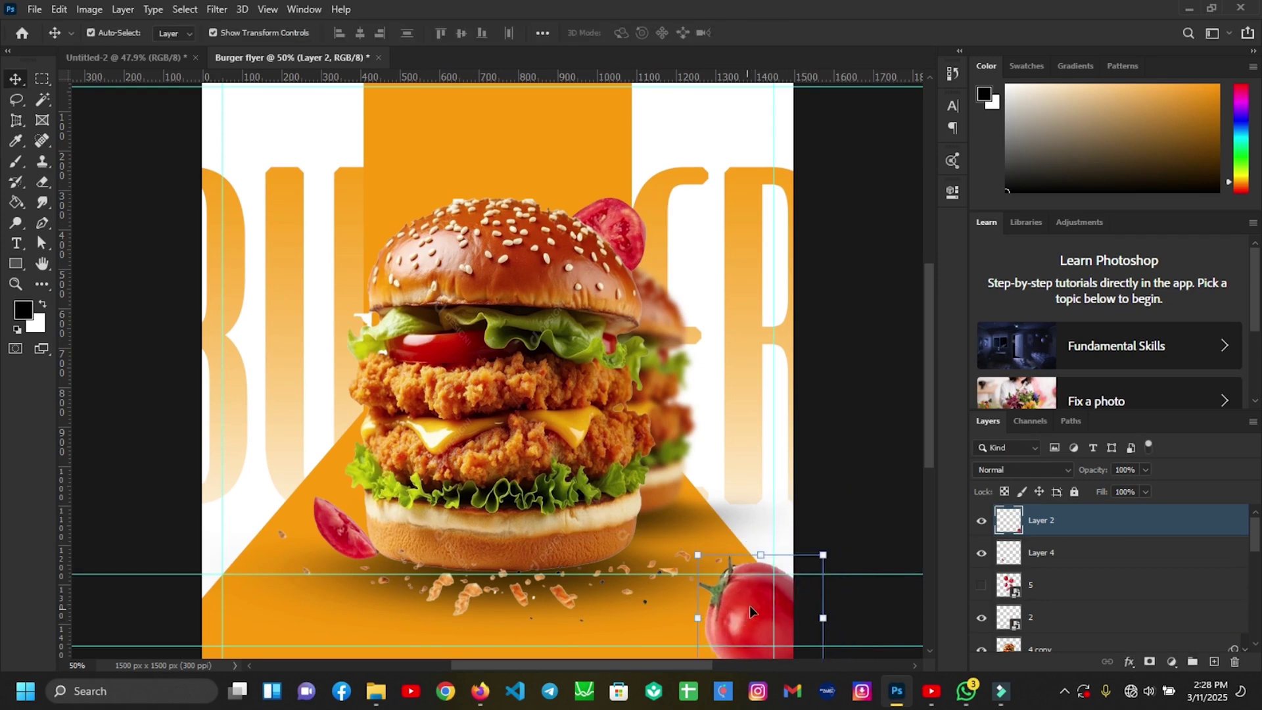
pyautogui.hotkey('ctrl', '[')
pyautogui.hotkey('ctrl', '[')
pyautogui.hotkey('ctrl', '[')
pyautogui.hotkey('ctrl', '[')
pyautogui.hotkey('ctrl', '[')
# Step: Duplicate the tomato wedge to the upper left of the top bun and rotate it to lean up and right
pyautogui.moveTo(339, 523); pyautogui.dragTo(449, 220)
pyautogui.hotkey('ctrl', 't')
pyautogui.moveTo(371, 154); pyautogui.dragTo(367, 231)
pyautogui.hotkey('shift', 'Up')
pyautogui.hotkey('shift', 'Up')
pyautogui.hotkey('shift', 'Up')
pyautogui.hotkey('shift', 'Up')
pyautogui.hotkey('shift', 'Up')
pyautogui.hotkey('shift', 'Up')
pyautogui.press('Return')
# Step: Delete the hidden image 5 layer and apply a Gaussian Blur with a 4.2-pixel radius to the whole tomato
pyautogui.click(1064, 586)
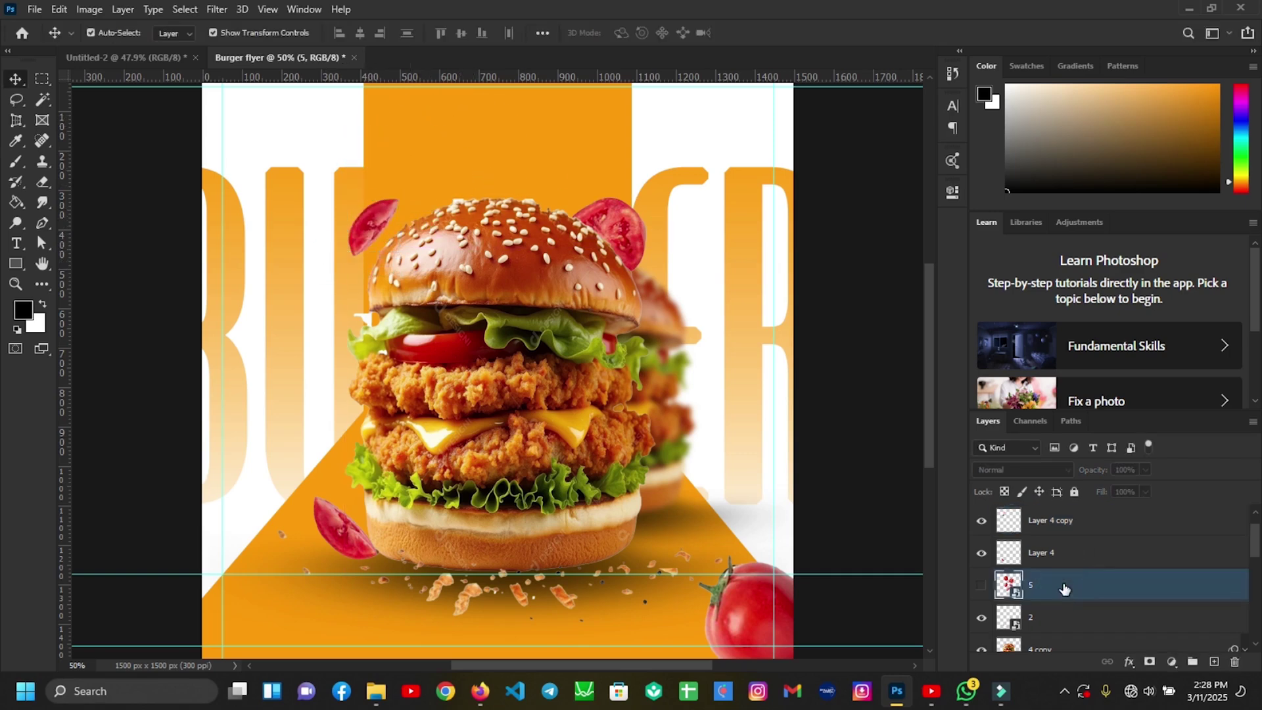
pyautogui.press('Delete')
pyautogui.click(762, 621)
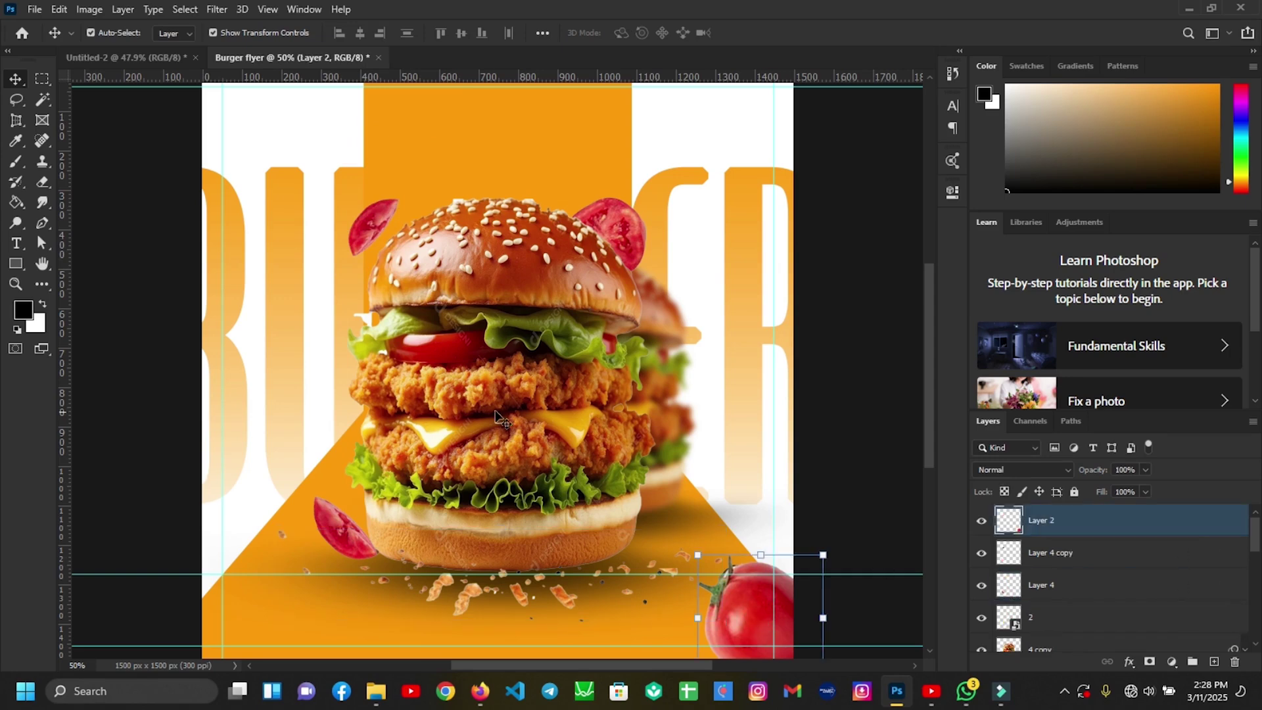
pyautogui.click(207, 8)
pyautogui.moveTo(248, 193)
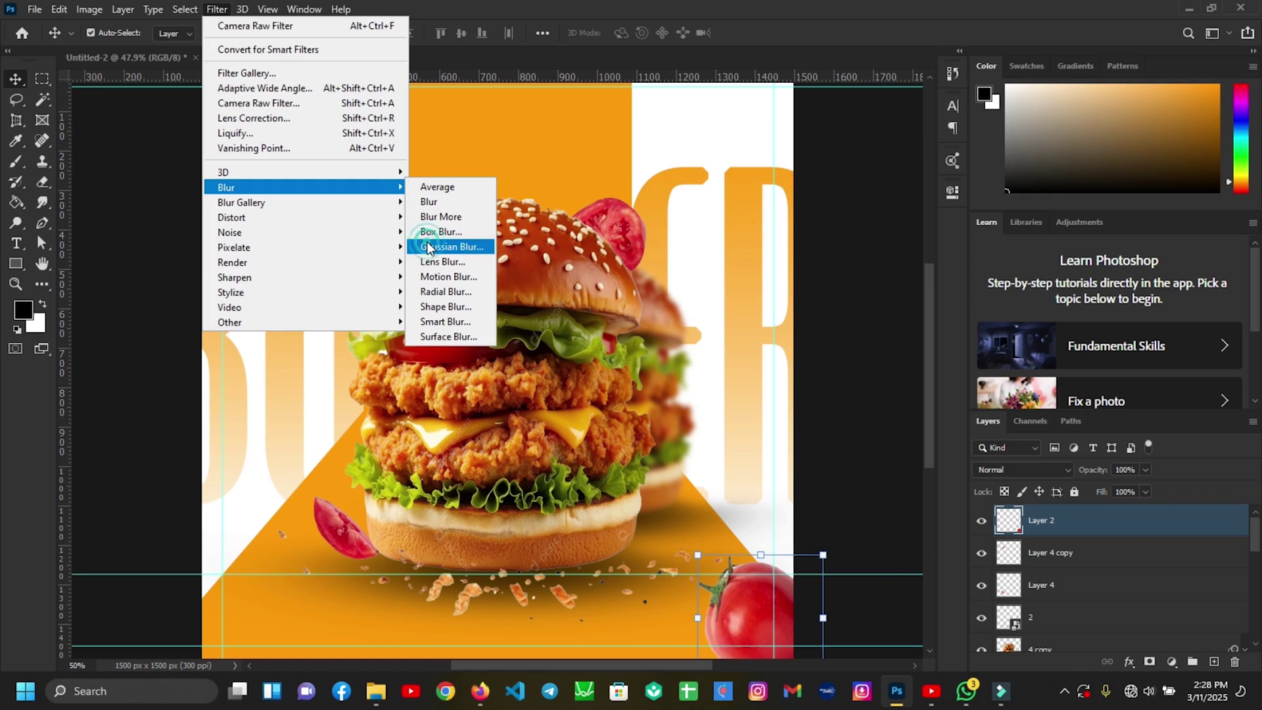
pyautogui.click(424, 246)
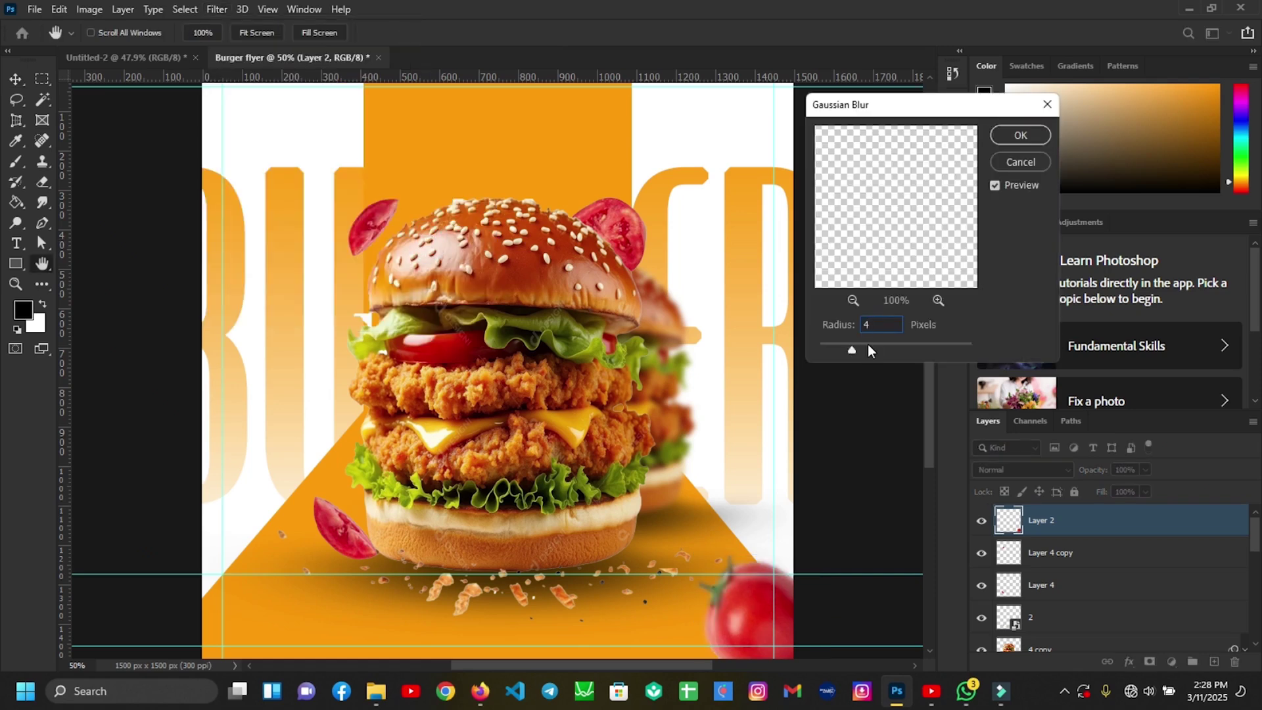
pyautogui.write('4.1')
pyautogui.click(1020, 135)
pyautogui.press('v')
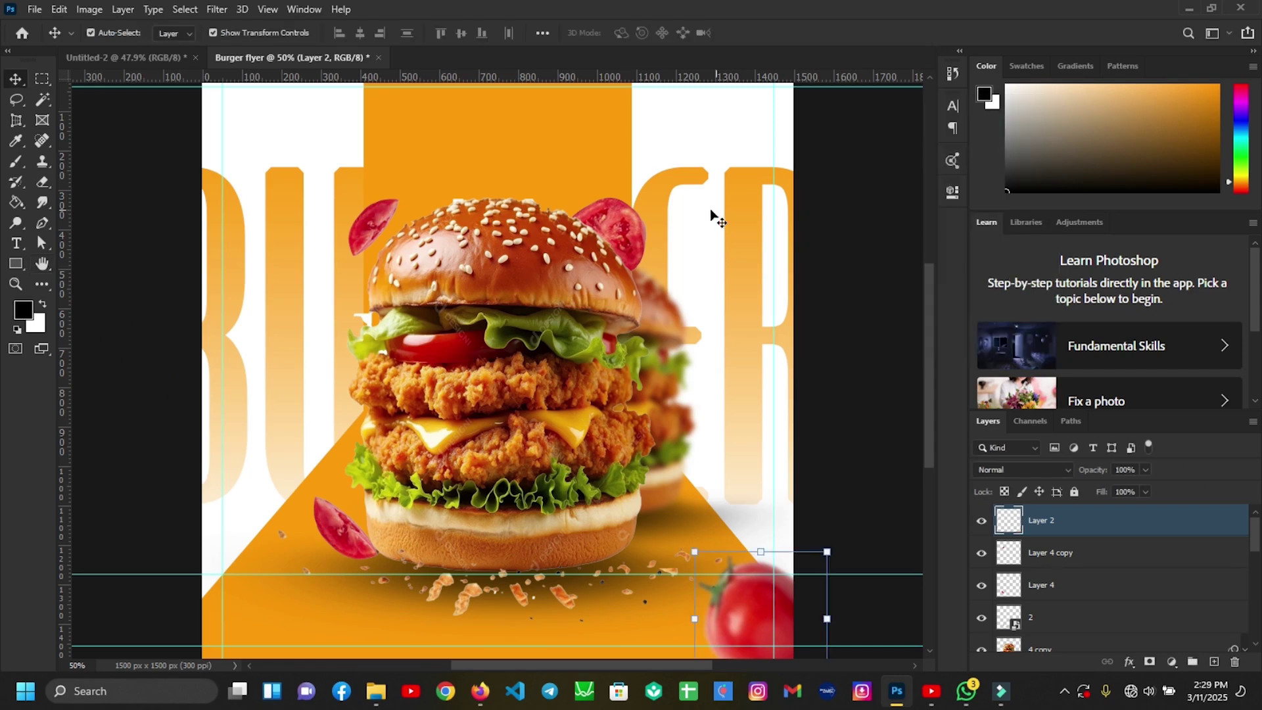
# Step: Apply a Gaussian Blur with a 4.2-pixel radius to the round tomato slice behind the top bun
pyautogui.click(627, 236)
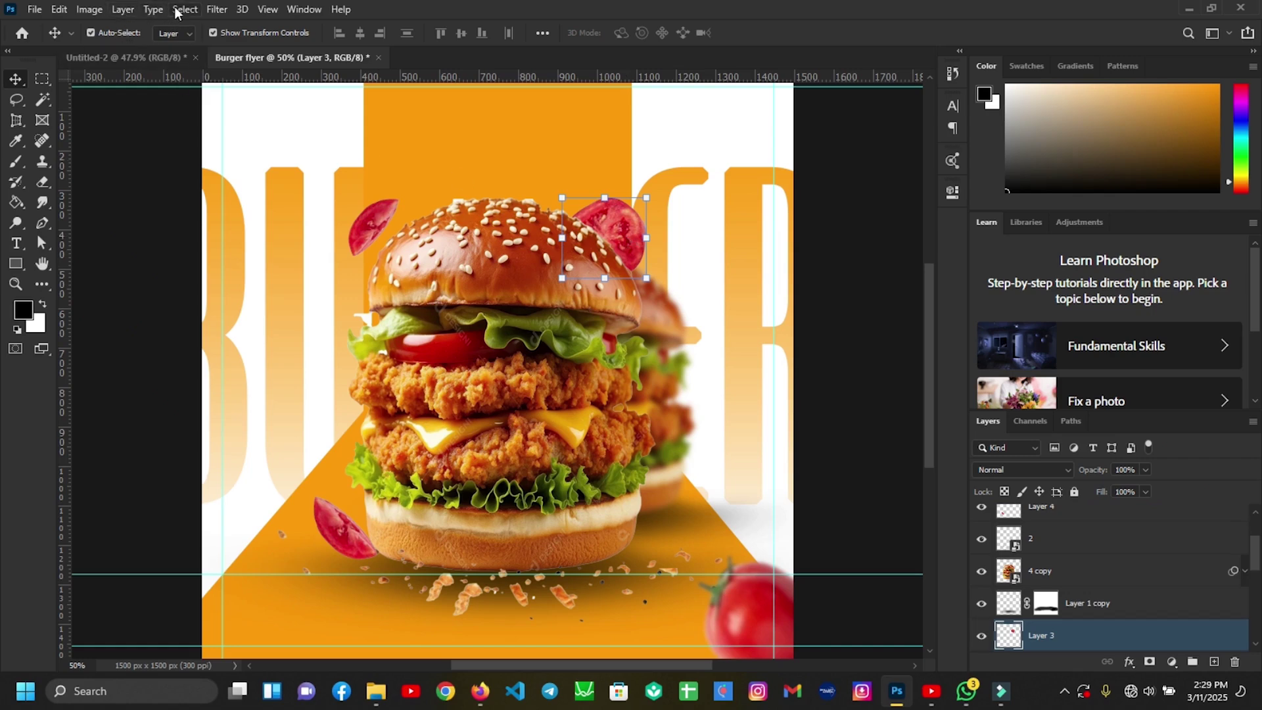
pyautogui.click(217, 10)
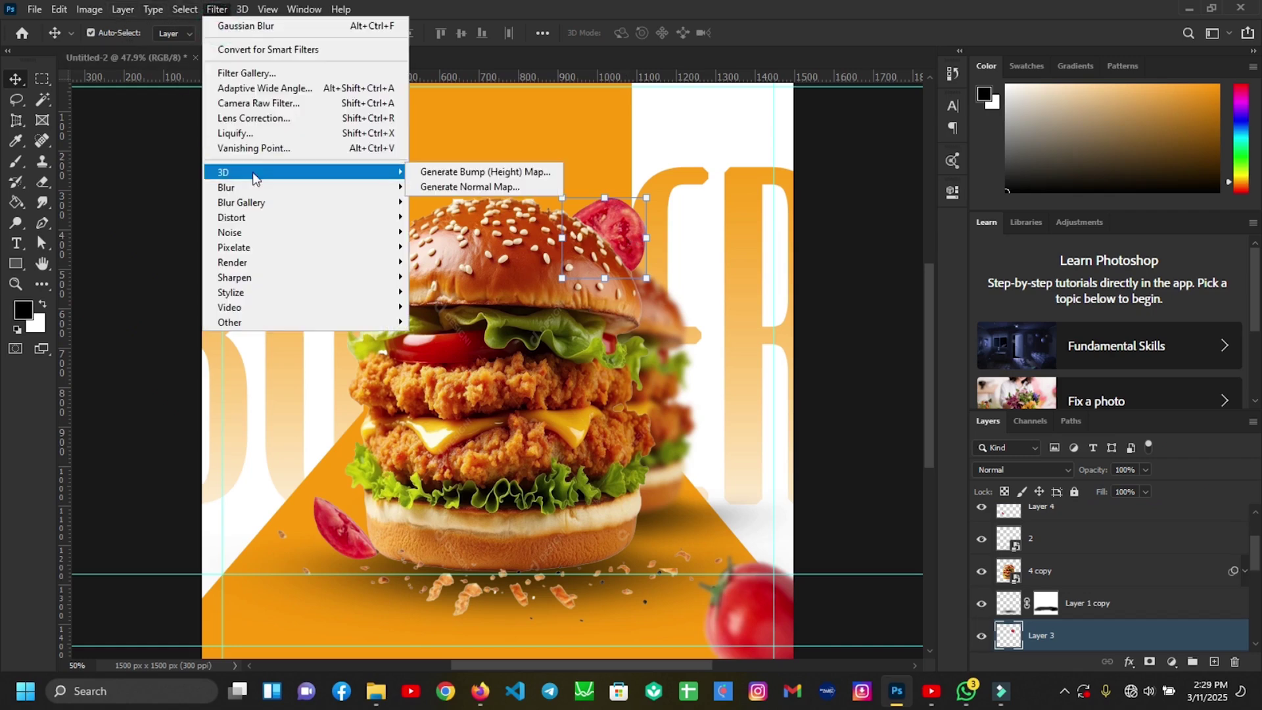
pyautogui.moveTo(276, 188)
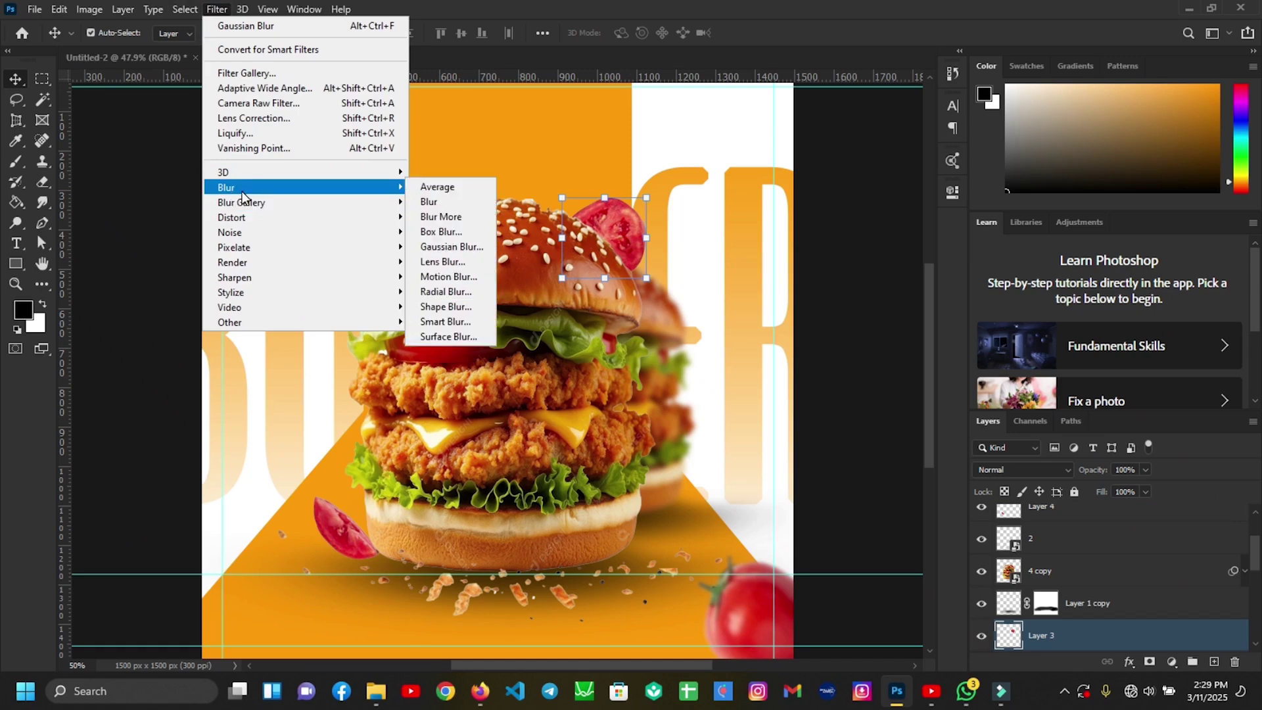
pyautogui.click(436, 247)
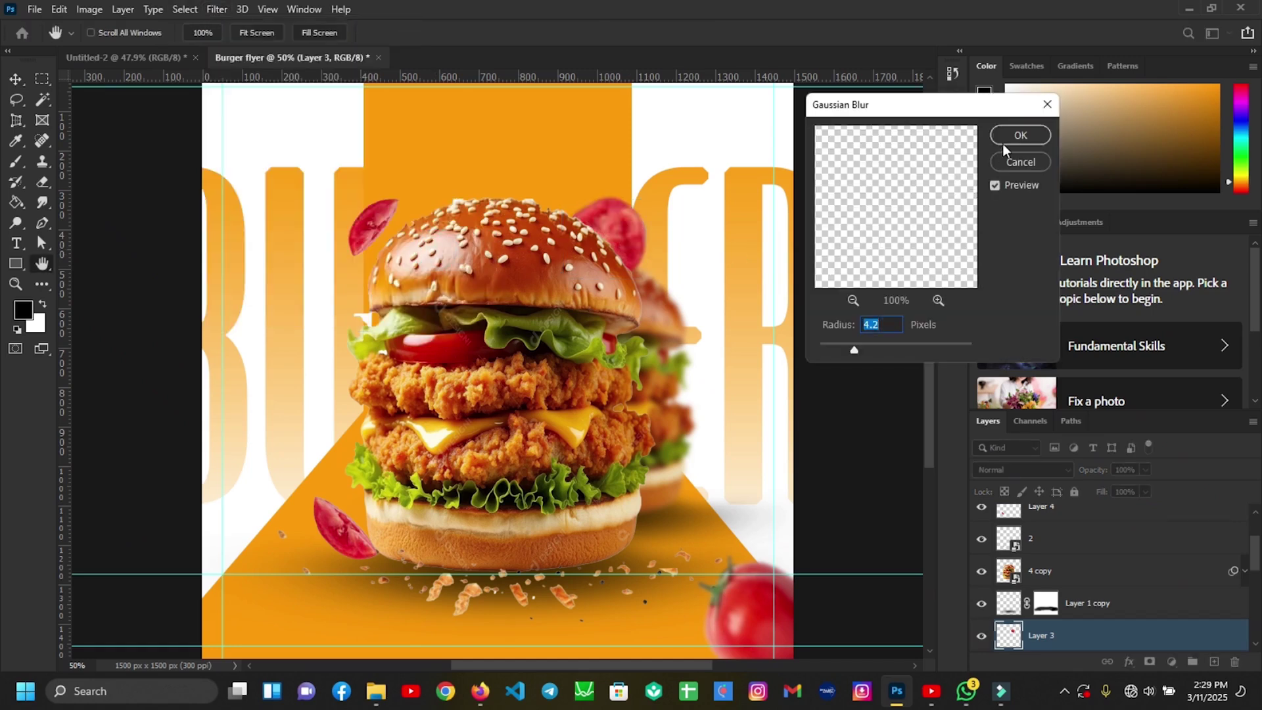
pyautogui.click(1012, 136)
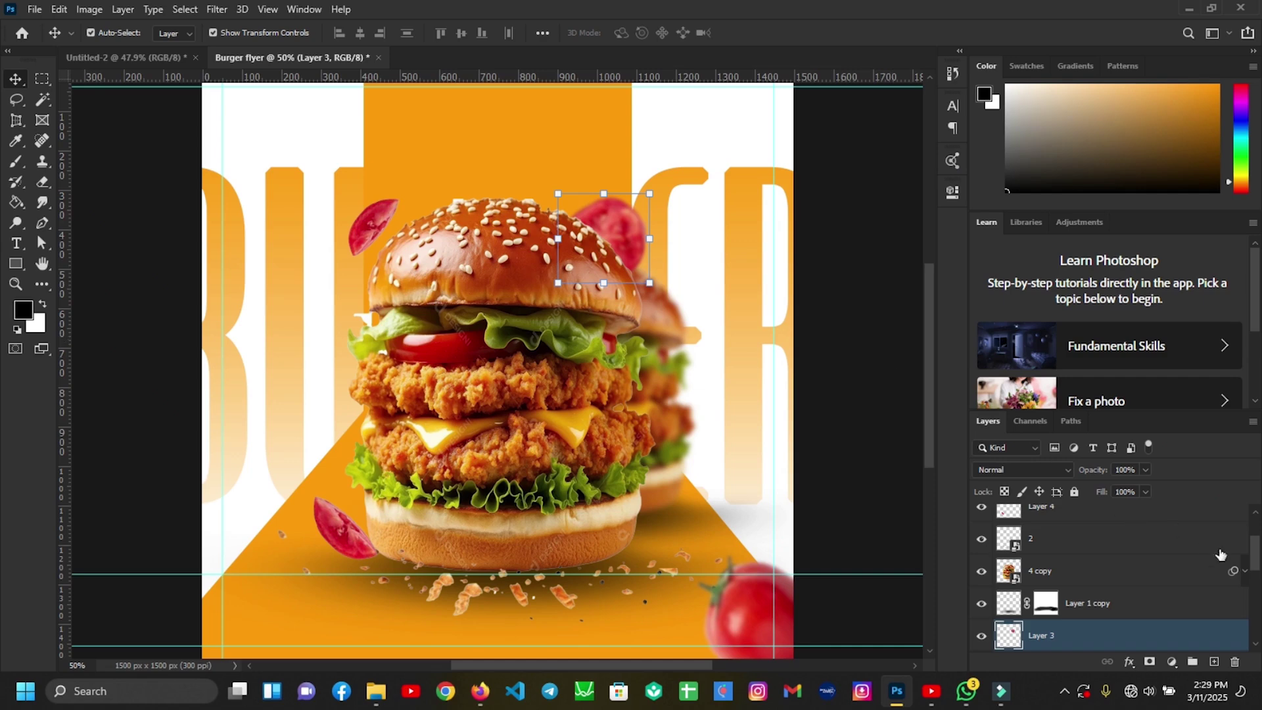
# Step: Combine the two tomato wedge layers, Layer 4 copy and Layer 4, into a single smart object
pyautogui.moveTo(1255, 562); pyautogui.dragTo(1258, 506)
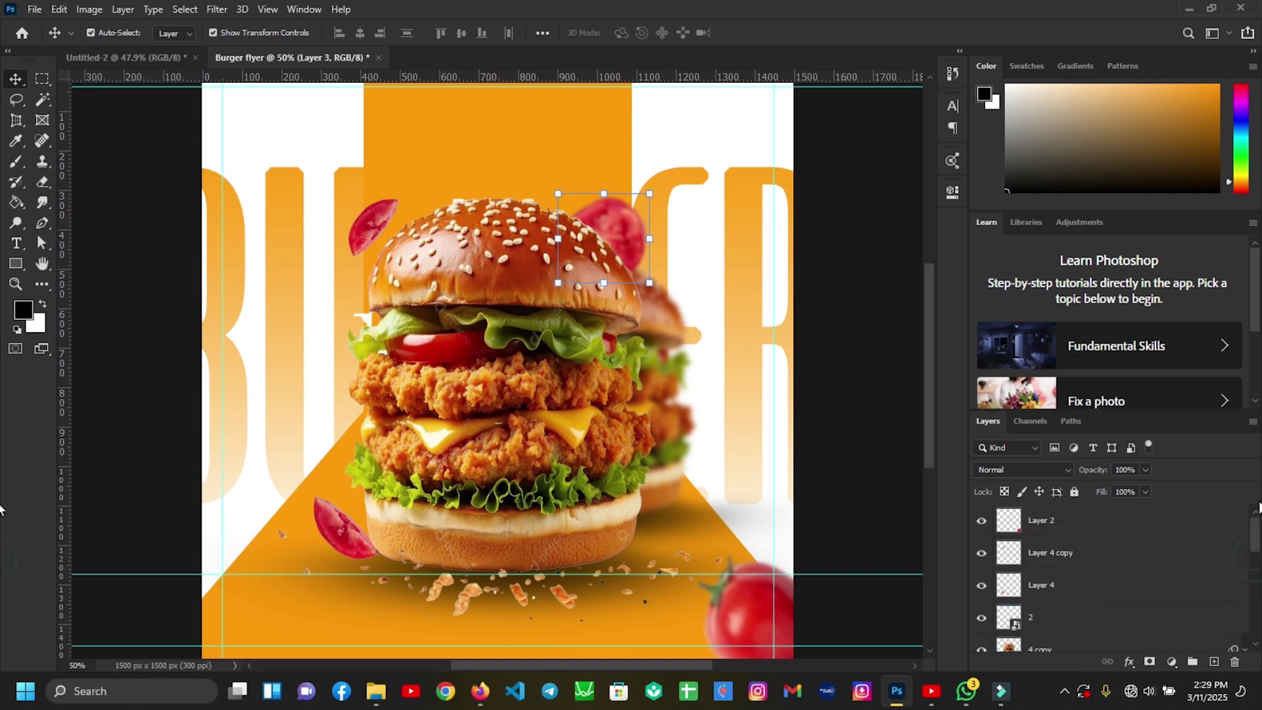
pyautogui.click(1089, 521)
pyautogui.click(1066, 555)
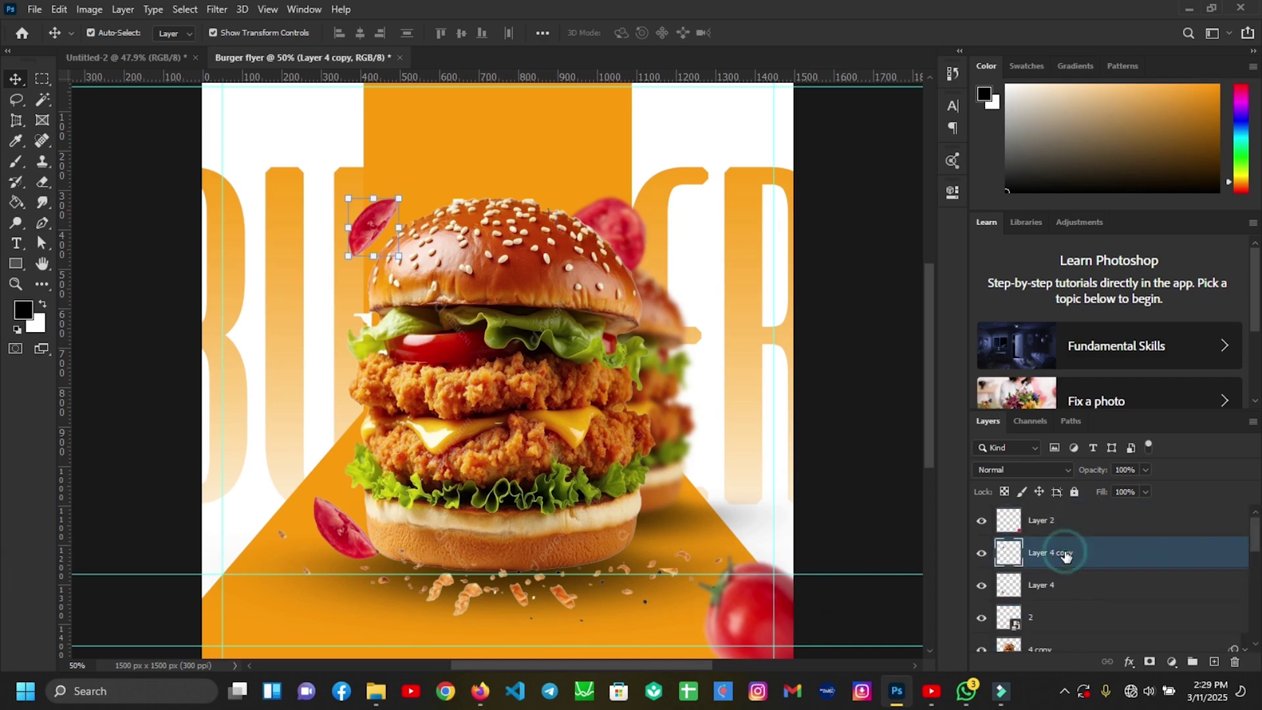
pyautogui.keyDown('shift'); pyautogui.click(1056, 580); pyautogui.keyUp('shift')
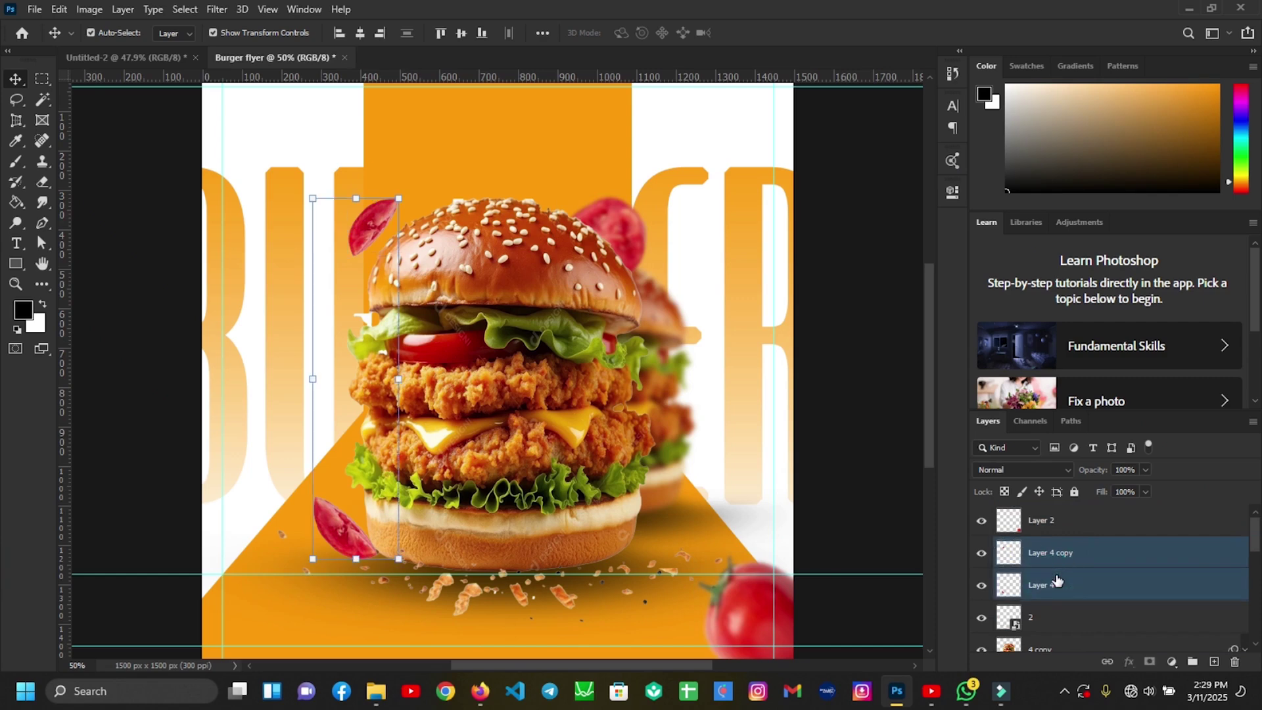
pyautogui.rightClick(1056, 580)
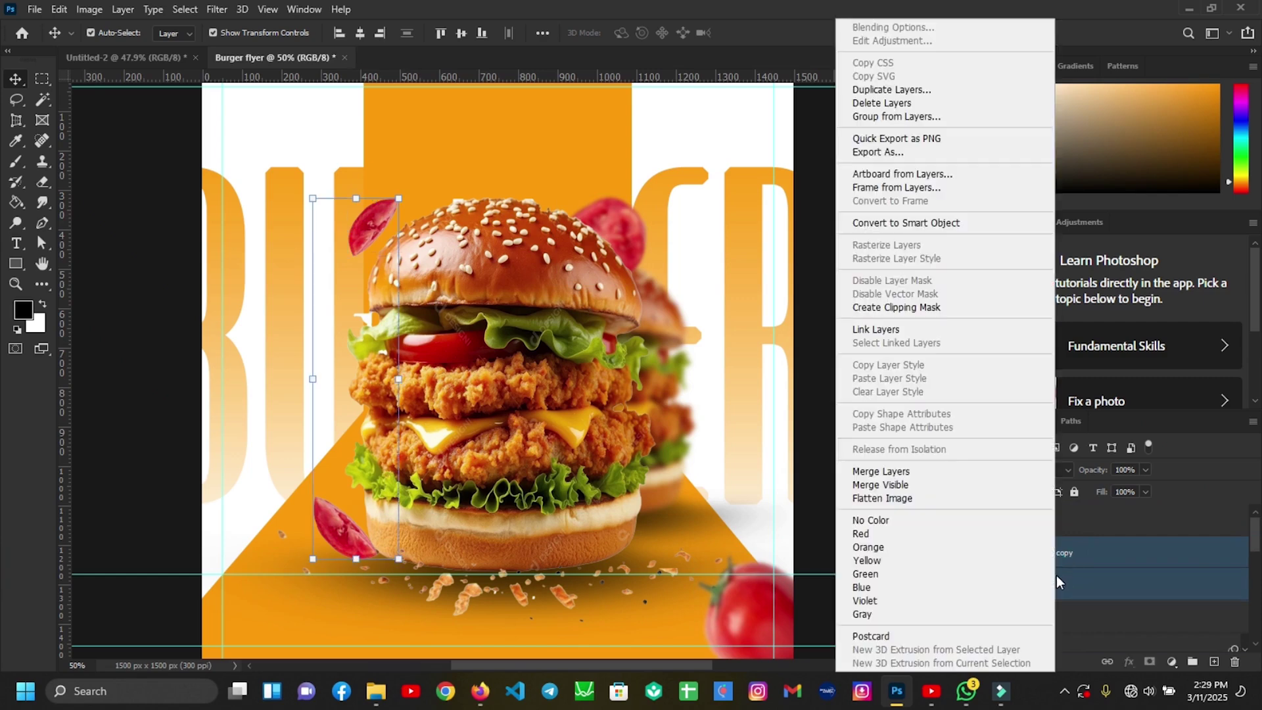
pyautogui.click(945, 227)
# Step: Apply a Gaussian Blur with a 4.2-pixel radius to the smart object containing both tomato wedges
pyautogui.click(217, 9)
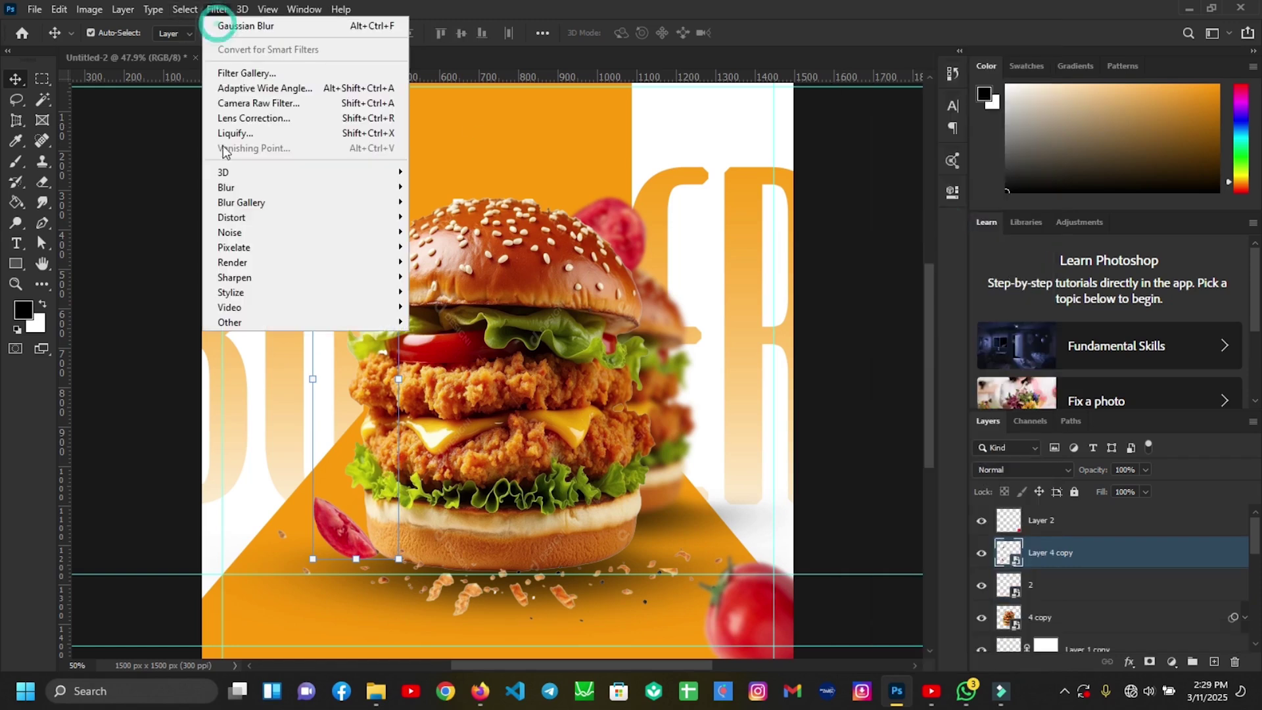
pyautogui.moveTo(329, 187)
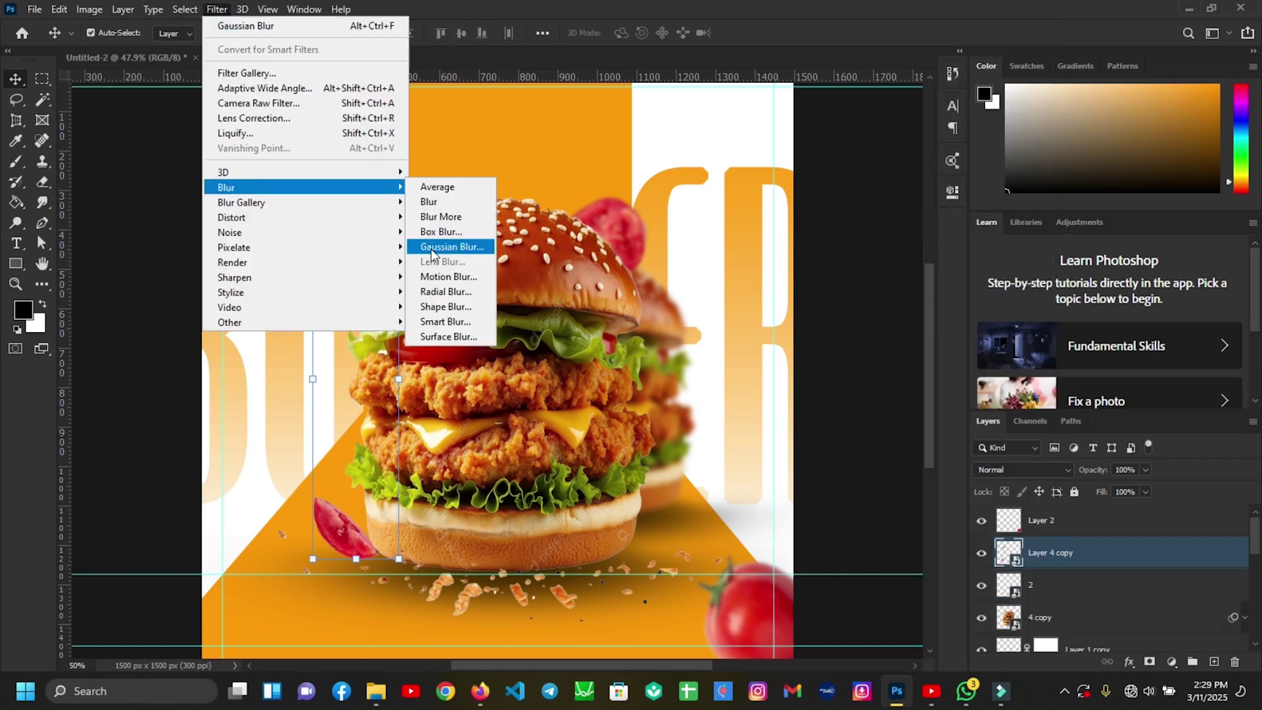
pyautogui.click(451, 247)
pyautogui.click(1019, 146)
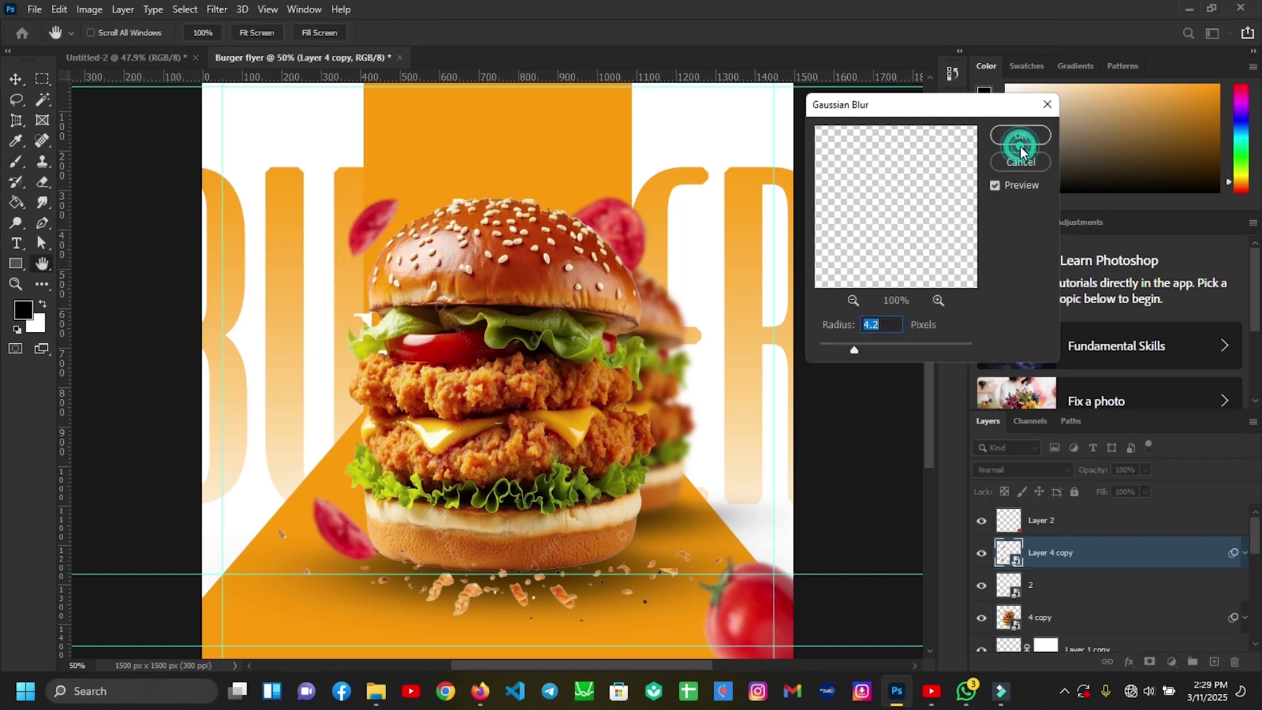
# Step: Accept the 4.2-pixel blur on the tomato wedges, and link Layer 2 with the Layer 4 copy layer
pyautogui.click(1020, 136)
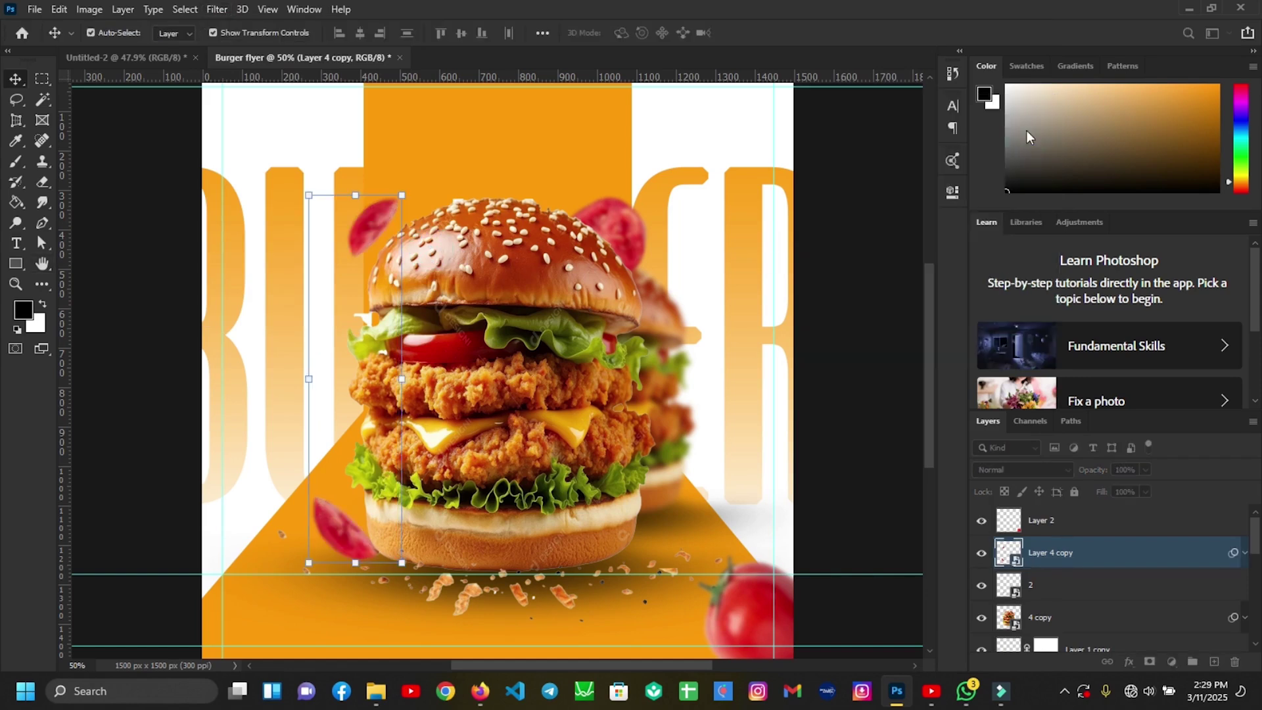
pyautogui.keyDown('shift'); pyautogui.click(1083, 532); pyautogui.keyUp('shift')
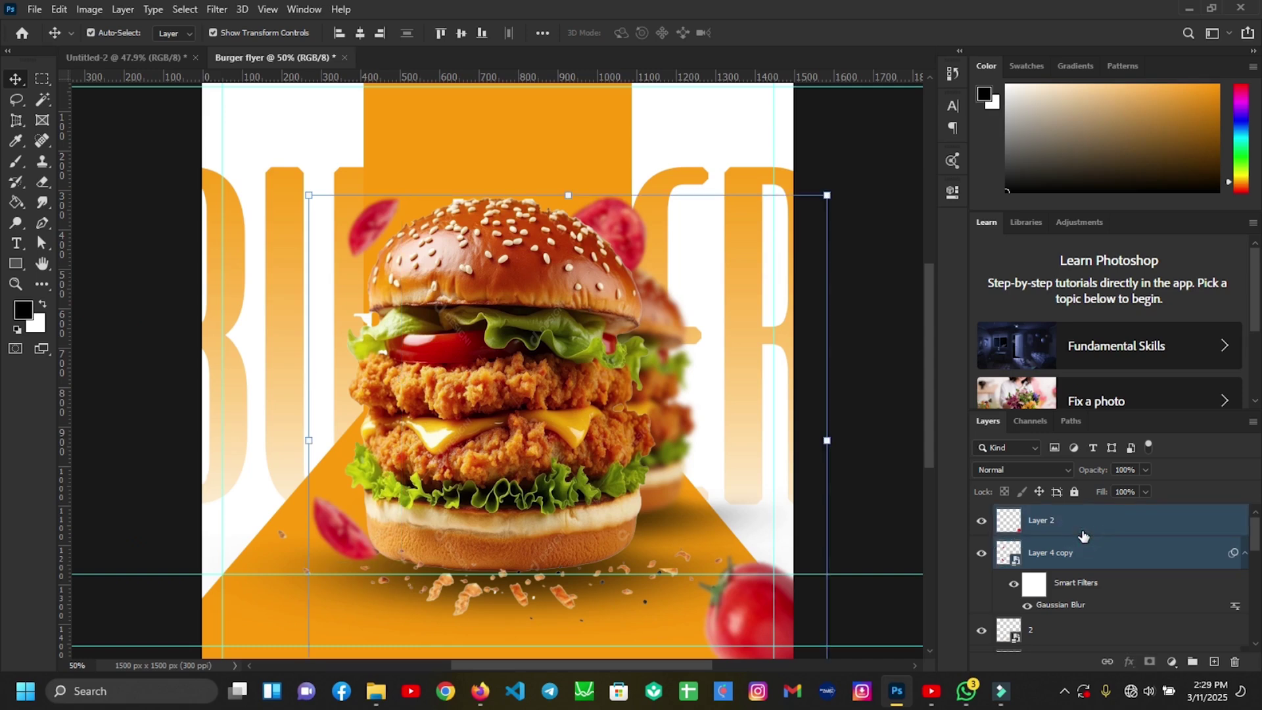
pyautogui.click(899, 498)
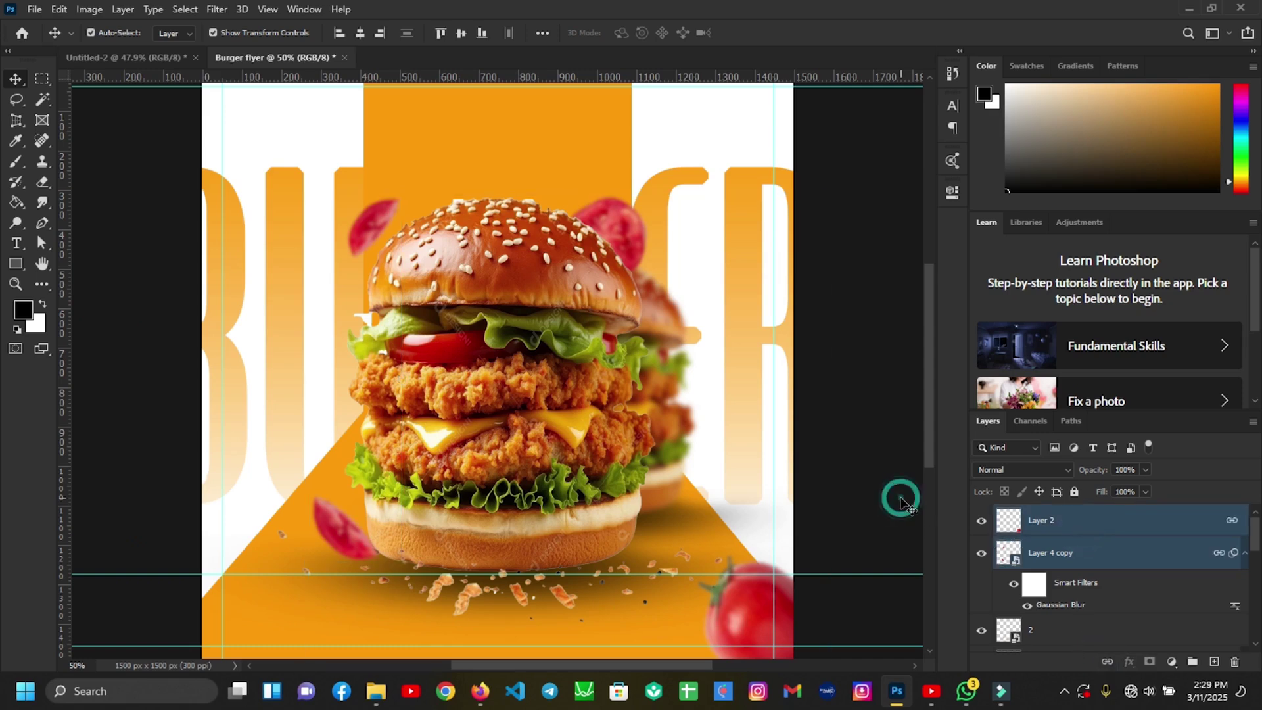
pyautogui.click(561, 597)
pyautogui.click(863, 494)
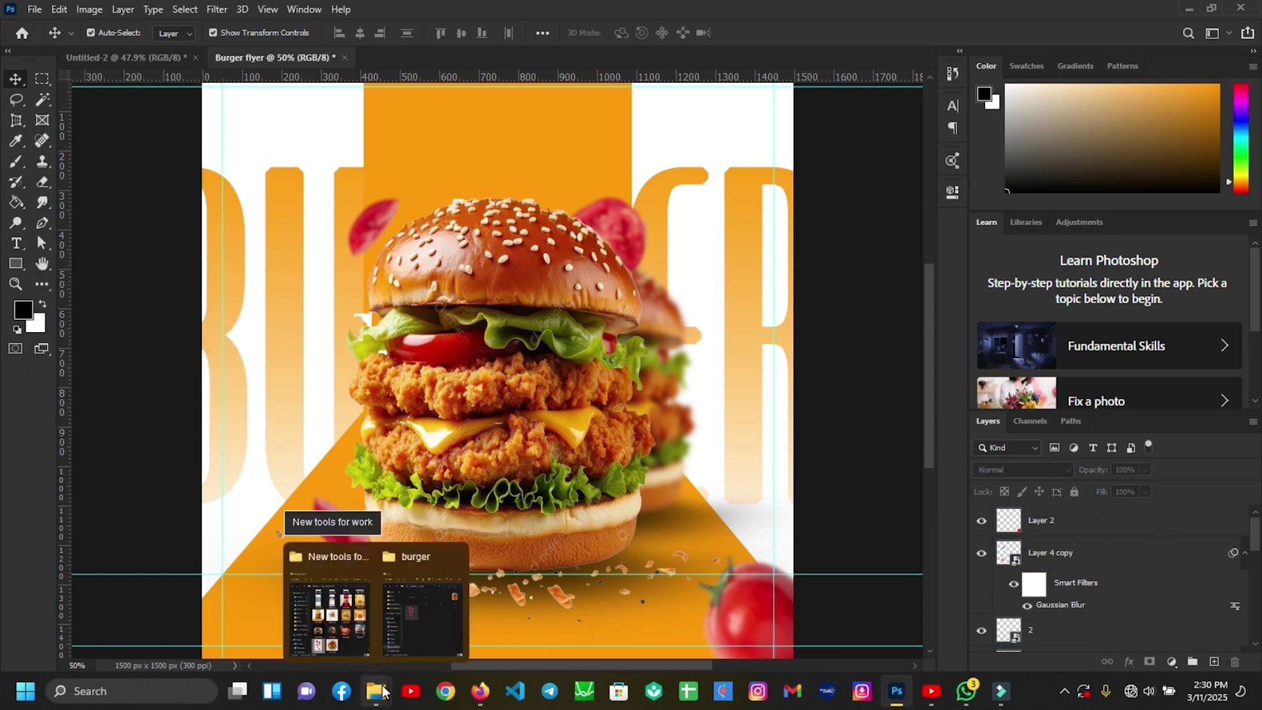
# Step: Place the white contact text image from the burger folder and lower it onto the orange floor beneath the burger
pyautogui.click(424, 611)
pyautogui.moveTo(248, 223); pyautogui.dragTo(600, 609)
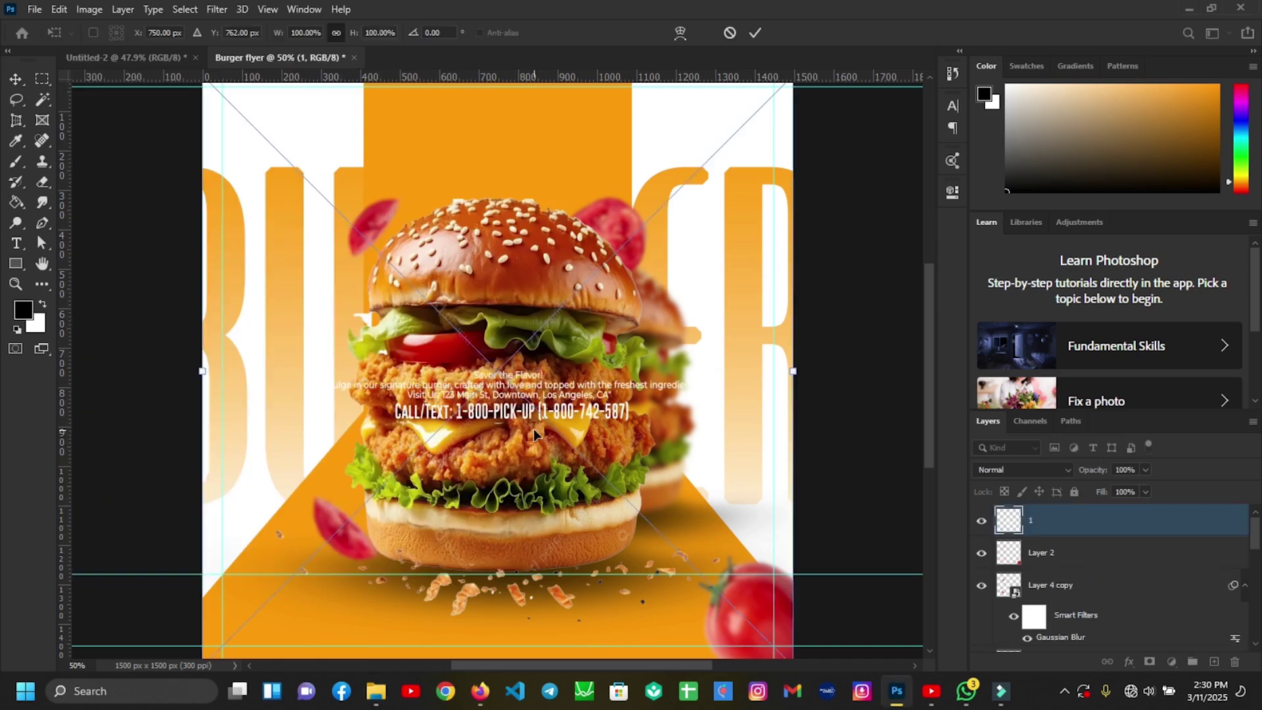
pyautogui.hotkey('shift', 'Down')
pyautogui.hotkey('shift', 'Down')
pyautogui.hotkey('shift', 'Down')
pyautogui.hotkey('shift', 'Down')
pyautogui.hotkey('shift', 'Down')
pyautogui.hotkey('shift', 'Down')
pyautogui.hotkey('shift', 'Down')
pyautogui.hotkey('shift', 'Down')
pyautogui.hotkey('shift', 'Down')
pyautogui.hotkey('shift', 'Down')
pyautogui.hotkey('shift', 'Down')
pyautogui.hotkey('shift', 'Down')
pyautogui.hotkey('shift', 'Down')
pyautogui.hotkey('shift', 'Down')
pyautogui.hotkey('shift', 'Down')
pyautogui.hotkey('shift', 'Down')
pyautogui.hotkey('shift', 'Down')
pyautogui.hotkey('shift', 'Down')
pyautogui.hotkey('shift', 'Down')
pyautogui.hotkey('shift', 'Down')
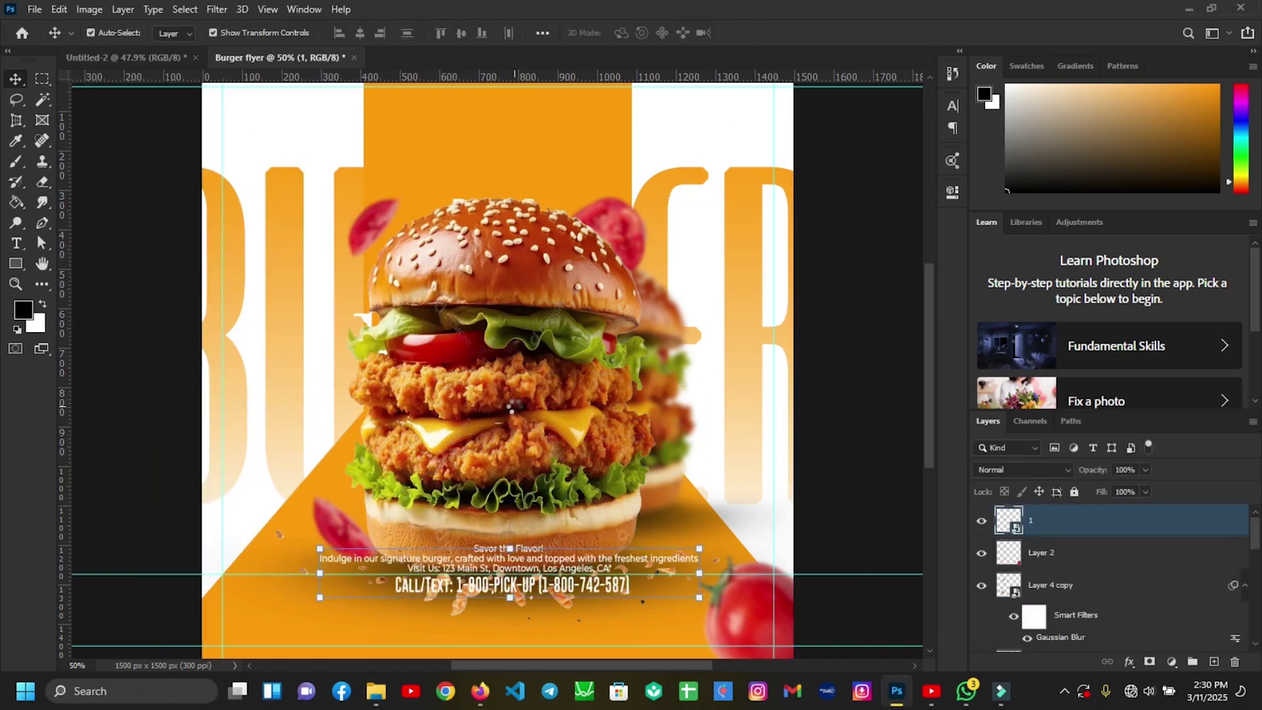
pyautogui.scroll(-2, 568, 484)
pyautogui.moveTo(590, 506); pyautogui.dragTo(579, 519)
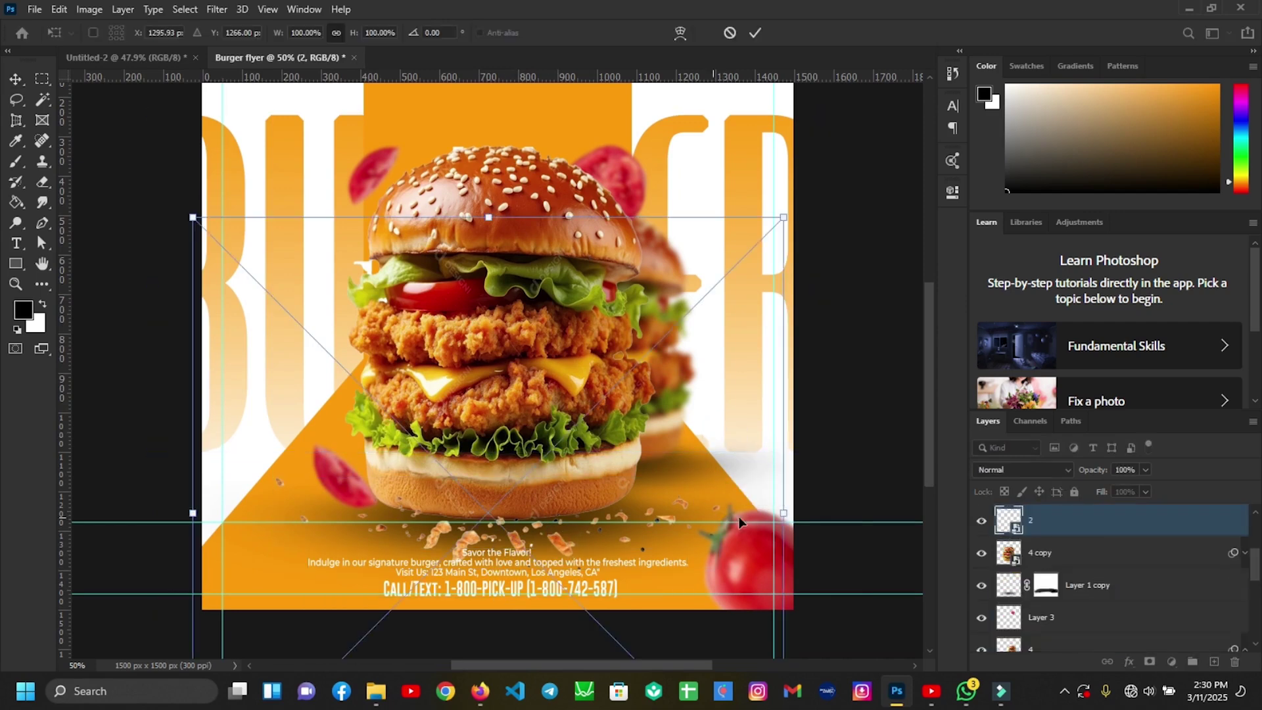
# Step: Scale the crumbs layer to about 85% and shift it about 54 px right and 4 px down beneath the burger
pyautogui.moveTo(780, 514); pyautogui.dragTo(536, 538)
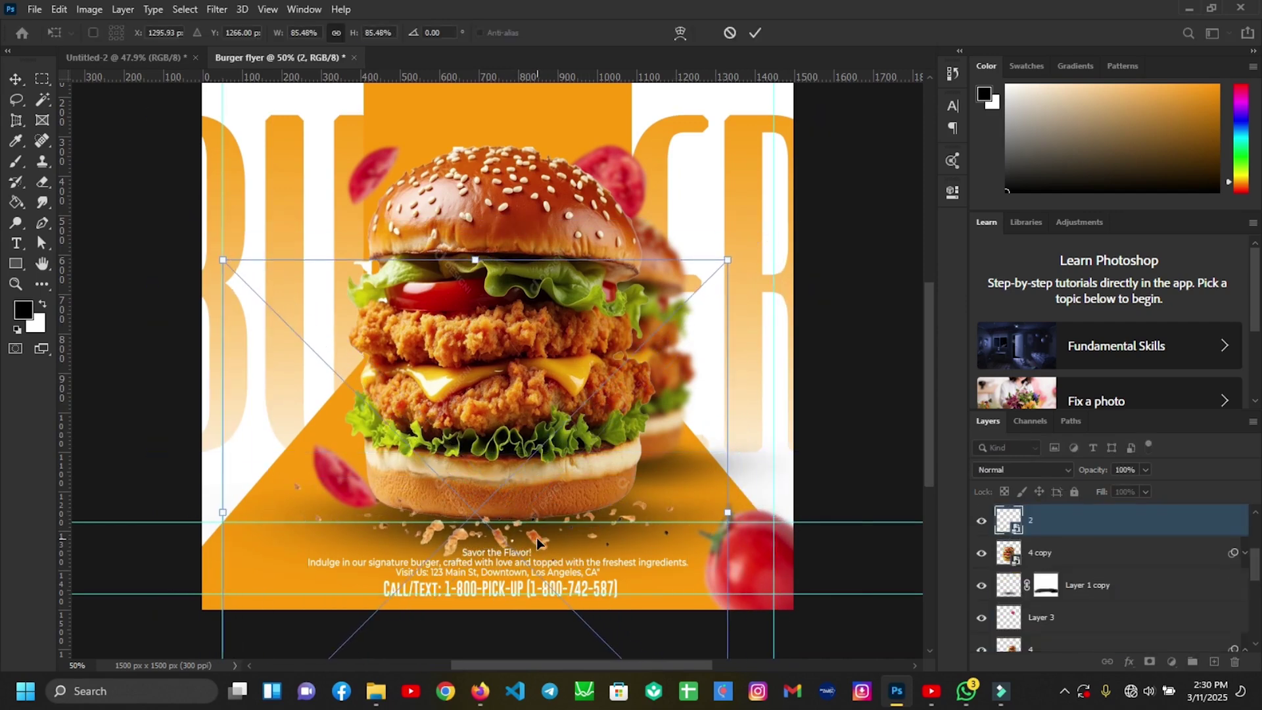
pyautogui.press('Return')
pyautogui.moveTo(677, 522); pyautogui.dragTo(578, 515)
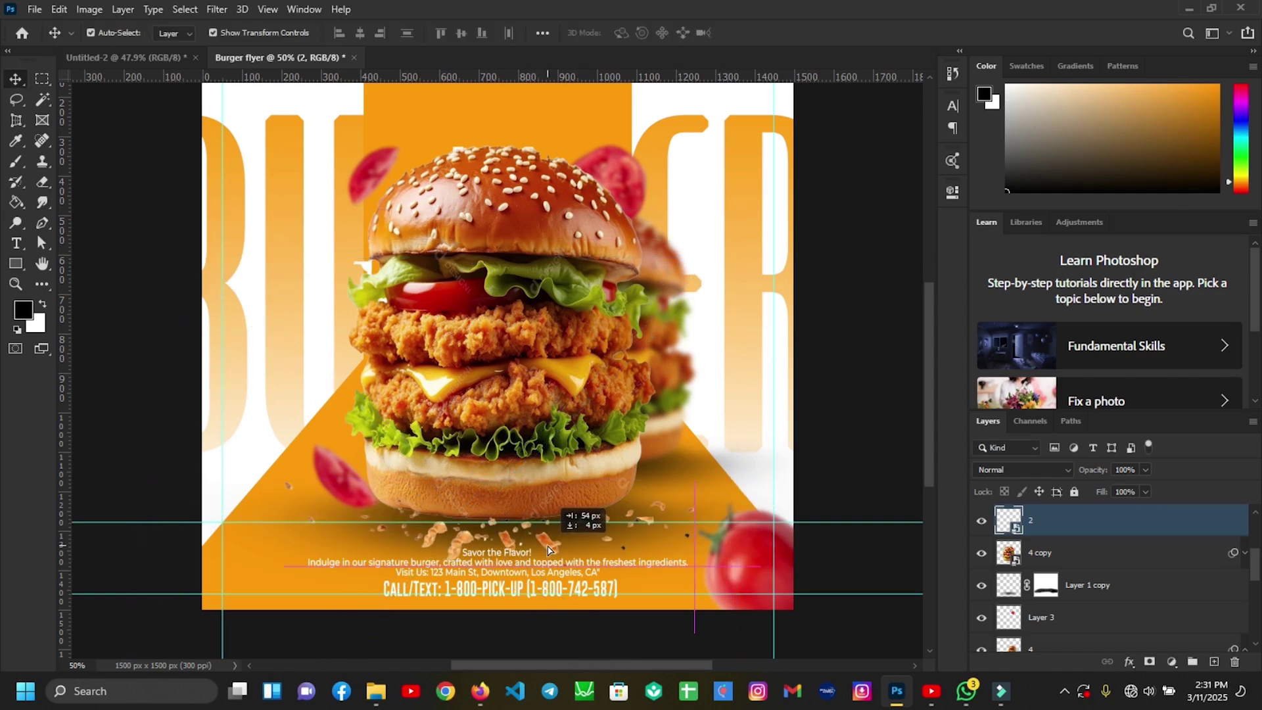
# Step: Shift the contact text block slightly left on the orange floor
pyautogui.click(577, 595)
pyautogui.click(546, 584)
pyautogui.moveTo(568, 590); pyautogui.dragTo(562, 586)
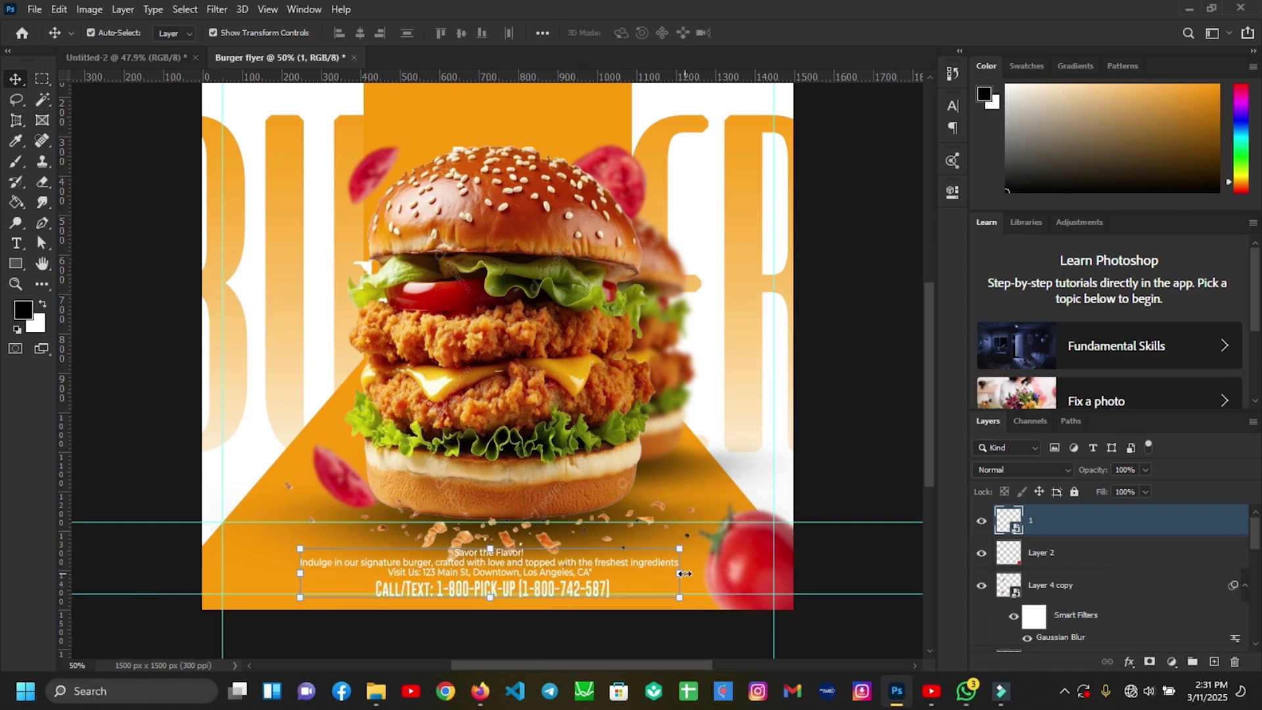
# Step: Scale the contact text block down to about 94.5% and settle it slightly lower on the orange floor
pyautogui.hotkey('ctrl', 't')
pyautogui.moveTo(772, 548); pyautogui.dragTo(771, 550)
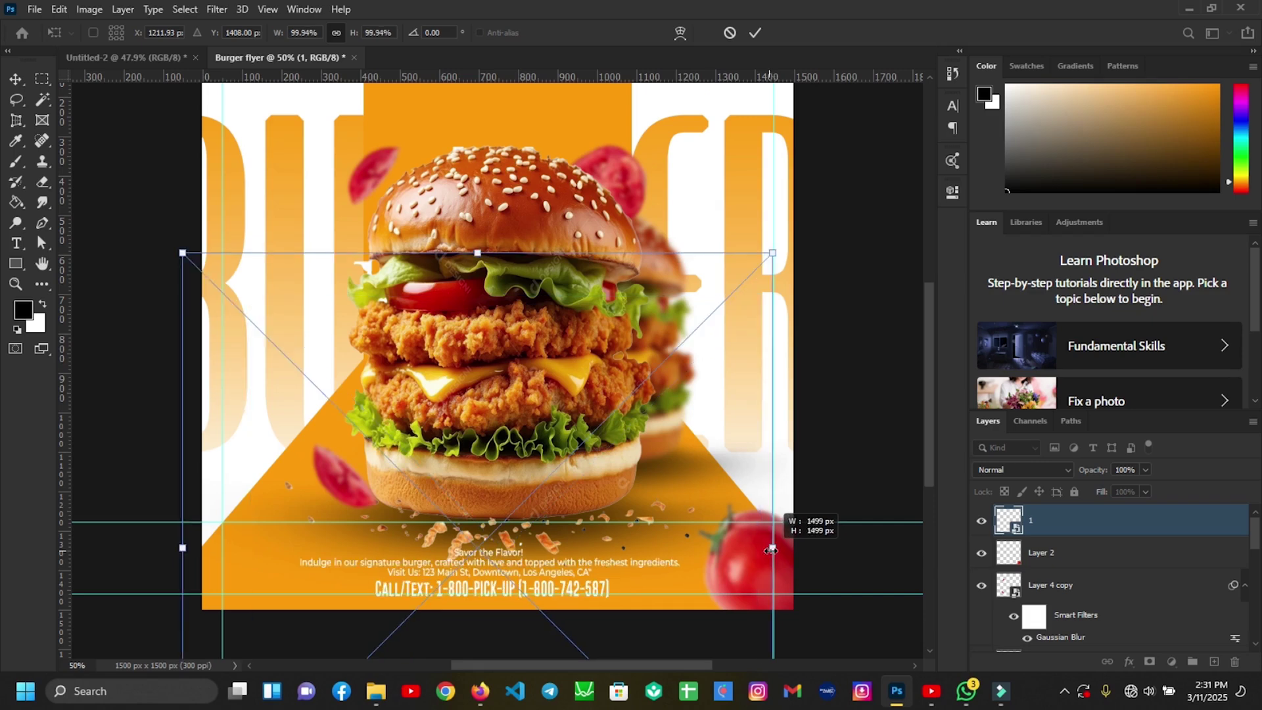
pyautogui.press('Return')
pyautogui.click(551, 569)
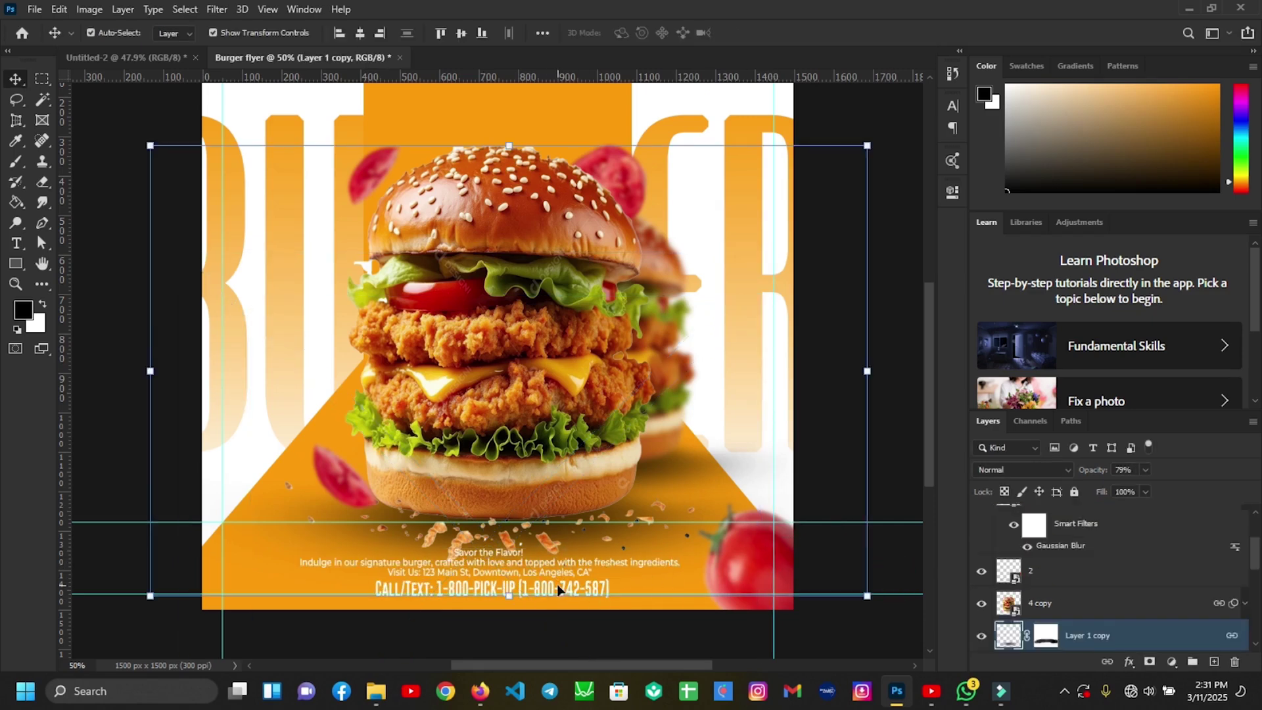
pyautogui.click(528, 570)
pyautogui.hotkey('ctrl', '+')
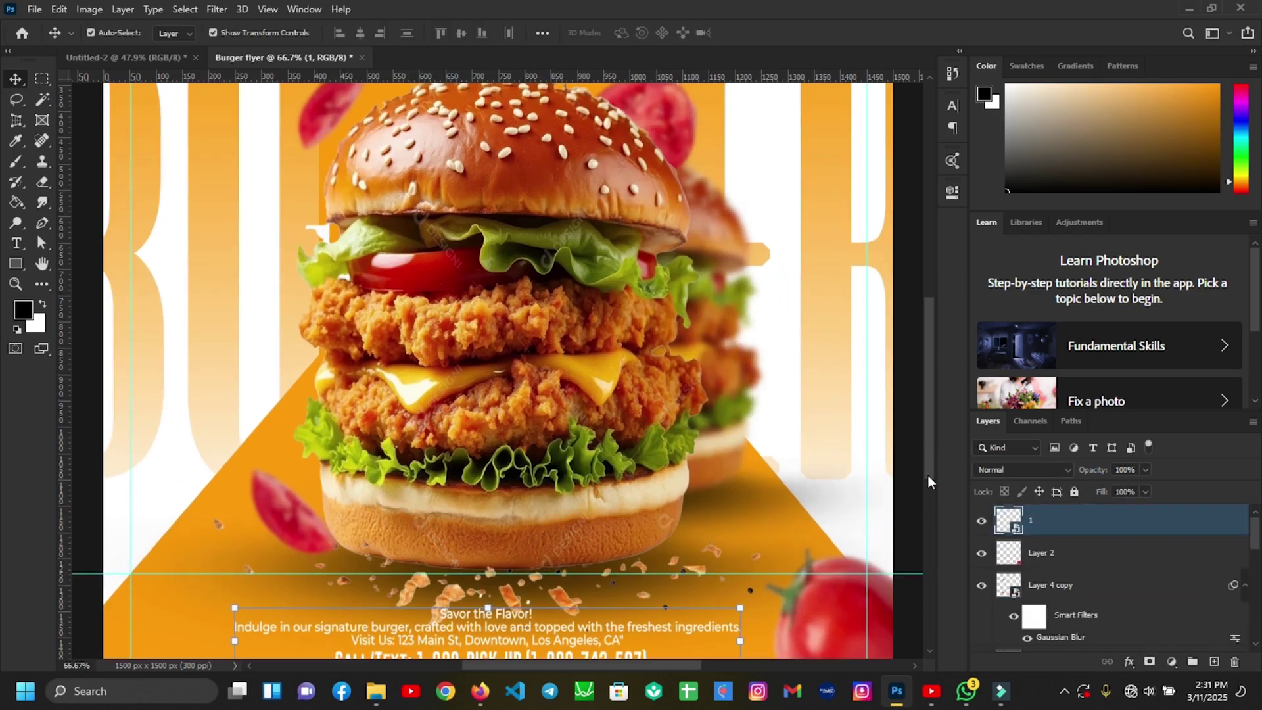
pyautogui.scroll(-2, 927, 476)
pyautogui.hotkey('ctrl', 't')
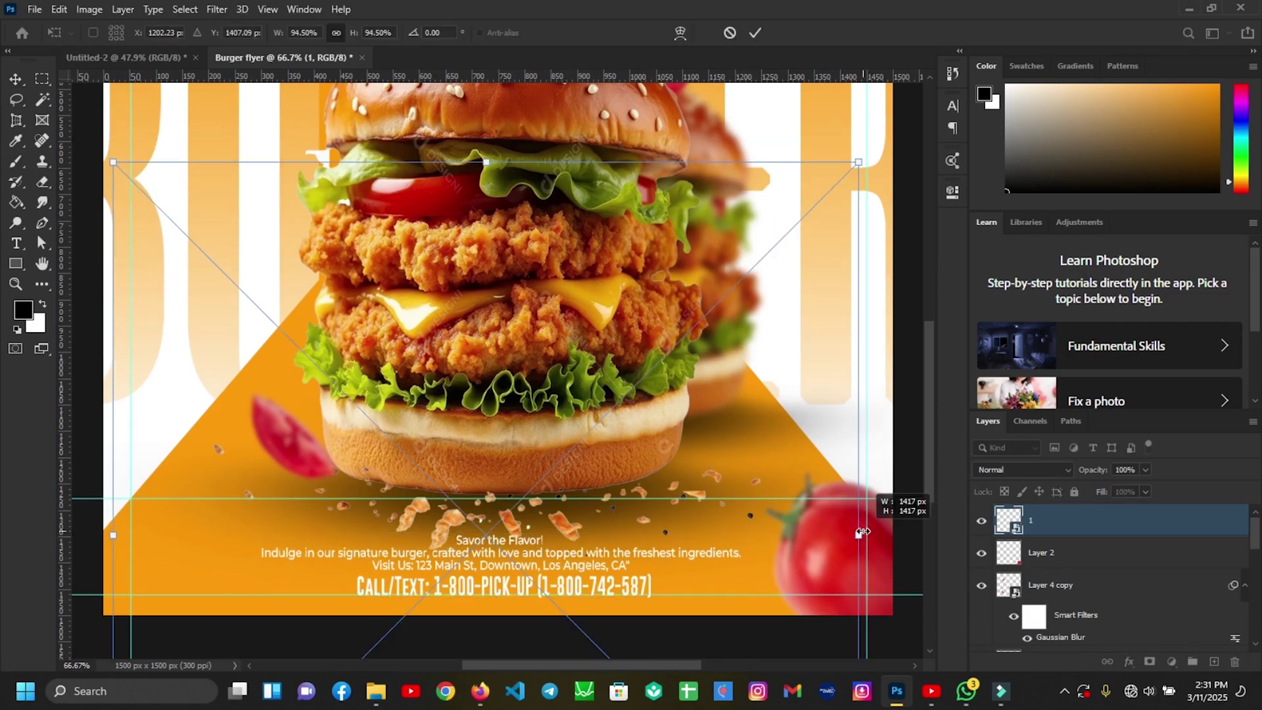
pyautogui.press('Return')
pyautogui.hotkey('ctrl', '0')
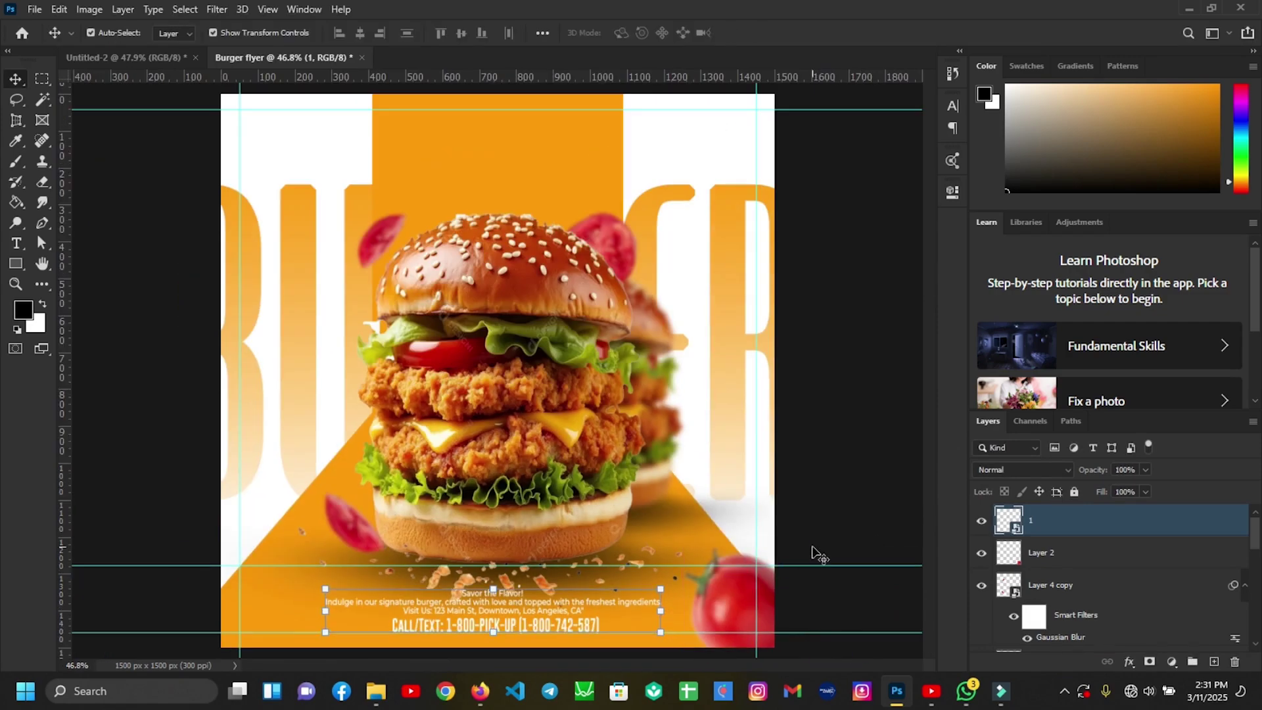
pyautogui.click(847, 485)
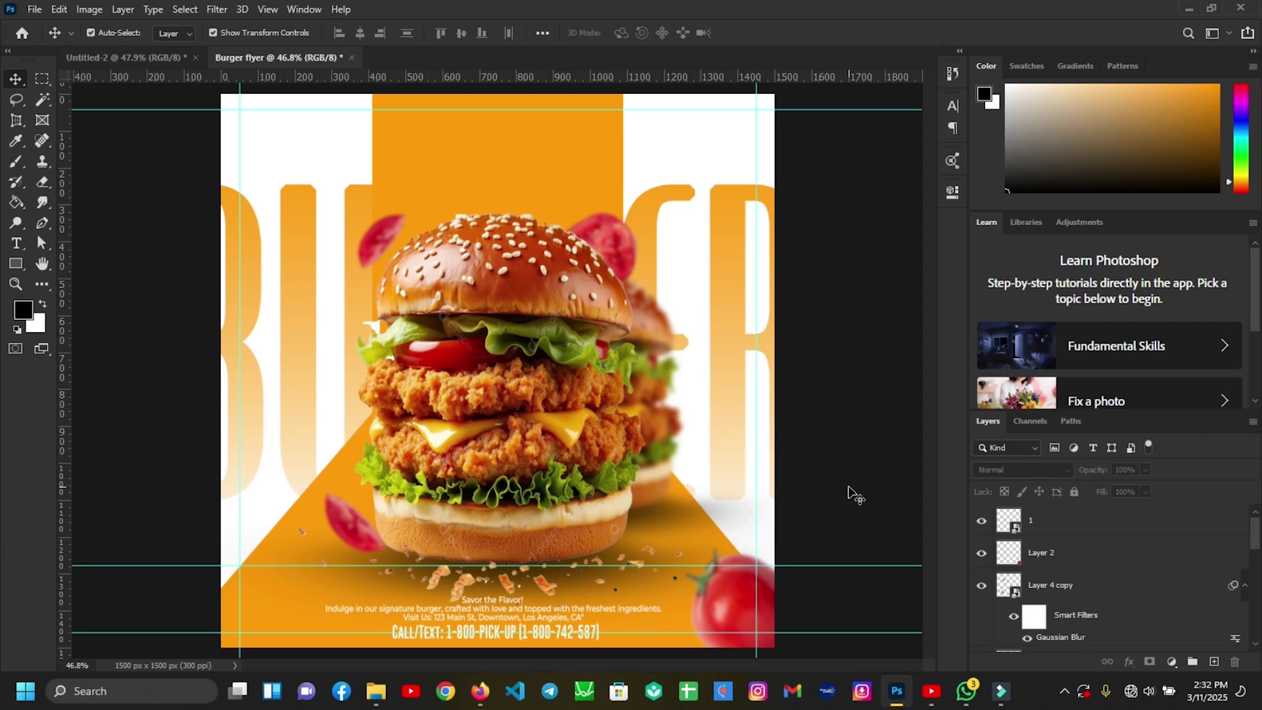
# Step: Place the PRICE $9.99 tag image from the burger folder and move it beside the burger, over the BURGER lettering's first letters
pyautogui.moveTo(376, 691)
pyautogui.click(406, 630)
pyautogui.moveTo(397, 235); pyautogui.dragTo(618, 215)
pyautogui.press('Return')
pyautogui.click(474, 360)
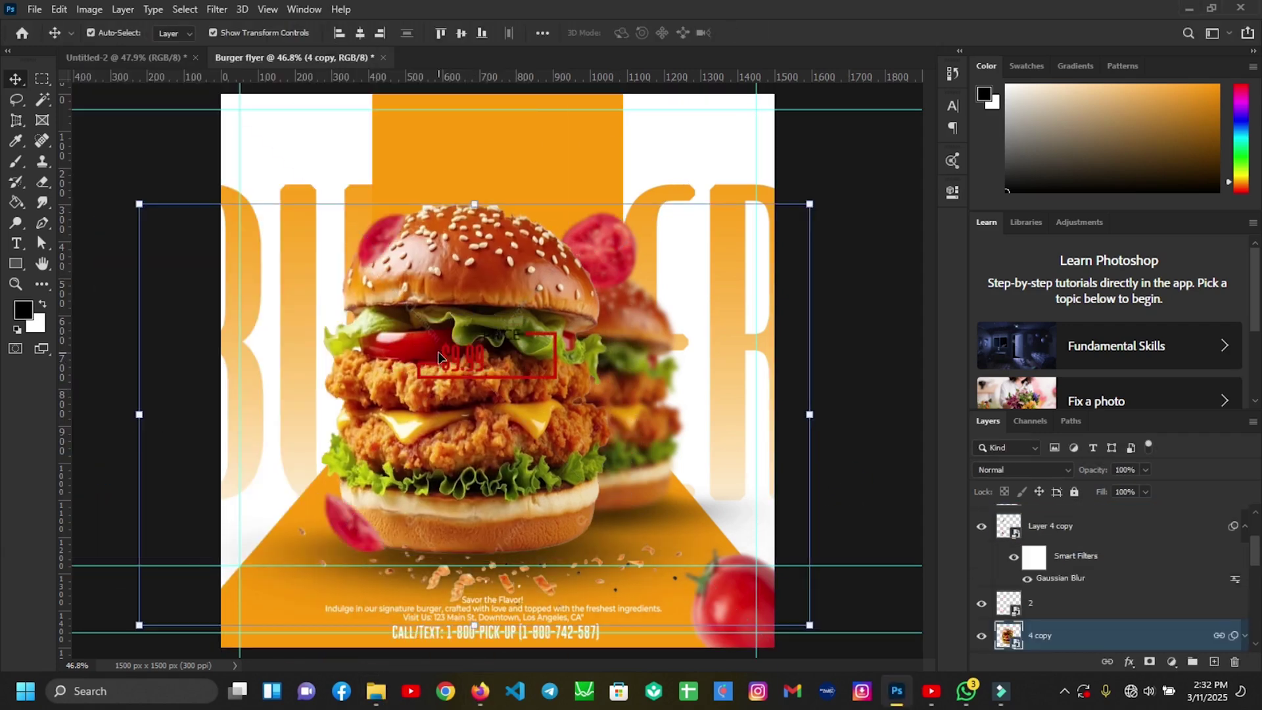
pyautogui.click(467, 360)
pyautogui.moveTo(469, 363); pyautogui.dragTo(289, 314)
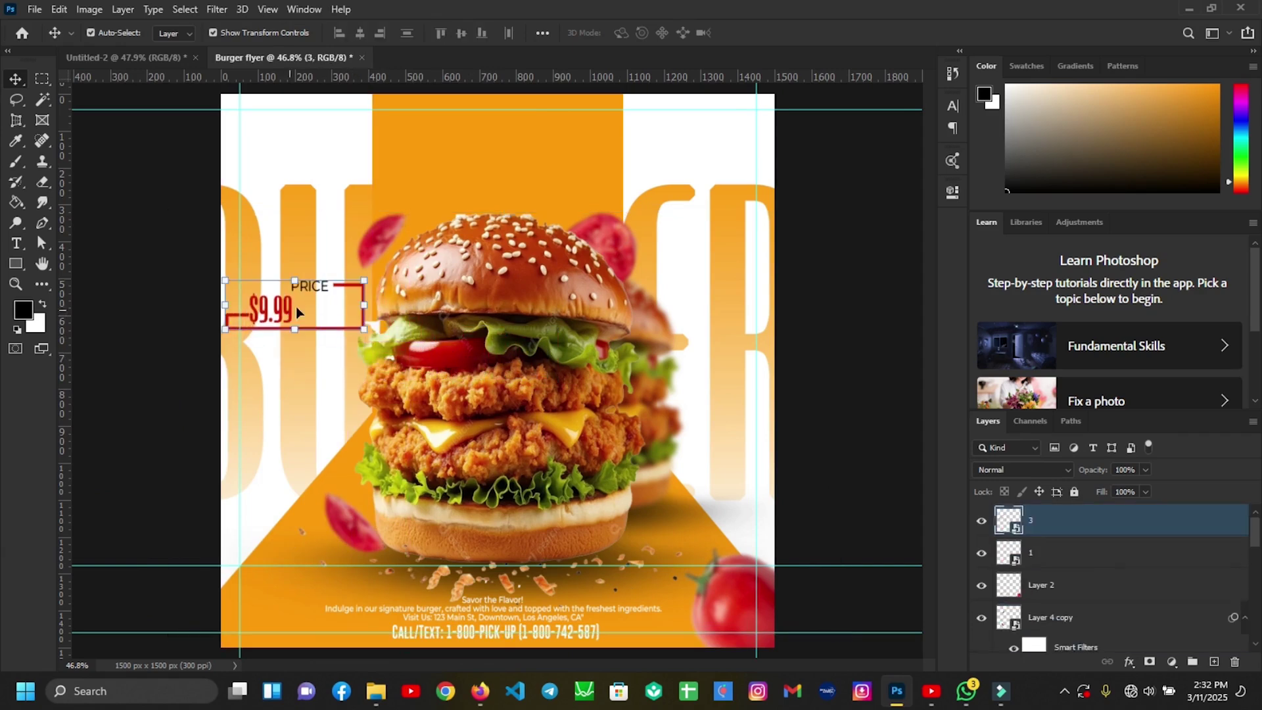
# Step: Scale the PRICE $9.99 tag down and reposition it beside the top bun, inside the left margin guide
pyautogui.moveTo(367, 300); pyautogui.dragTo(531, 318)
pyautogui.press('Return')
pyautogui.moveTo(301, 317); pyautogui.dragTo(286, 297)
pyautogui.click(841, 360)
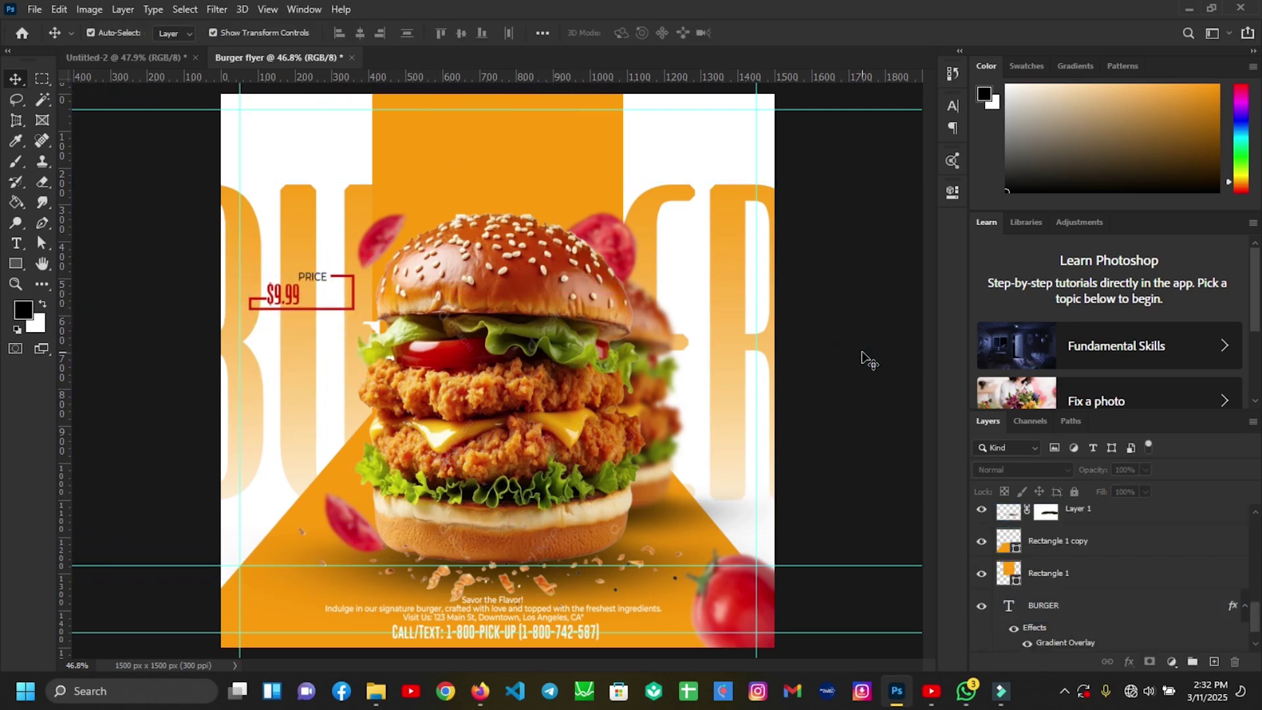
# Step: Select the price tag layer, 3, and set the Type tool's font to Hey Teacher
pyautogui.moveTo(1256, 621); pyautogui.dragTo(1255, 523)
pyautogui.click(1084, 520)
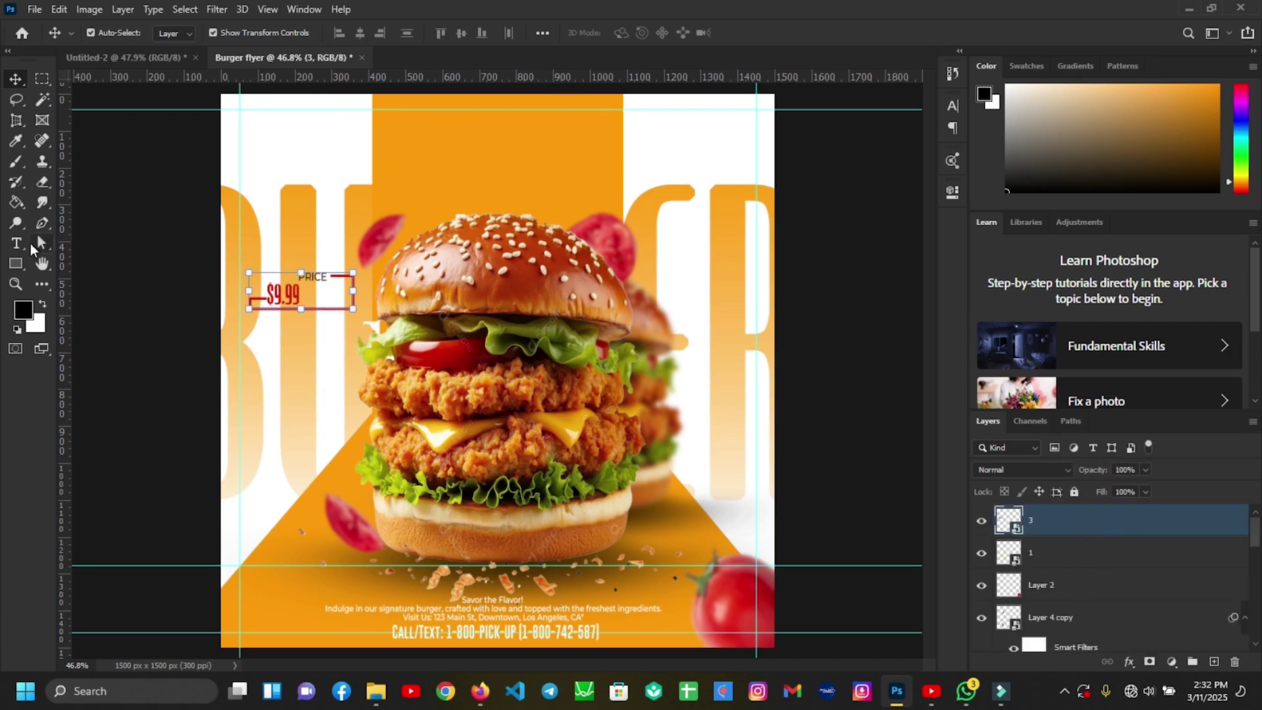
pyautogui.click(17, 243)
pyautogui.click(953, 106)
pyautogui.click(858, 129)
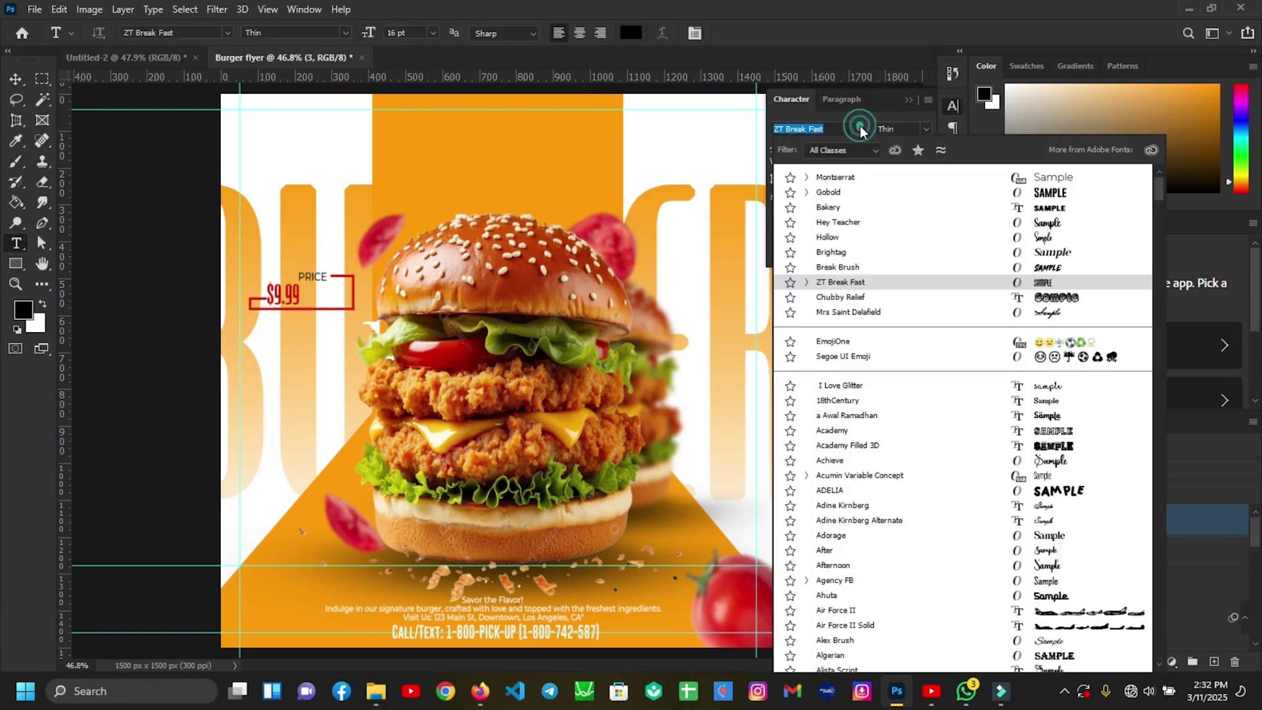
pyautogui.click(846, 223)
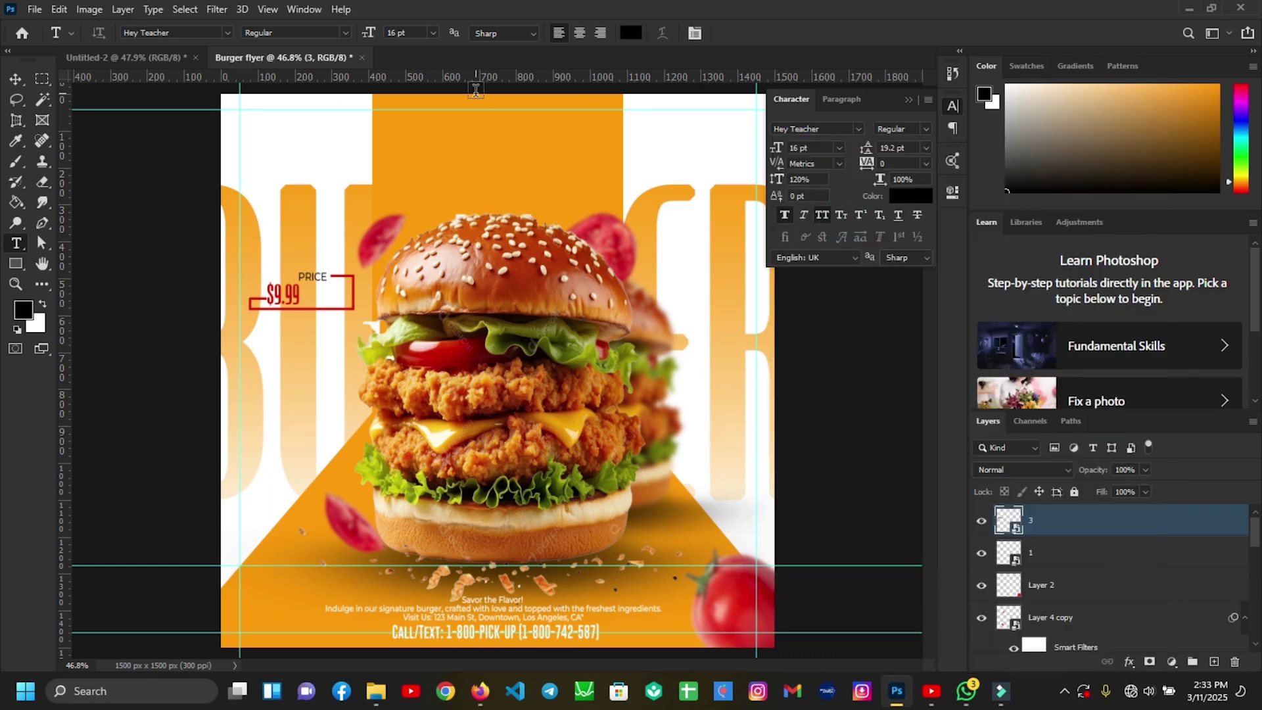
pyautogui.click(908, 102)
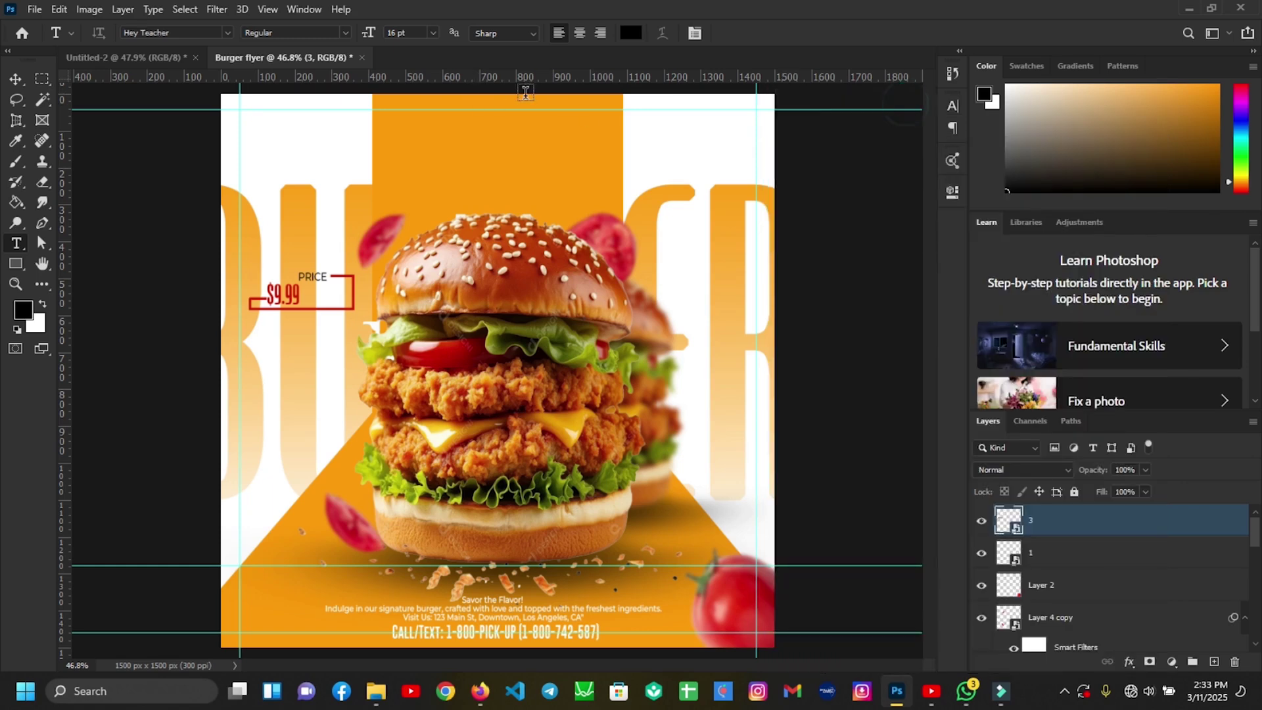
# Step: Add a new text layer near the top of the orange panel, sized 14 pt in the Hey Teacher font
pyautogui.click(423, 105)
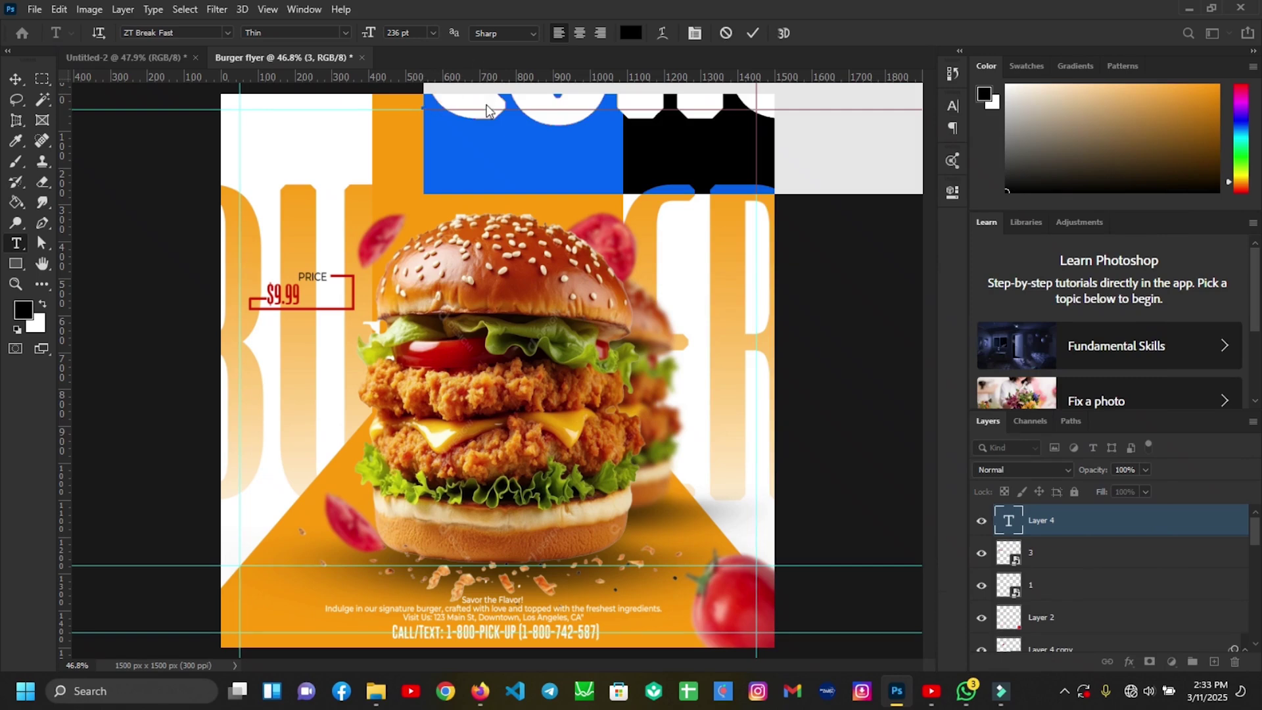
pyautogui.click(433, 32)
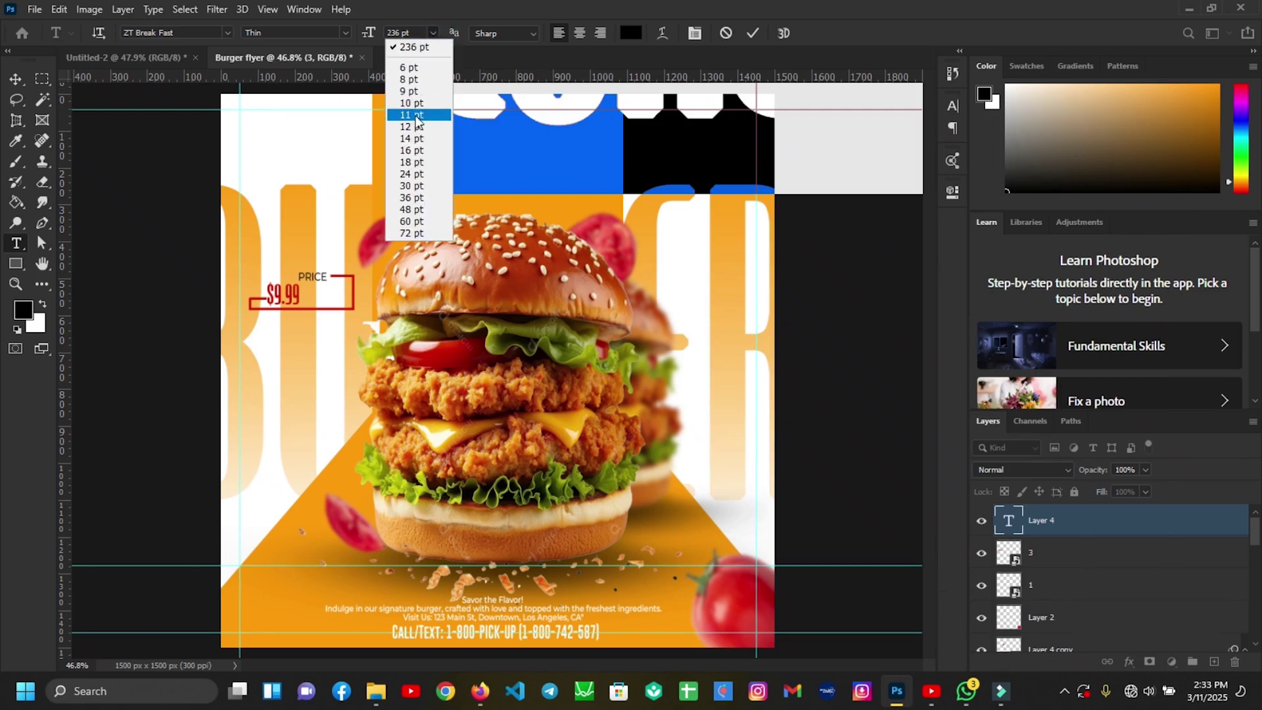
pyautogui.click(412, 141)
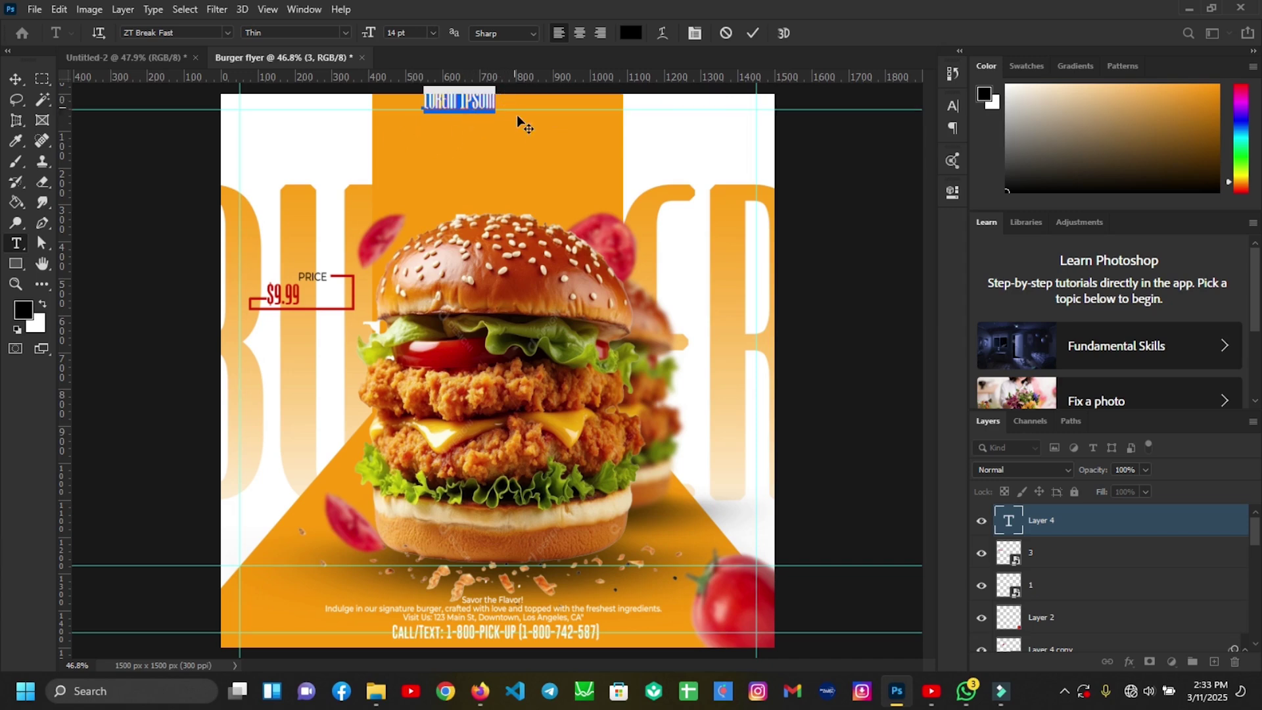
pyautogui.moveTo(506, 123); pyautogui.dragTo(530, 155)
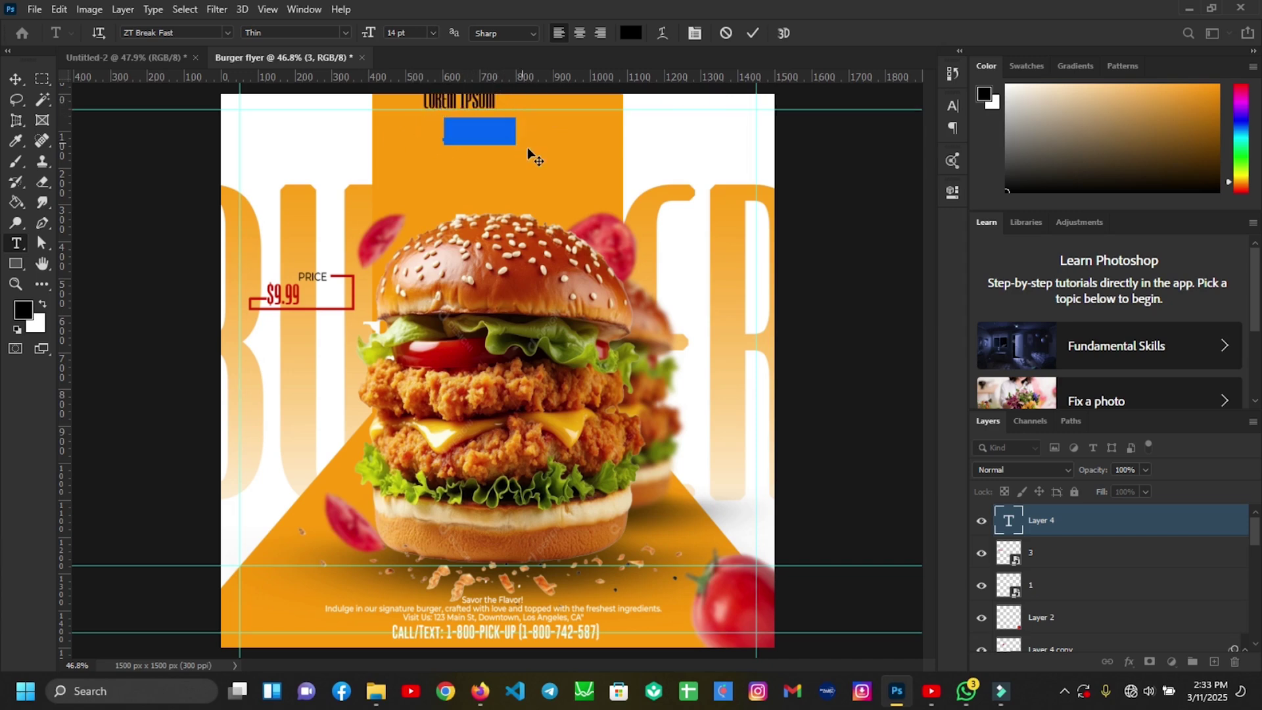
pyautogui.click(228, 33)
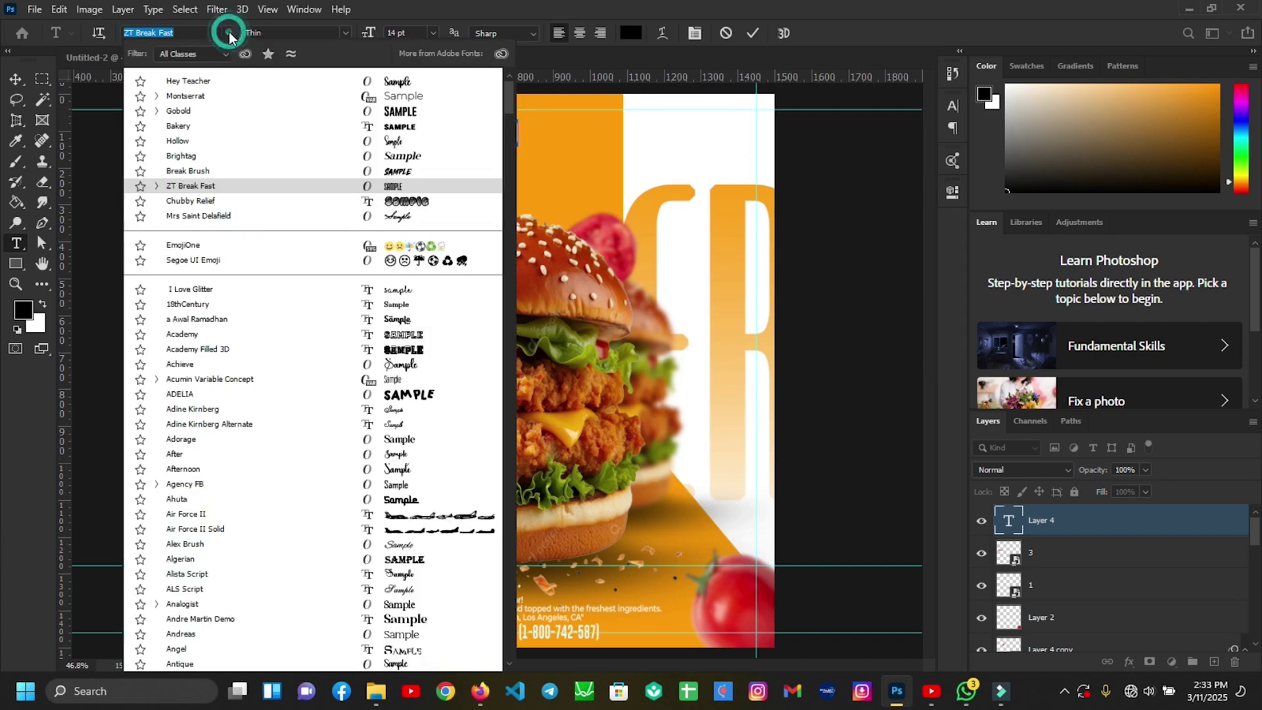
pyautogui.click(216, 86)
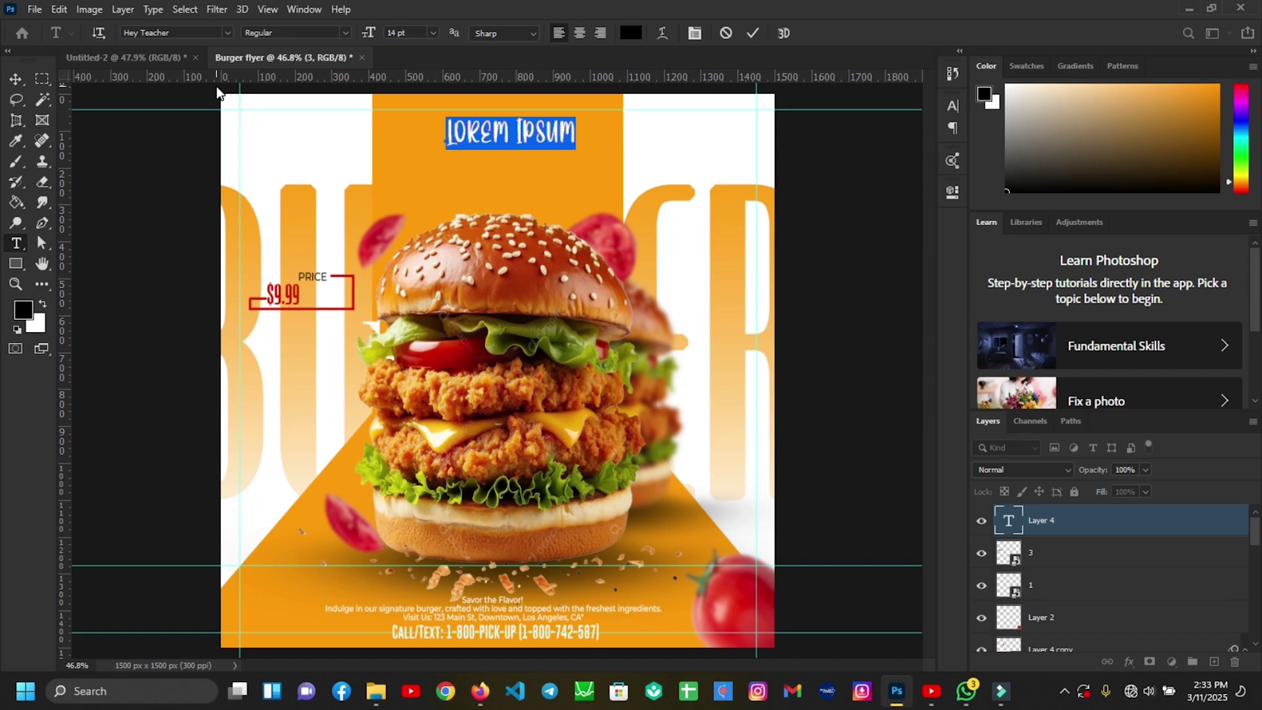
# Step: Enter SUPER DELICIOUS BURGER on two lines in the new text layer and commit it
pyautogui.write('SUPER DELICIOU')
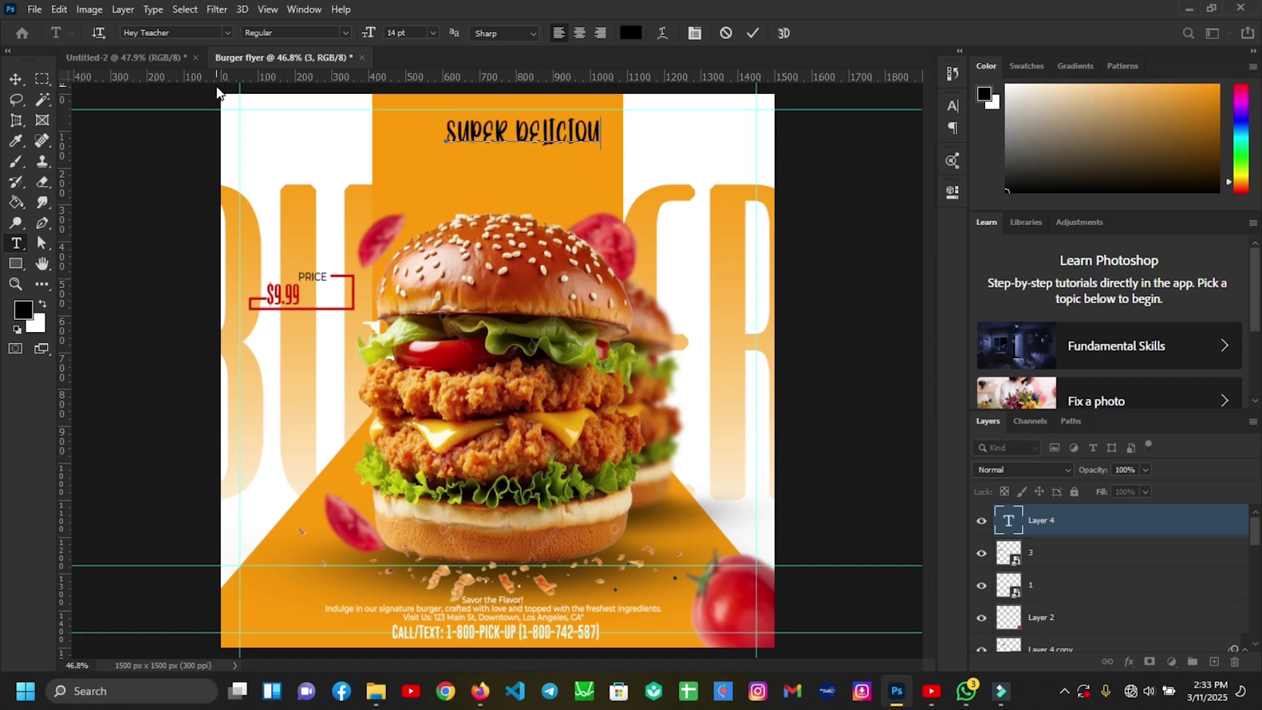
pyautogui.write('S ')
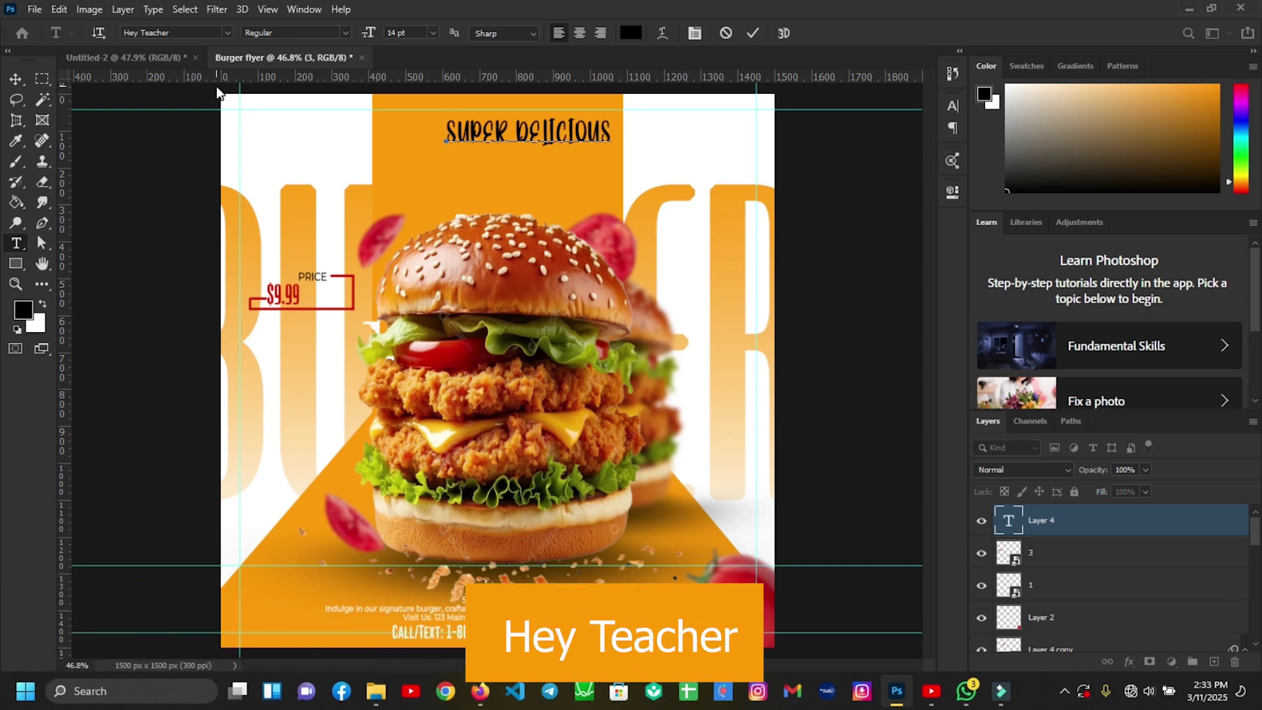
pyautogui.write('BURGW')
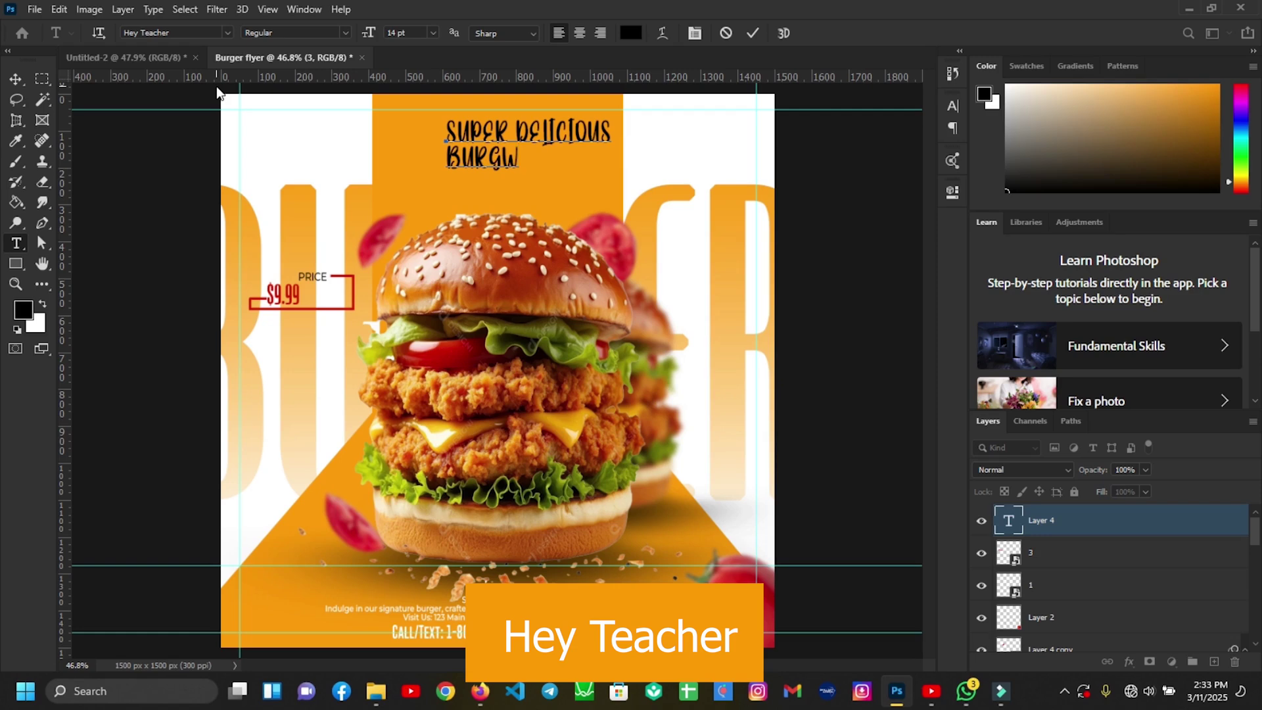
pyautogui.press('BackSpace')
pyautogui.write('ER')
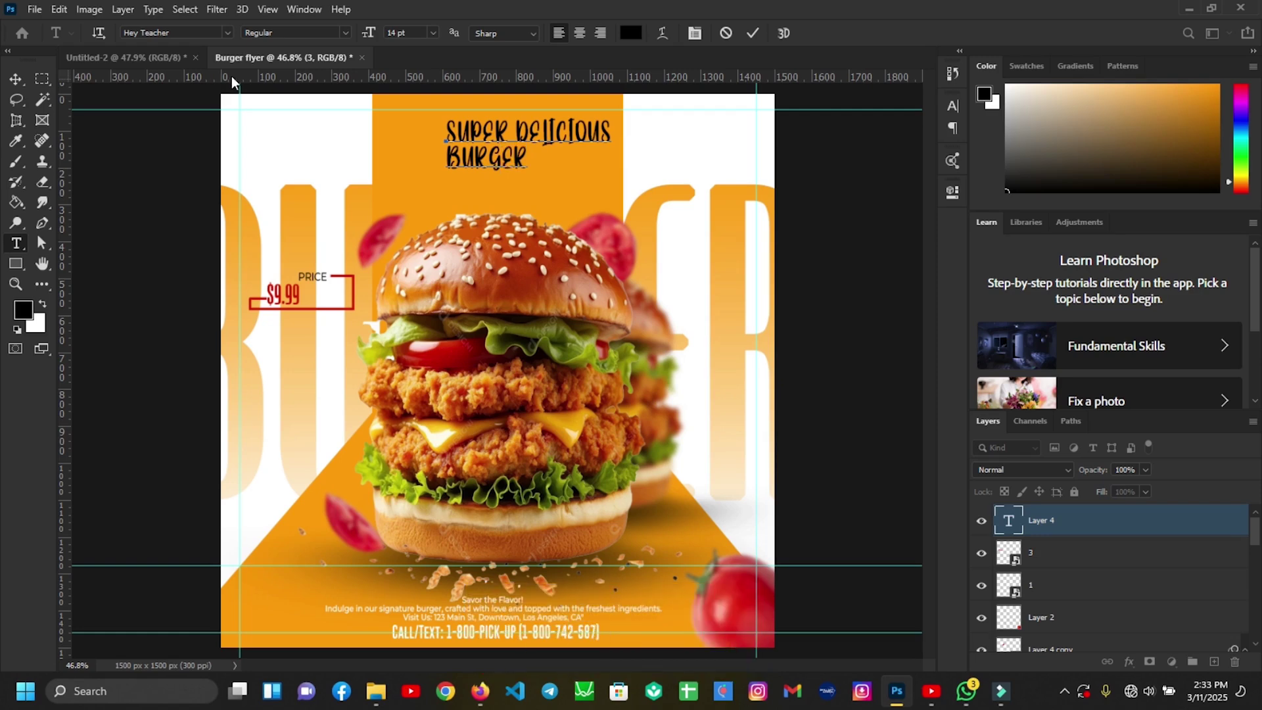
pyautogui.click(752, 33)
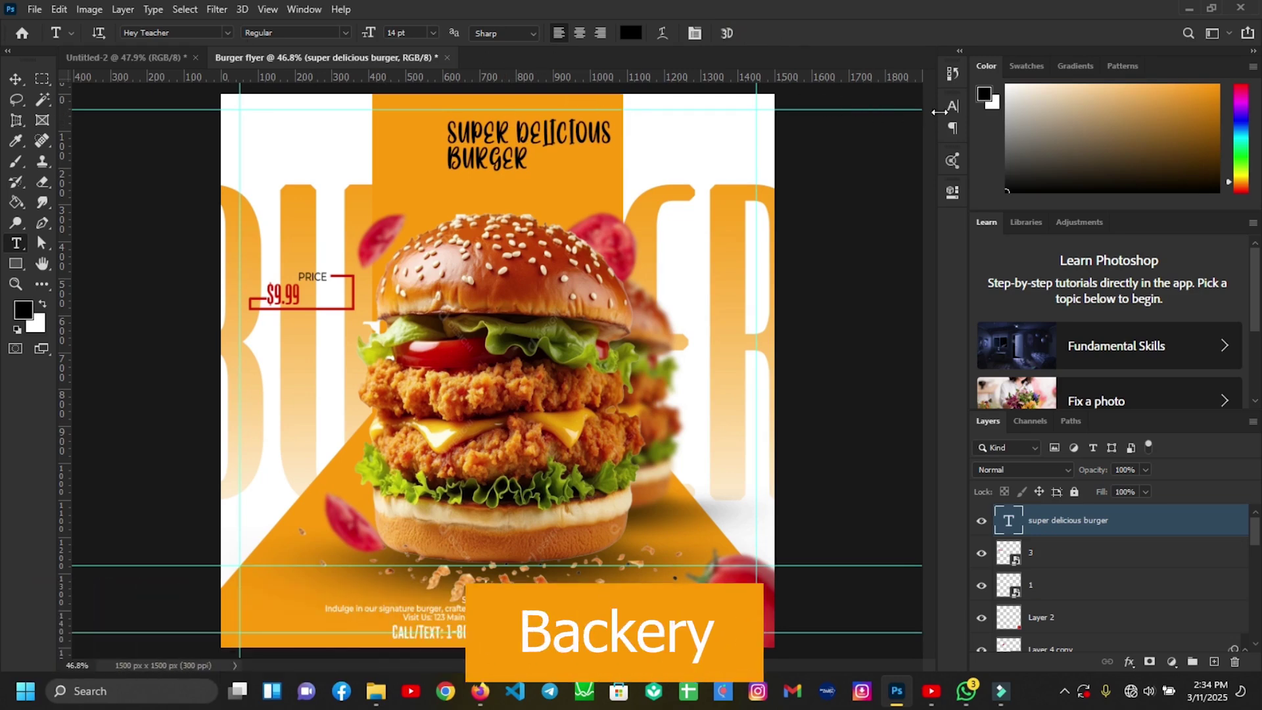
# Step: Turn off All Caps and Faux Bold for the SUPER DELICIOUS BURGER headline in the character settings
pyautogui.click(952, 105)
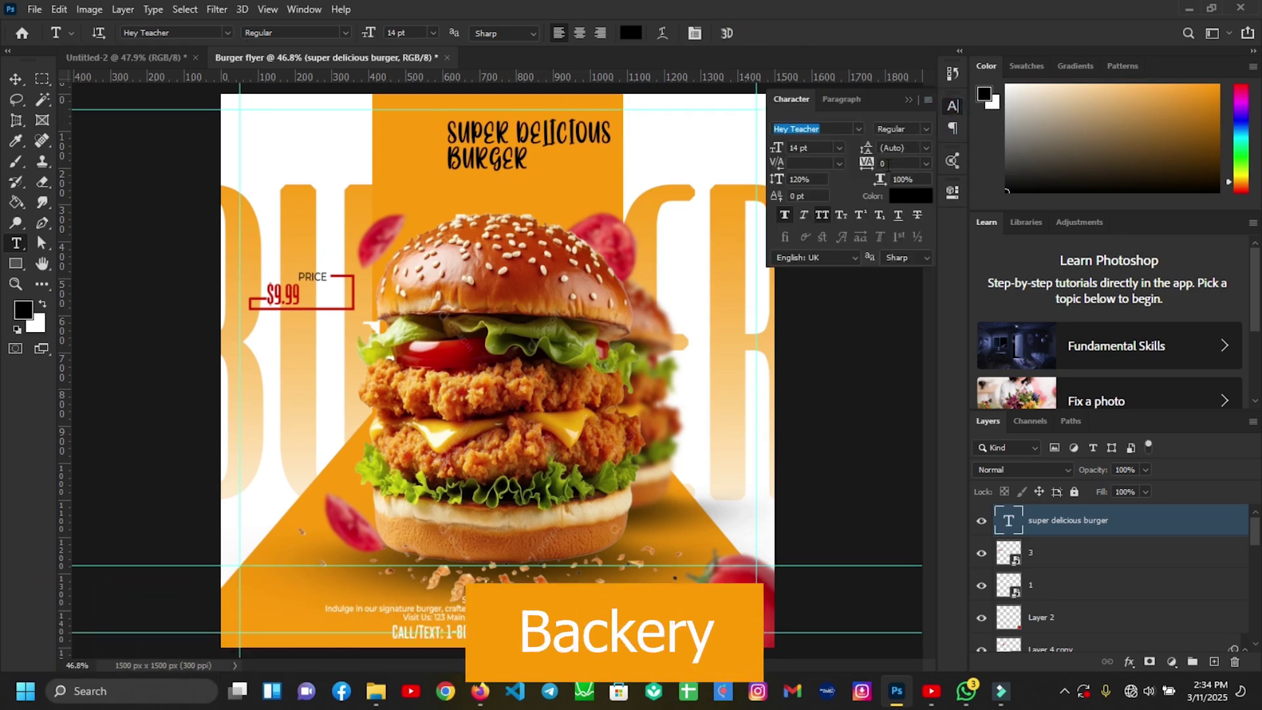
pyautogui.click(822, 215)
pyautogui.click(803, 221)
pyautogui.click(786, 219)
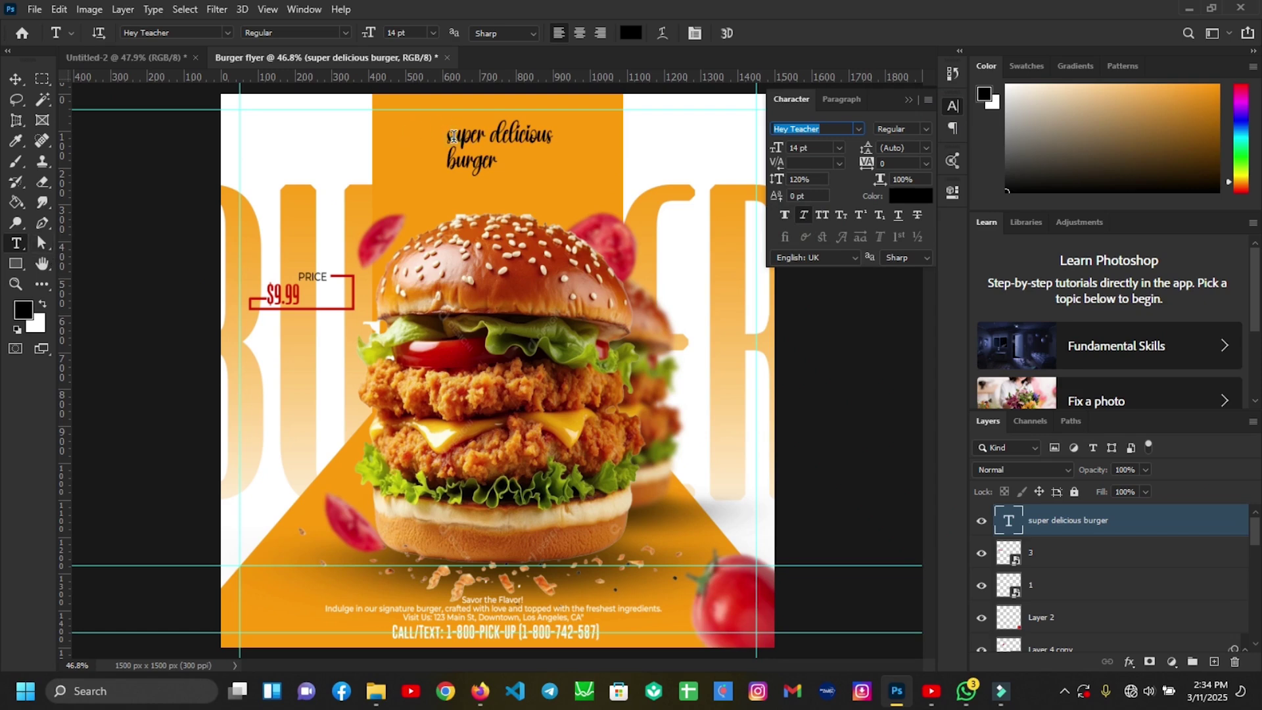
pyautogui.moveTo(454, 134); pyautogui.dragTo(440, 136)
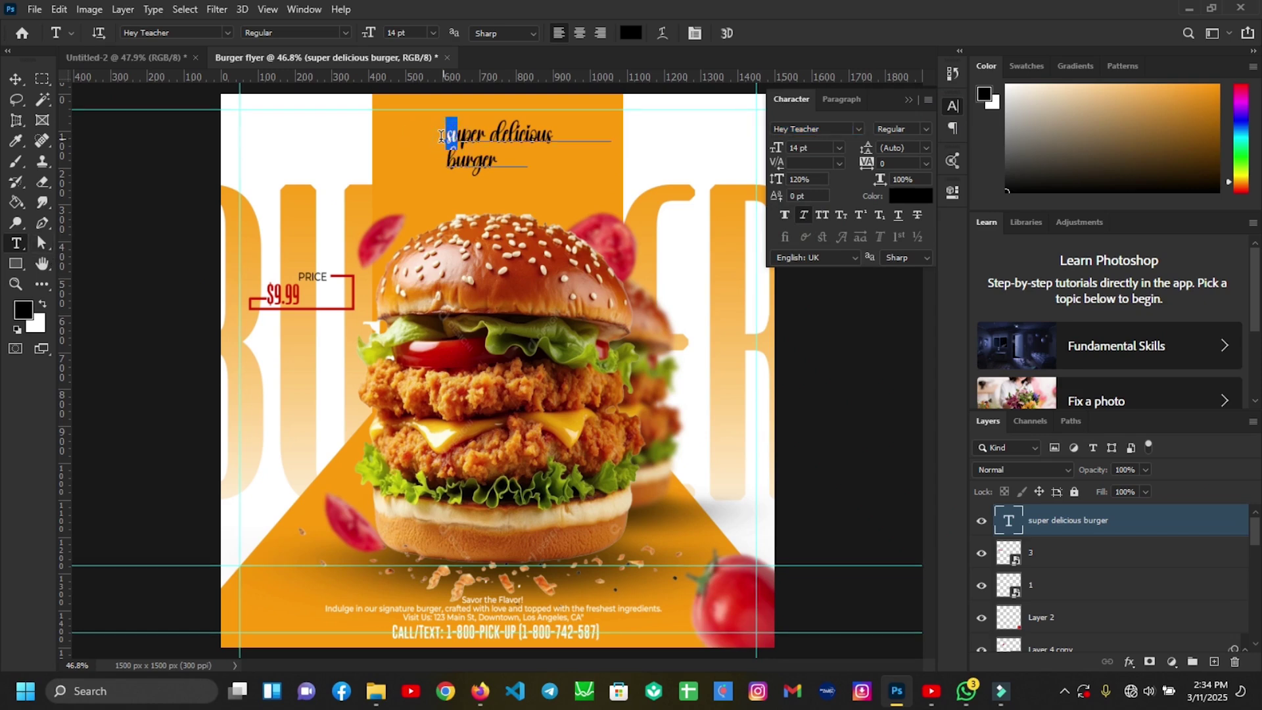
pyautogui.click(820, 215)
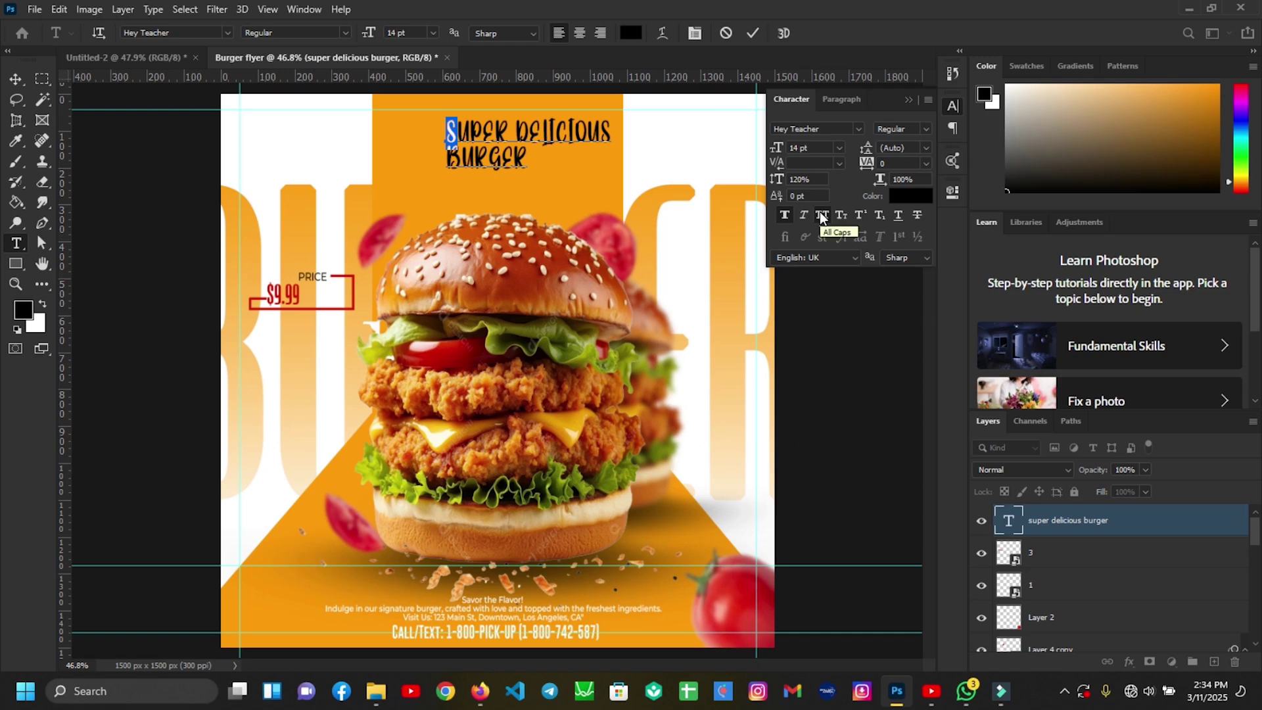
pyautogui.click(726, 33)
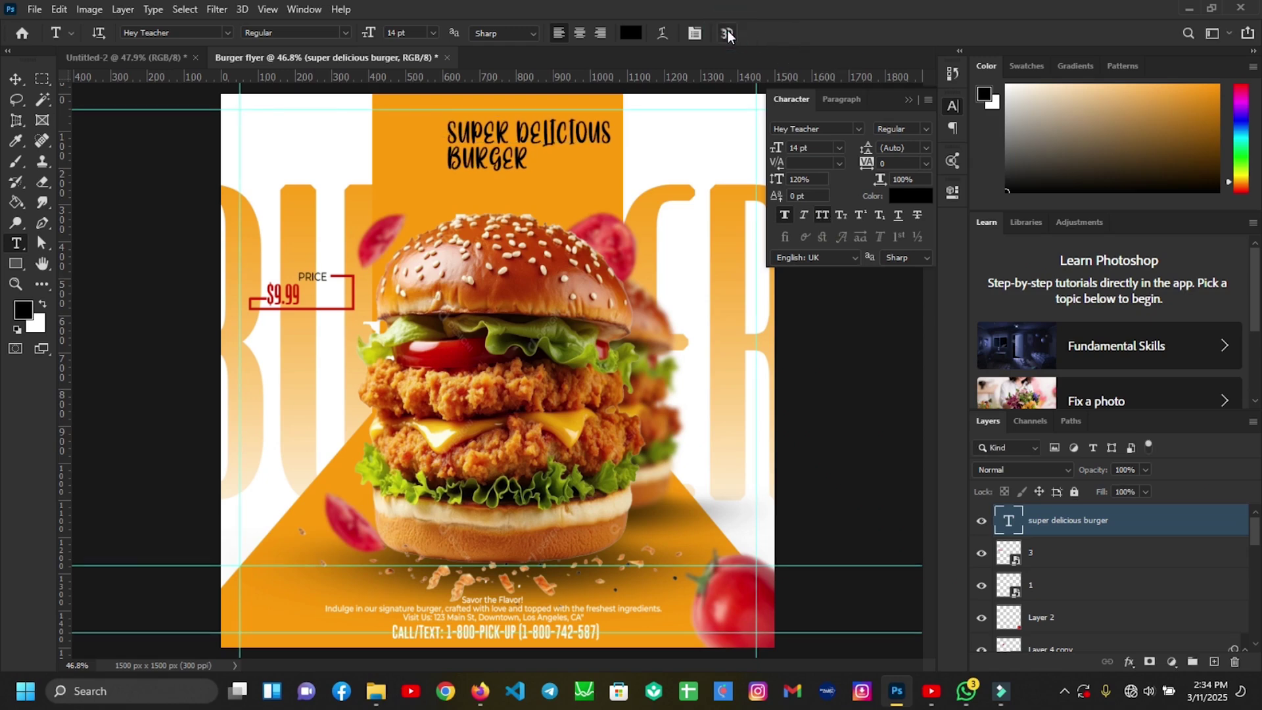
pyautogui.click(822, 216)
pyautogui.click(785, 216)
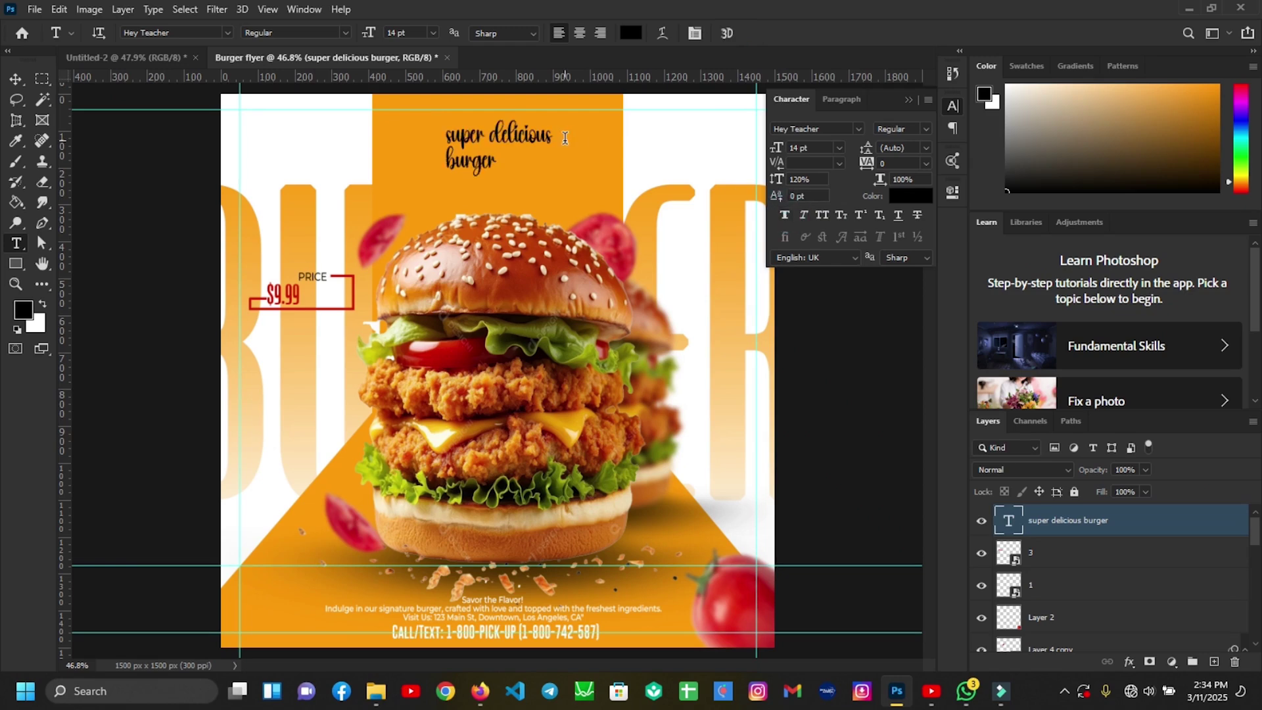
# Step: Capitalise the D and the S so the headline's first line reads Super Delicious, and commit the text
pyautogui.click(502, 134)
pyautogui.moveTo(502, 134); pyautogui.dragTo(490, 133)
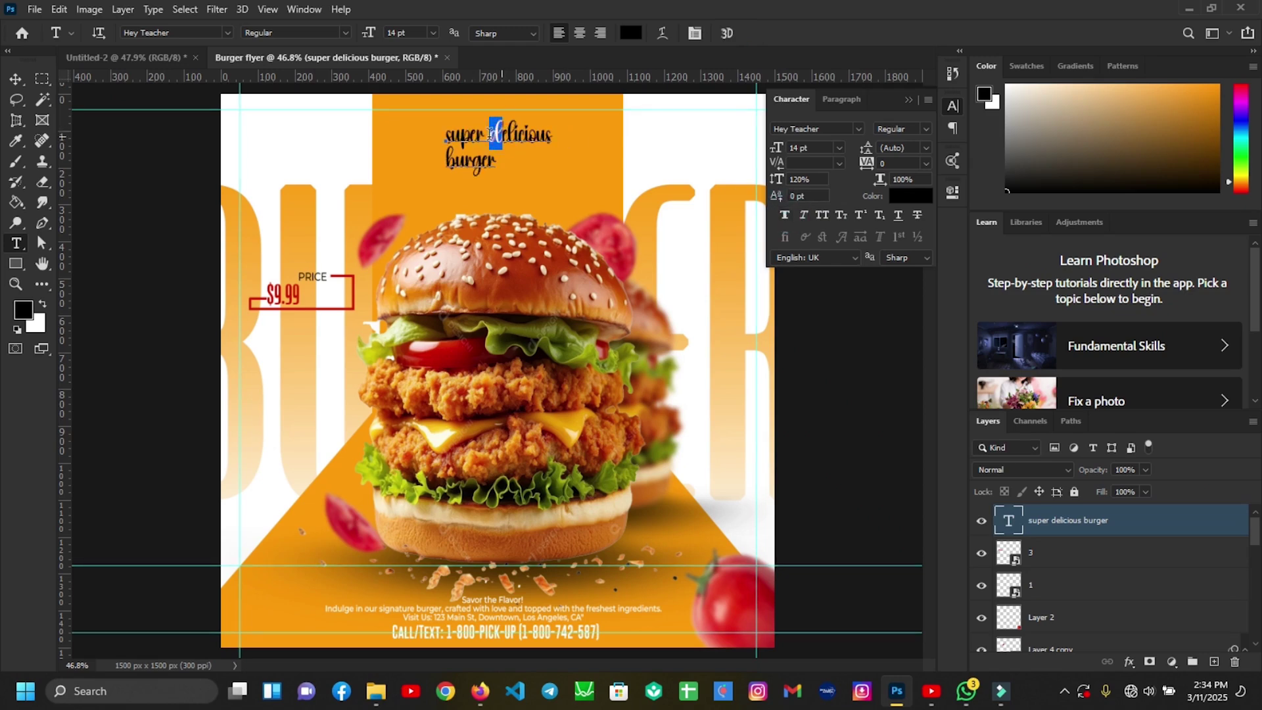
pyautogui.write('D')
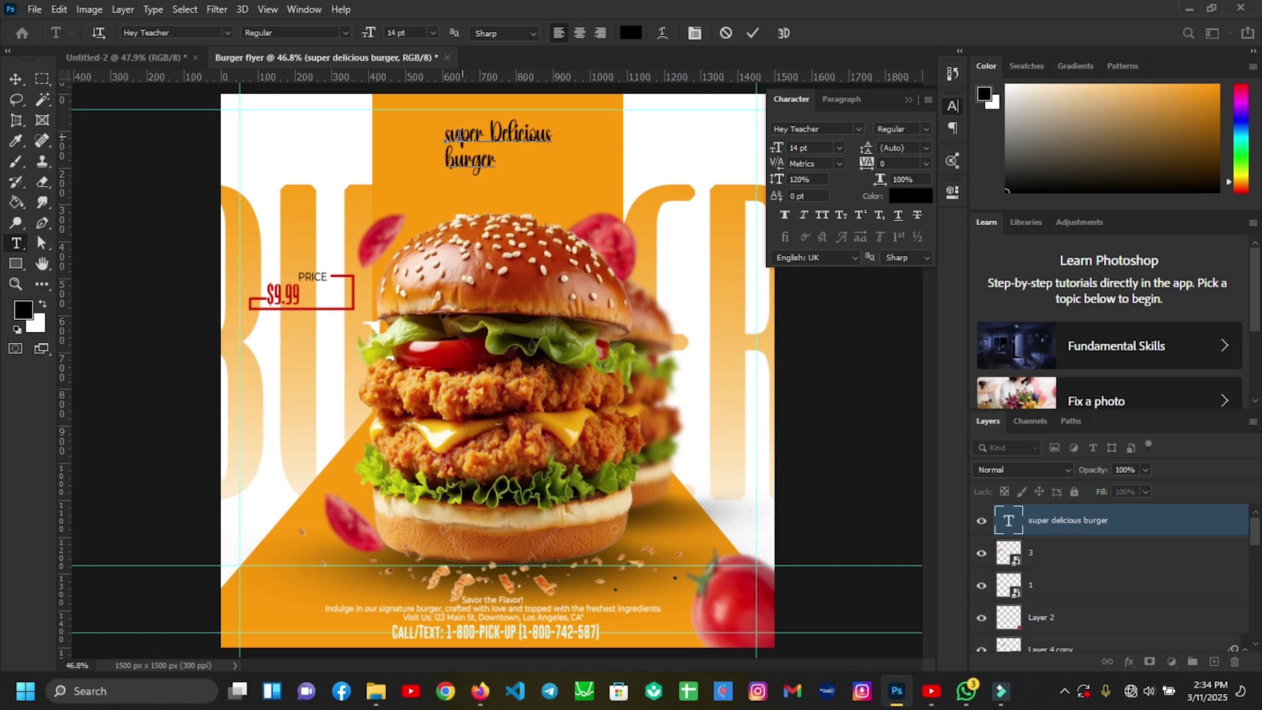
pyautogui.moveTo(453, 135); pyautogui.dragTo(436, 141)
pyautogui.write('S')
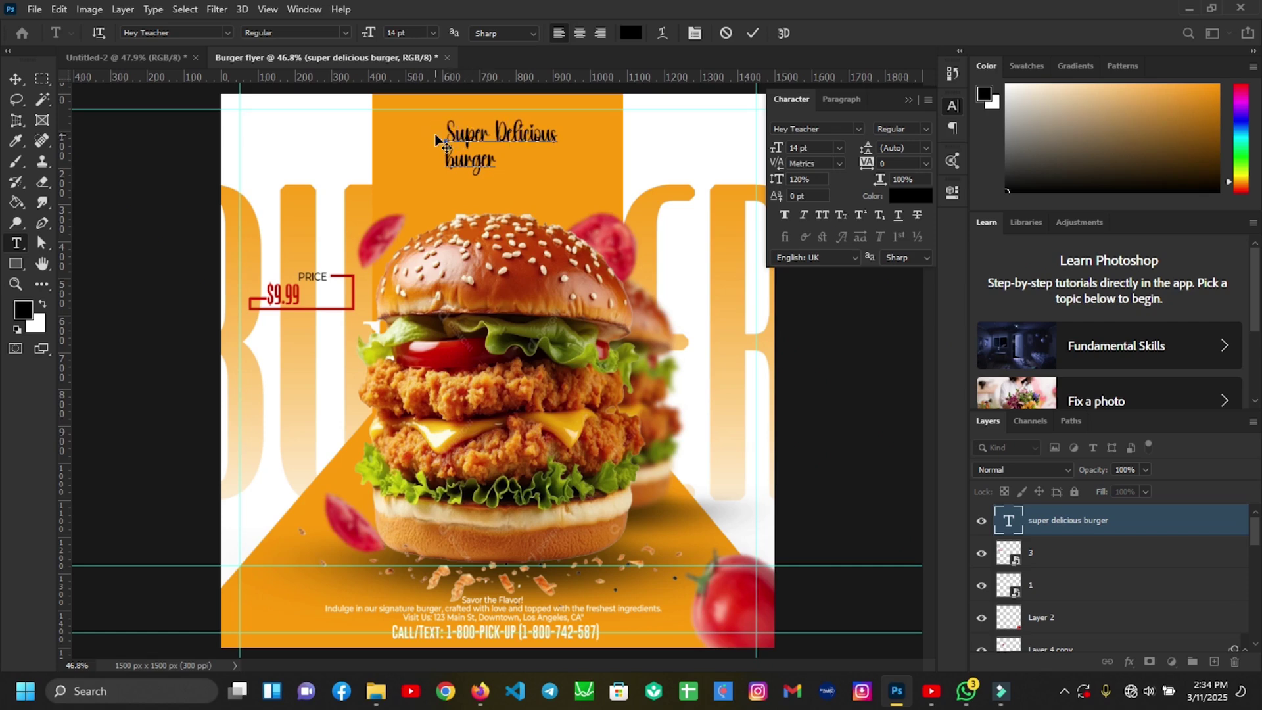
pyautogui.click(751, 33)
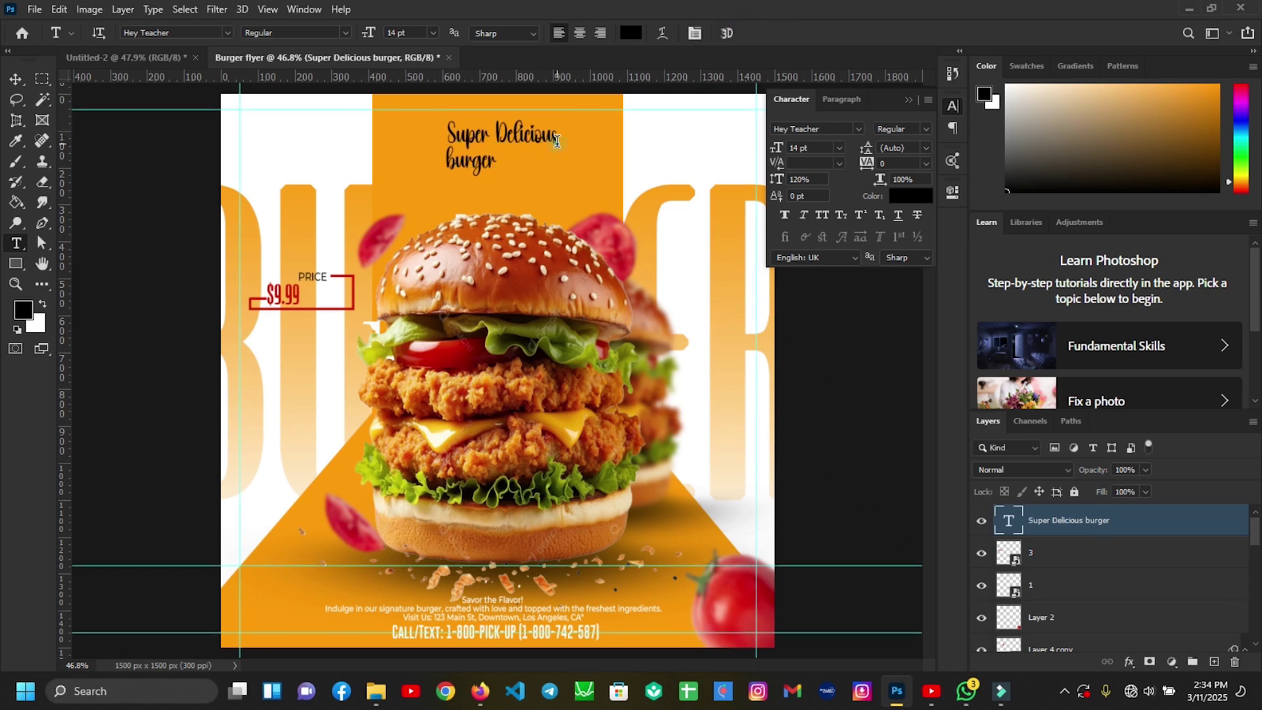
# Step: Apply Faux Bold and Faux Italic to the Super Delicious line and set its font size to 18 pt
pyautogui.click(556, 141)
pyautogui.hotkey('ctrl', 'a')
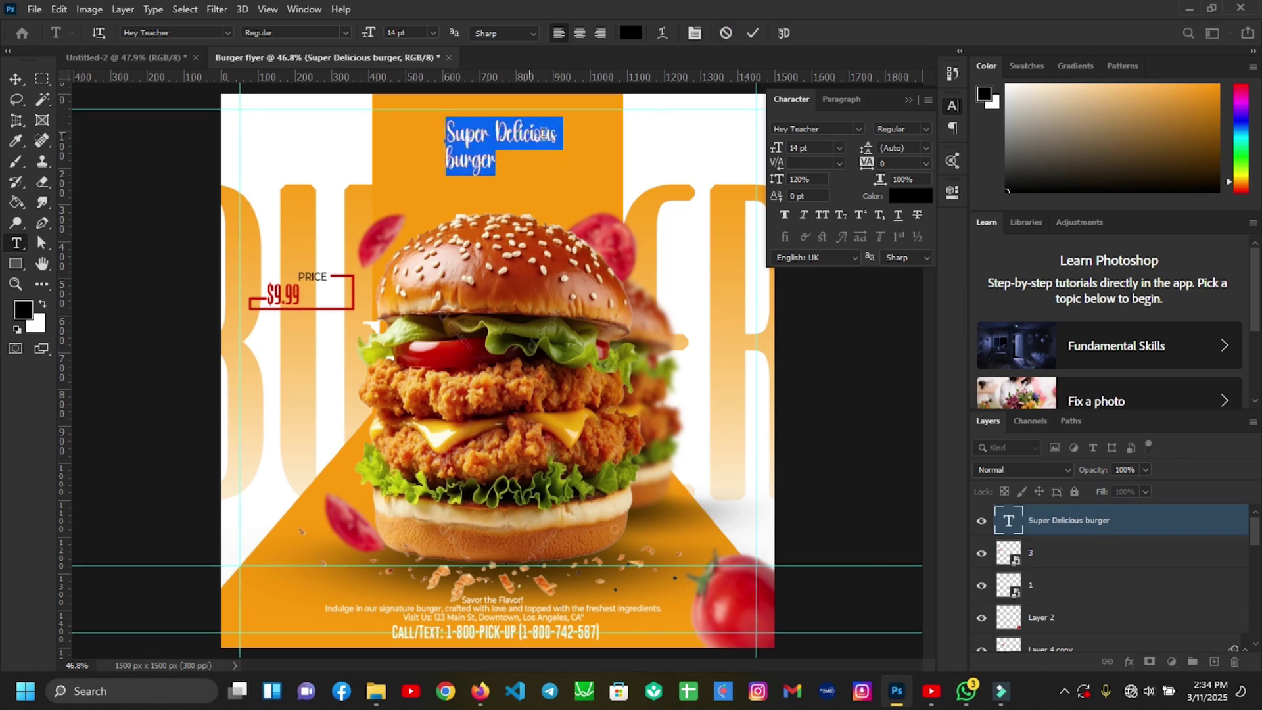
pyautogui.click(446, 158)
pyautogui.moveTo(446, 127); pyautogui.dragTo(562, 134)
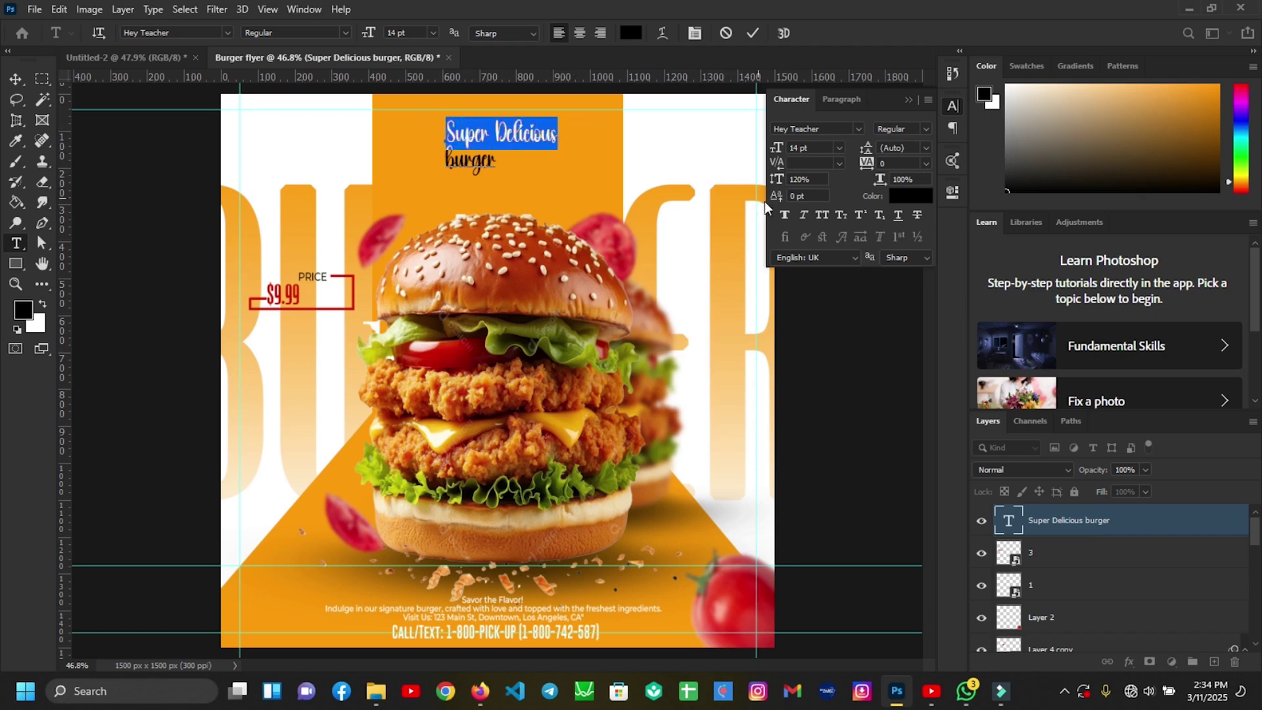
pyautogui.click(783, 214)
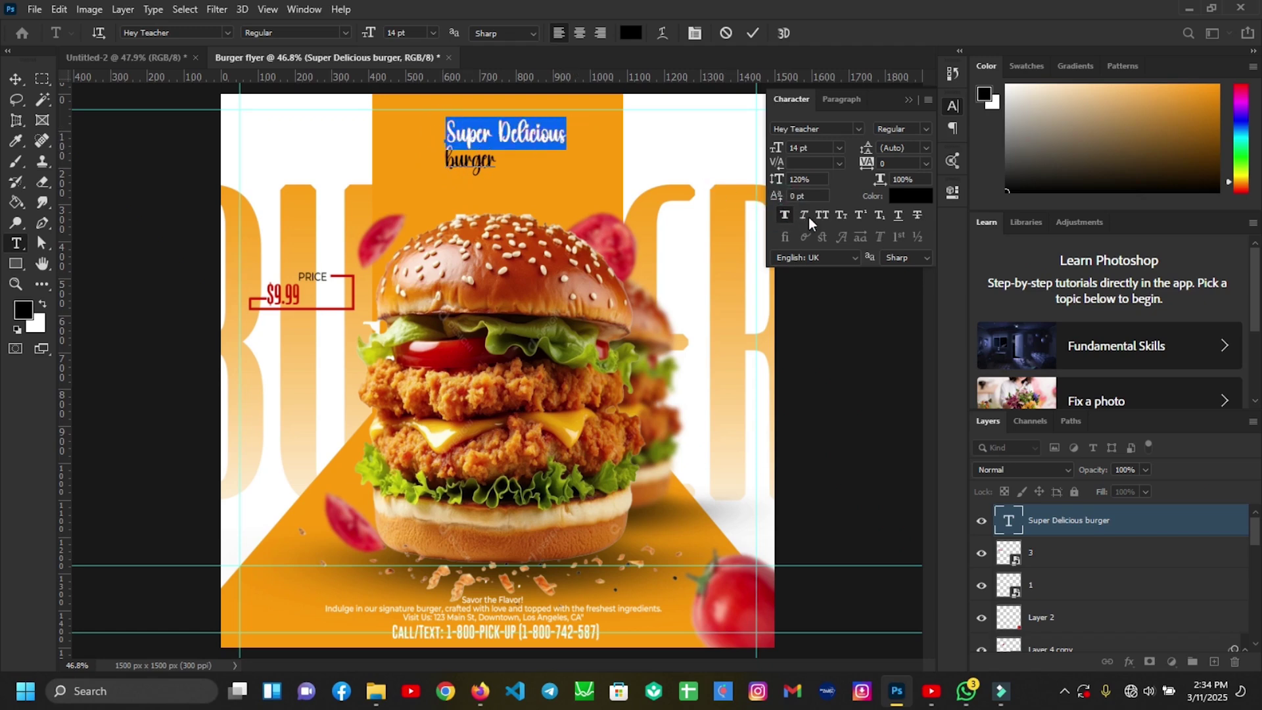
pyautogui.click(804, 215)
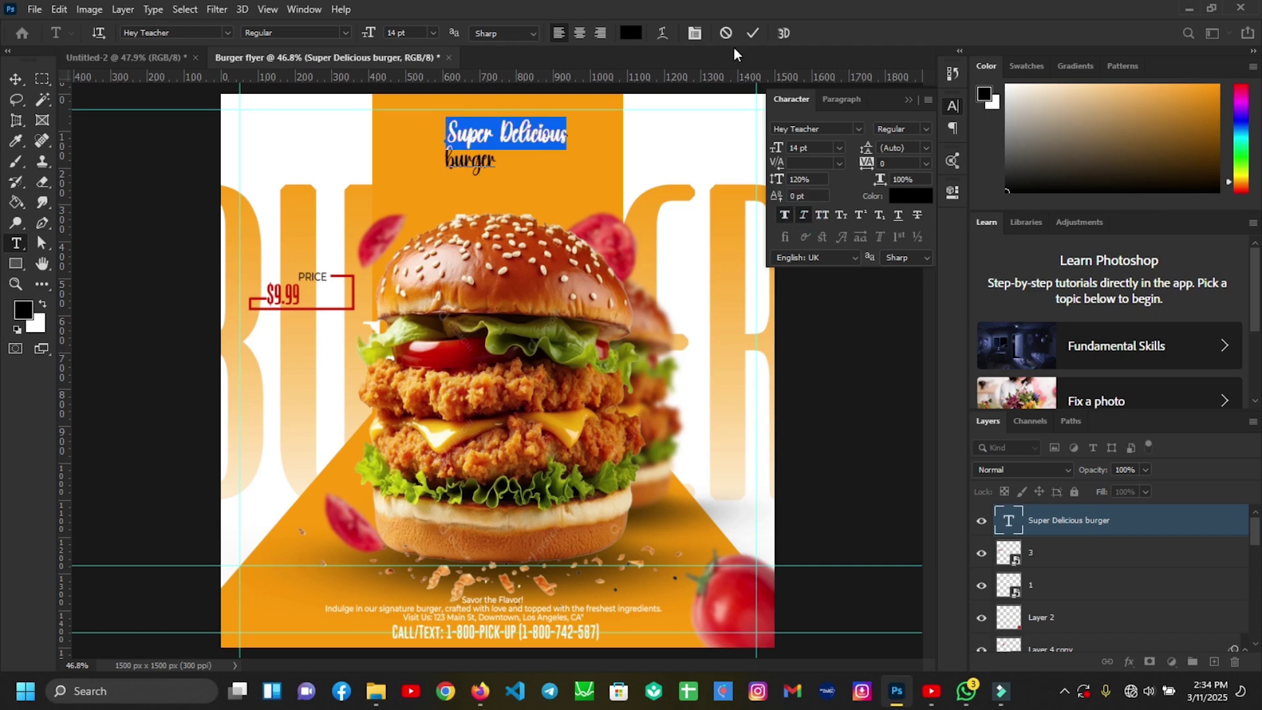
pyautogui.click(816, 147)
pyautogui.press('Up')
pyautogui.press('Up')
pyautogui.press('Up')
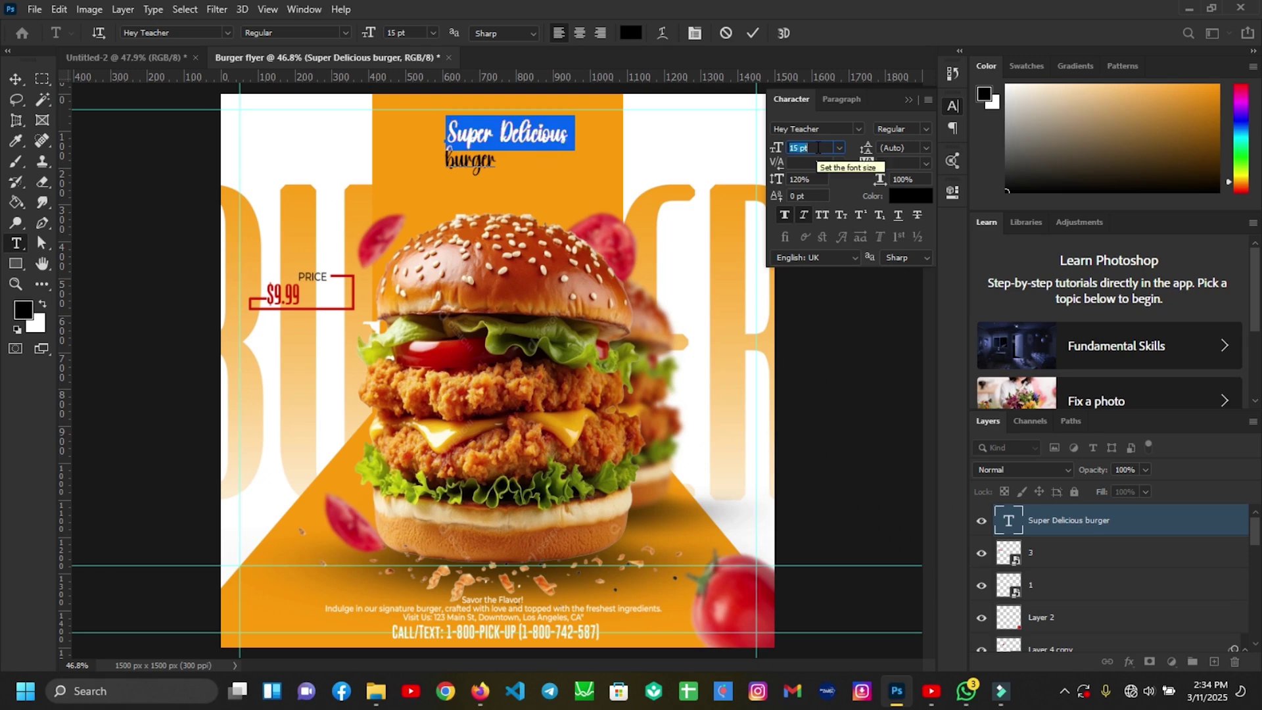
pyautogui.press('Up')
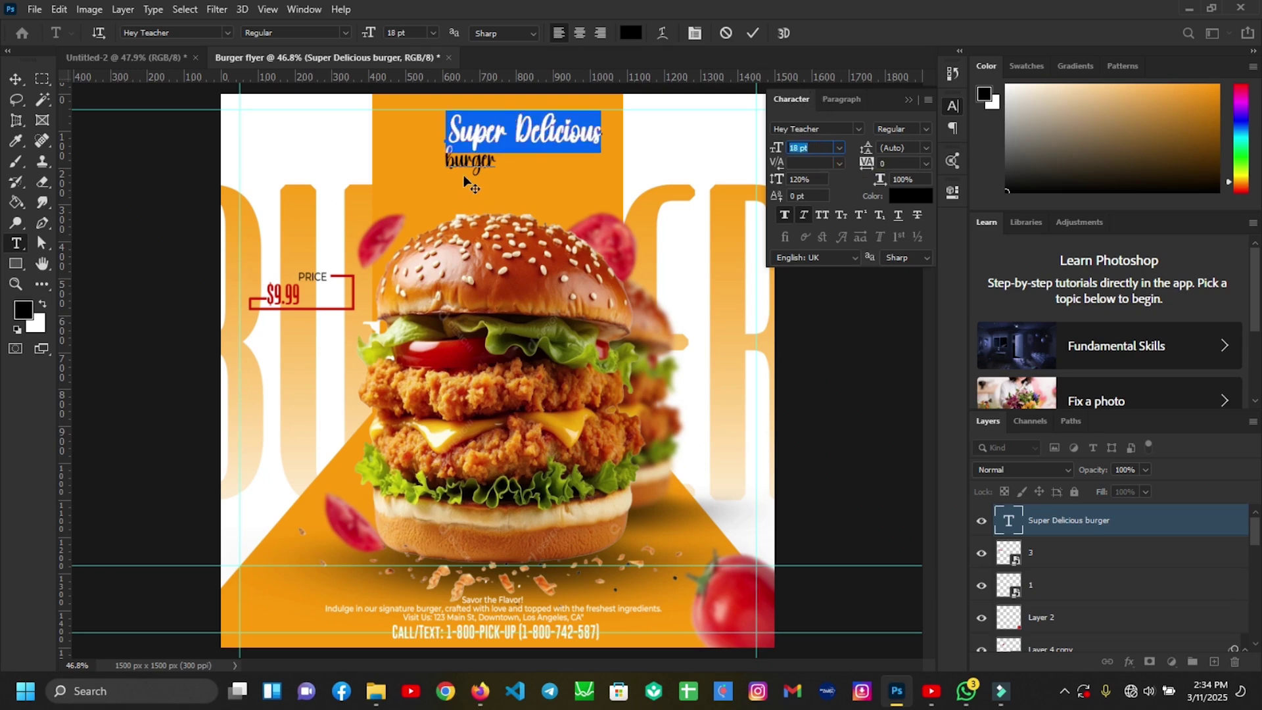
# Step: Set the headline's burger line in the Bakery font at 32 pt and commit the text
pyautogui.moveTo(447, 159); pyautogui.dragTo(556, 155)
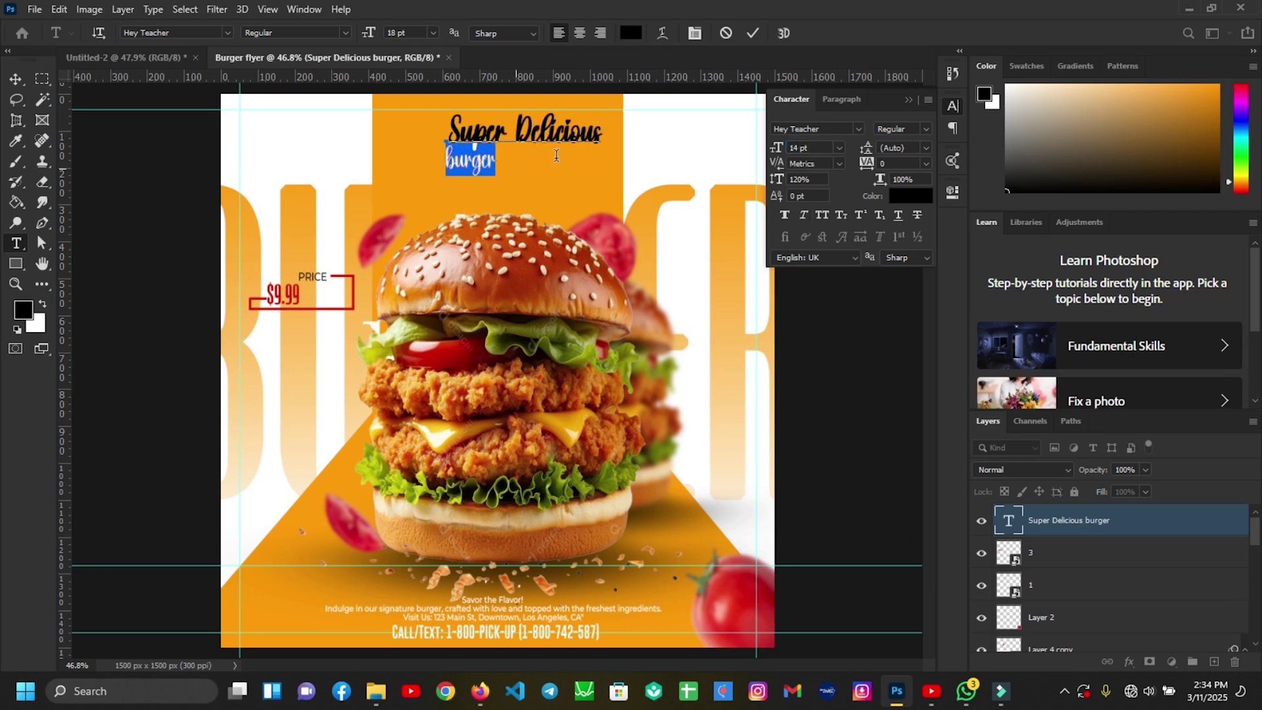
pyautogui.click(857, 128)
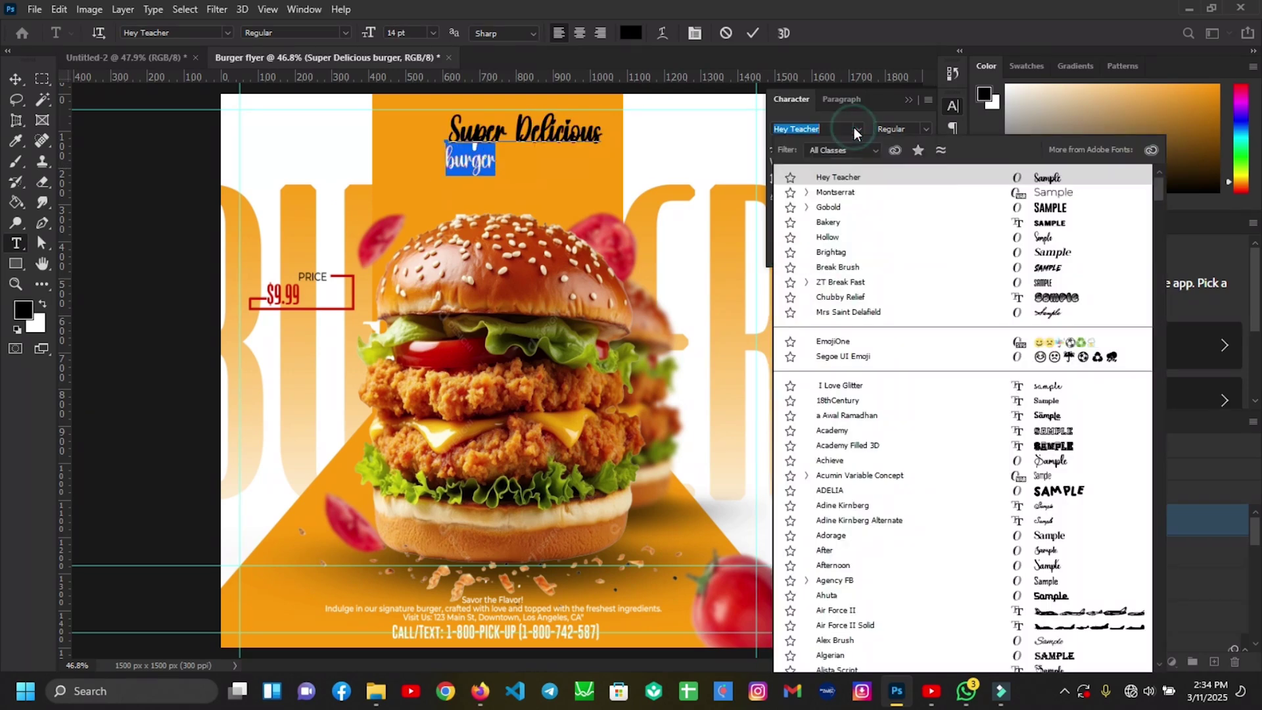
pyautogui.click(833, 224)
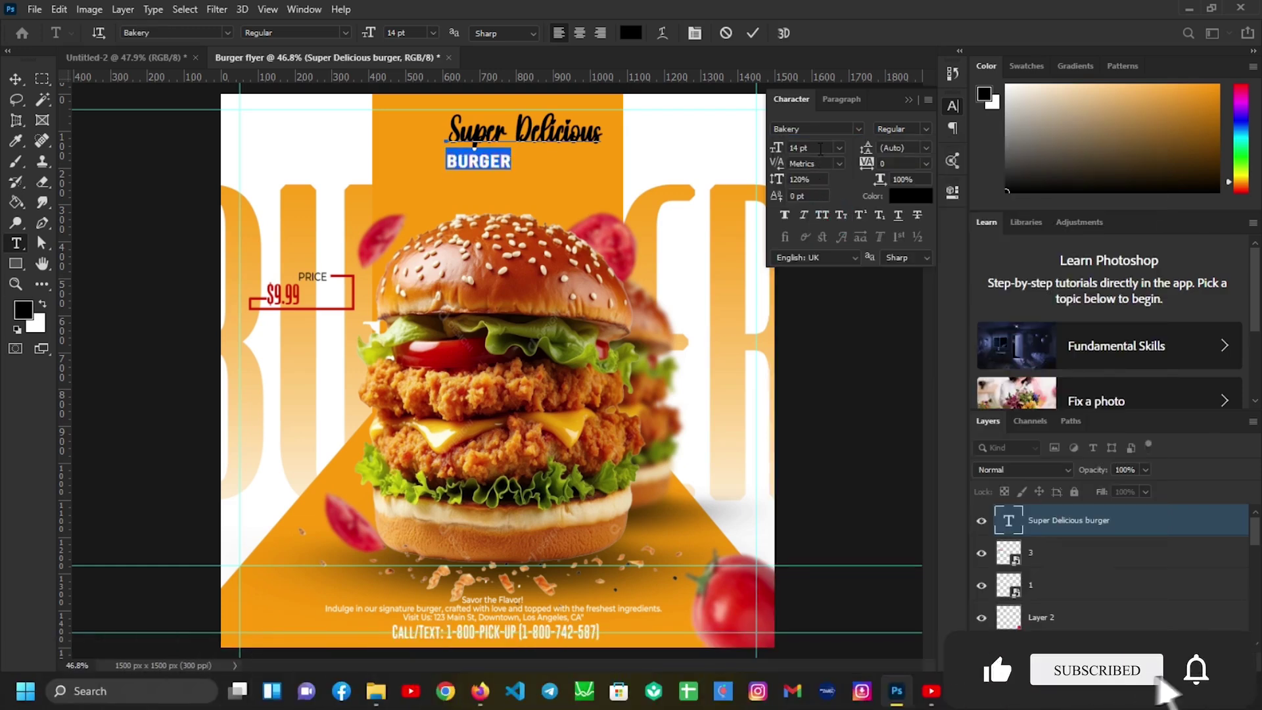
pyautogui.click(820, 149)
pyautogui.scroll(3, 820, 149)
pyautogui.scroll(11, 820, 149)
pyautogui.scroll(4, 820, 149)
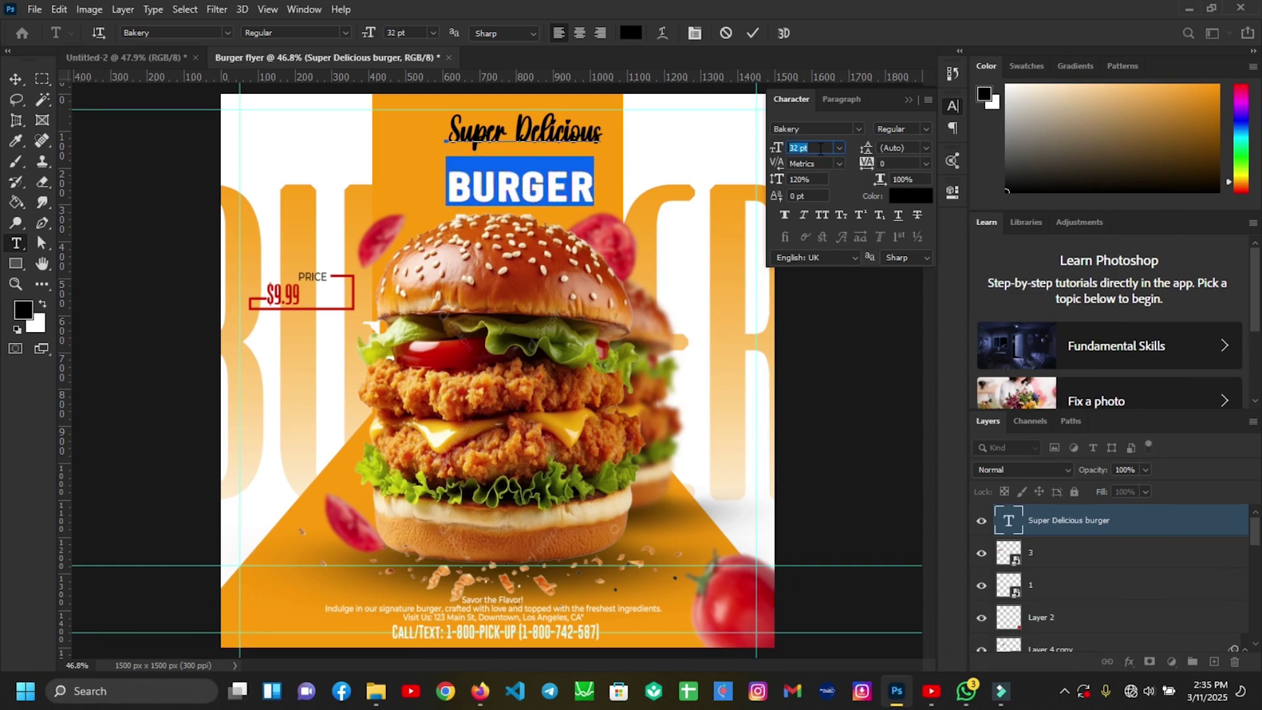
pyautogui.click(754, 33)
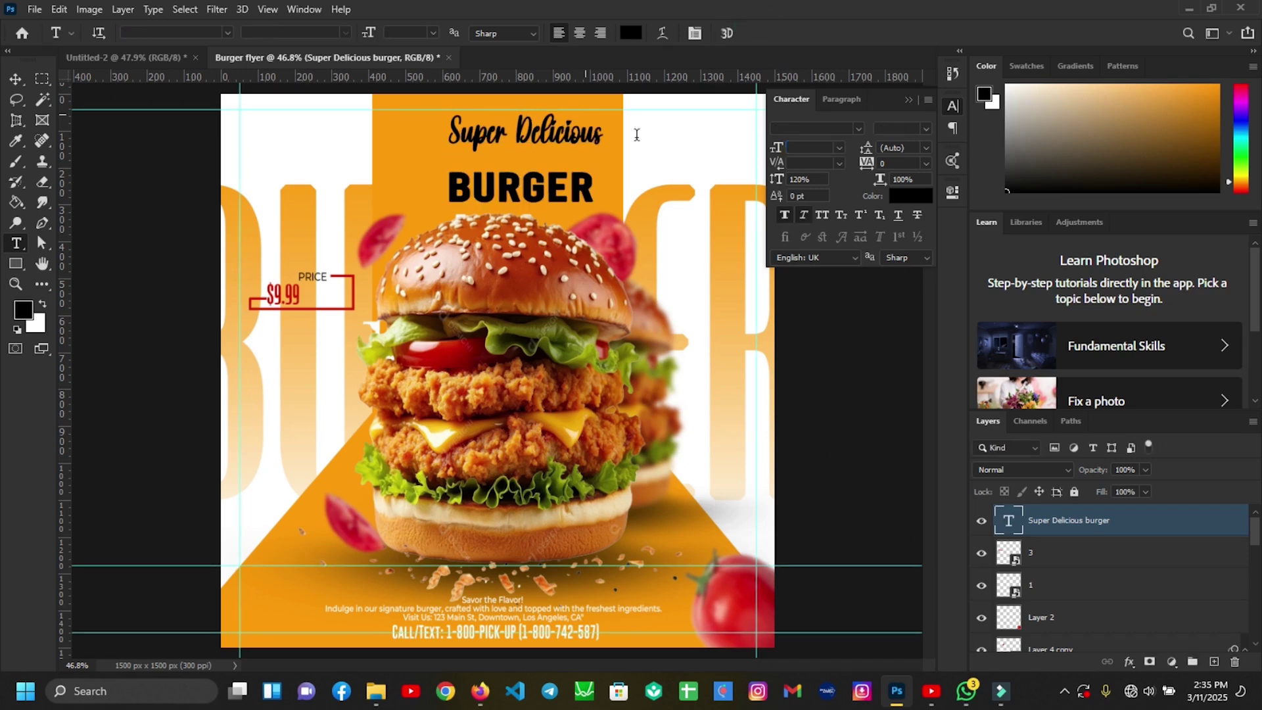
# Step: Recolour the headline's word BURGER to white (ffffff) and commit the edit
pyautogui.doubleClick(589, 187)
pyautogui.click(911, 196)
pyautogui.click(846, 338)
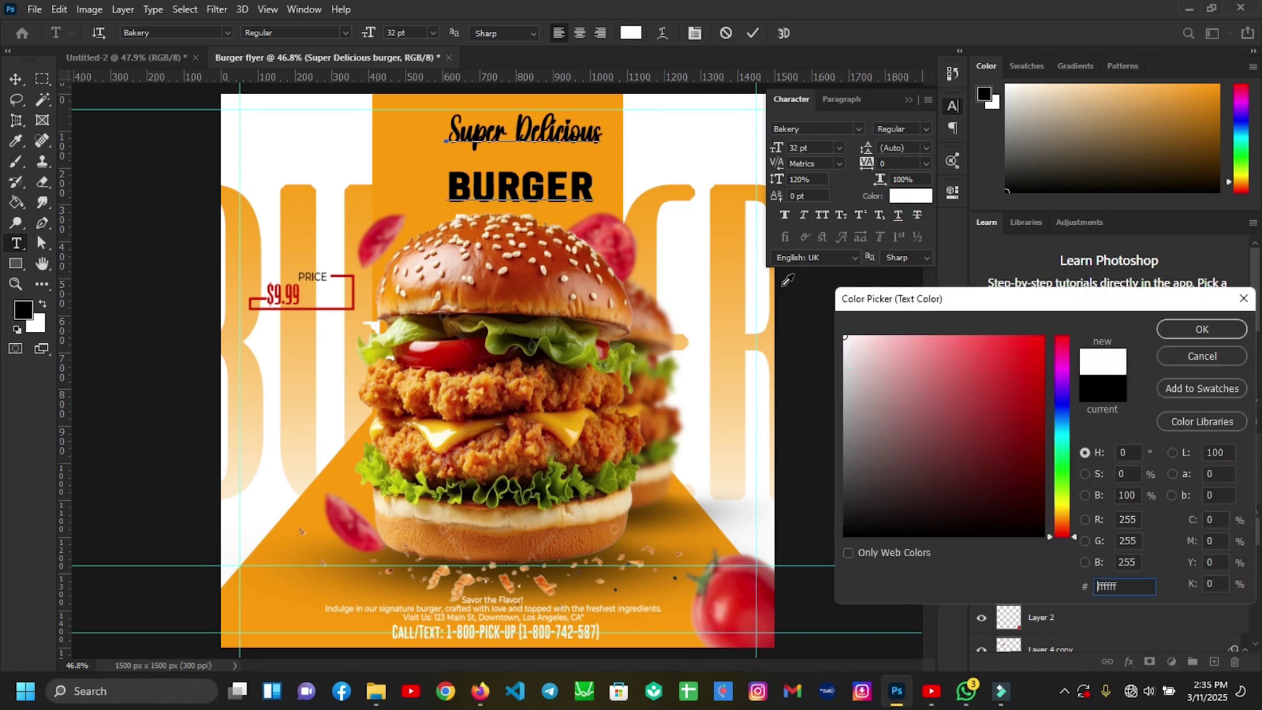
pyautogui.press('Return')
pyautogui.click(755, 33)
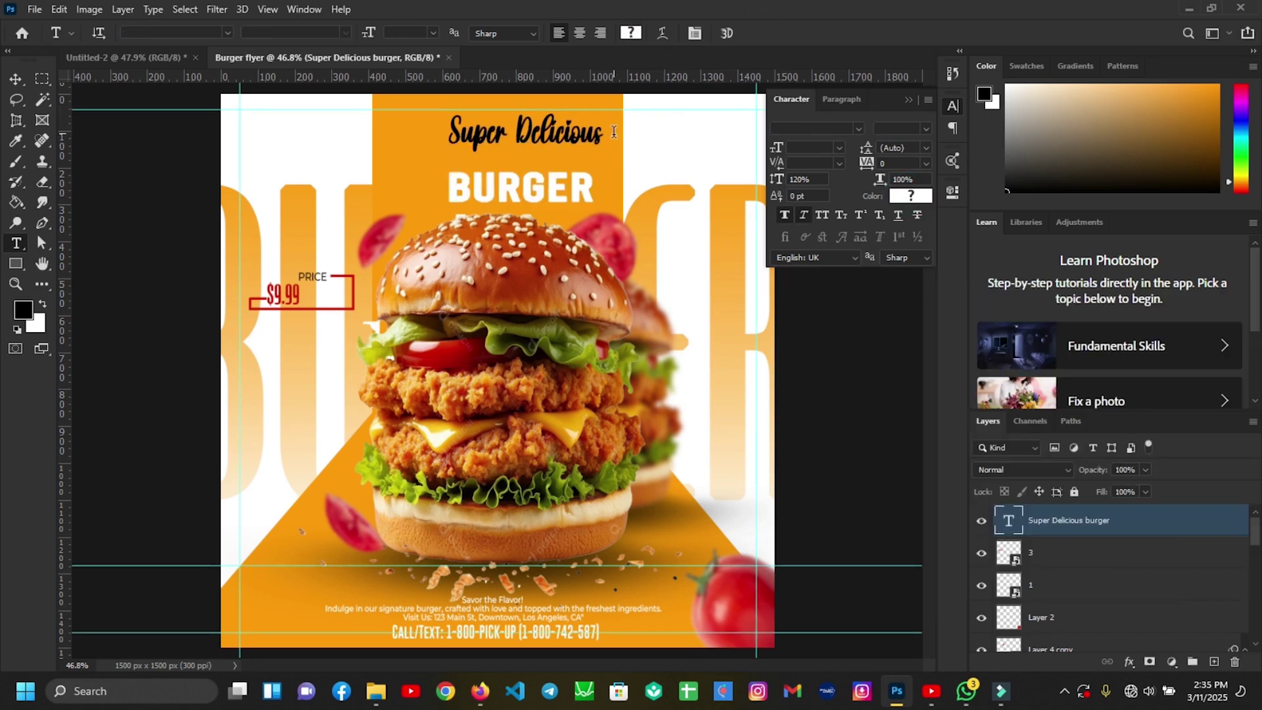
# Step: Set the leading of the two-line headline to 30 pt
pyautogui.click(925, 147)
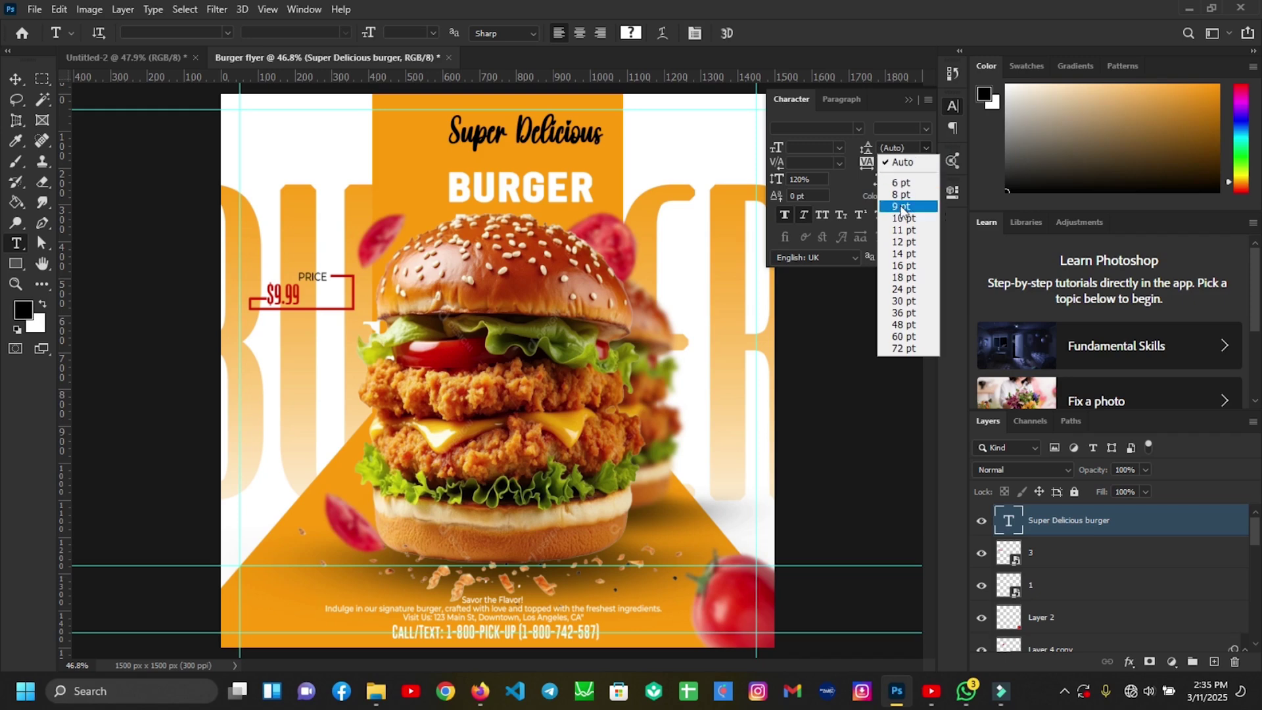
pyautogui.click(907, 255)
pyautogui.click(907, 257)
pyautogui.click(907, 147)
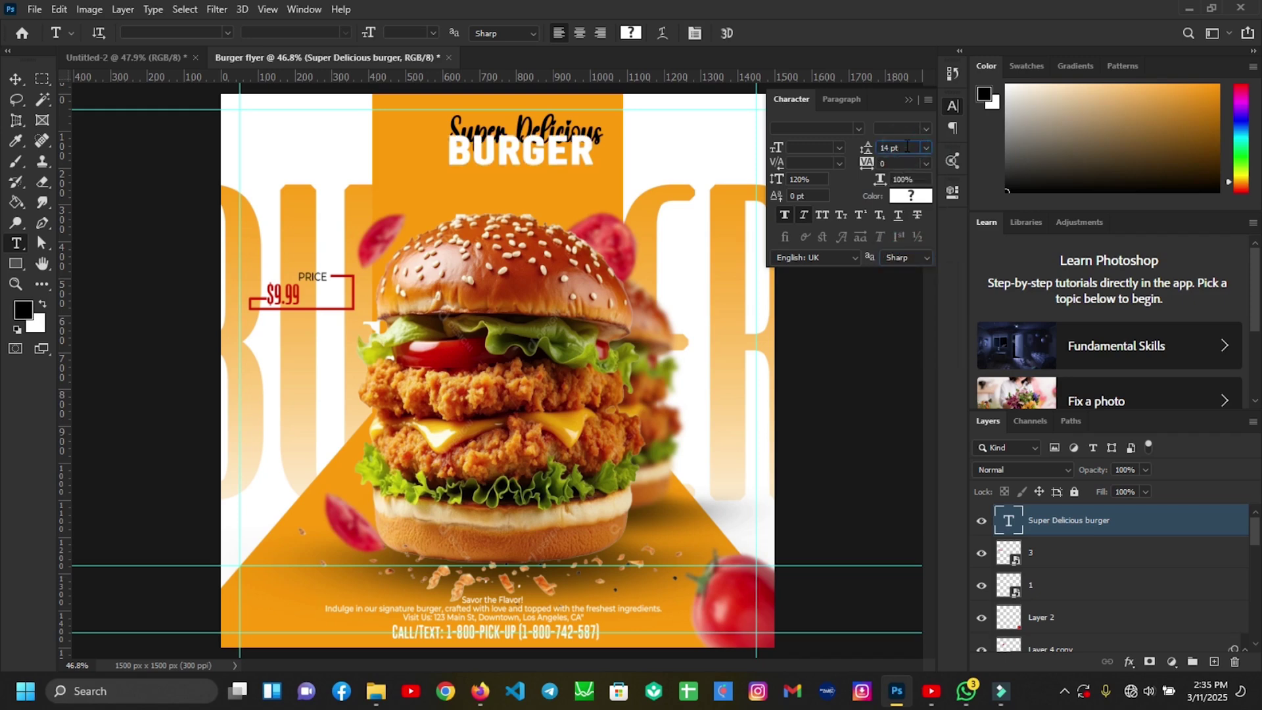
pyautogui.scroll(10, 906, 146)
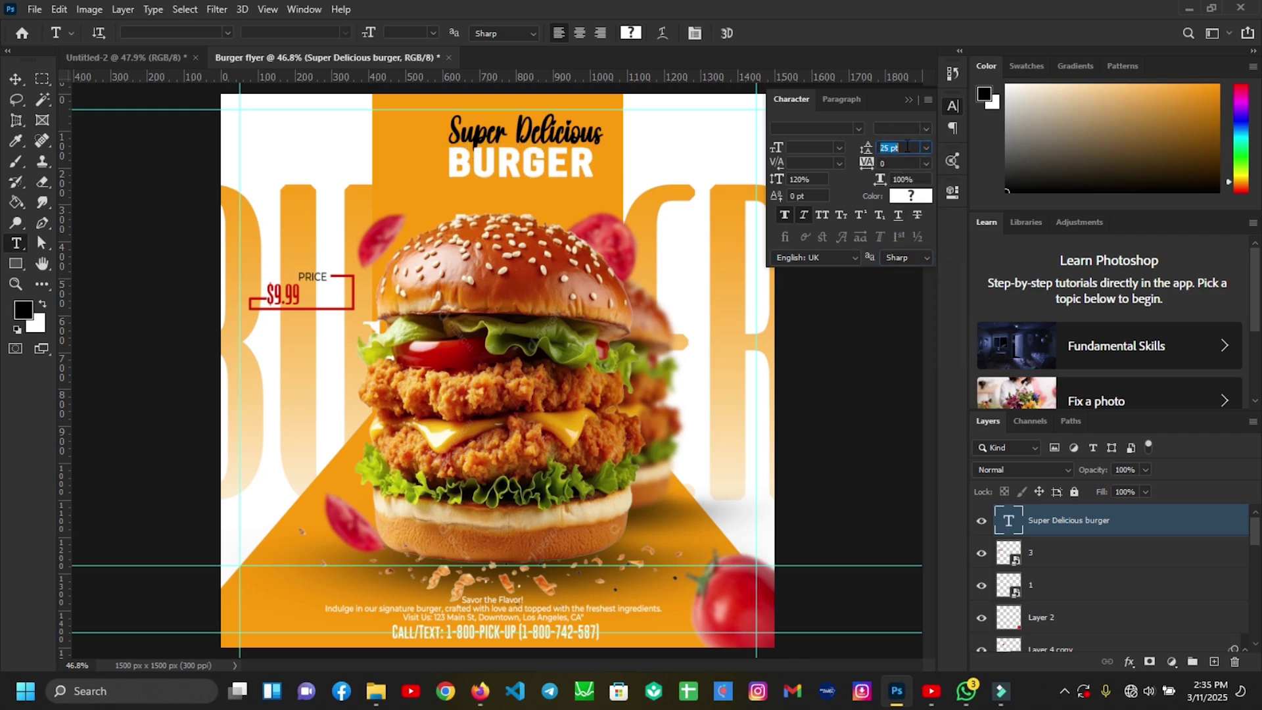
pyautogui.scroll(3, 906, 146)
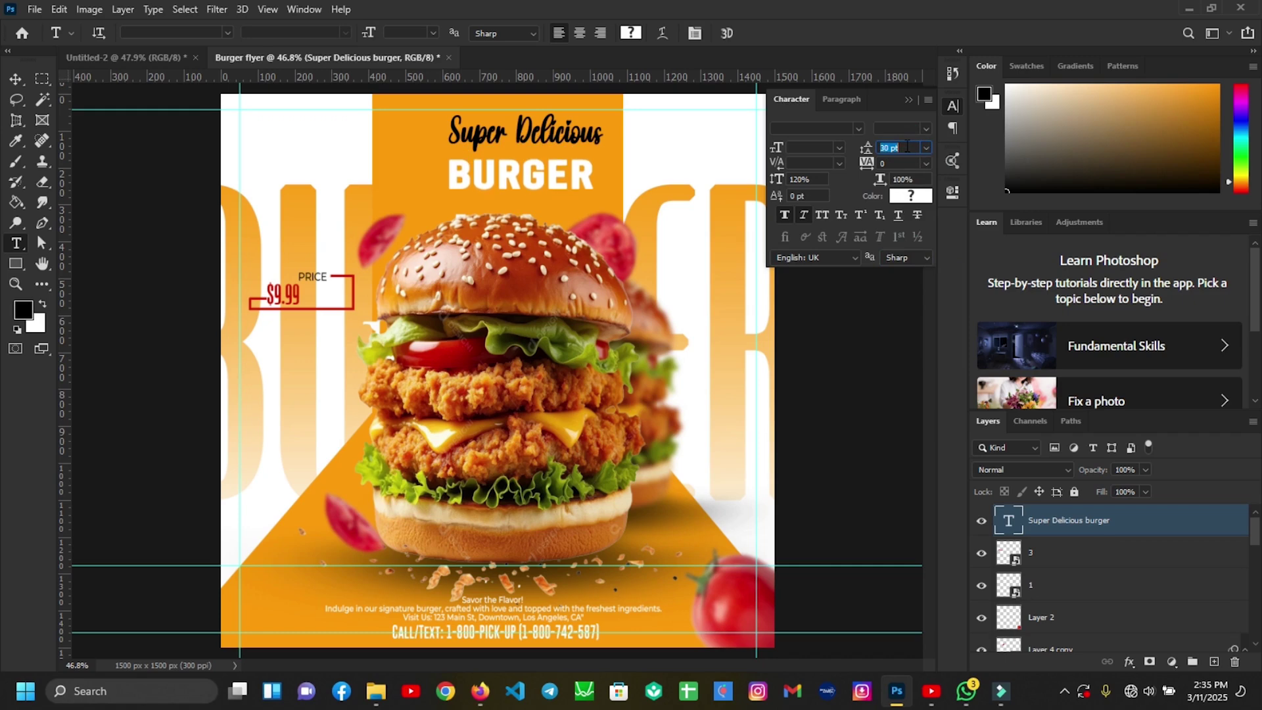
# Step: Set the font size of the Super Delicious line to 20 pt and commit it
pyautogui.click(601, 126)
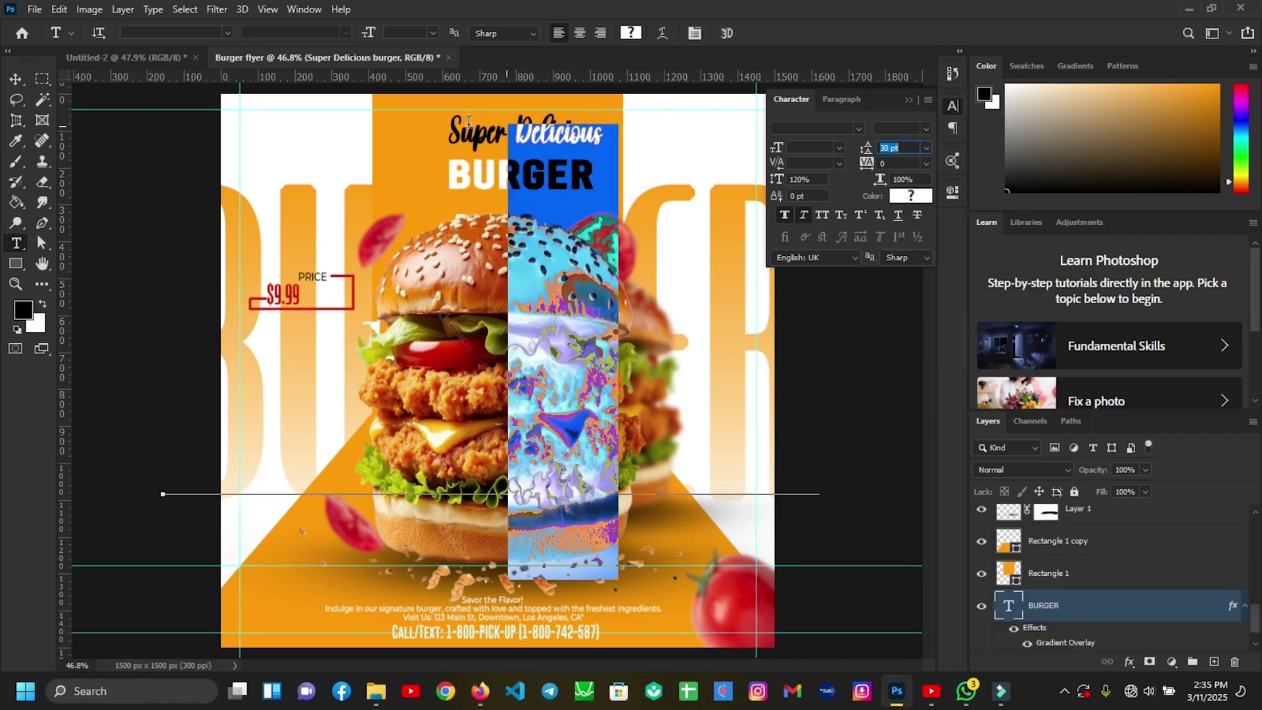
pyautogui.moveTo(600, 125); pyautogui.dragTo(446, 132)
pyautogui.click(815, 148)
pyautogui.write('20')
pyautogui.press('Return')
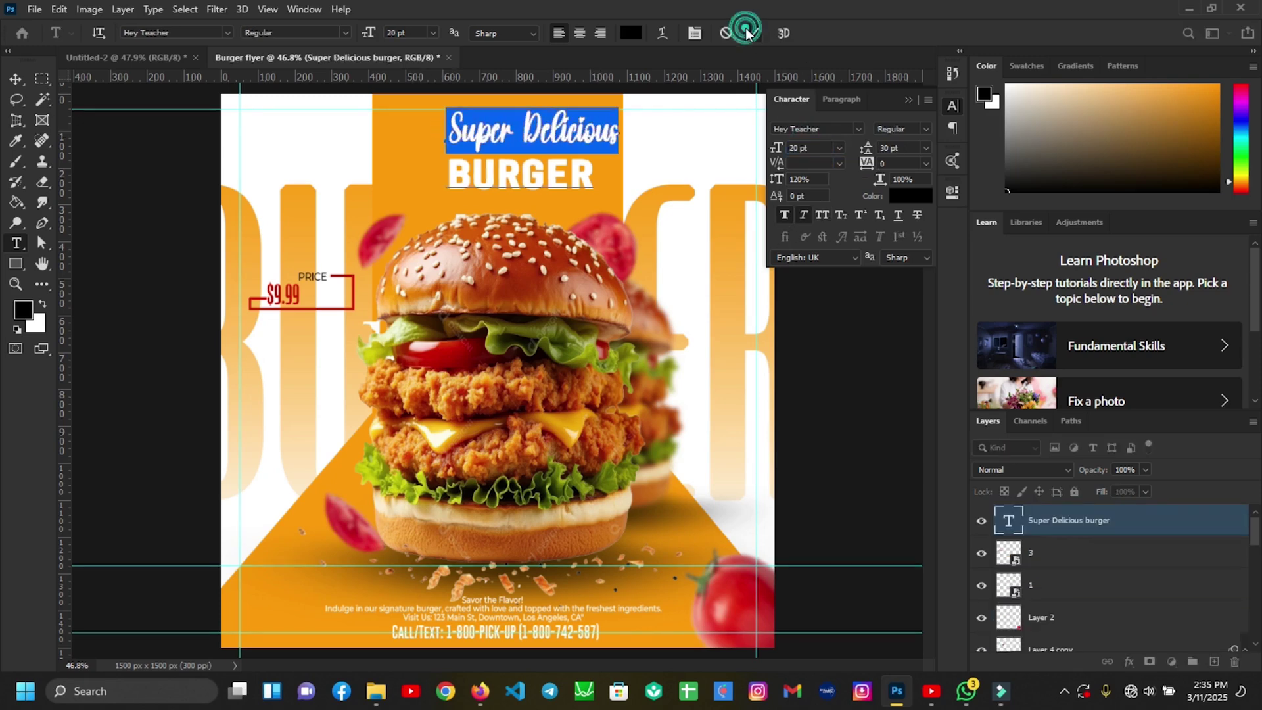
pyautogui.click(752, 33)
# Step: Set a 7 pt first-line indent on the headline's BURGER line and commit the text
pyautogui.moveTo(447, 174); pyautogui.dragTo(615, 179)
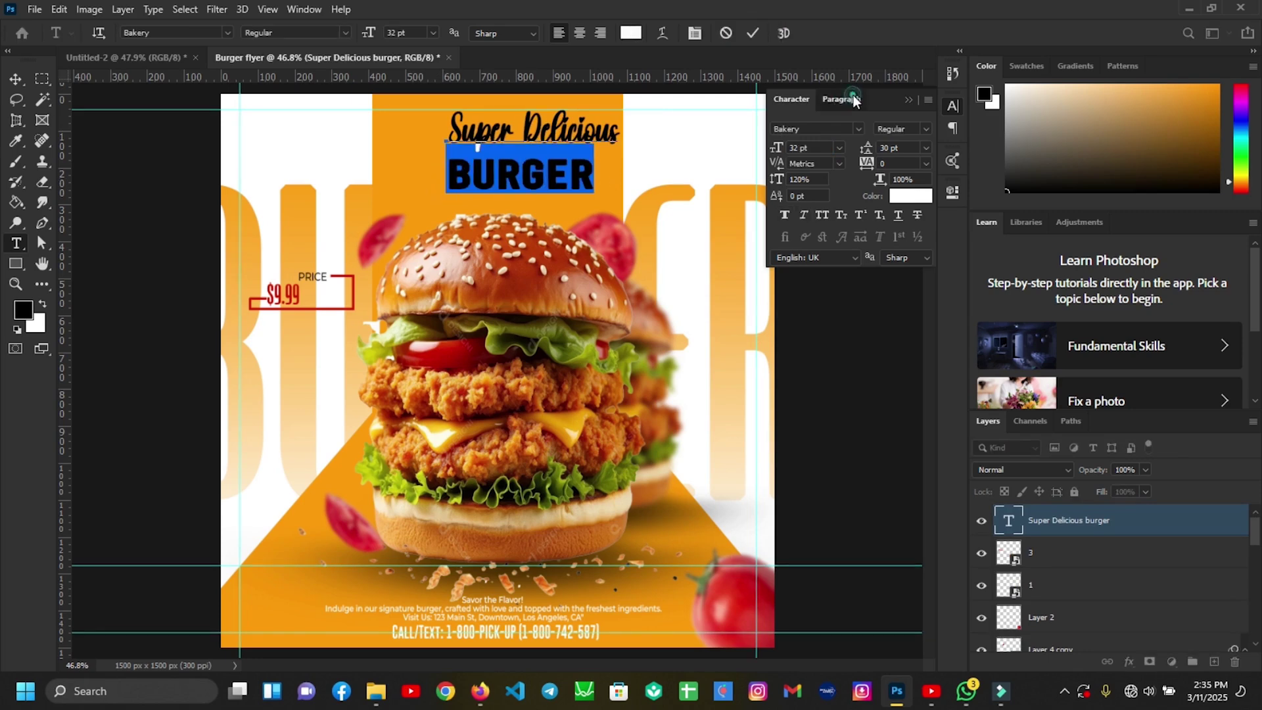
pyautogui.click(841, 99)
pyautogui.click(812, 169)
pyautogui.write('2')
pyautogui.press('Return')
pyautogui.write('6.5')
pyautogui.press('Return')
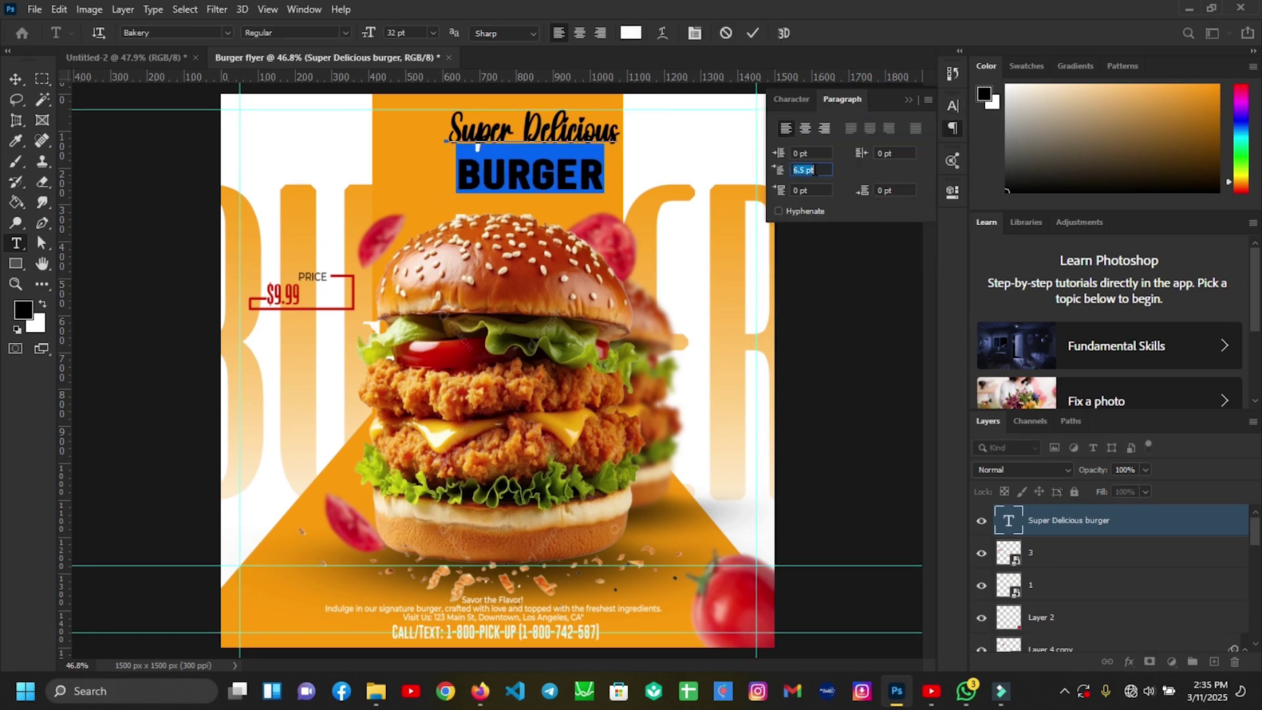
pyautogui.write('7')
pyautogui.press('Return')
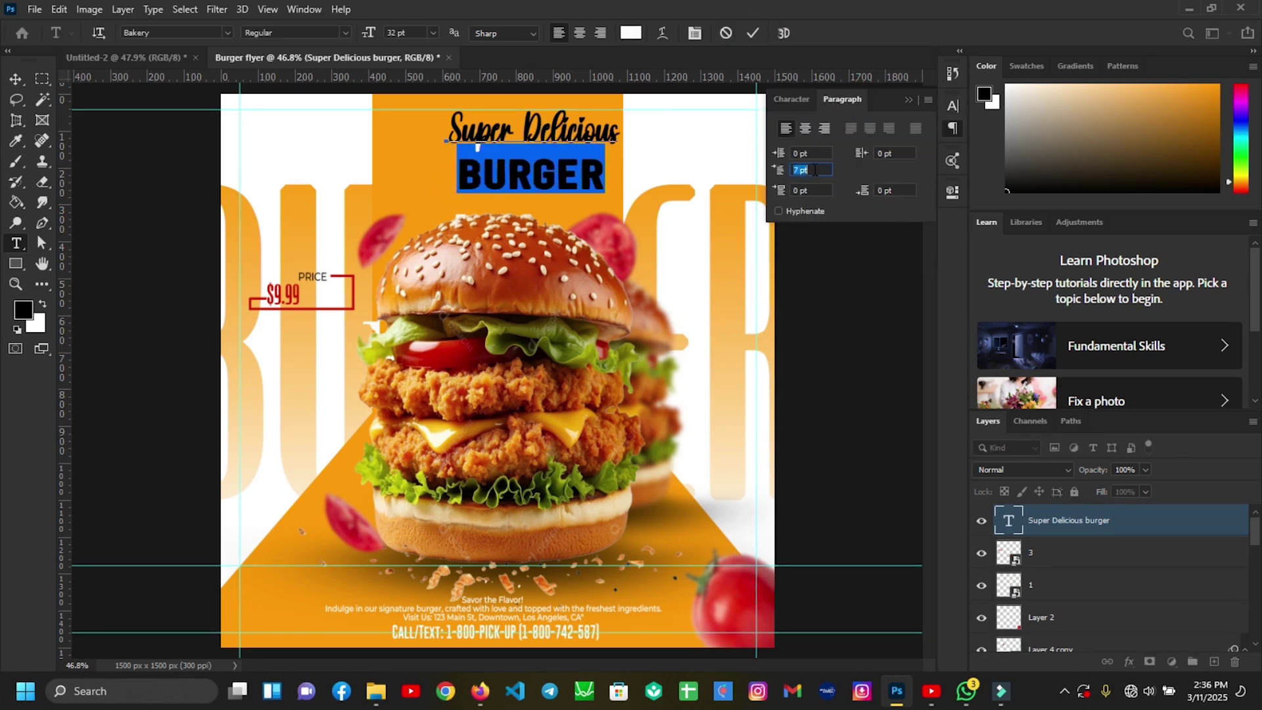
pyautogui.click(750, 34)
# Step: Return to the character settings and activate the Move tool for the headline layer
pyautogui.click(795, 98)
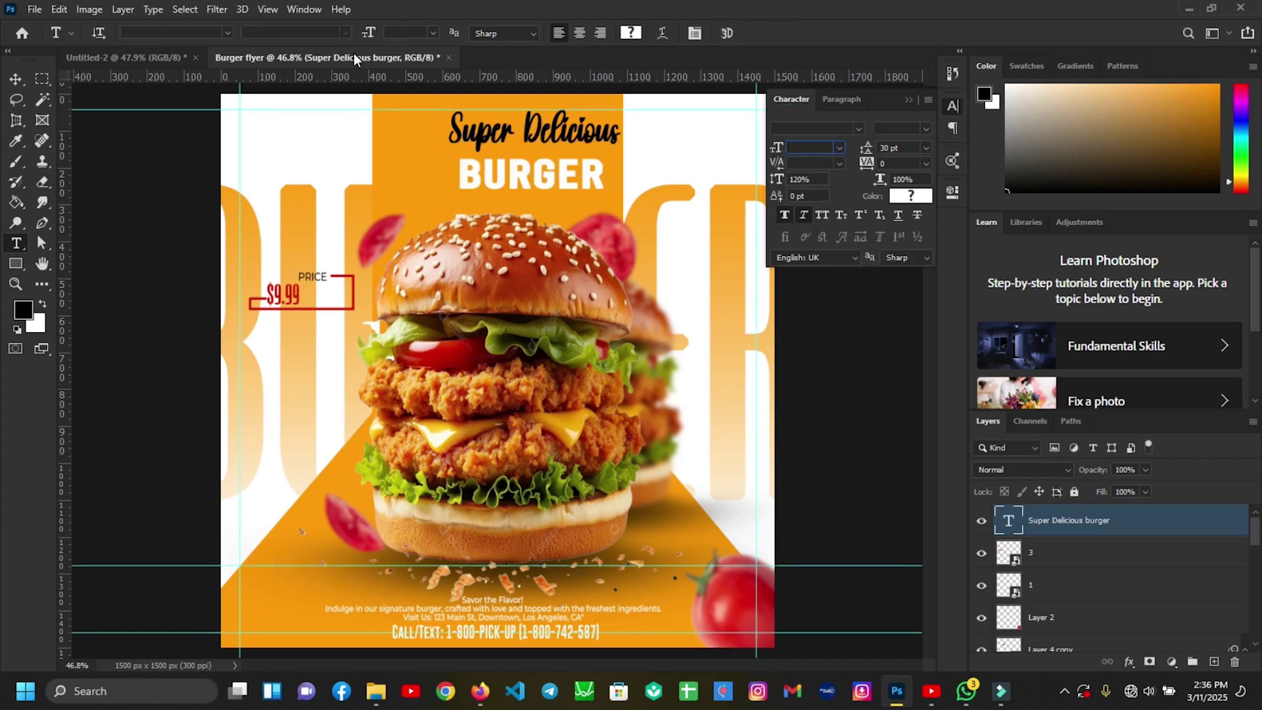
pyautogui.press('v')
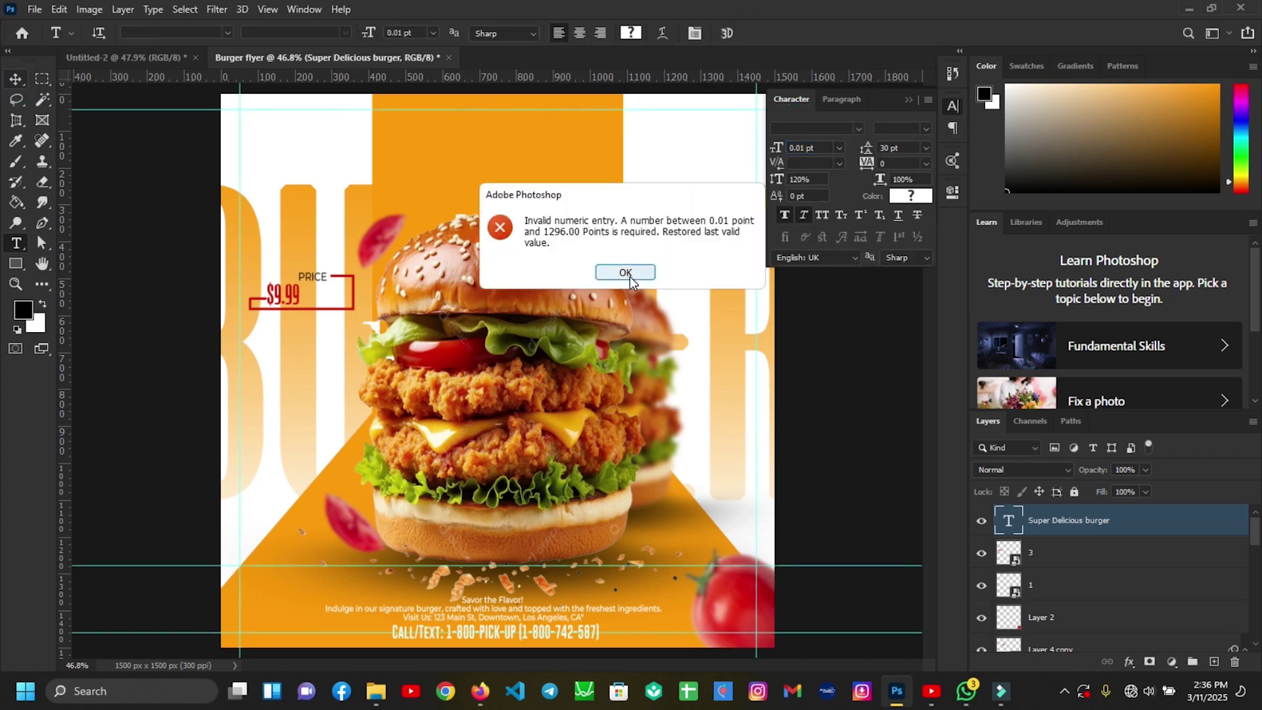
pyautogui.click(625, 272)
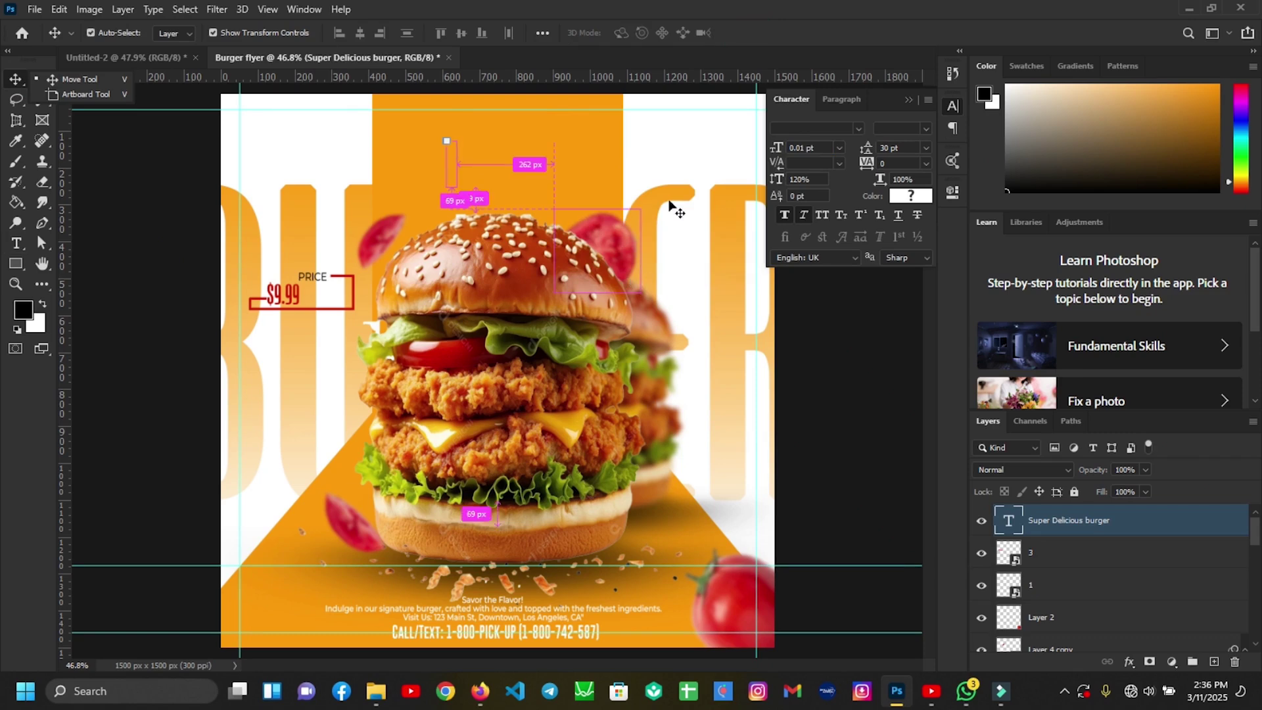
# Step: Move the Super Delicious BURGER headline to the top of the orange column, above the main burger
pyautogui.click(872, 370)
pyautogui.click(908, 99)
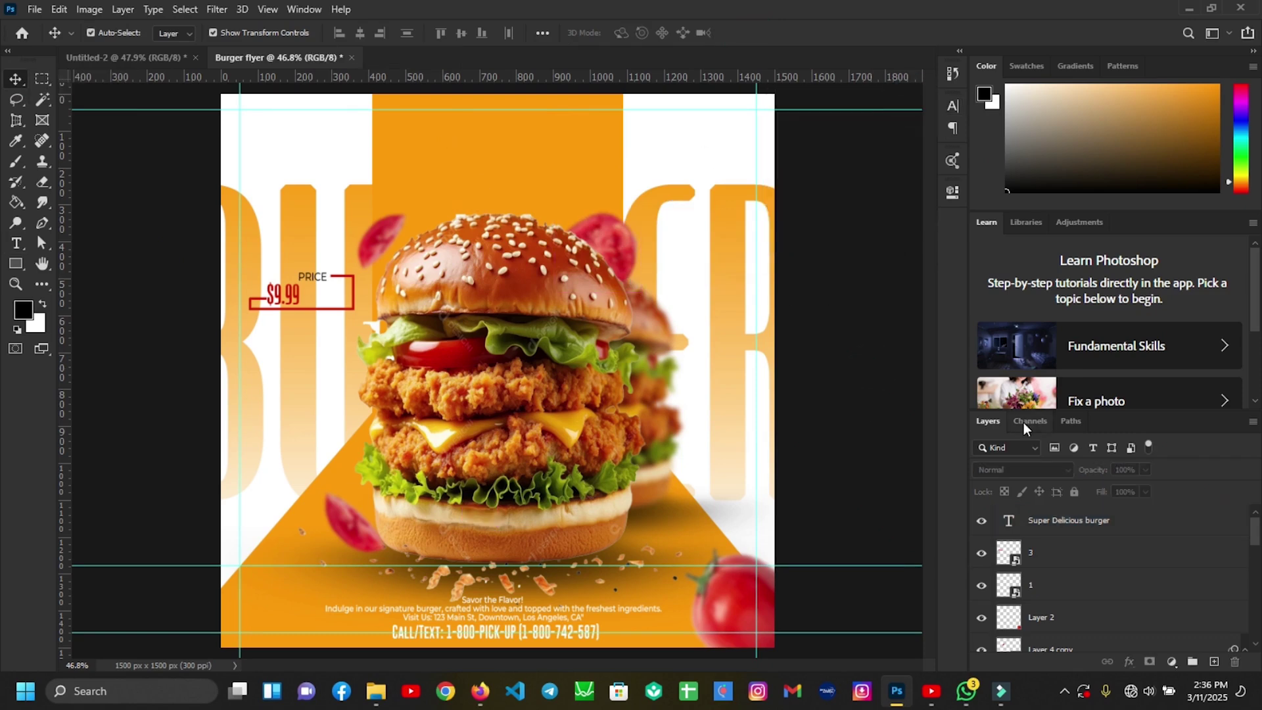
pyautogui.click(1056, 523)
pyautogui.moveTo(602, 168); pyautogui.dragTo(519, 170)
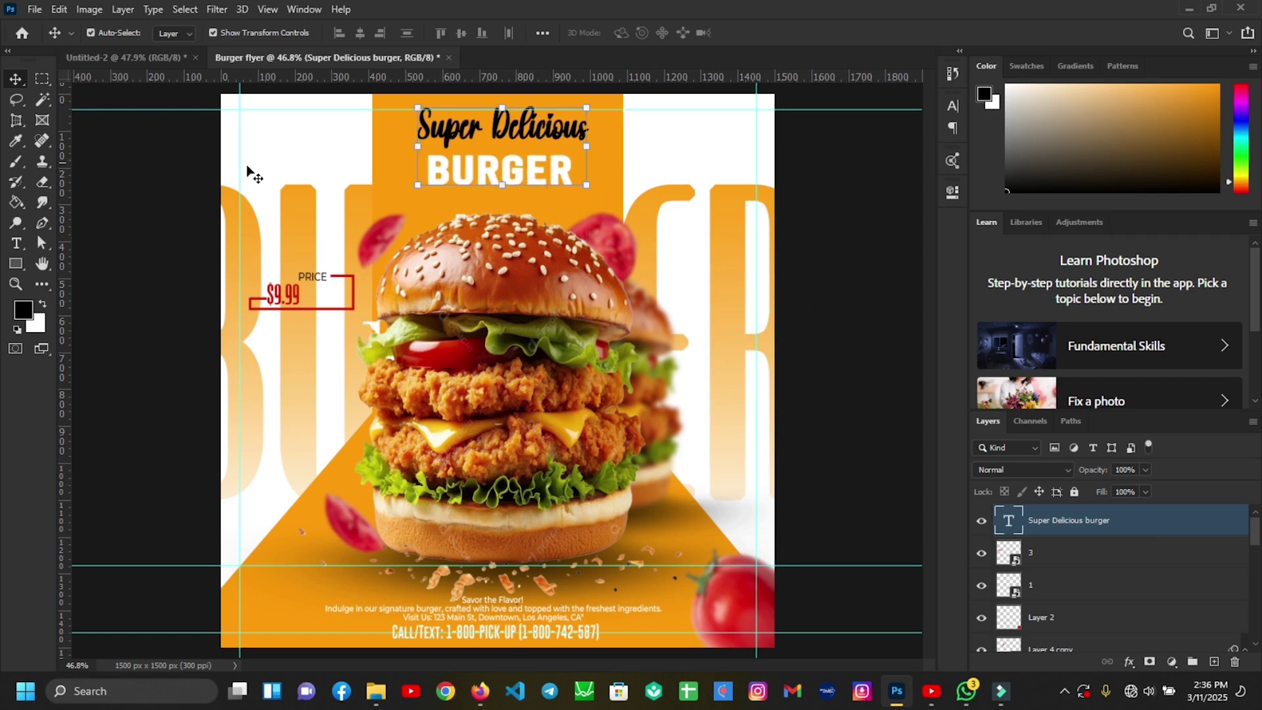
# Step: Recolour the headline's Super Delicious line dark red, turn off its faux bold and commit the text
pyautogui.click(16, 243)
pyautogui.moveTo(587, 128); pyautogui.dragTo(378, 110)
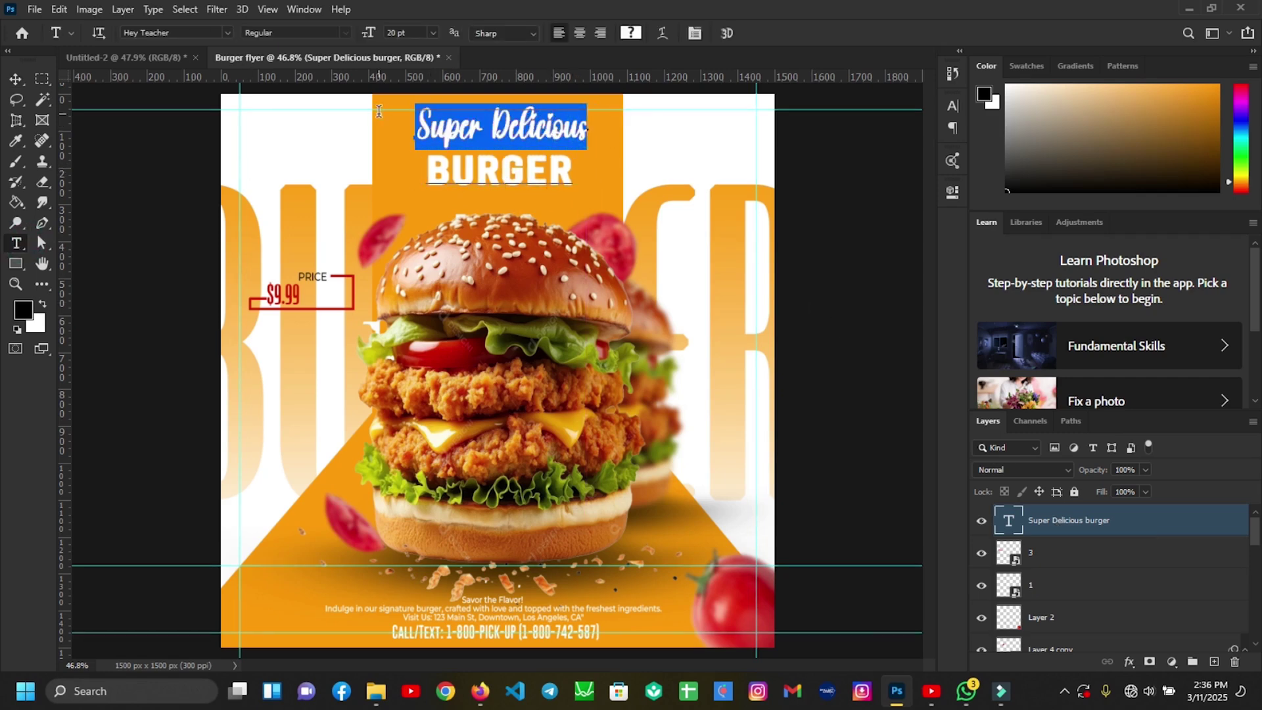
pyautogui.click(952, 106)
pyautogui.click(910, 196)
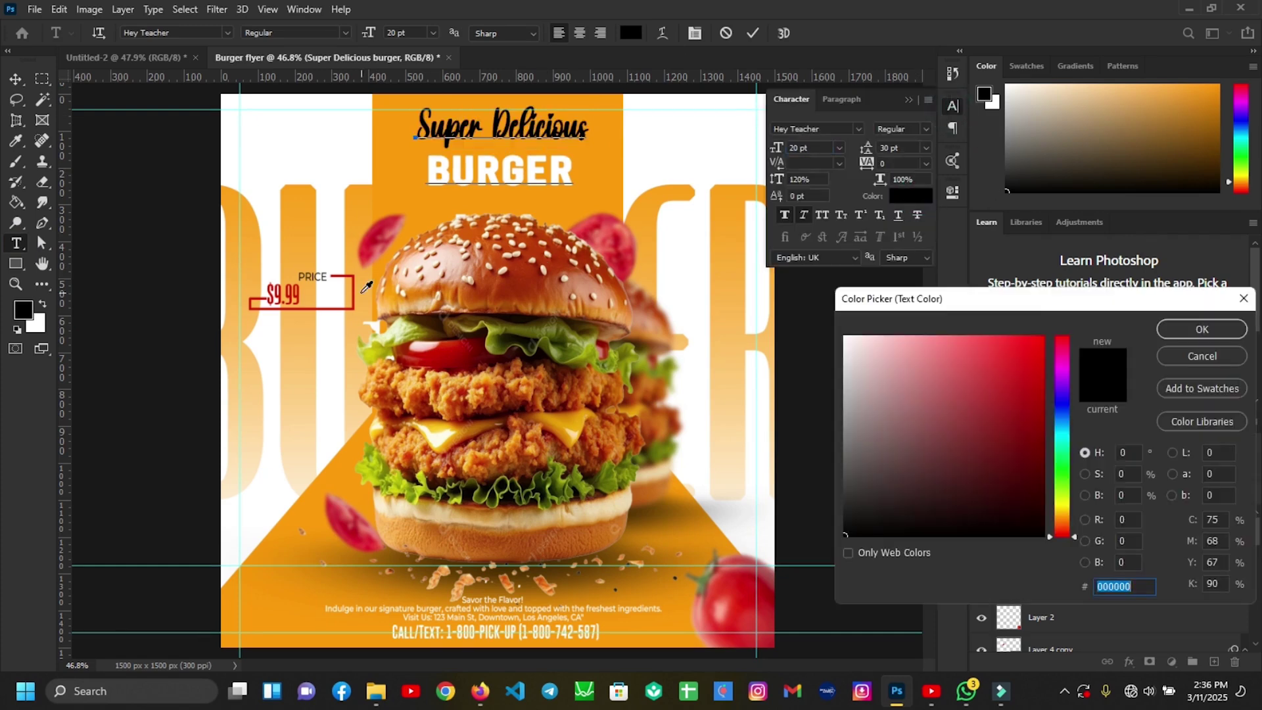
pyautogui.moveTo(1042, 368)
pyautogui.mouseDown()
pyautogui.moveTo(1071, 381)
pyautogui.moveTo(1042, 373)
pyautogui.mouseUp()
pyautogui.click(1176, 332)
pyautogui.click(781, 214)
pyautogui.click(750, 36)
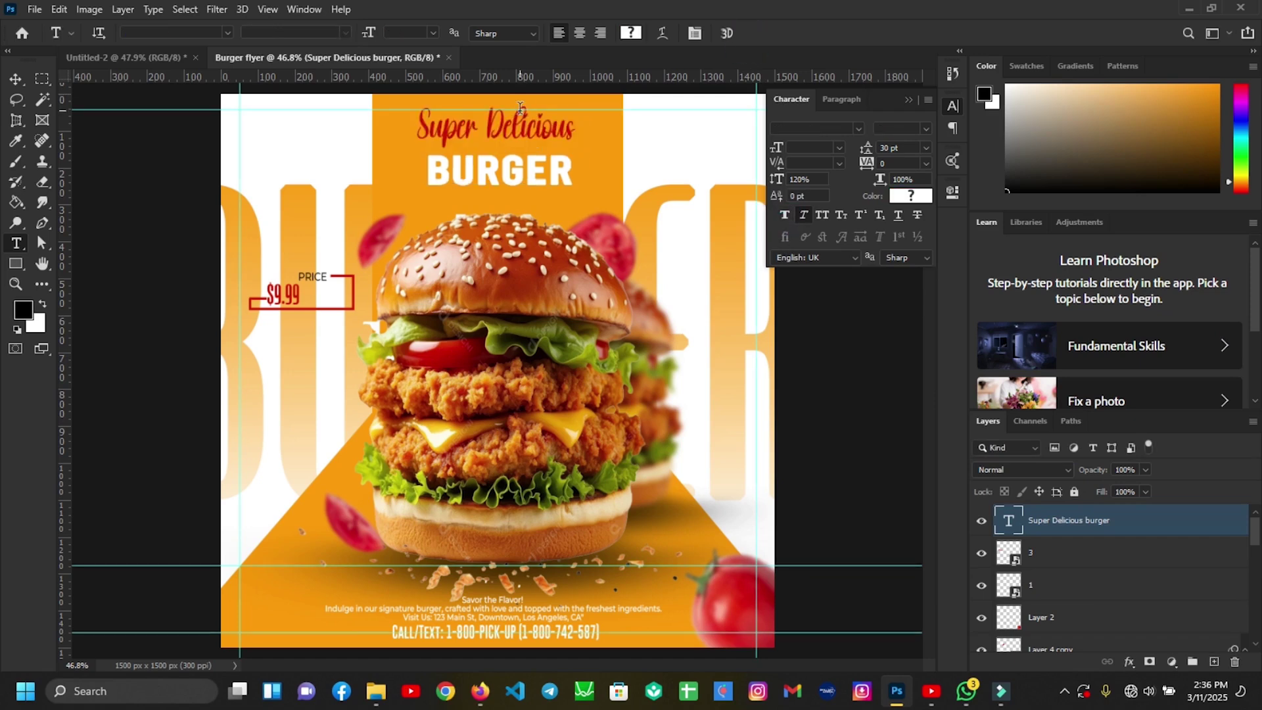
# Step: Set the Super Delicious line's font size to 21 pt, increase its horizontal scale slightly and commit the text
pyautogui.moveTo(422, 130)
pyautogui.mouseDown()
pyautogui.moveTo(576, 131)
pyautogui.moveTo(401, 126)
pyautogui.mouseUp()
pyautogui.click(808, 148)
pyautogui.press('Up')
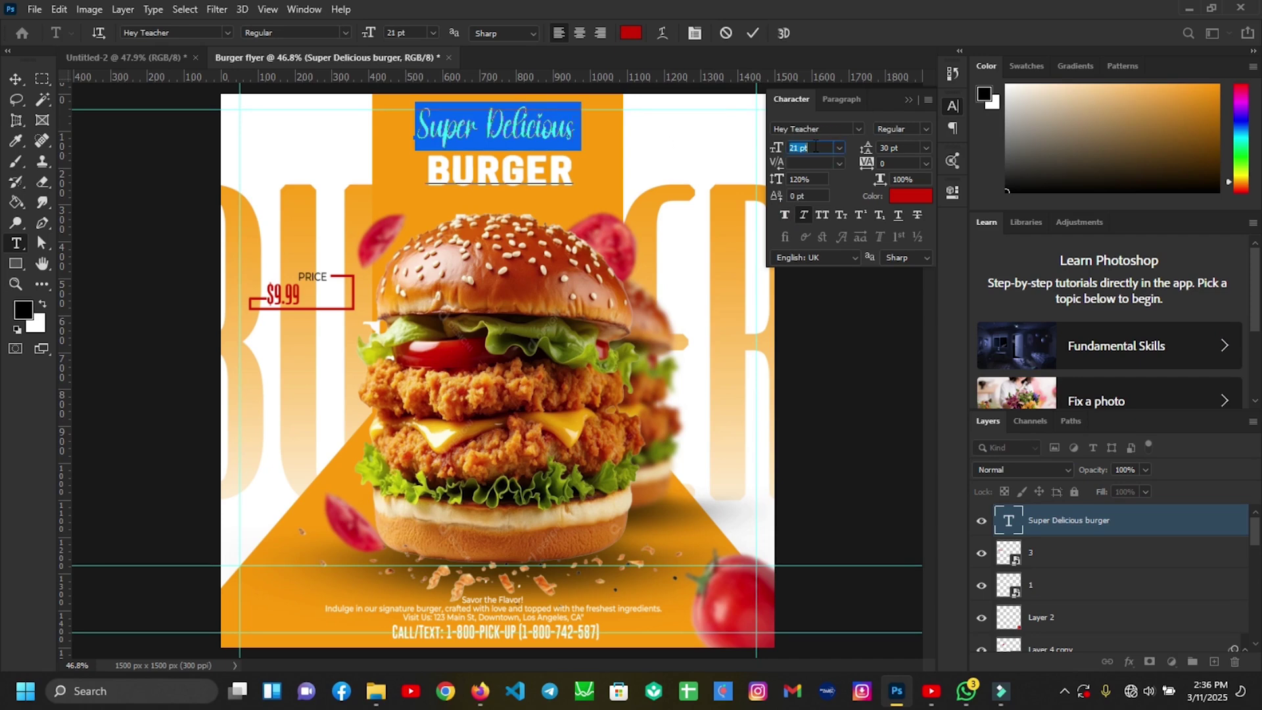
pyautogui.click(911, 178)
pyautogui.press('Up')
pyautogui.press('Up')
pyautogui.press('Up')
pyautogui.press('Up')
pyautogui.press('Up')
pyautogui.press('Up')
pyautogui.press('Up')
pyautogui.click(753, 32)
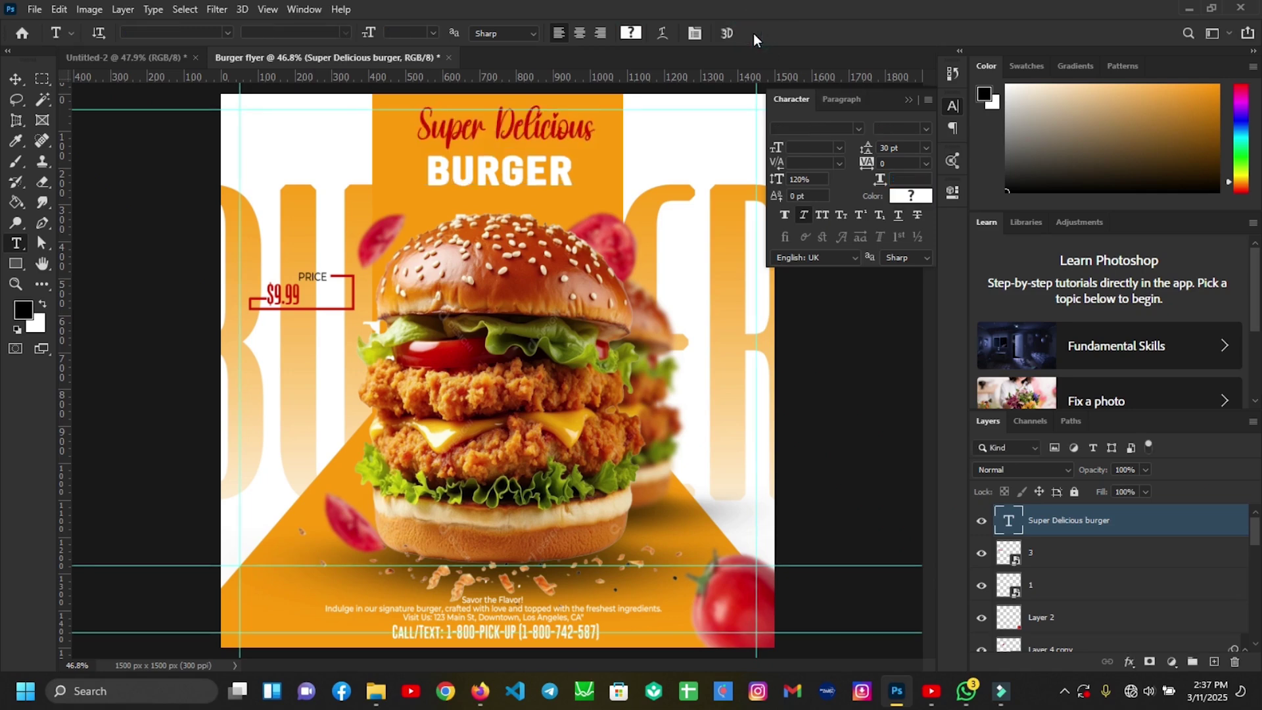
# Step: Nudge the two-line headline into the centre of the orange column, just below the upper guide
pyautogui.click(16, 79)
pyautogui.moveTo(478, 169); pyautogui.dragTo(472, 172)
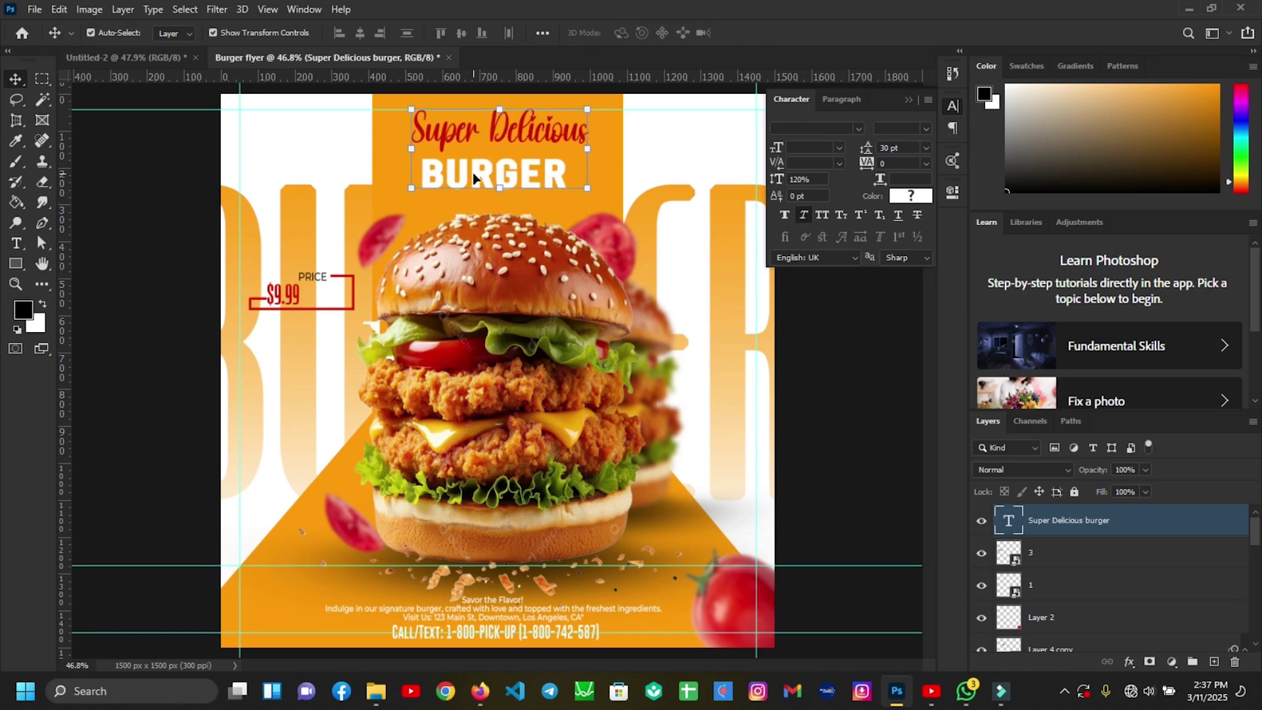
pyautogui.press('Right')
pyautogui.press('Right')
pyautogui.press('Right')
pyautogui.press('Right')
# Step: Set the leading of the two-line headline to 27 pt
pyautogui.click(905, 148)
pyautogui.press('Down')
pyautogui.press('Down')
pyautogui.press('Down')
pyautogui.press('Down')
pyautogui.press('Up')
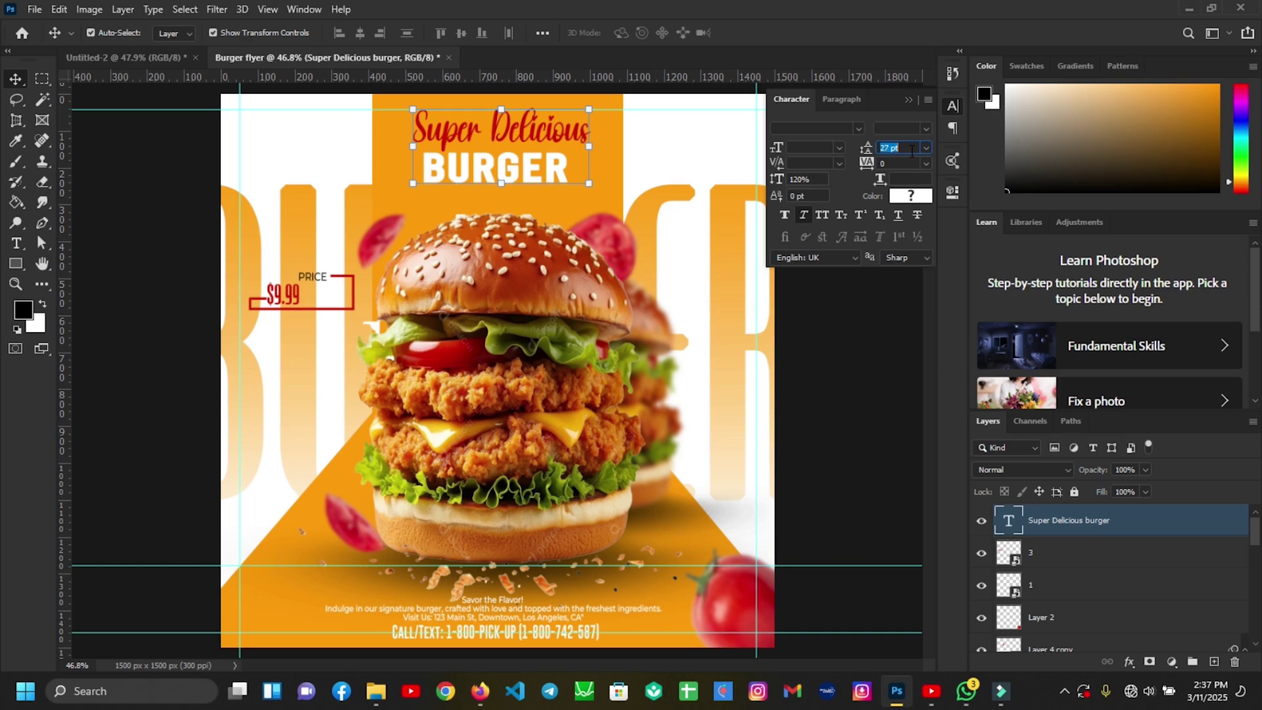
pyautogui.write('t')
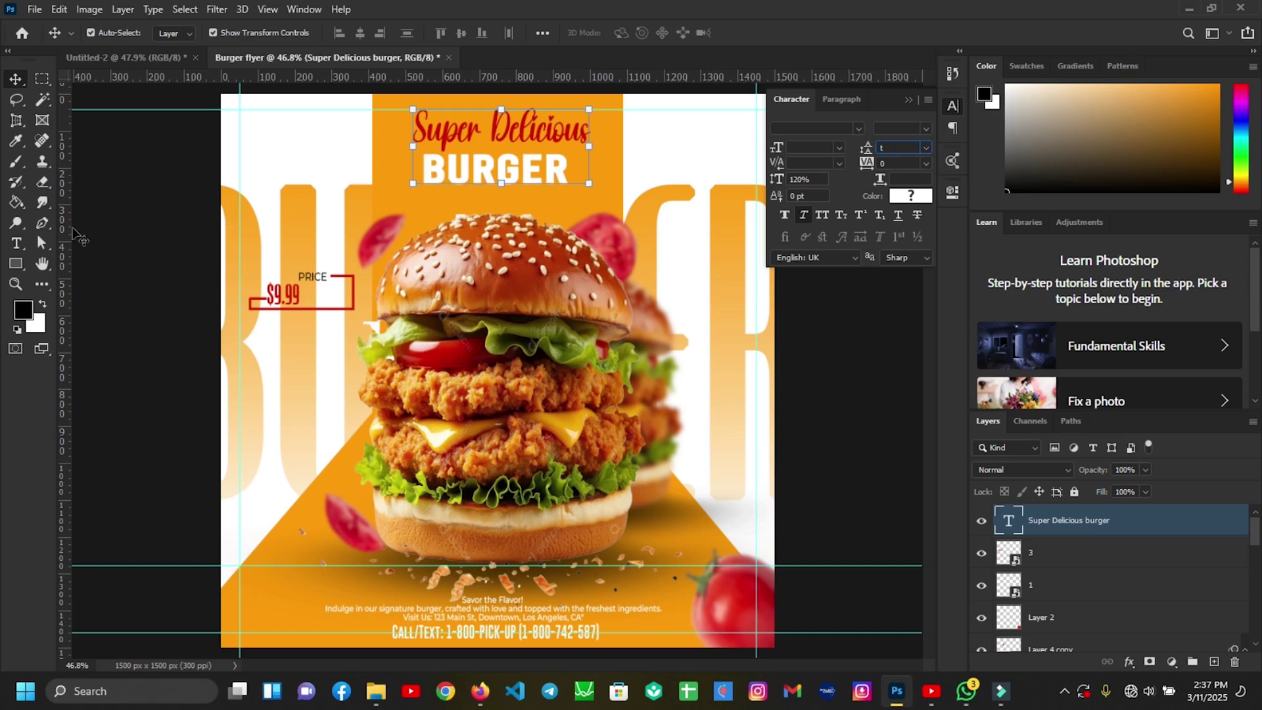
# Step: Set a 9 pt first-line indent on the headline's BURGER line and commit the text
pyautogui.click(15, 243)
pyautogui.click(625, 272)
pyautogui.moveTo(416, 164); pyautogui.dragTo(662, 147)
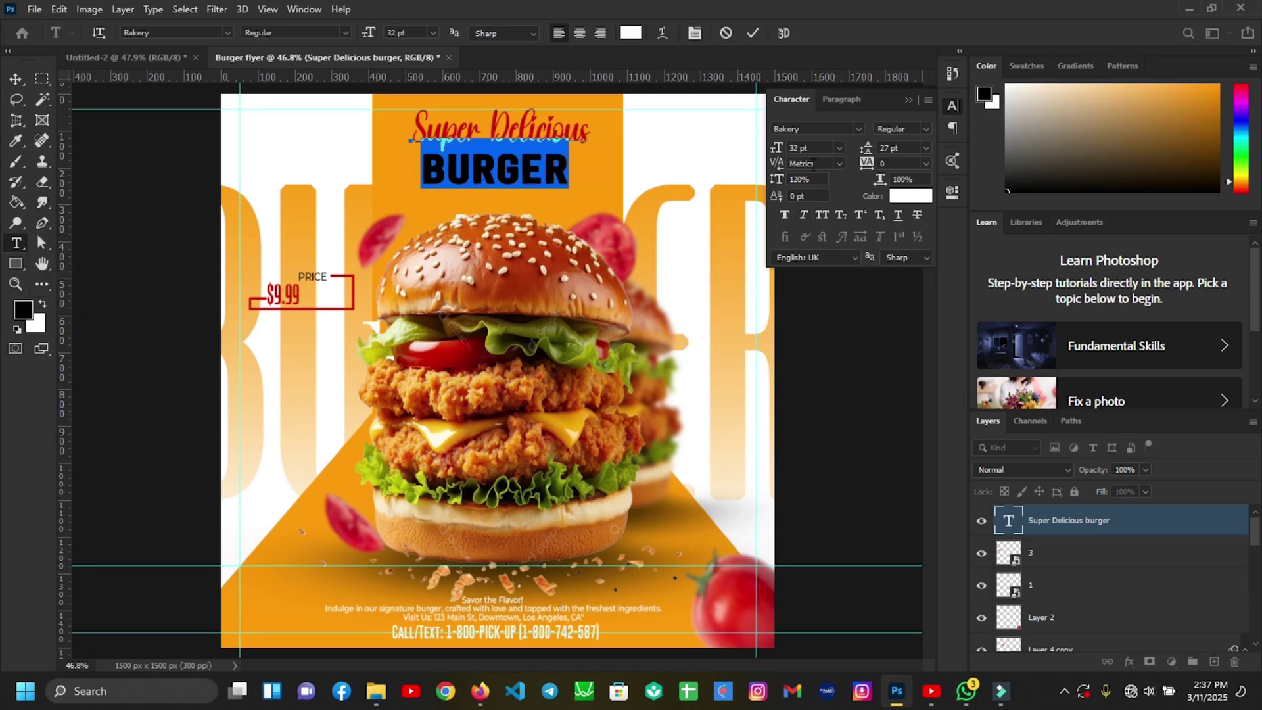
pyautogui.click(841, 100)
pyautogui.click(812, 170)
pyautogui.press('Up')
pyautogui.press('Up')
pyautogui.press('Up')
pyautogui.press('Up')
pyautogui.press('Up')
pyautogui.press('Up')
pyautogui.press('Up')
pyautogui.press('Up')
pyautogui.press('Up')
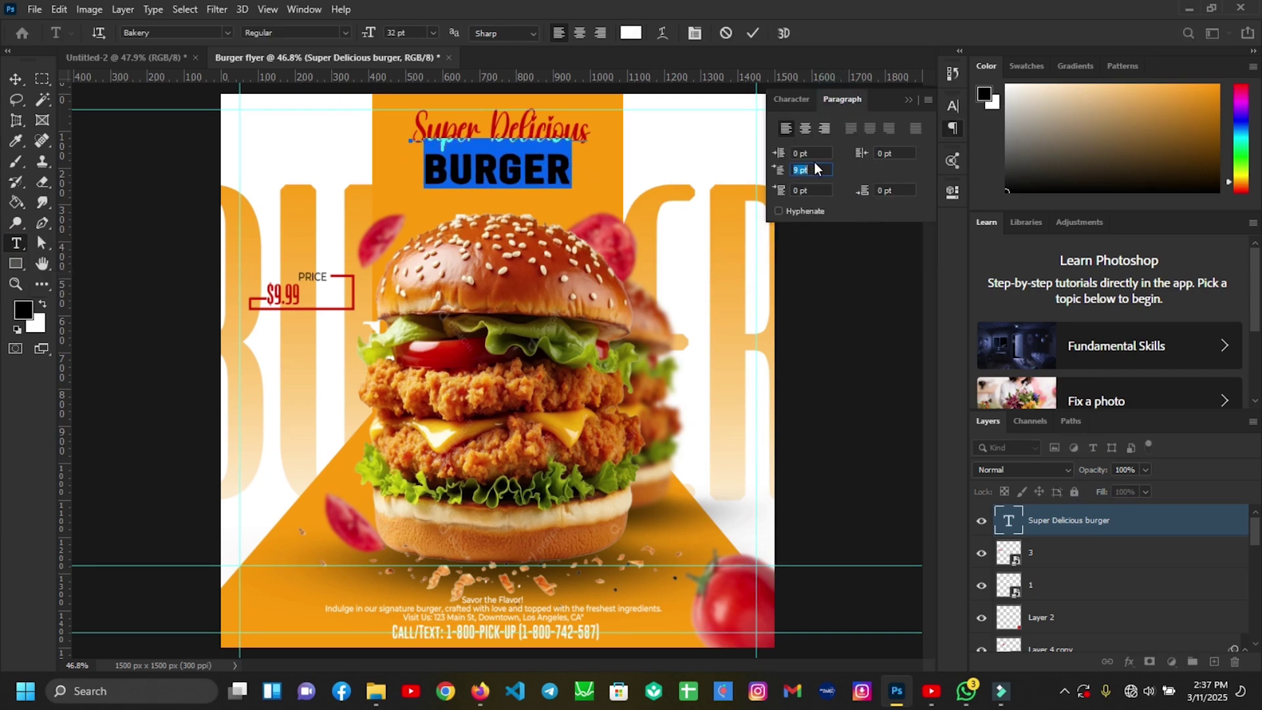
pyautogui.click(753, 33)
# Step: Nudge the headline slightly down from the upper guide, then deselect it and collapse the text settings
pyautogui.press('v')
pyautogui.press('Down')
pyautogui.press('Down')
pyautogui.press('Down')
pyautogui.press('Down')
pyautogui.press('Down')
pyautogui.press('Down')
pyautogui.press('Down')
pyautogui.press('Down')
pyautogui.press('Down')
pyautogui.press('Down')
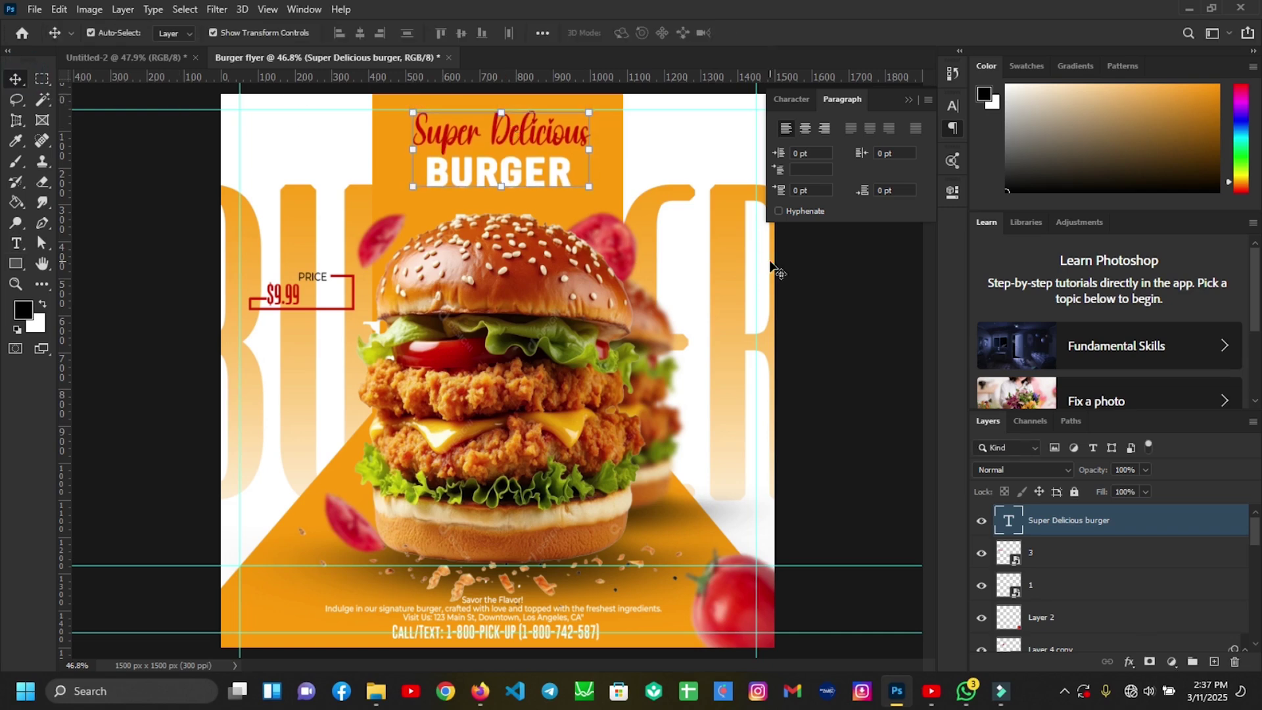
pyautogui.click(873, 315)
pyautogui.click(911, 99)
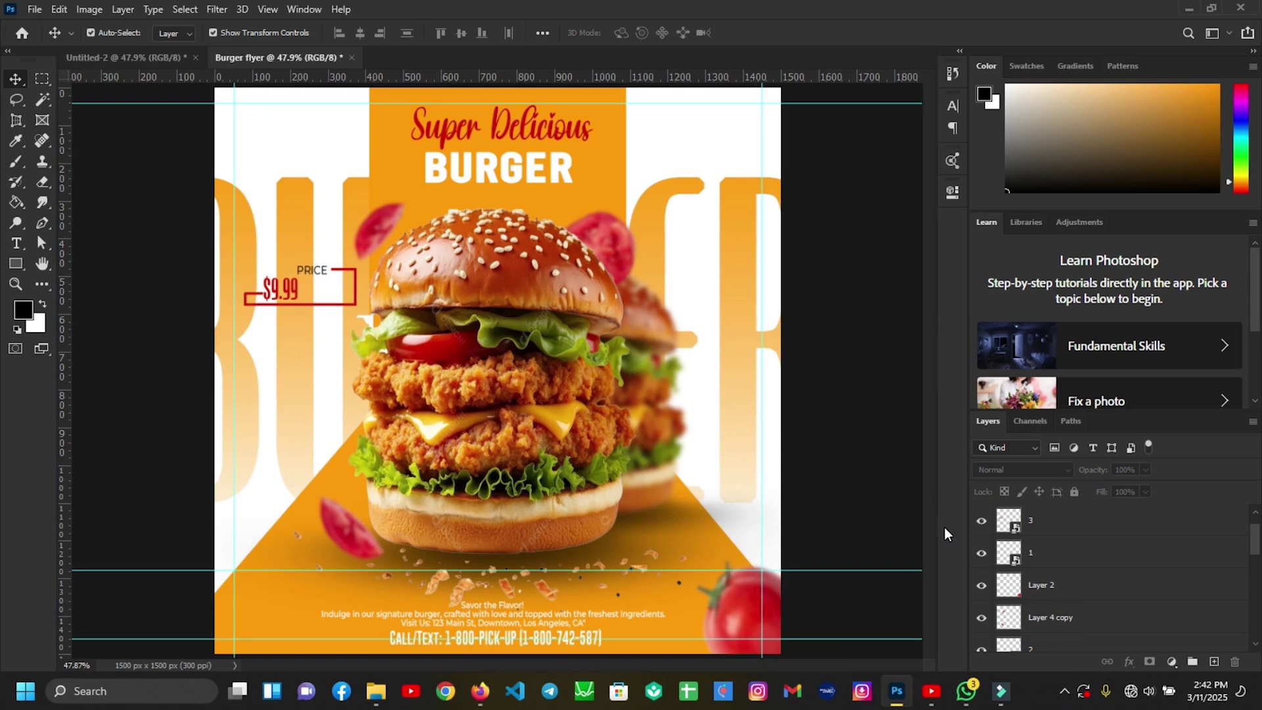
# Step: Stamp all visible layers into a new merged layer above the headline and open it in the Camera Raw Filter
pyautogui.hotkey('ctrl', 'alt', 'shift', 'e')
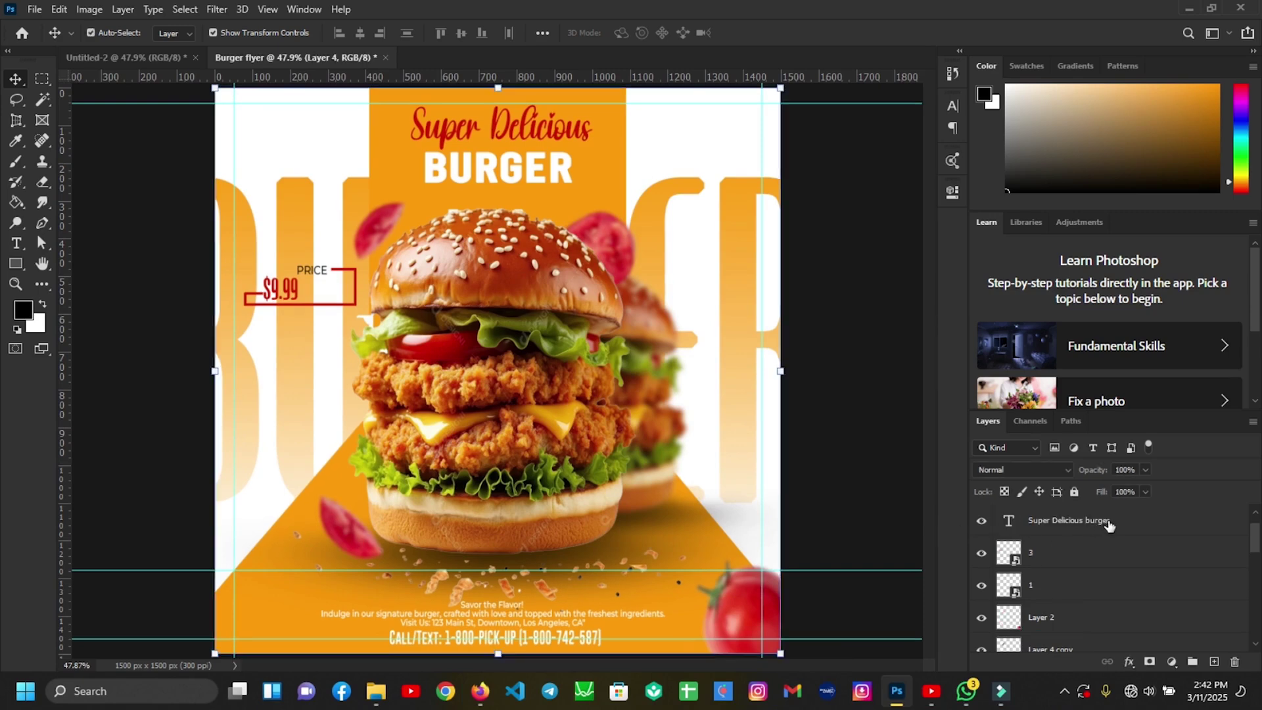
pyautogui.moveTo(1254, 542); pyautogui.dragTo(1254, 524)
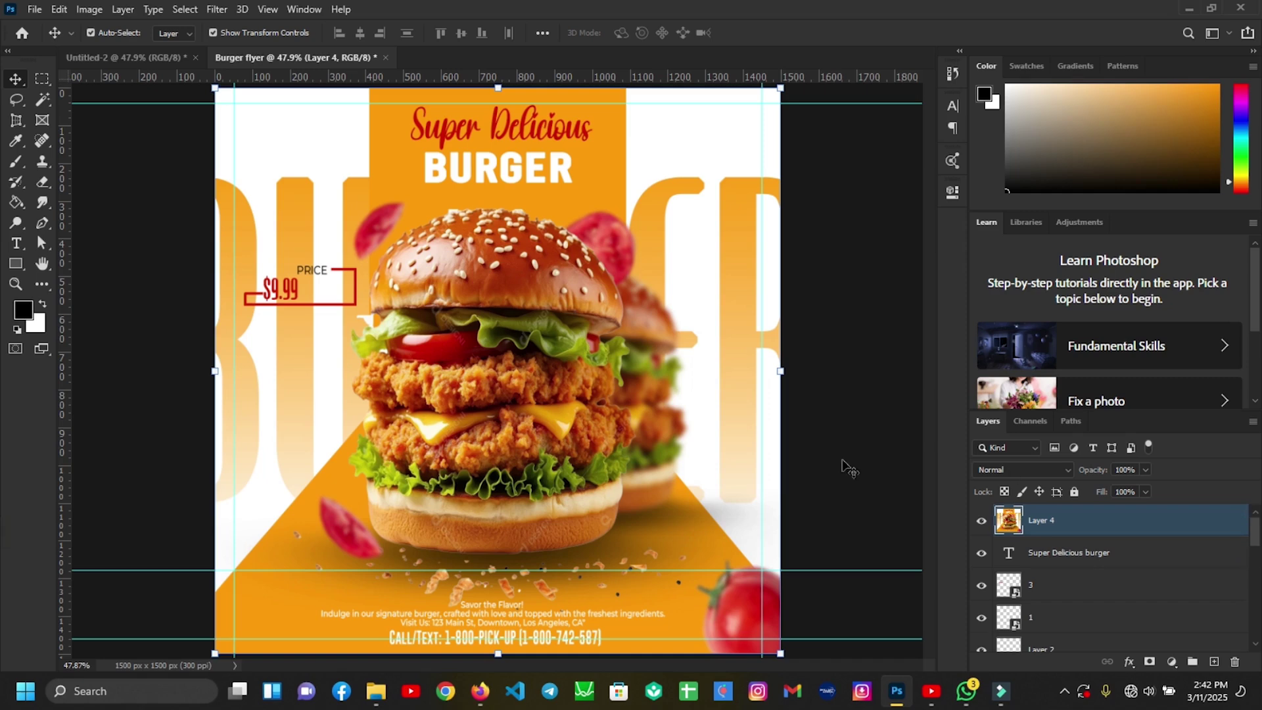
pyautogui.click(217, 9)
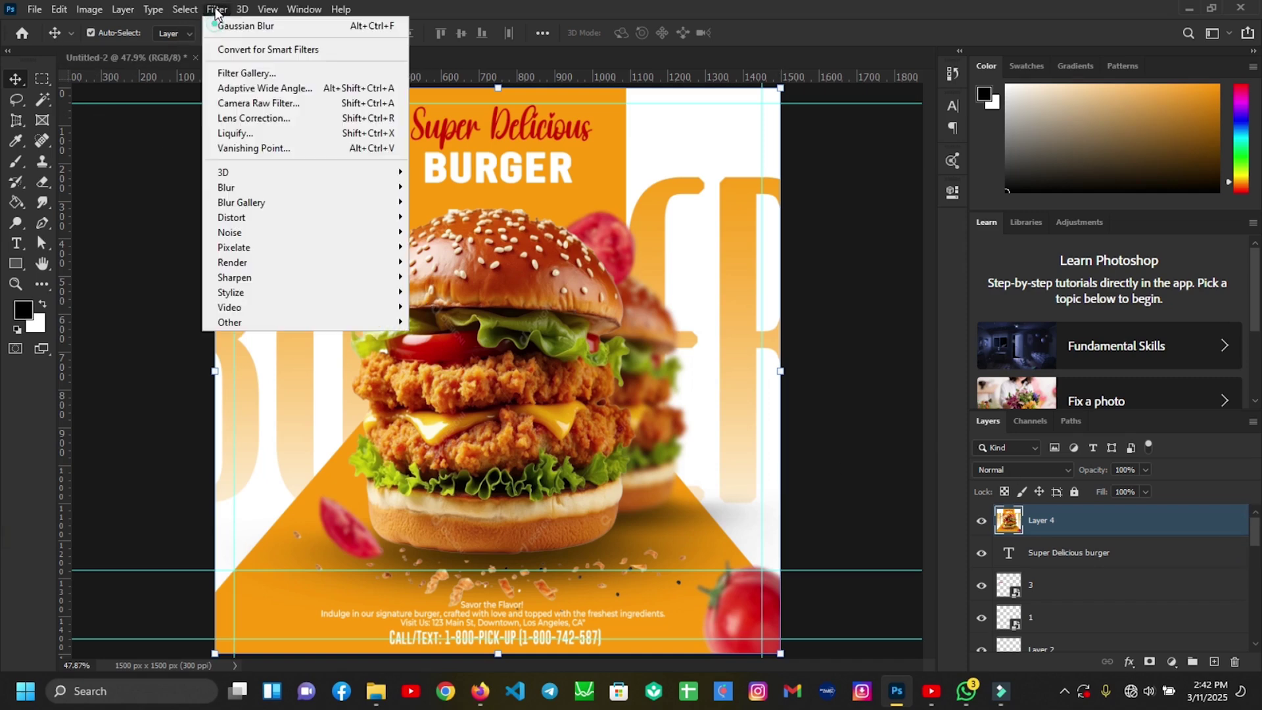
pyautogui.click(263, 105)
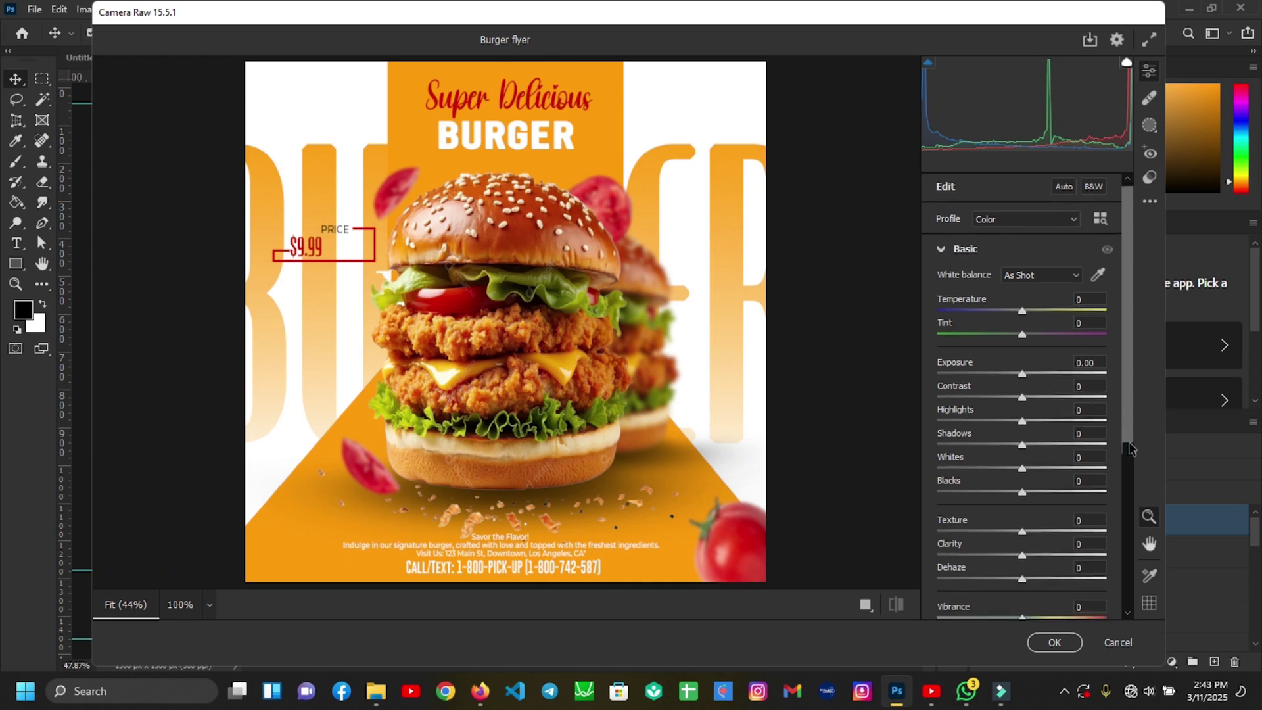
# Step: Apply Camera Raw adjustments of Shadows +9, Whites +2, Vibrance +15 and Saturation +5, and deselect the layer
pyautogui.scroll(-2, 1051, 394)
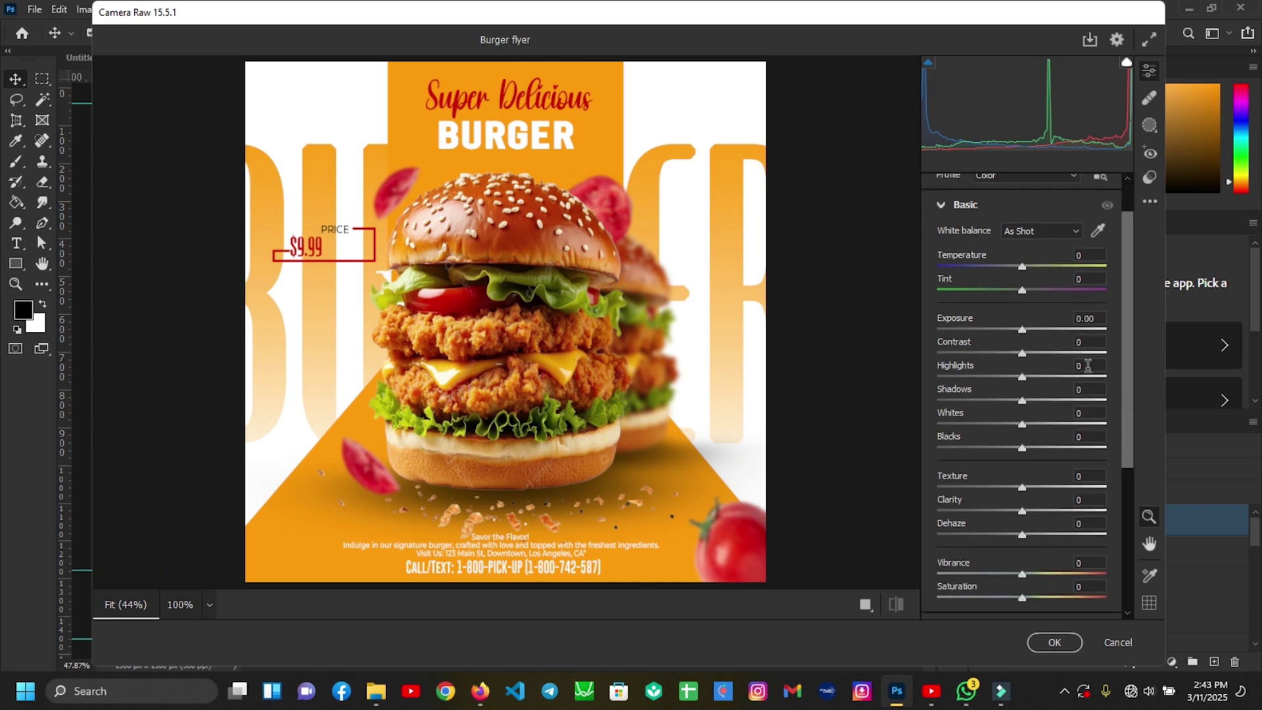
pyautogui.click(1085, 389)
pyautogui.write('9')
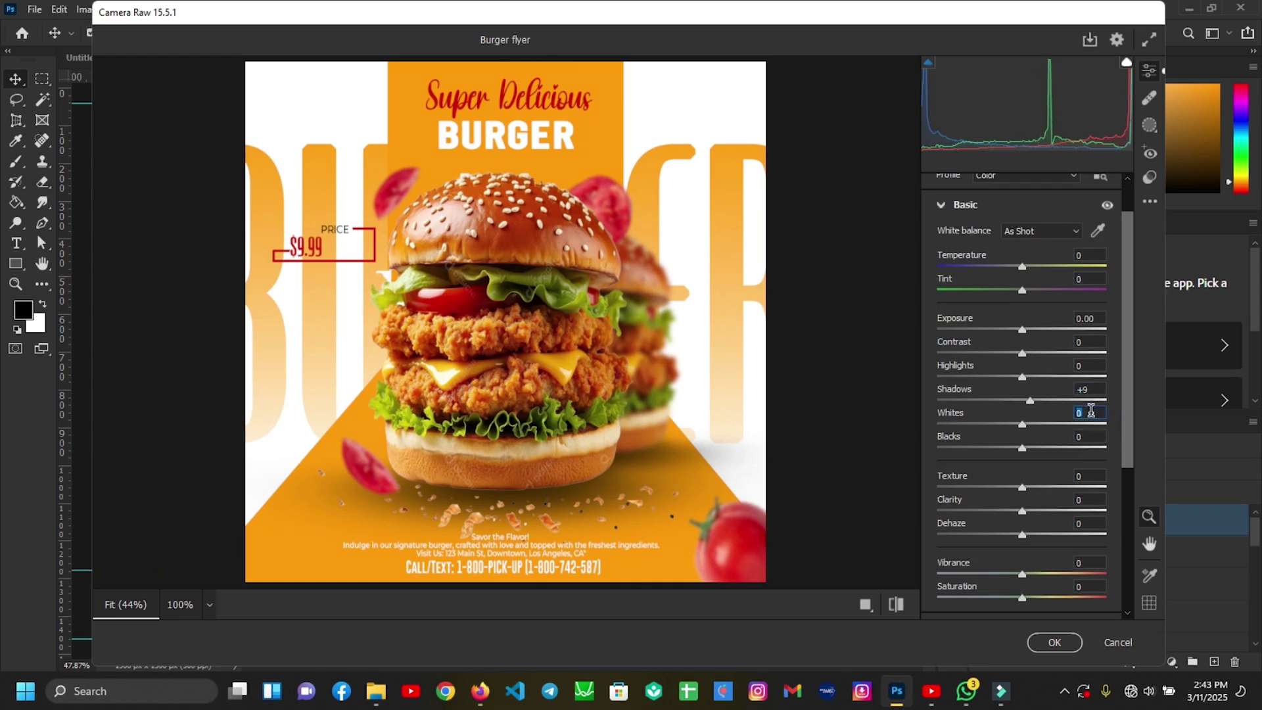
pyautogui.write('2')
pyautogui.click(1086, 557)
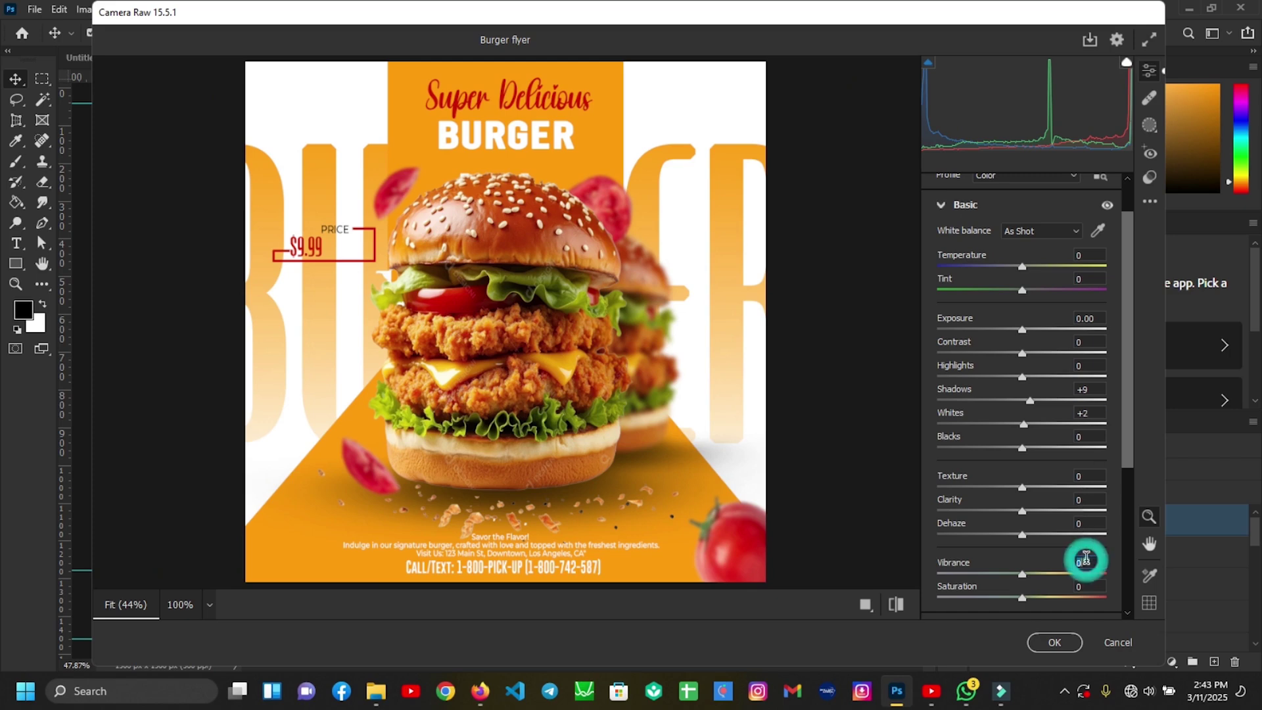
pyautogui.write('15')
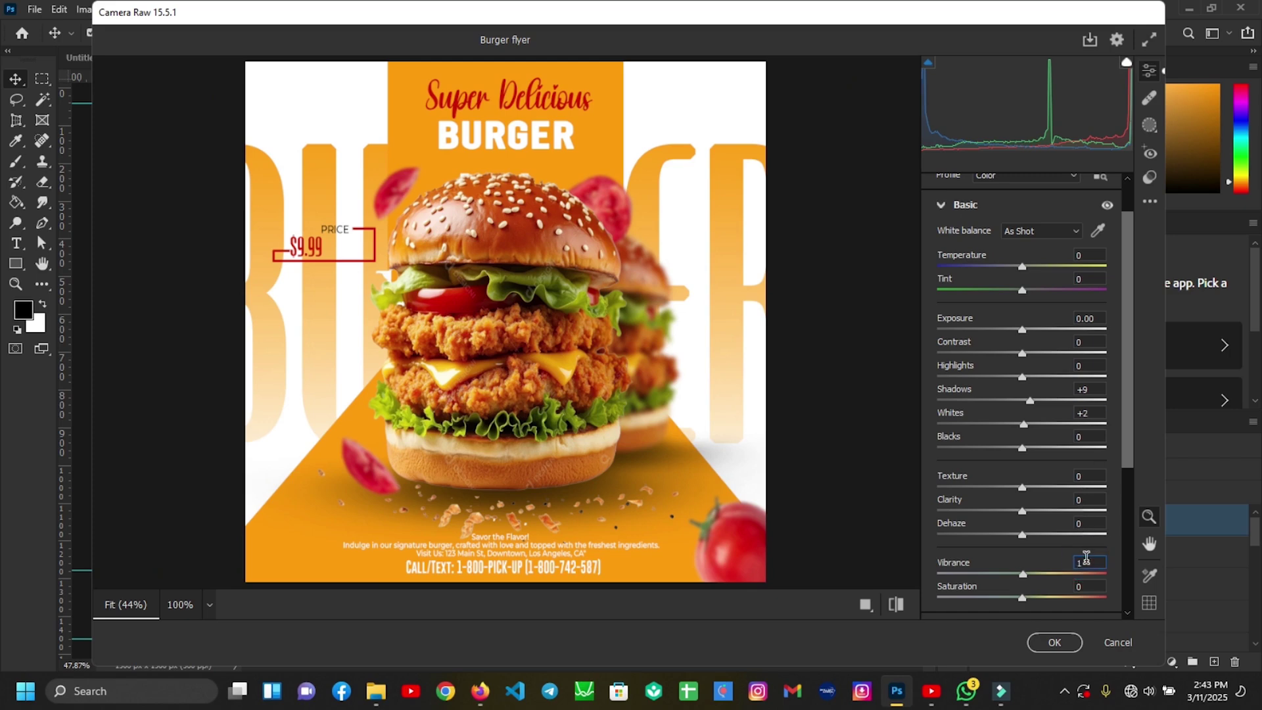
pyautogui.click(1086, 582)
pyautogui.write('5')
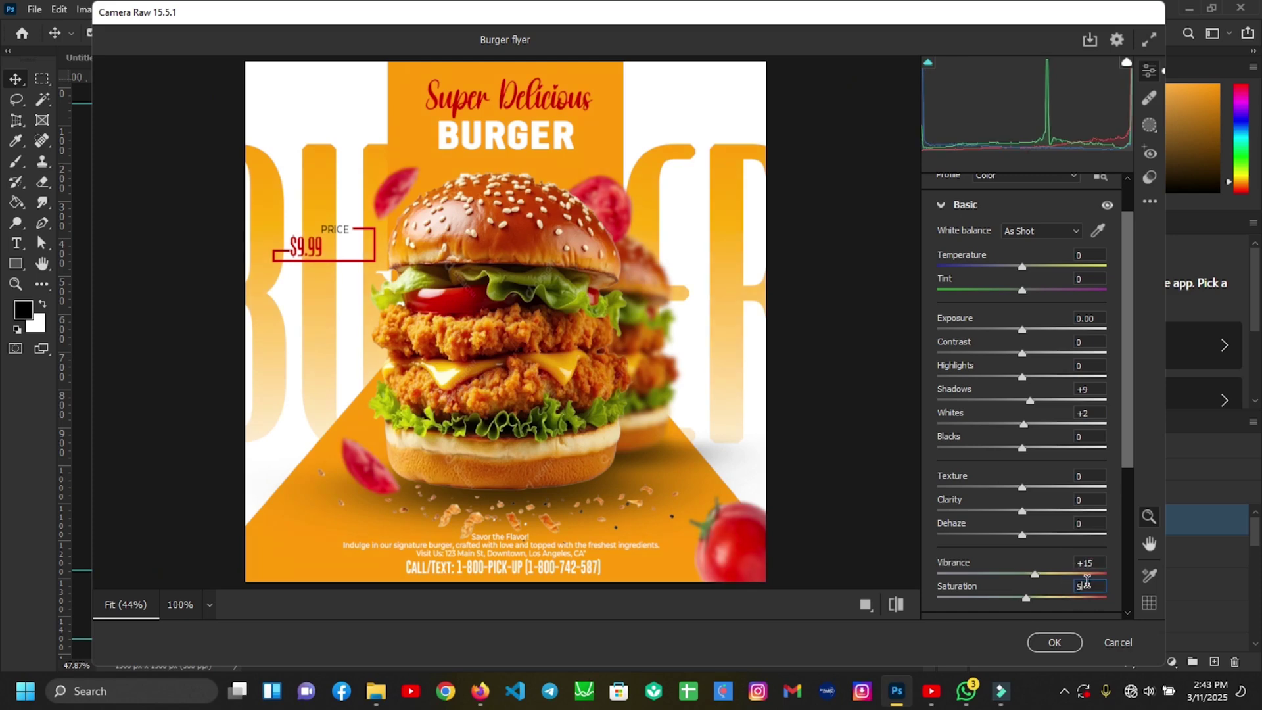
pyautogui.click(1054, 642)
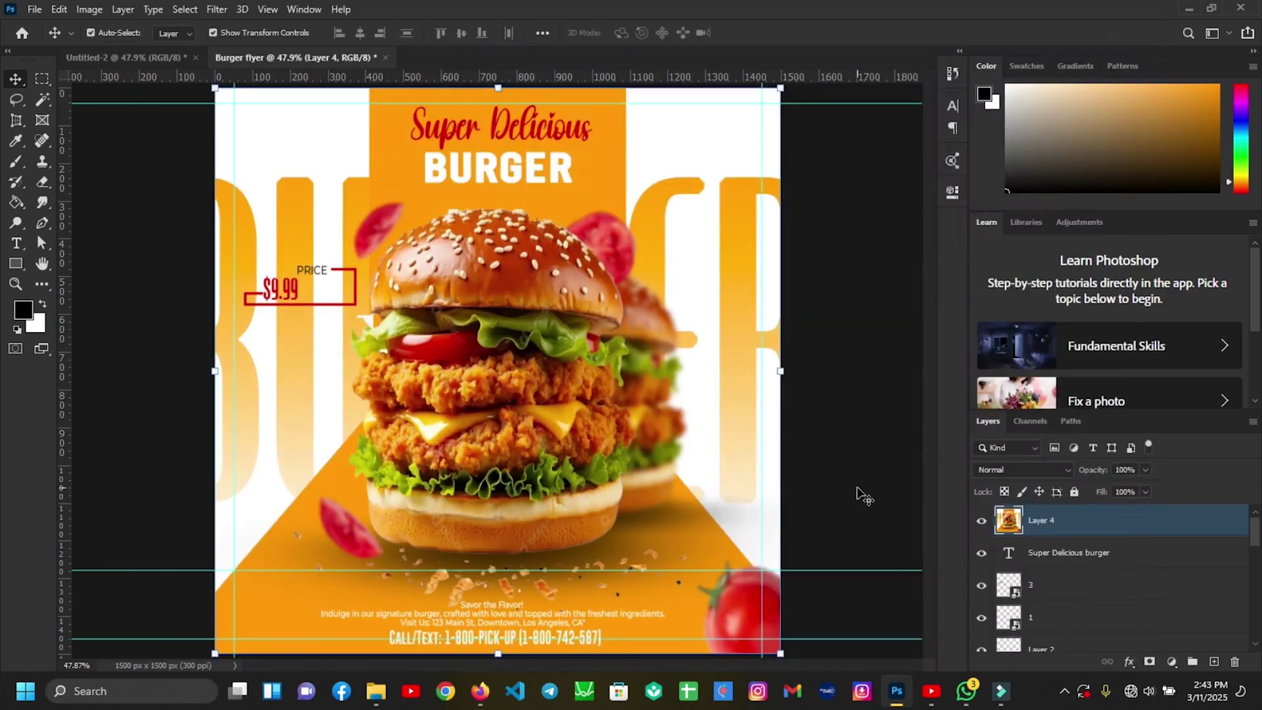
pyautogui.click(858, 490)
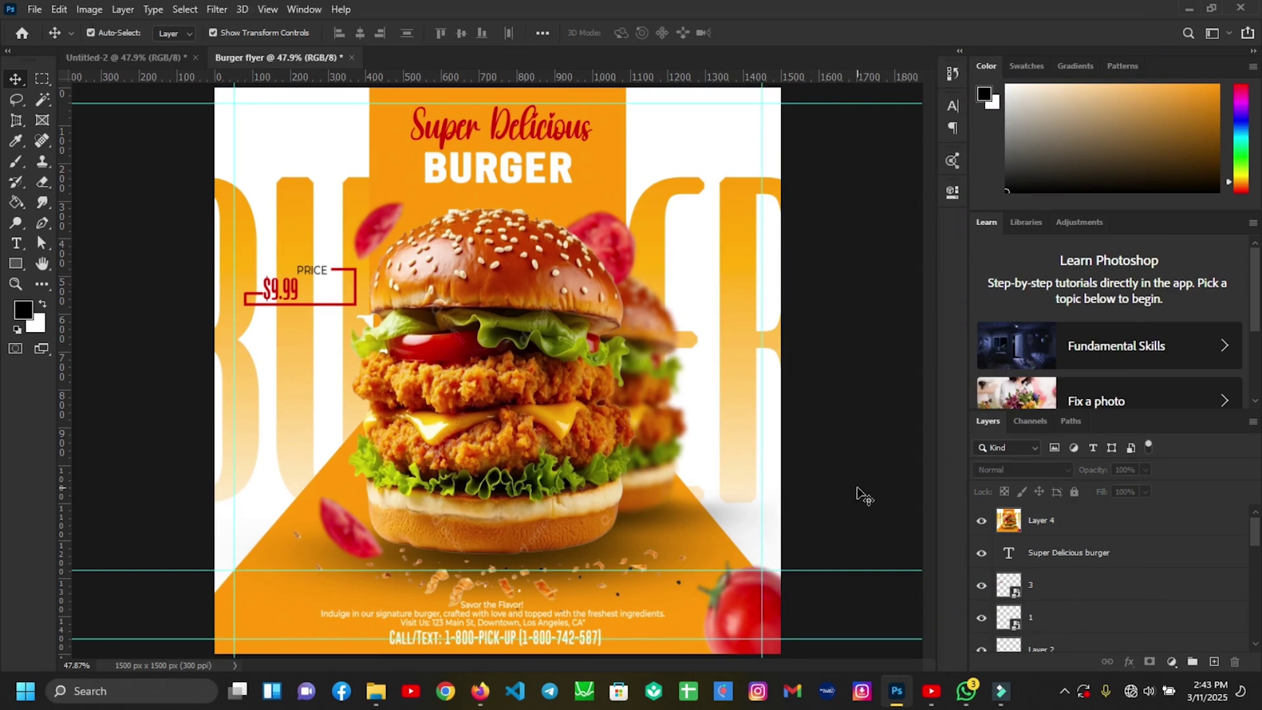
pyautogui.hotkey('ctrl', '-')
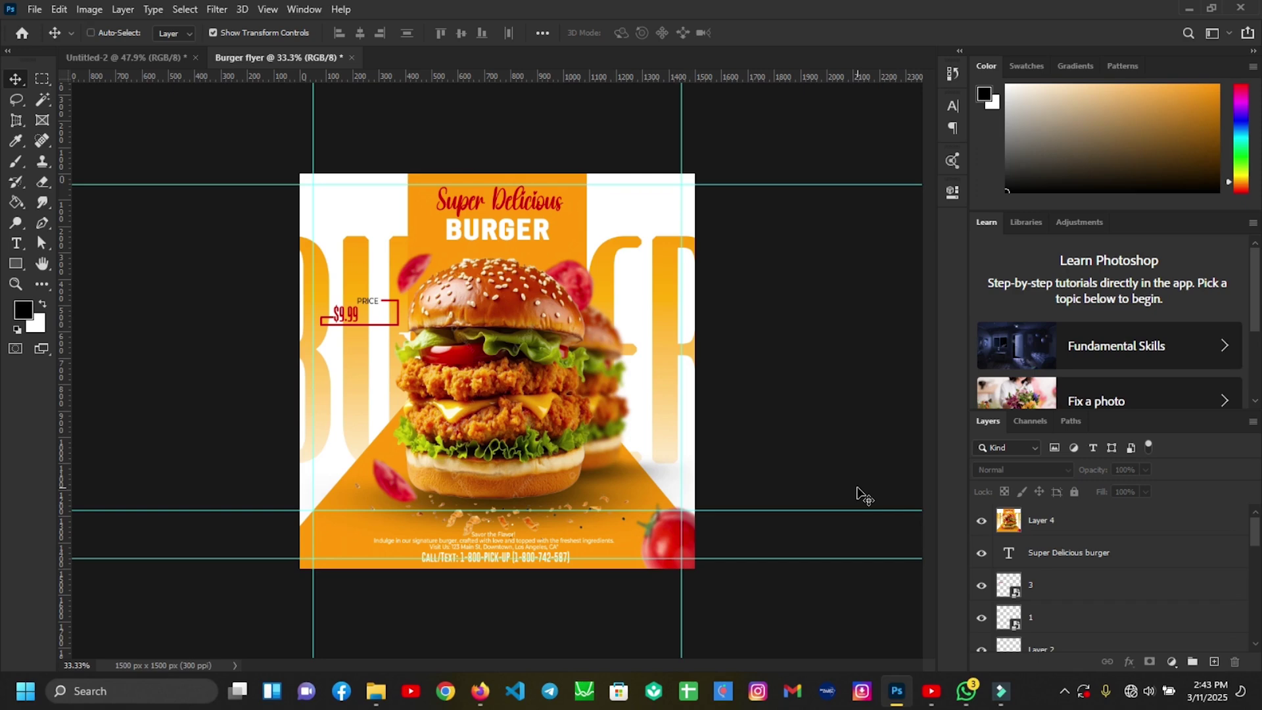
pyautogui.hotkey('ctrl', '0')
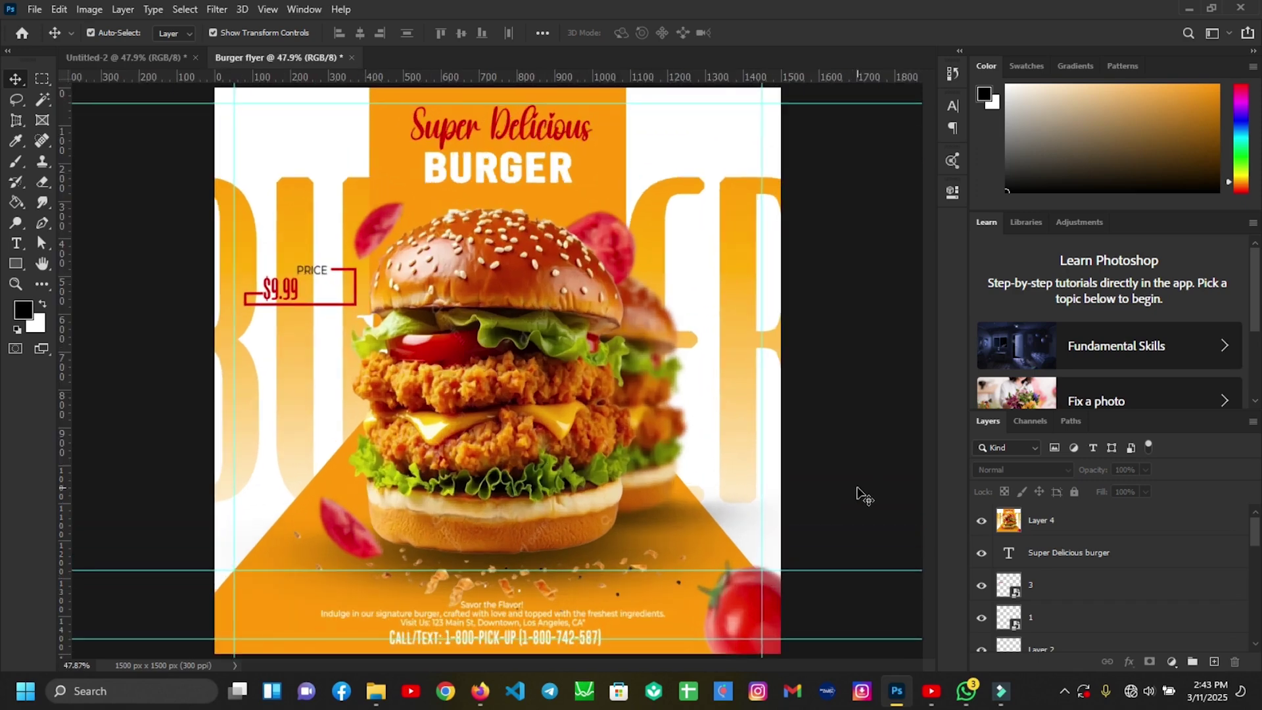